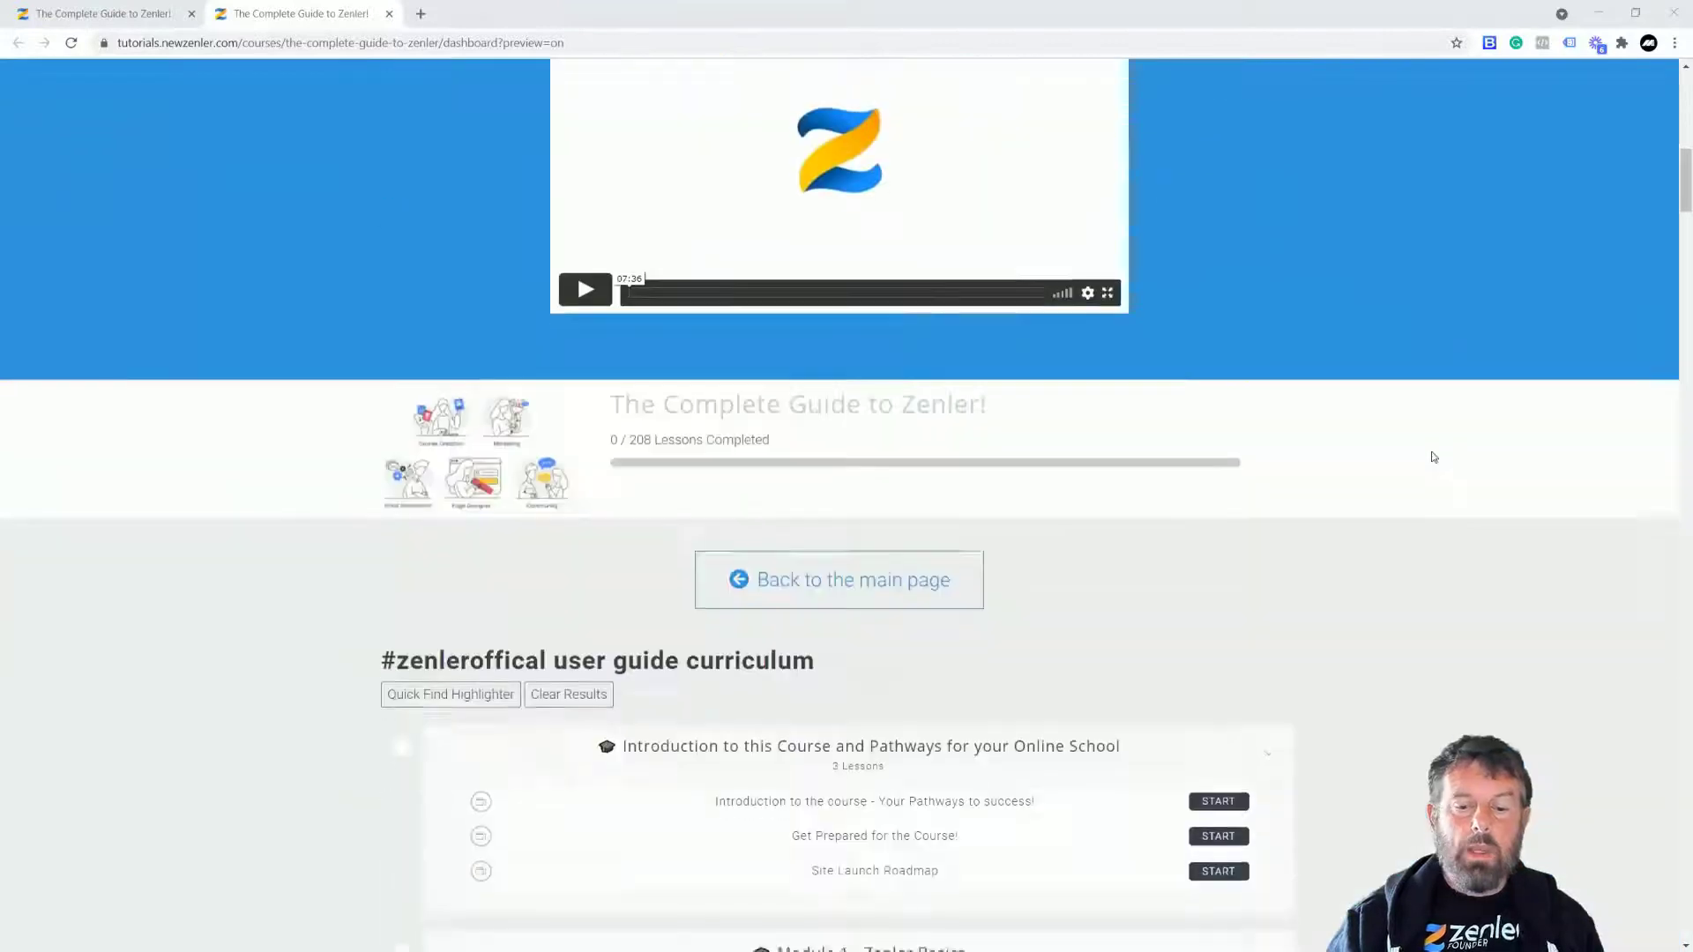
- Examine the course curriculum down to the advanced users search section, expanding and collapsing its content accordion
scroll(1453, 453, down, 20)
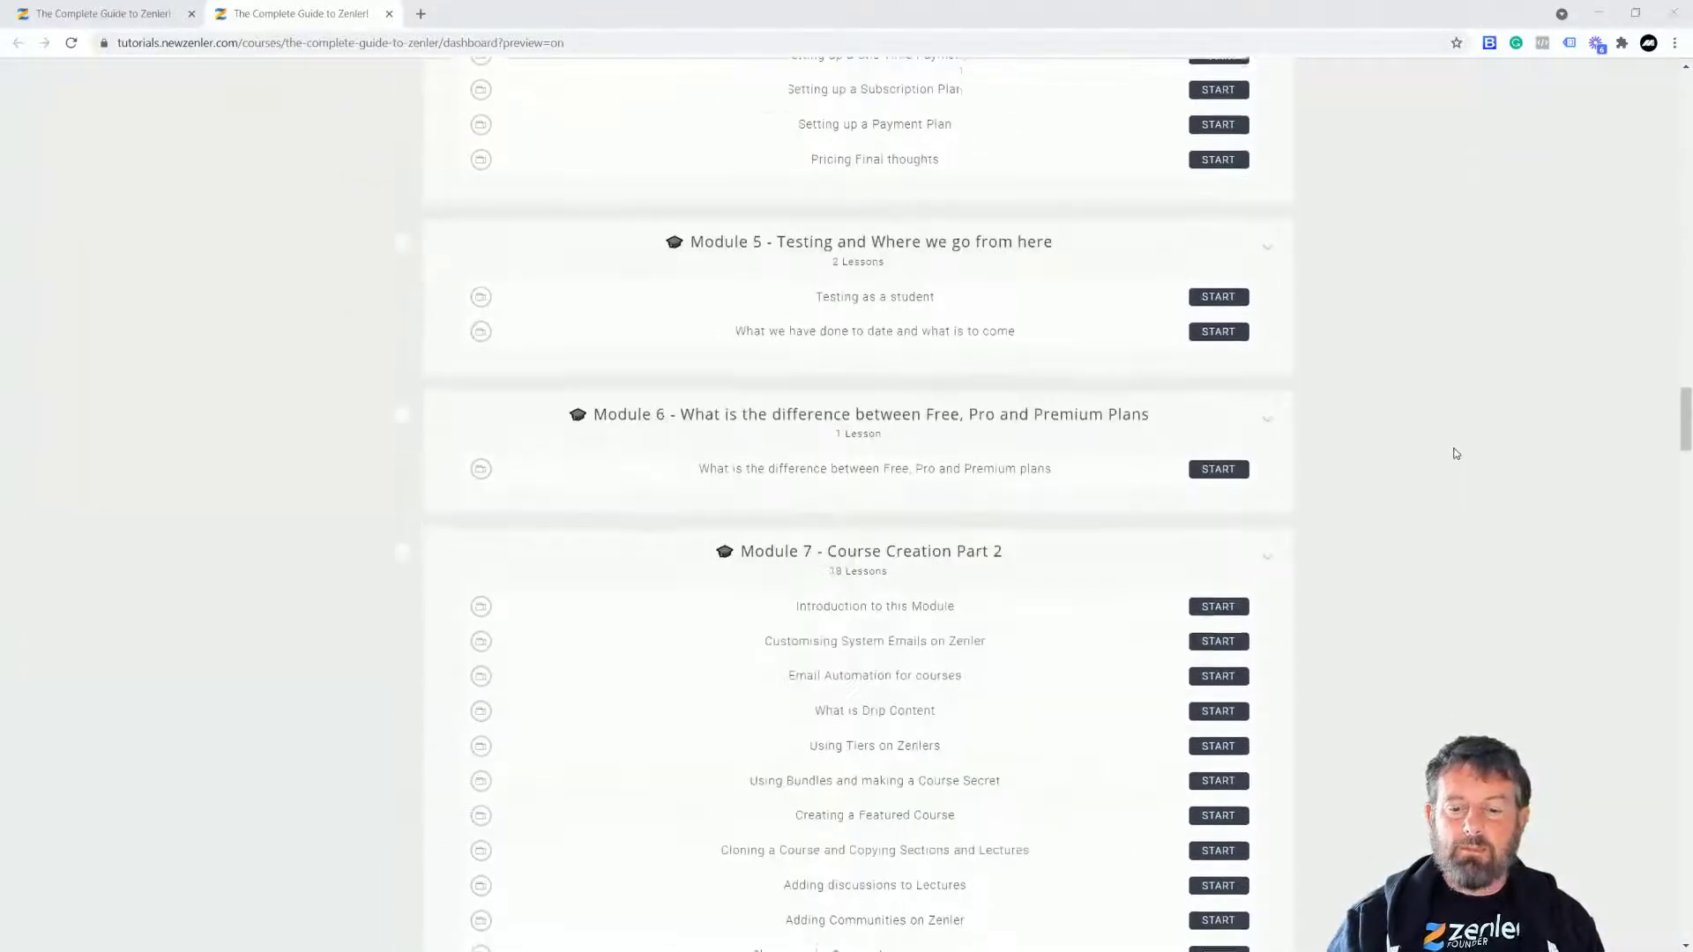
scroll(1457, 452, down, 20)
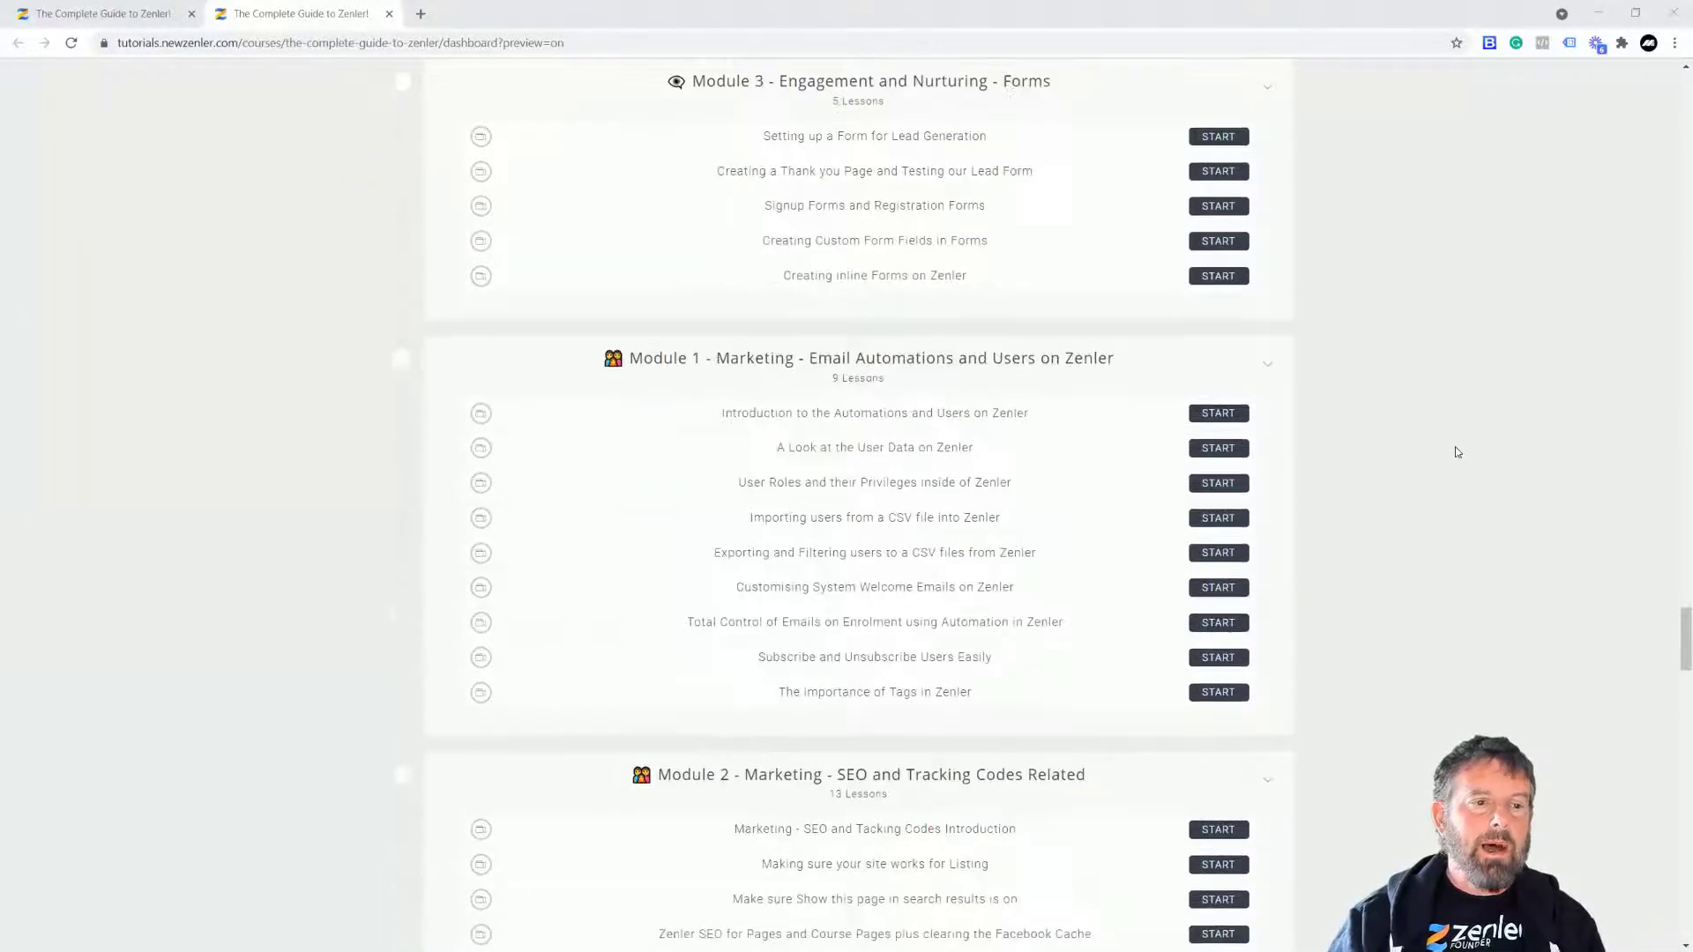
scroll(1457, 452, down, 20)
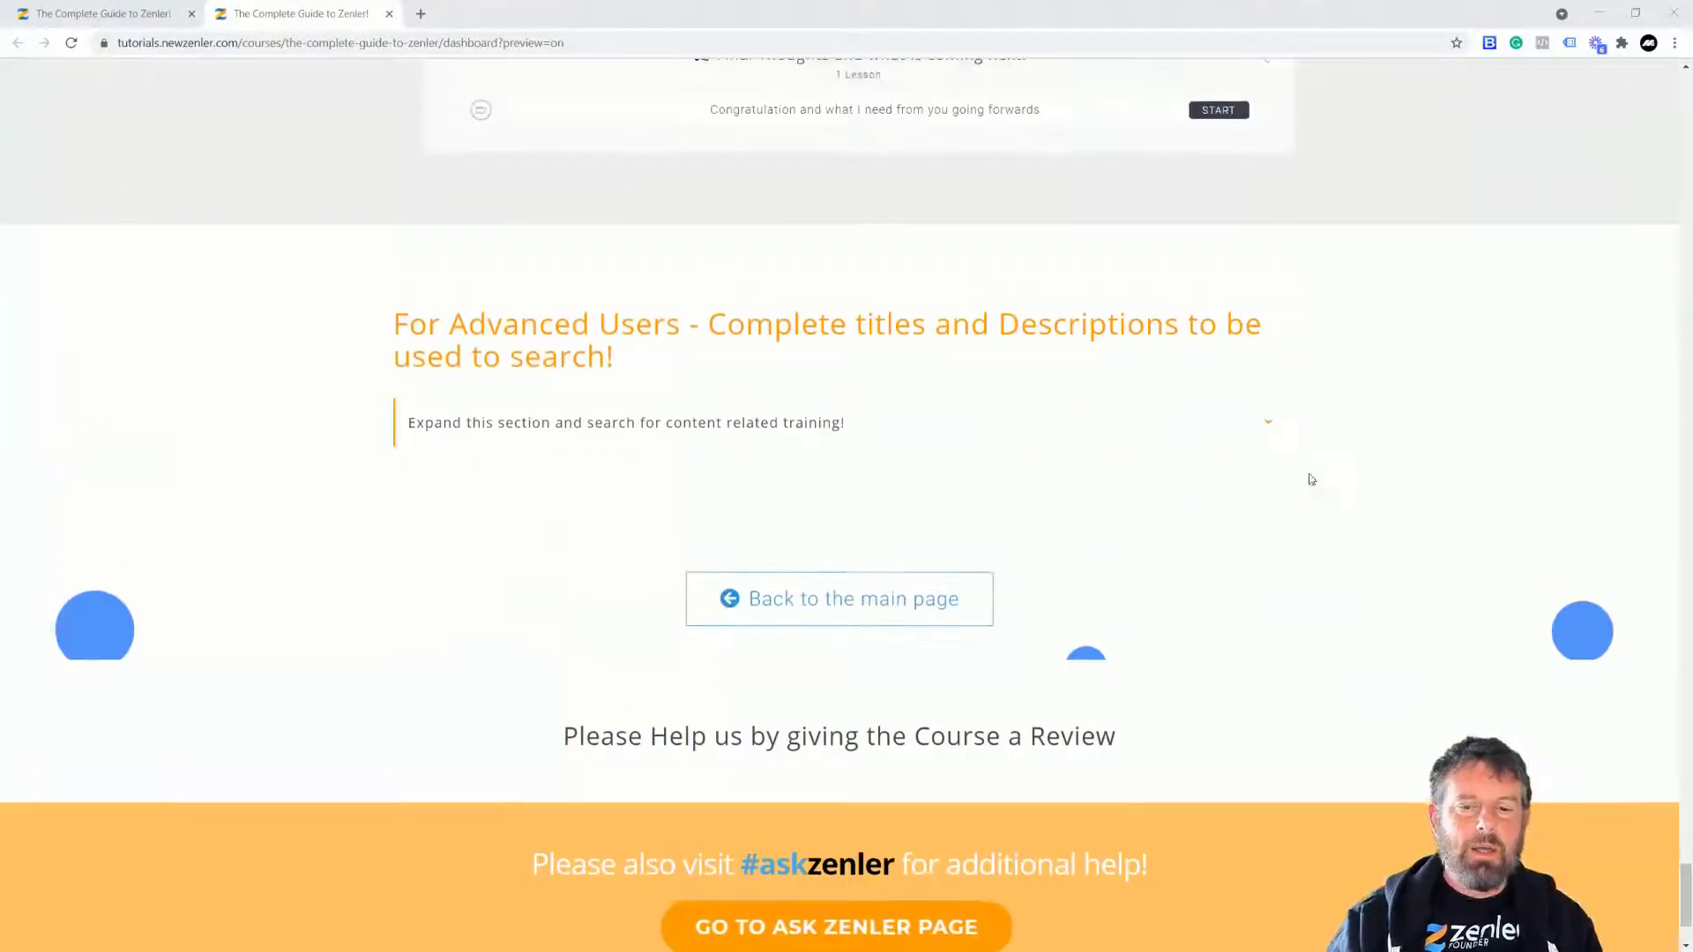
click(1272, 426)
scroll(1419, 442, down, 3)
scroll(1417, 442, up, 3)
click(1267, 432)
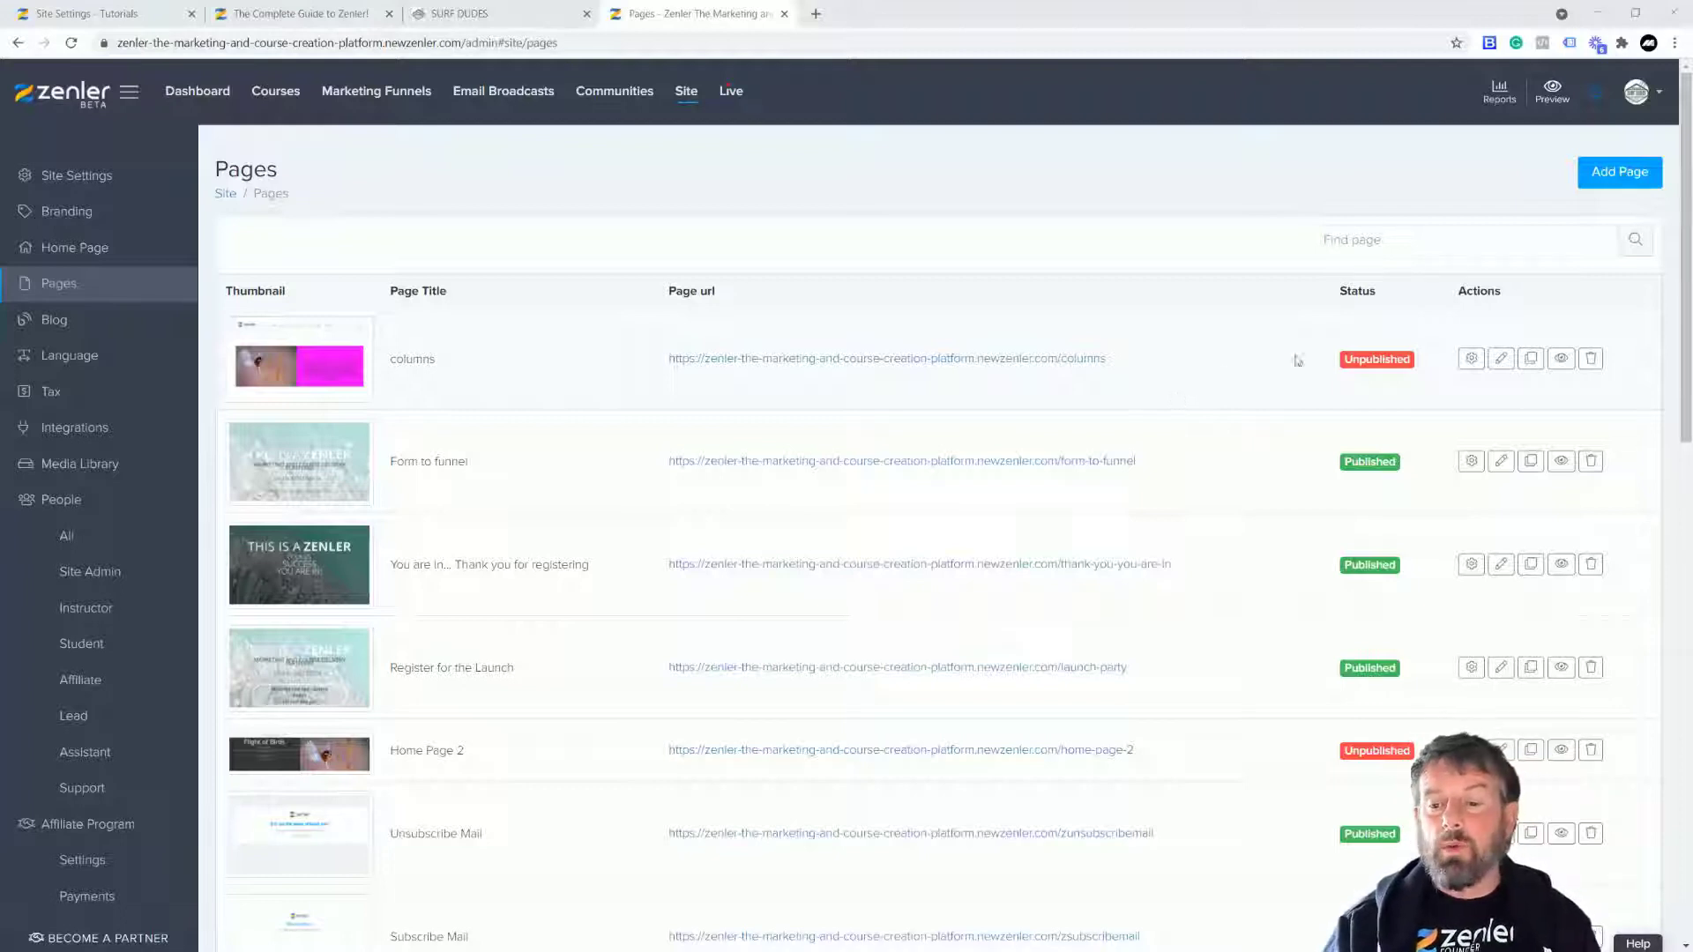
- Open the columns page for editing and add the FAQ block with the centred blue title above the bird image section
click(1500, 358)
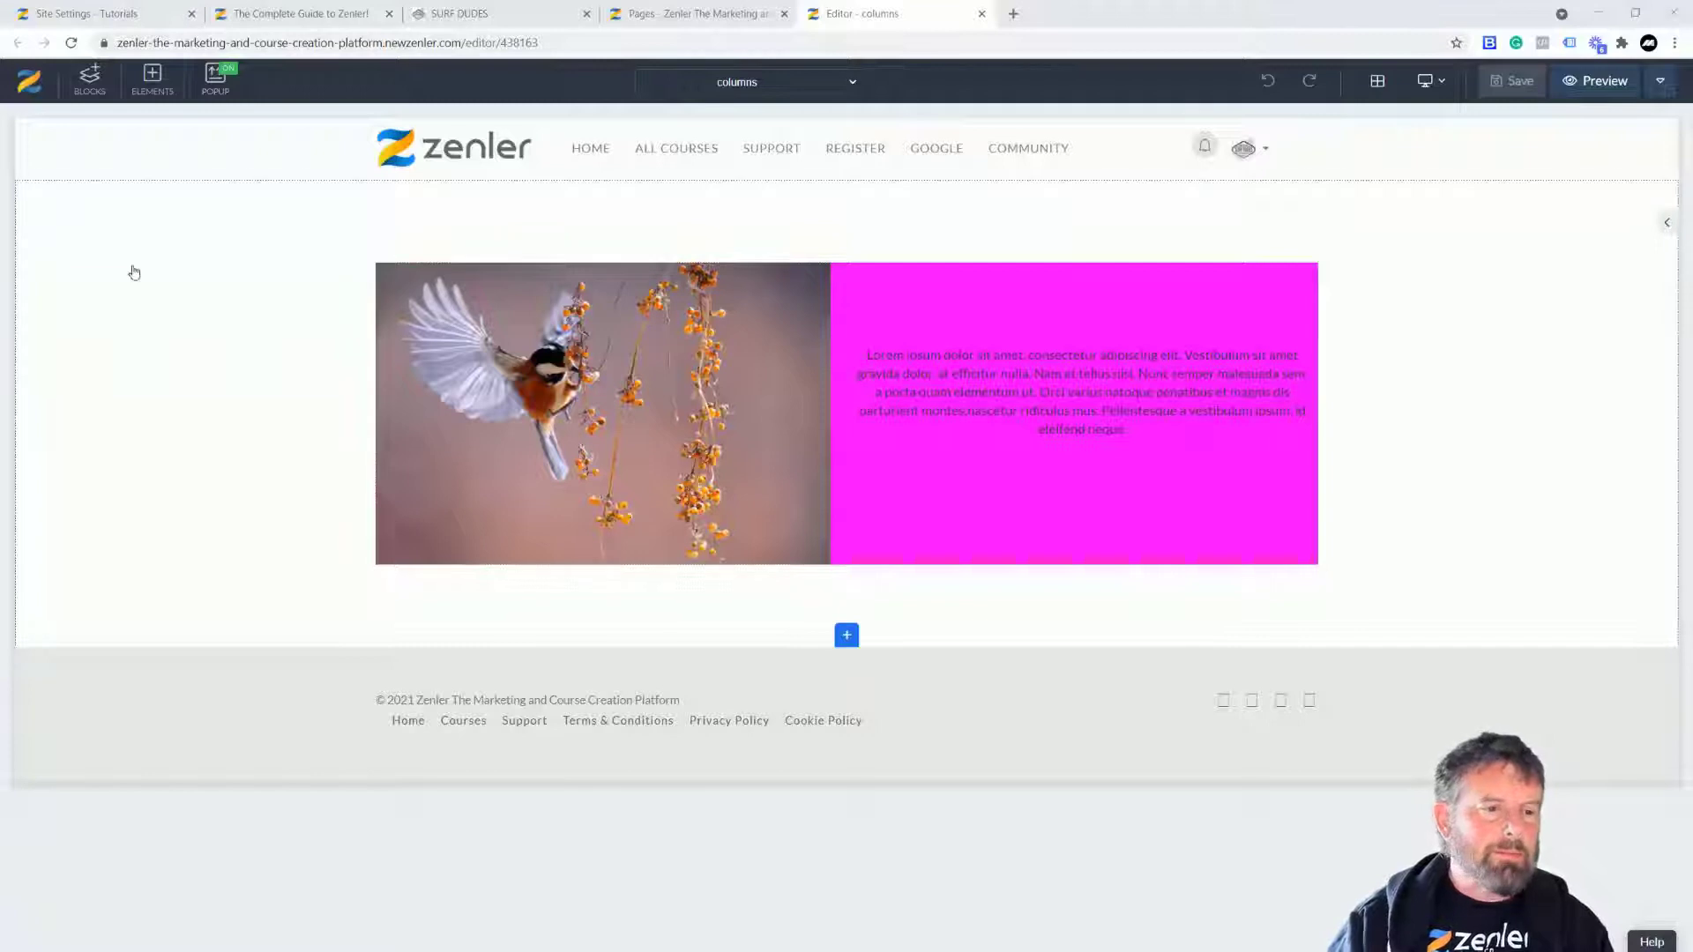
click(90, 88)
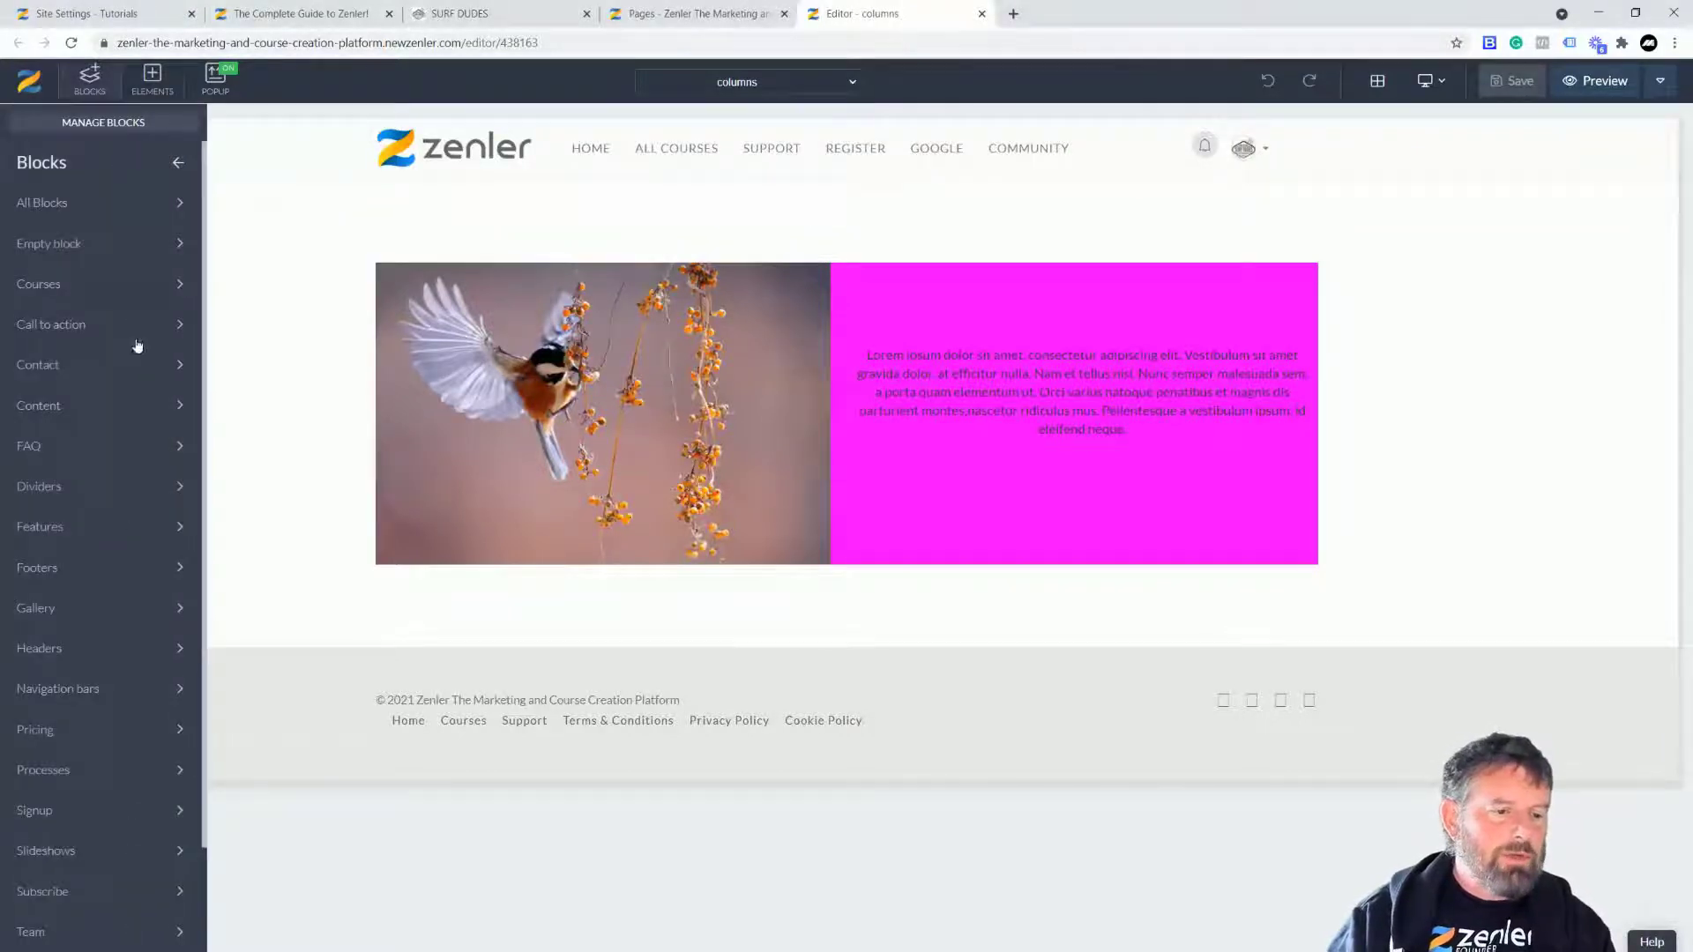
click(70, 452)
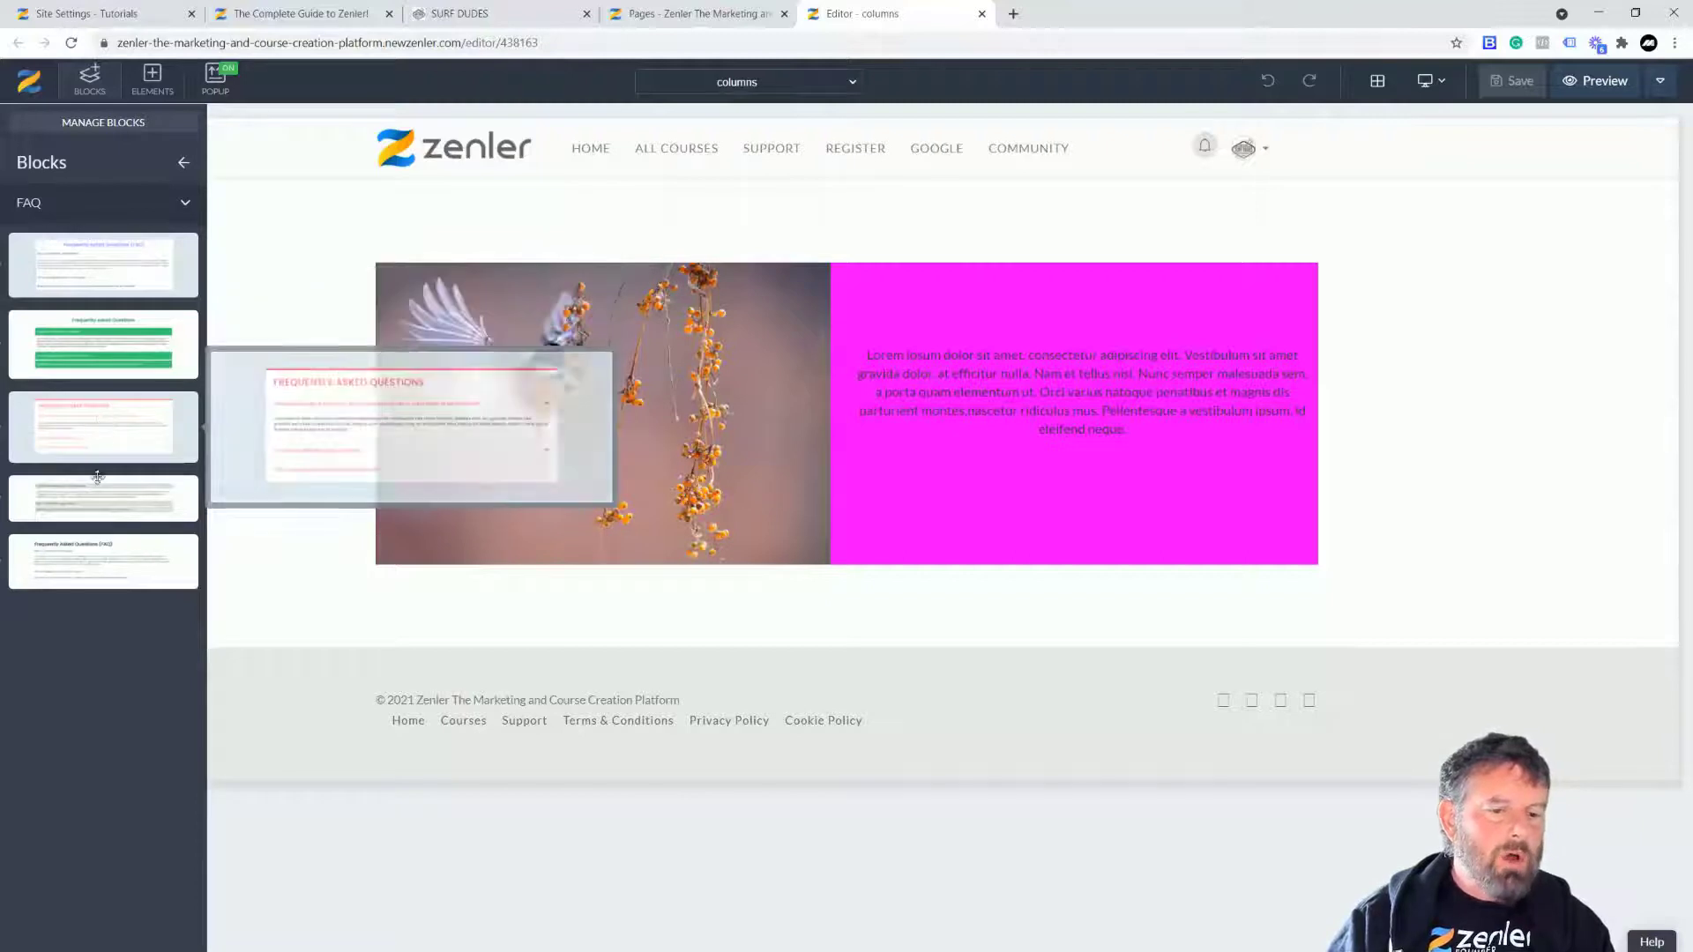
mouse_move(97, 477)
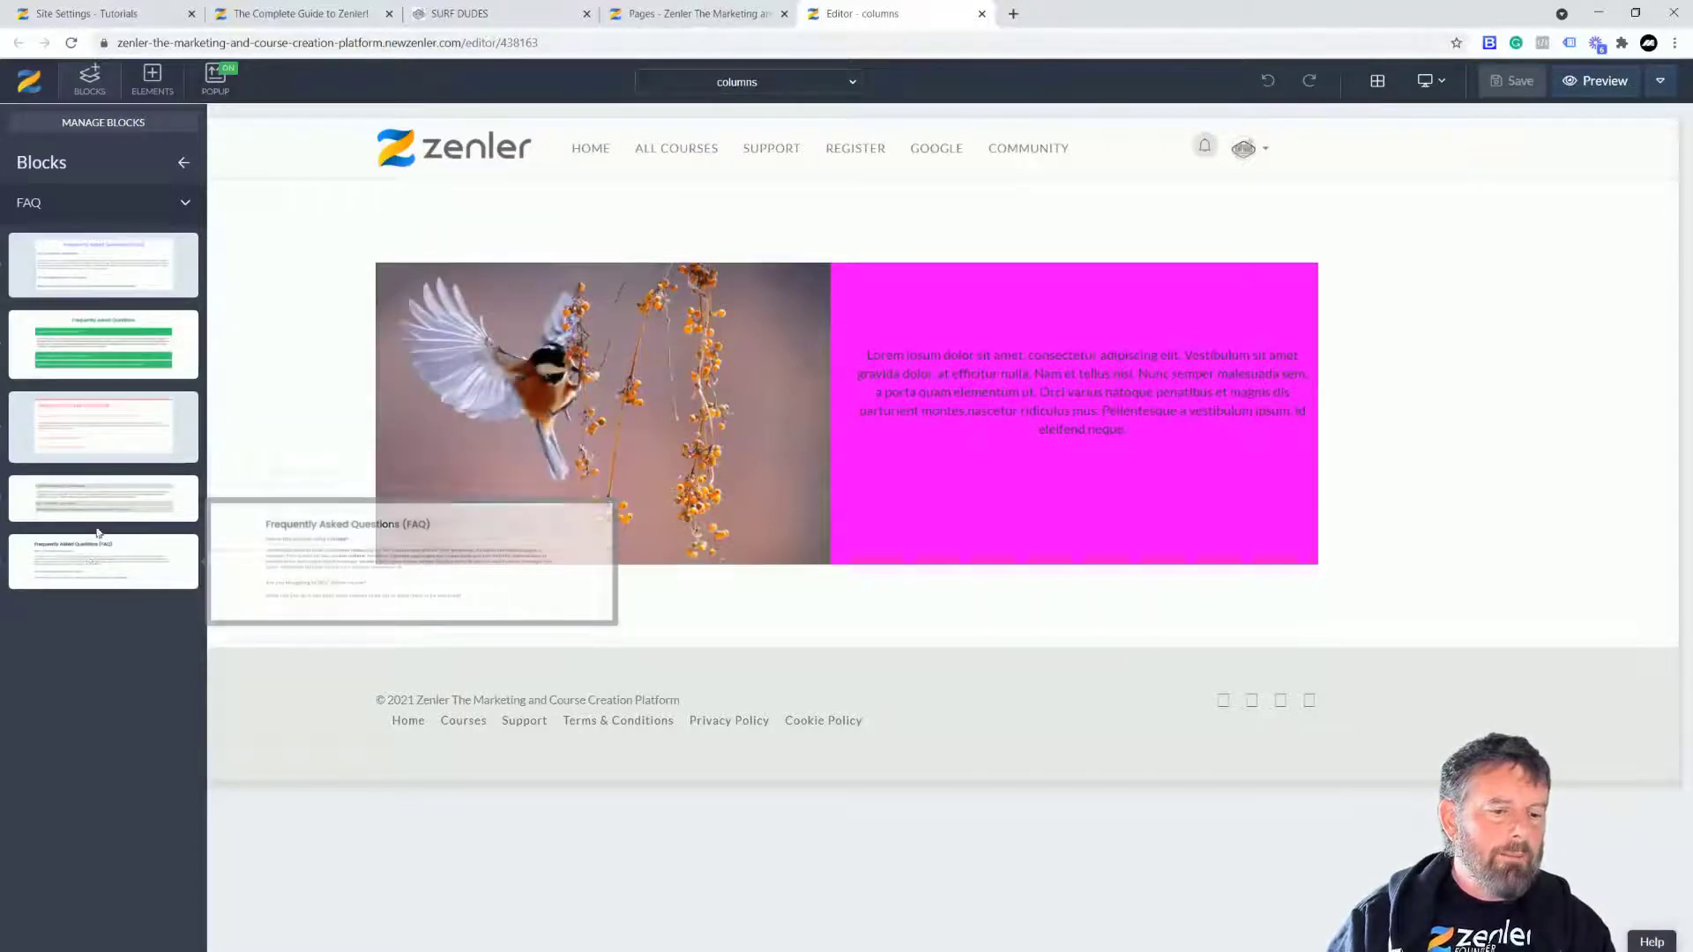
mouse_move(88, 268)
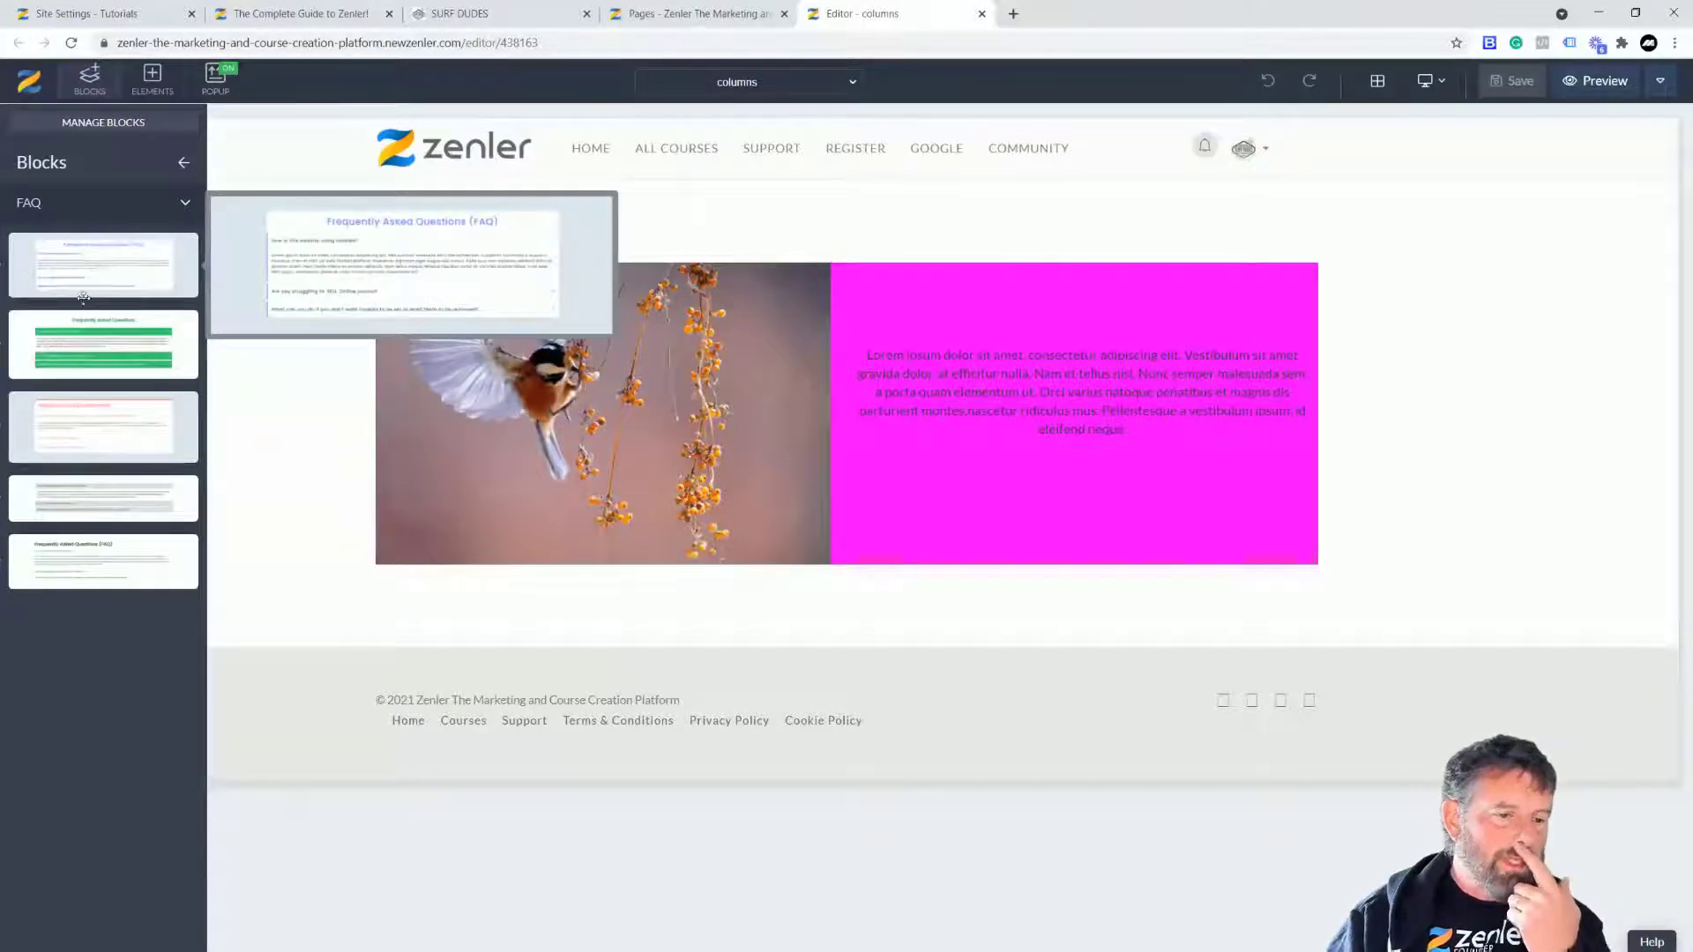
mouse_move(81, 423)
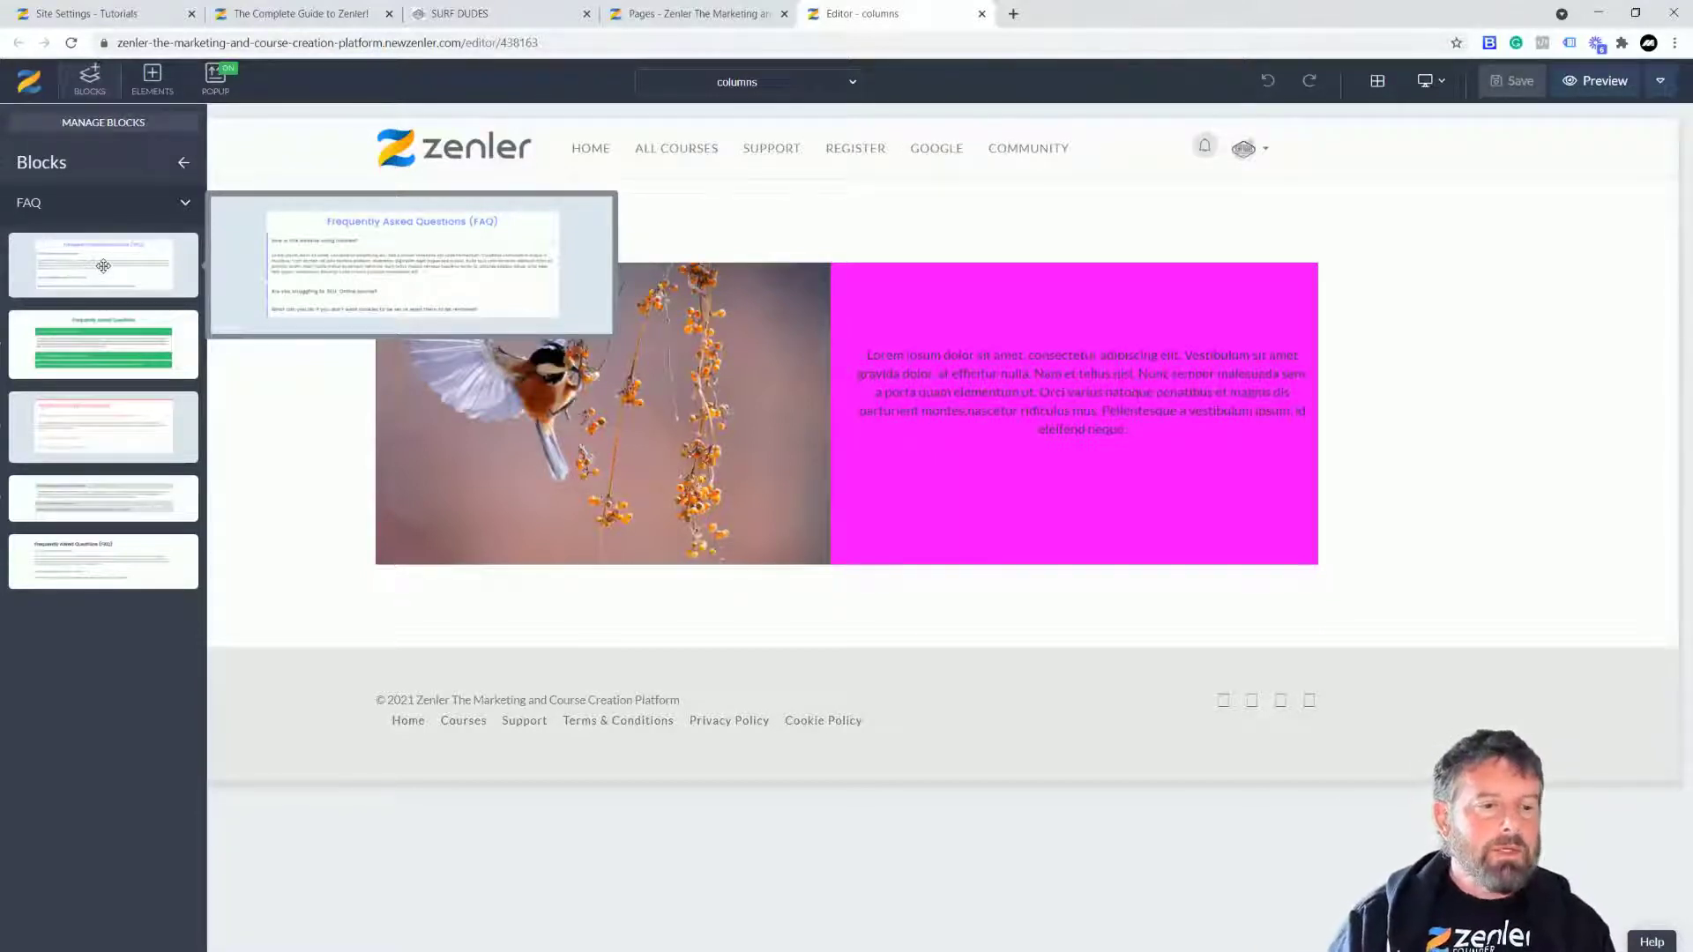
drag(101, 265, 1076, 284)
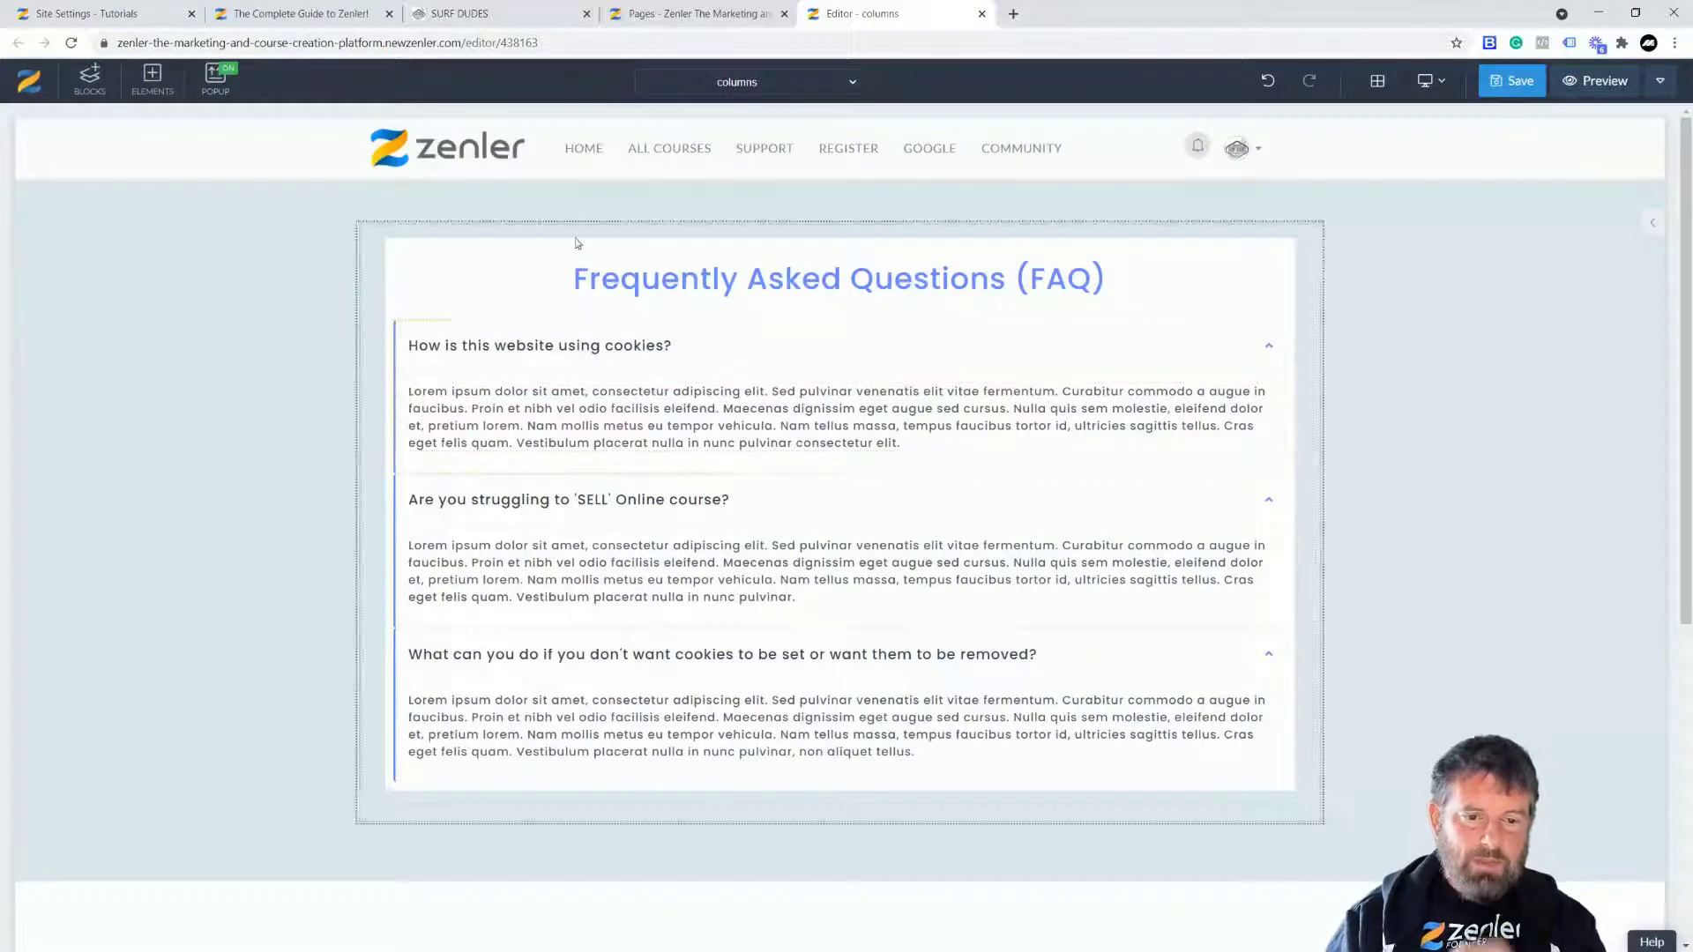
- Save the columns page, preview it with the added FAQ block, and return to the editor
click(1511, 81)
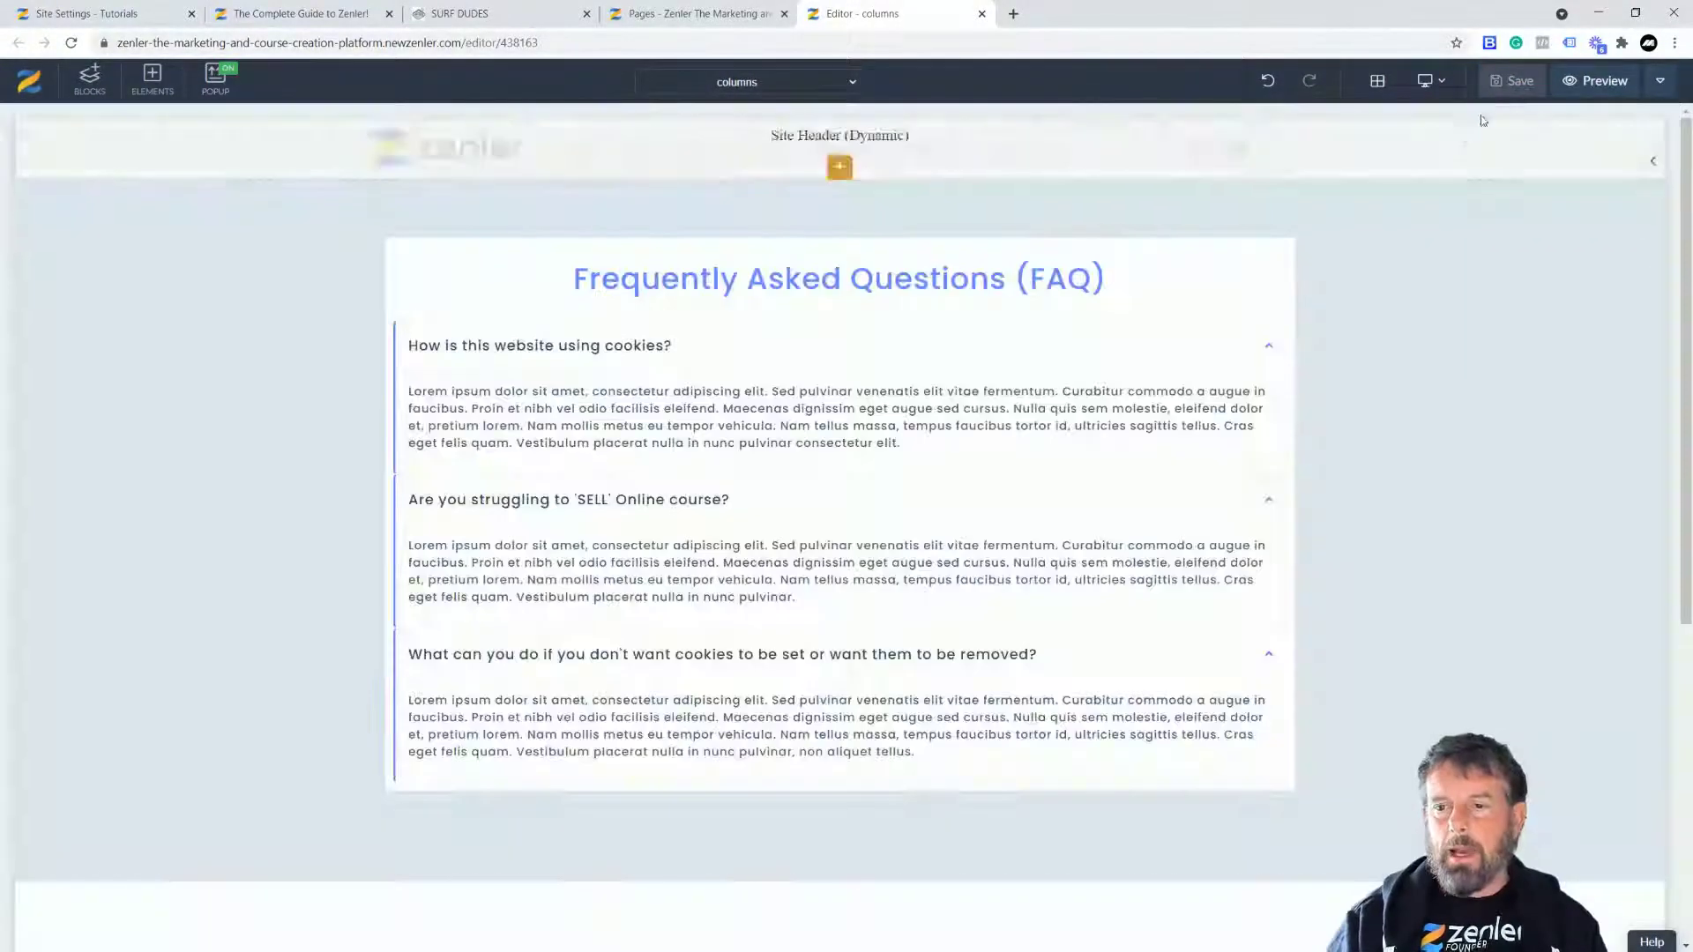
click(1583, 81)
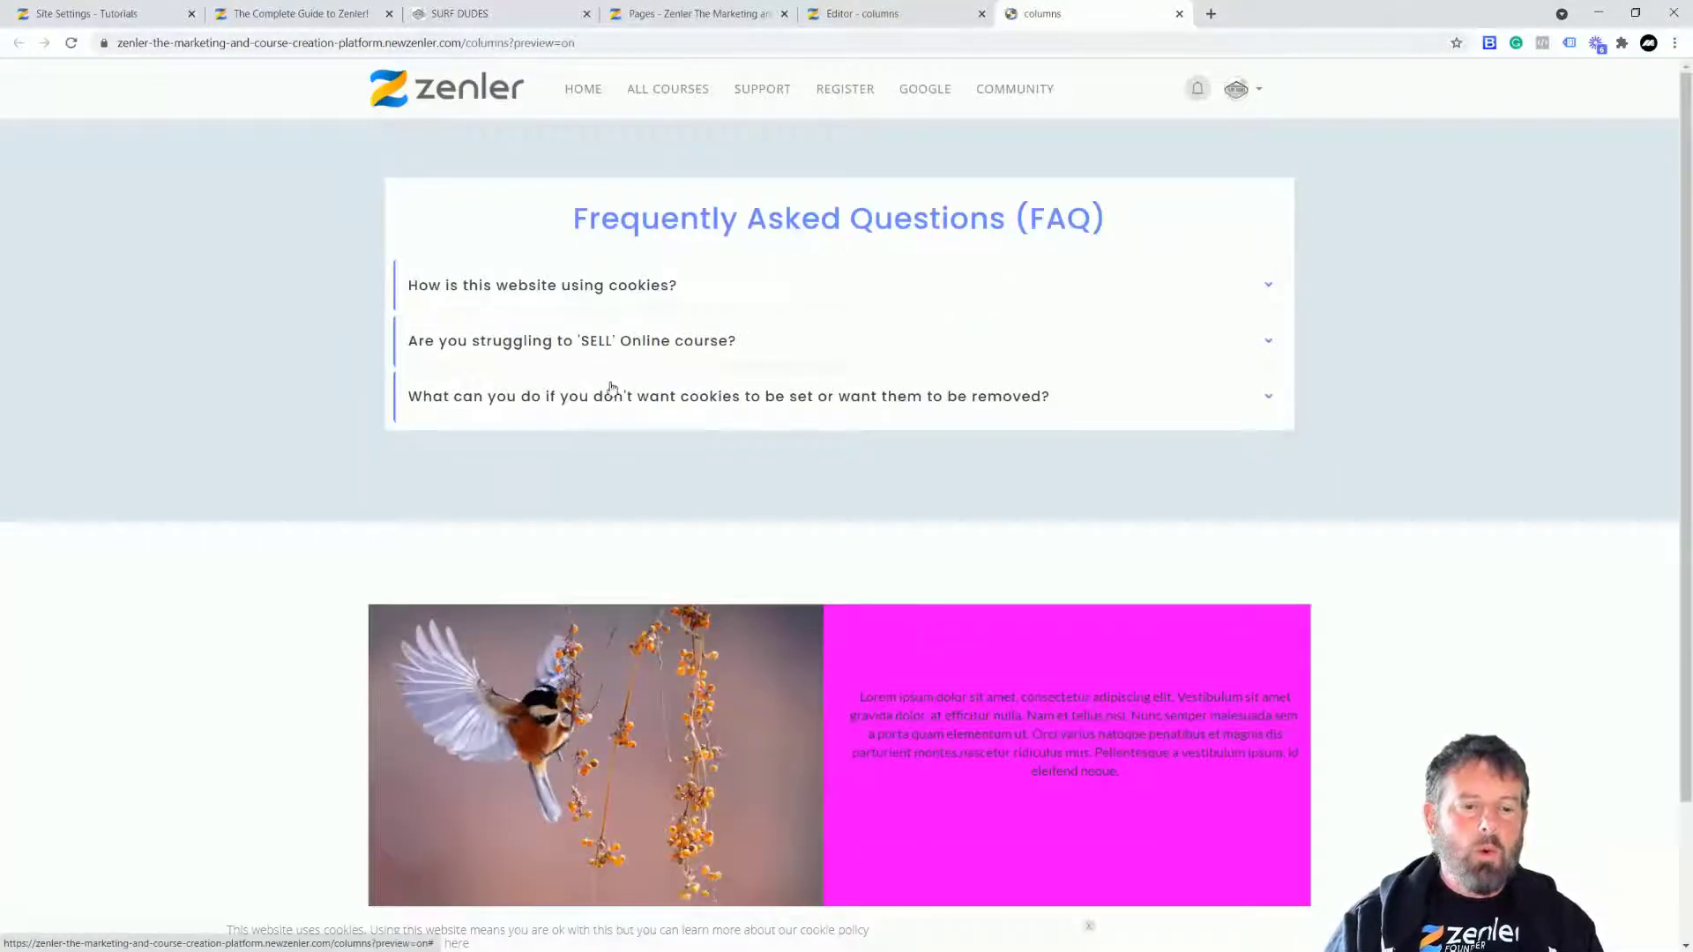
click(885, 19)
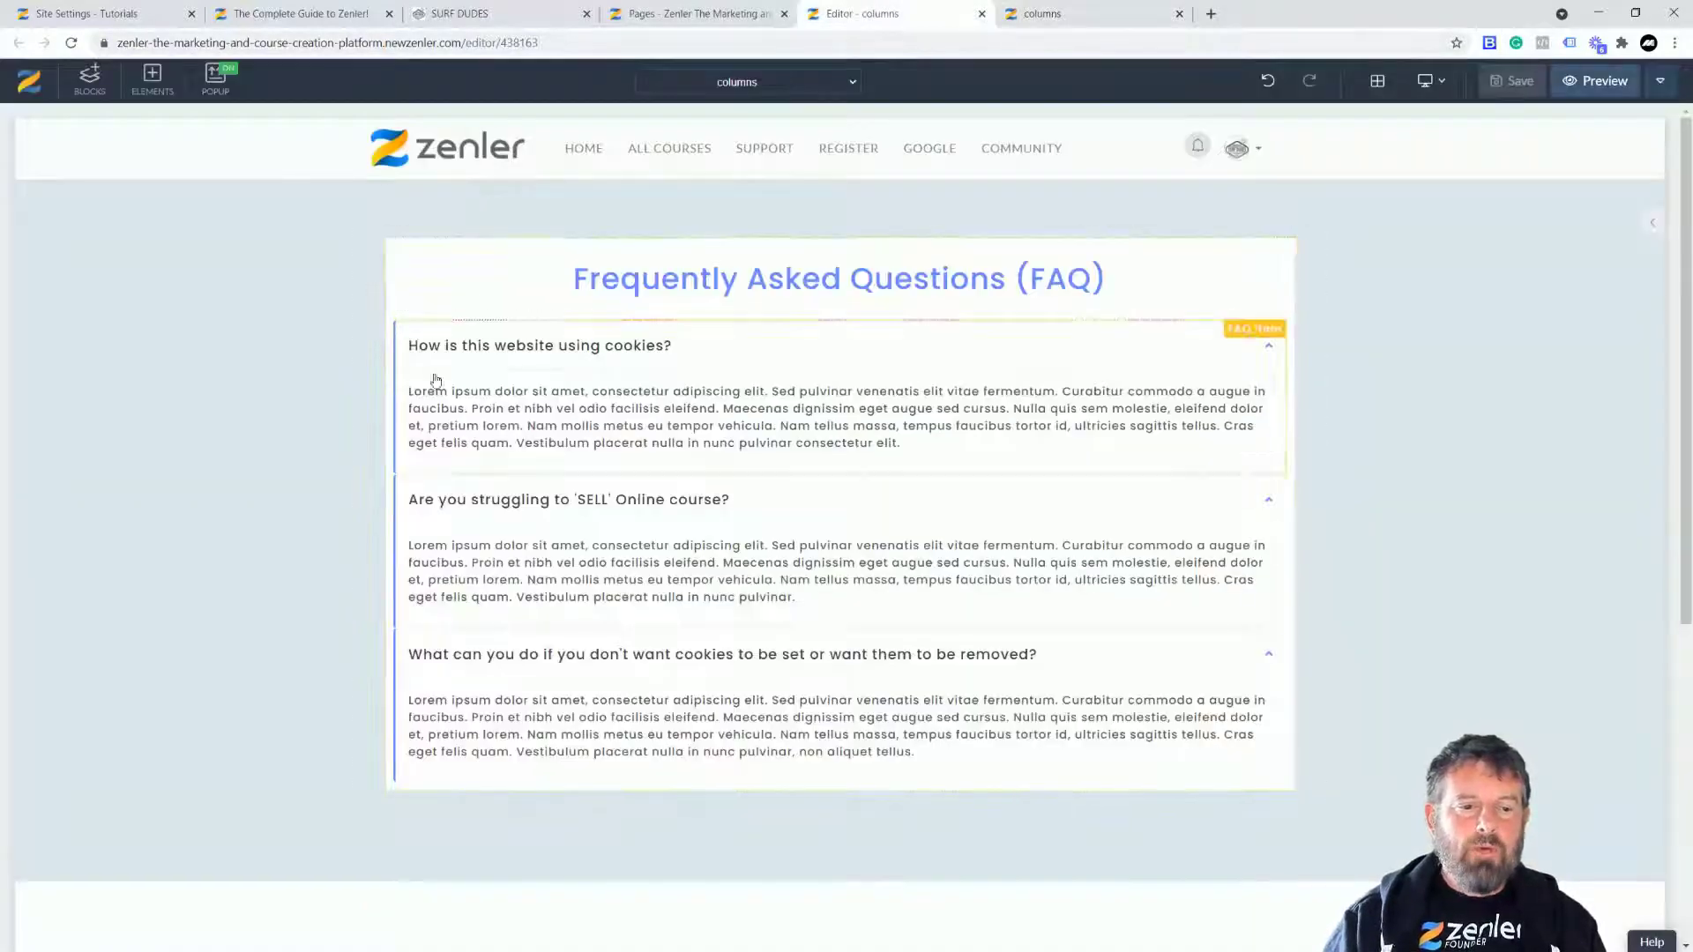
- Set the background color of the whole FAQ element to light salmon pink
click(419, 333)
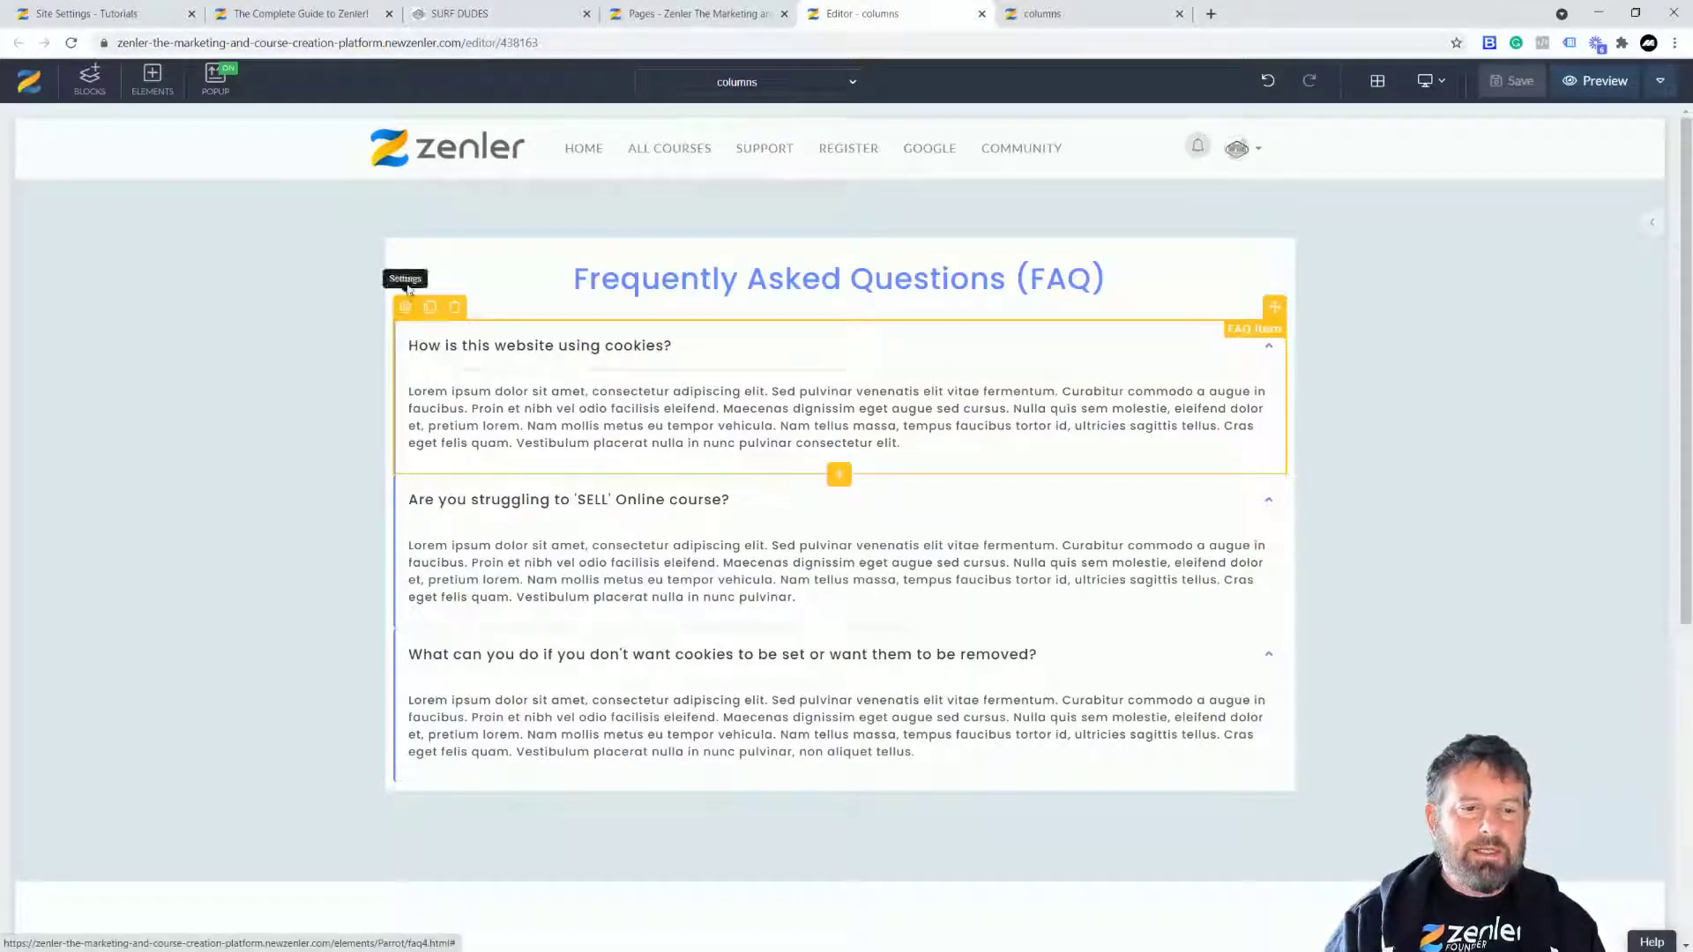
click(395, 250)
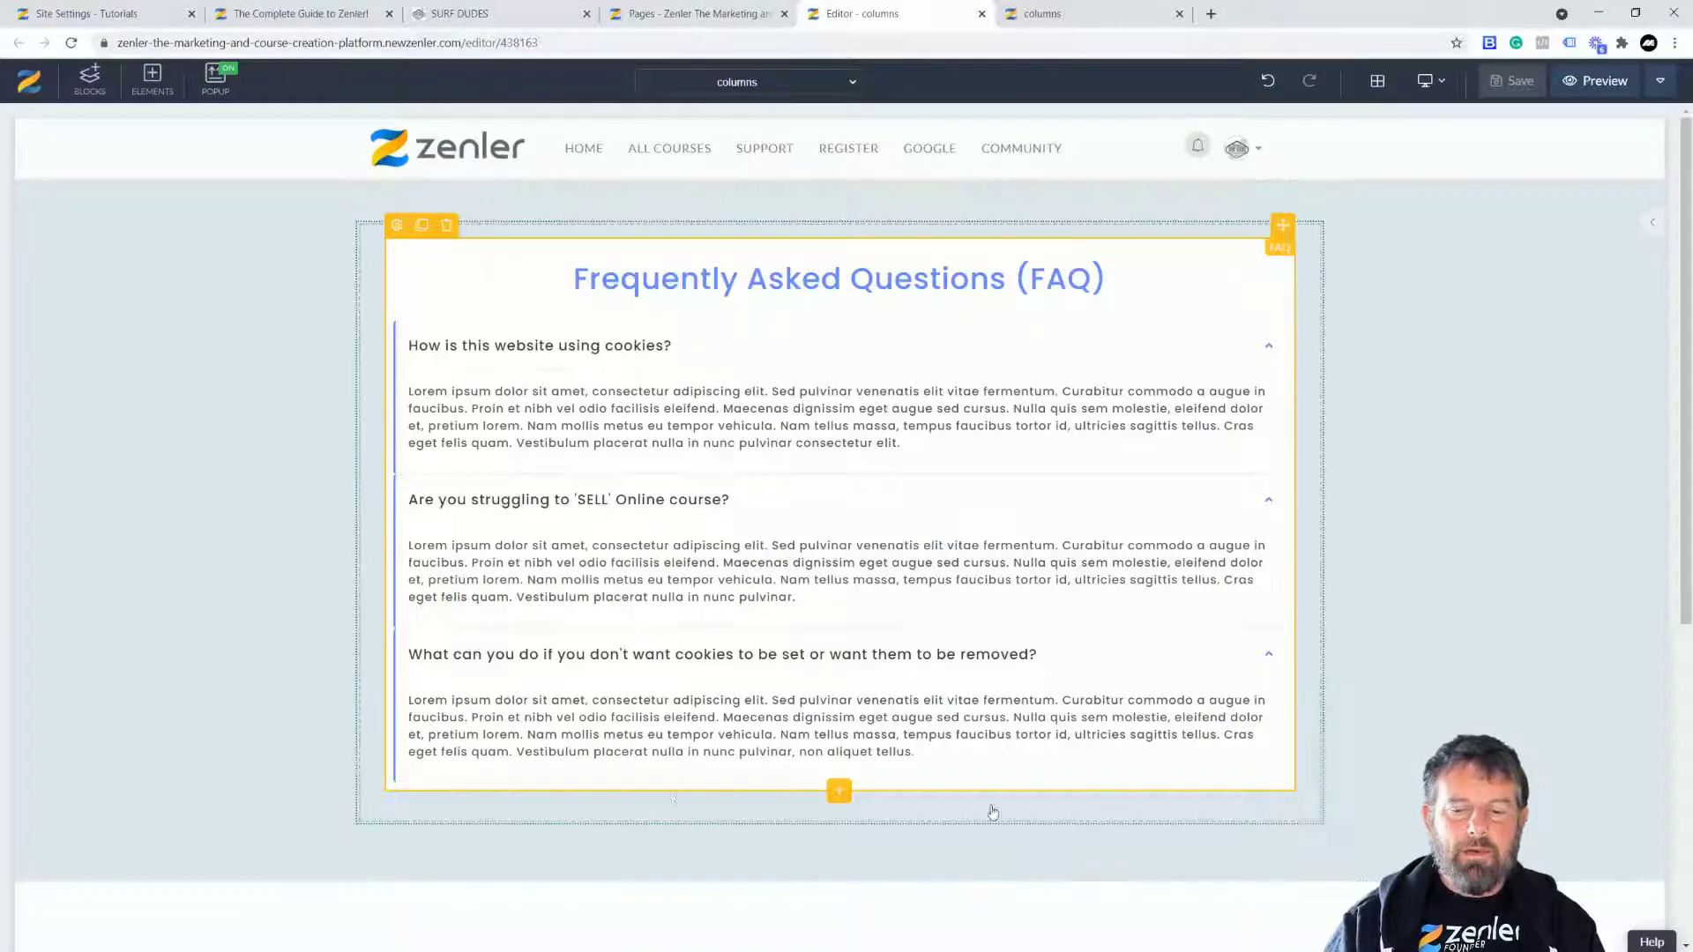
click(413, 332)
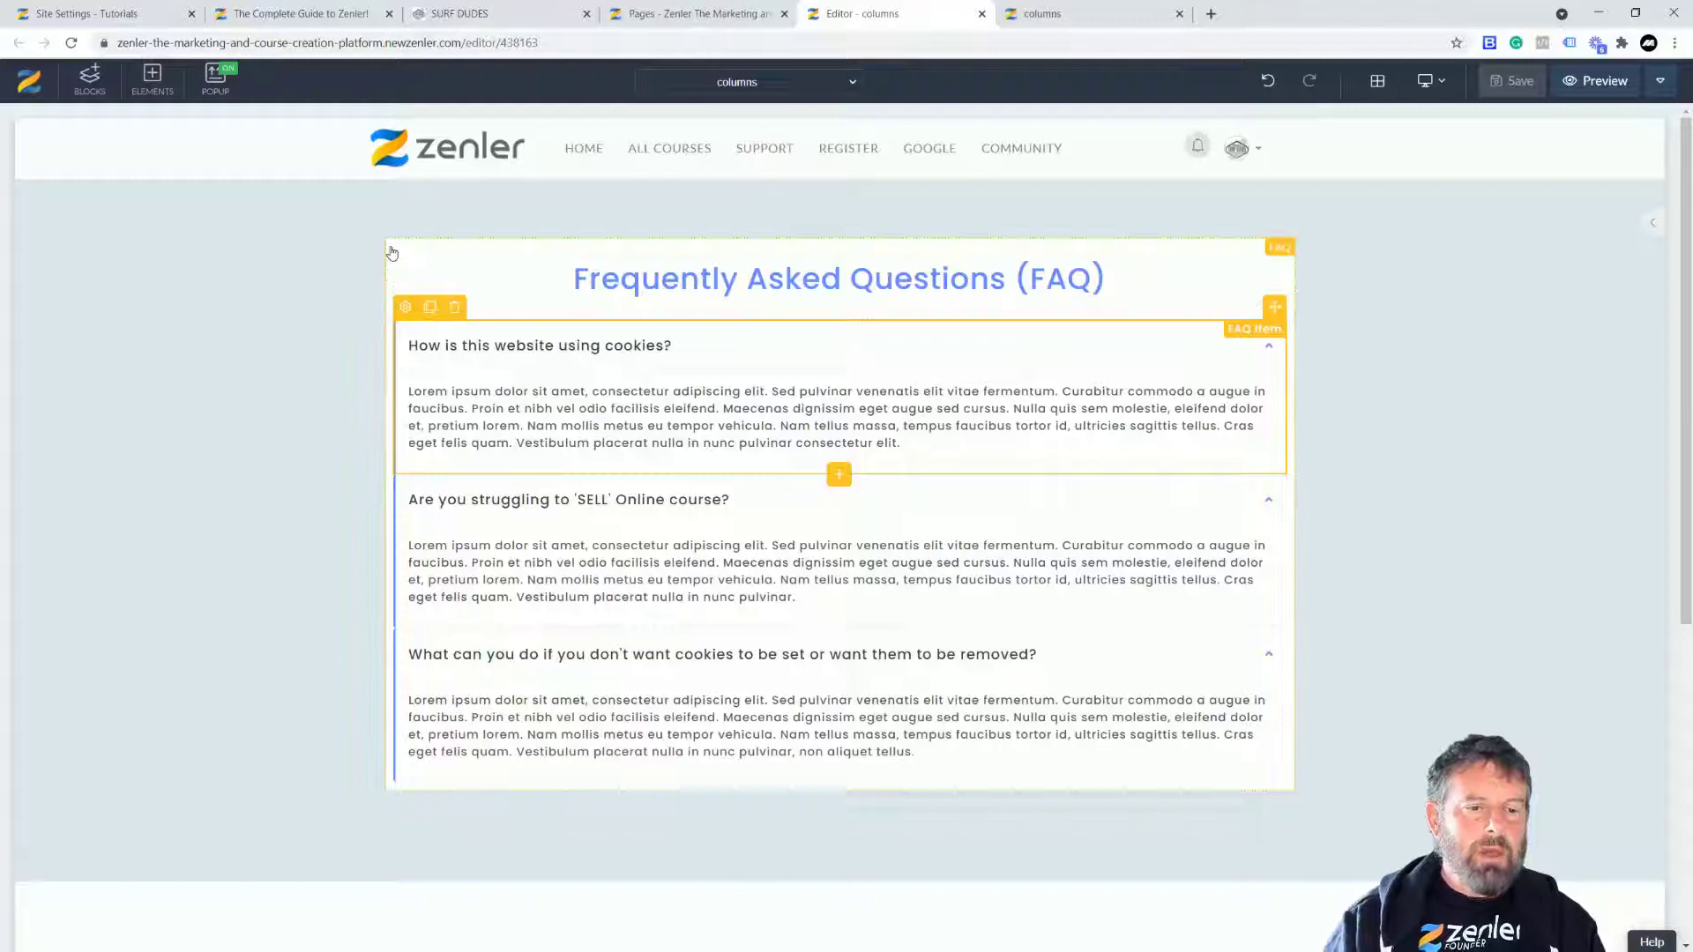
click(391, 254)
click(396, 228)
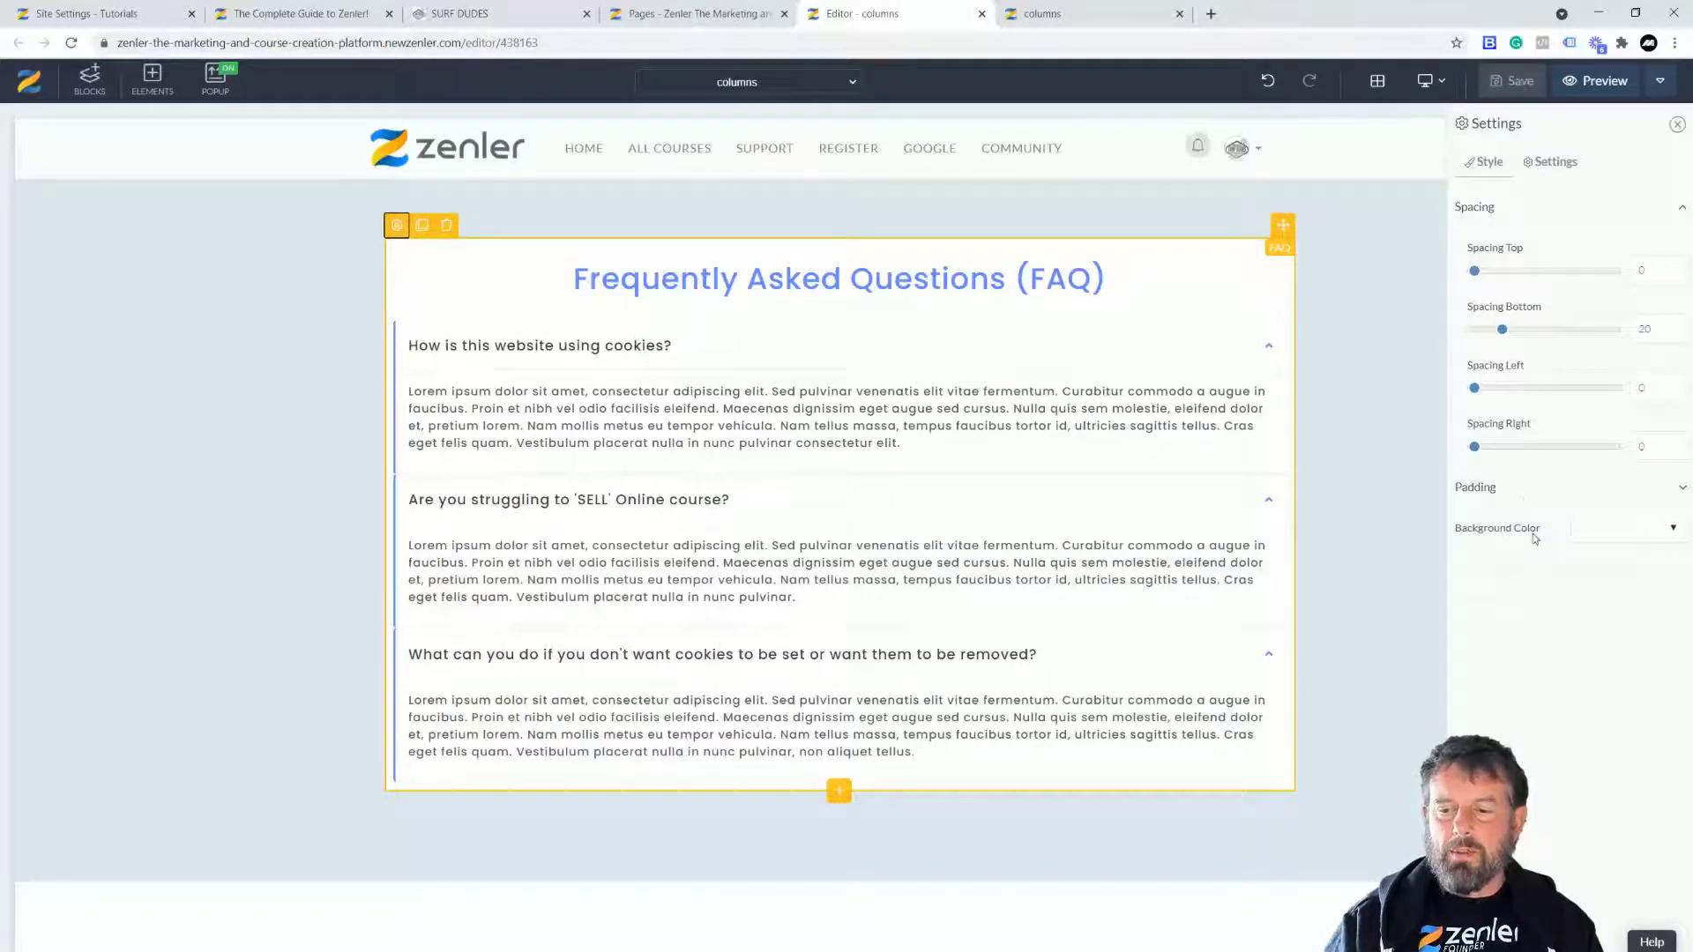
click(1673, 529)
mouse_move(1598, 586)
mouse_down()
mouse_move(1555, 559)
mouse_move(1572, 553)
mouse_up()
click(1465, 232)
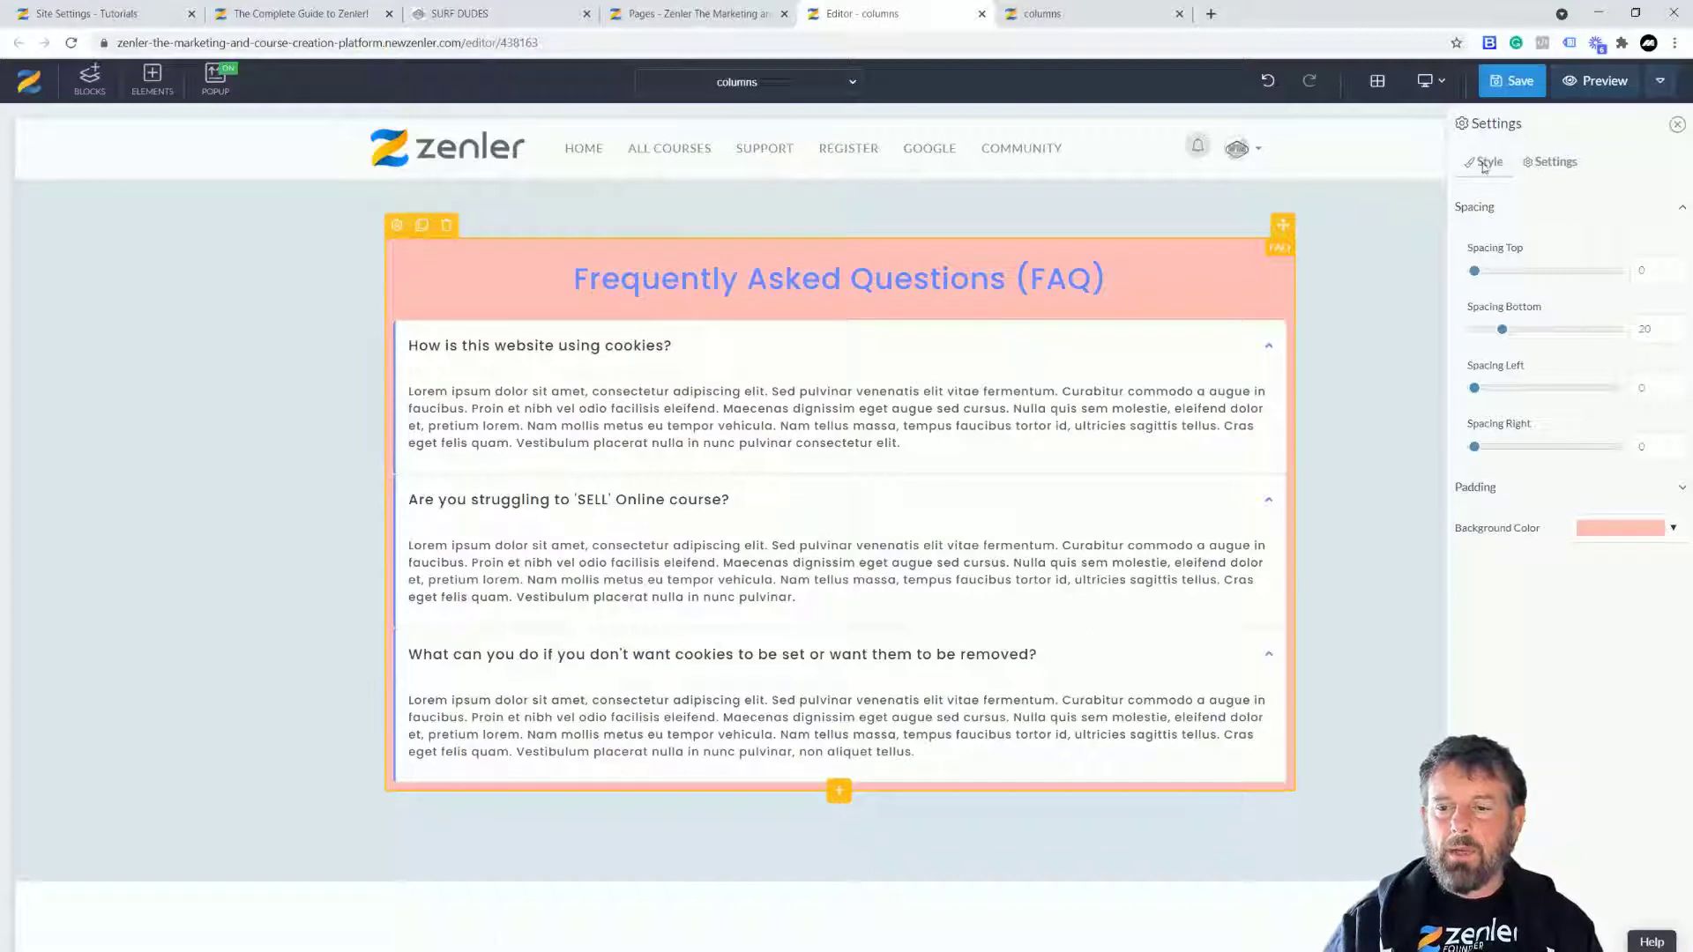
- Read the help for the Multiple Expand option and test opening the FAQ items in the page preview
click(1557, 162)
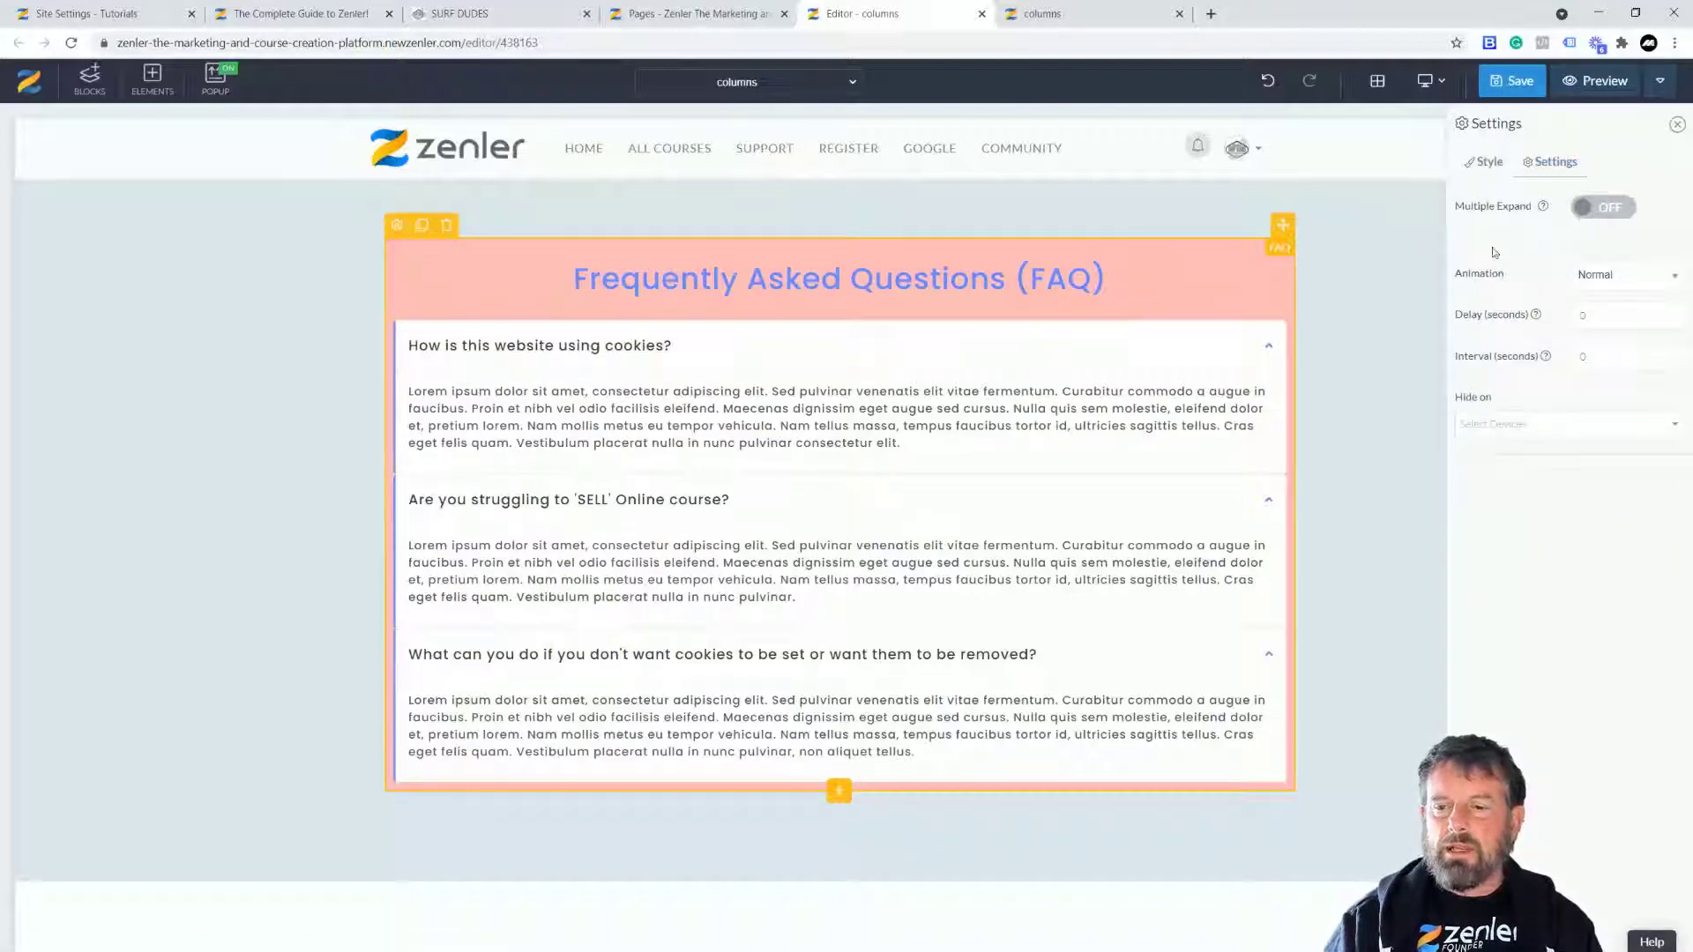
mouse_move(1545, 211)
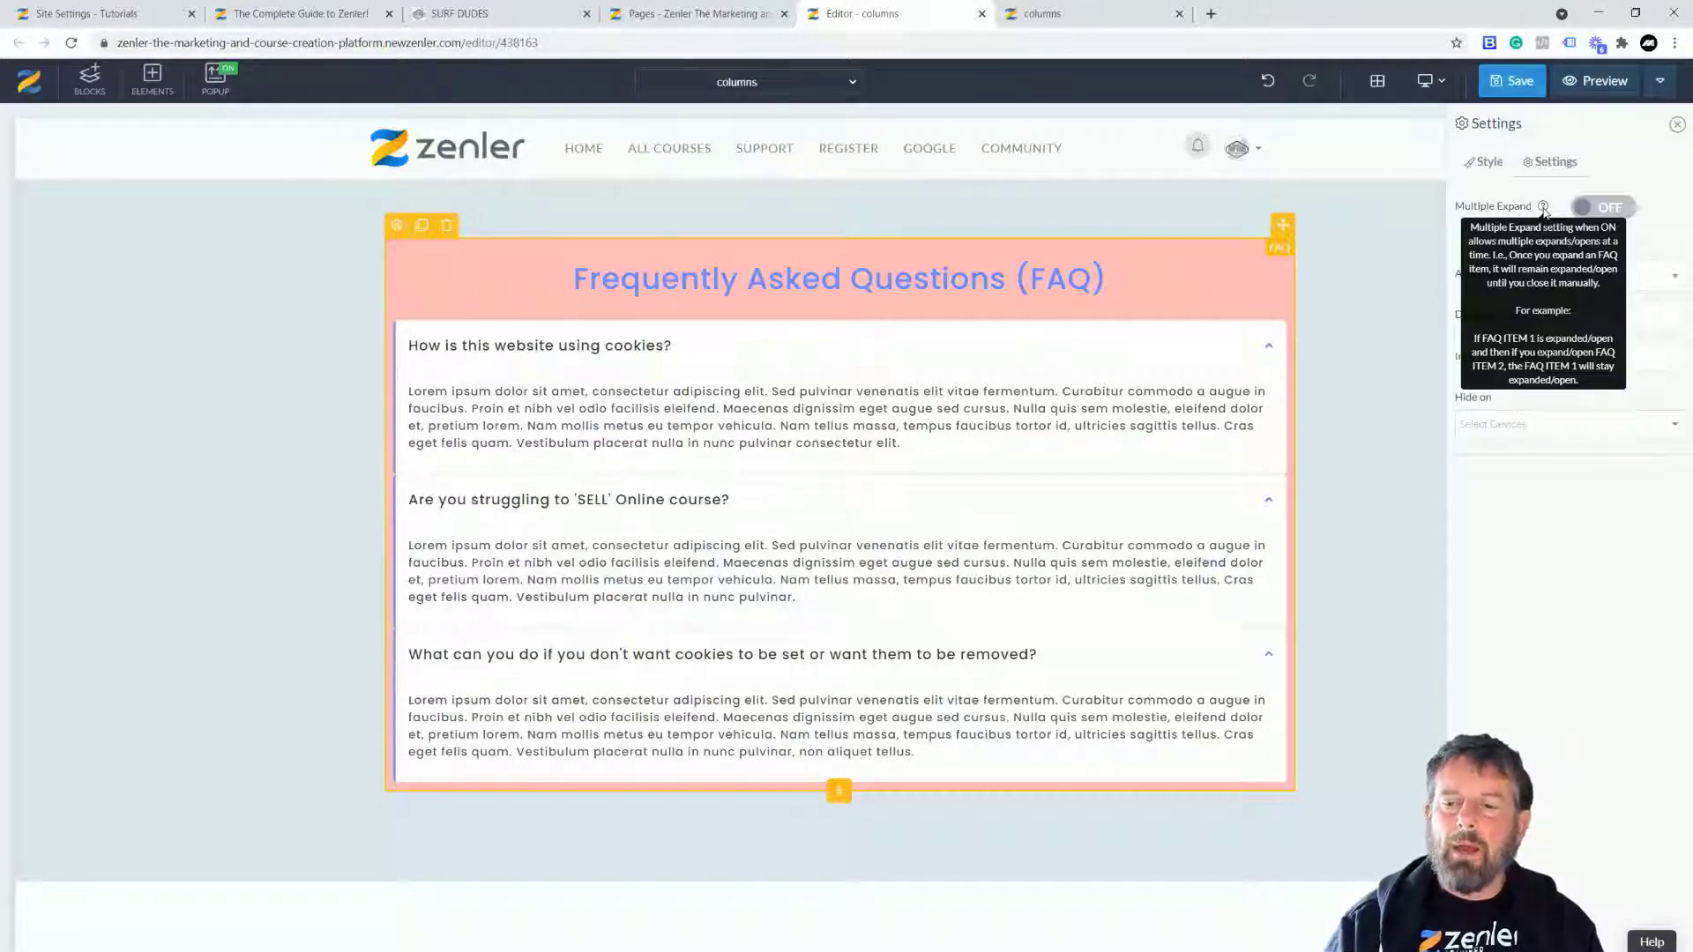
click(1052, 16)
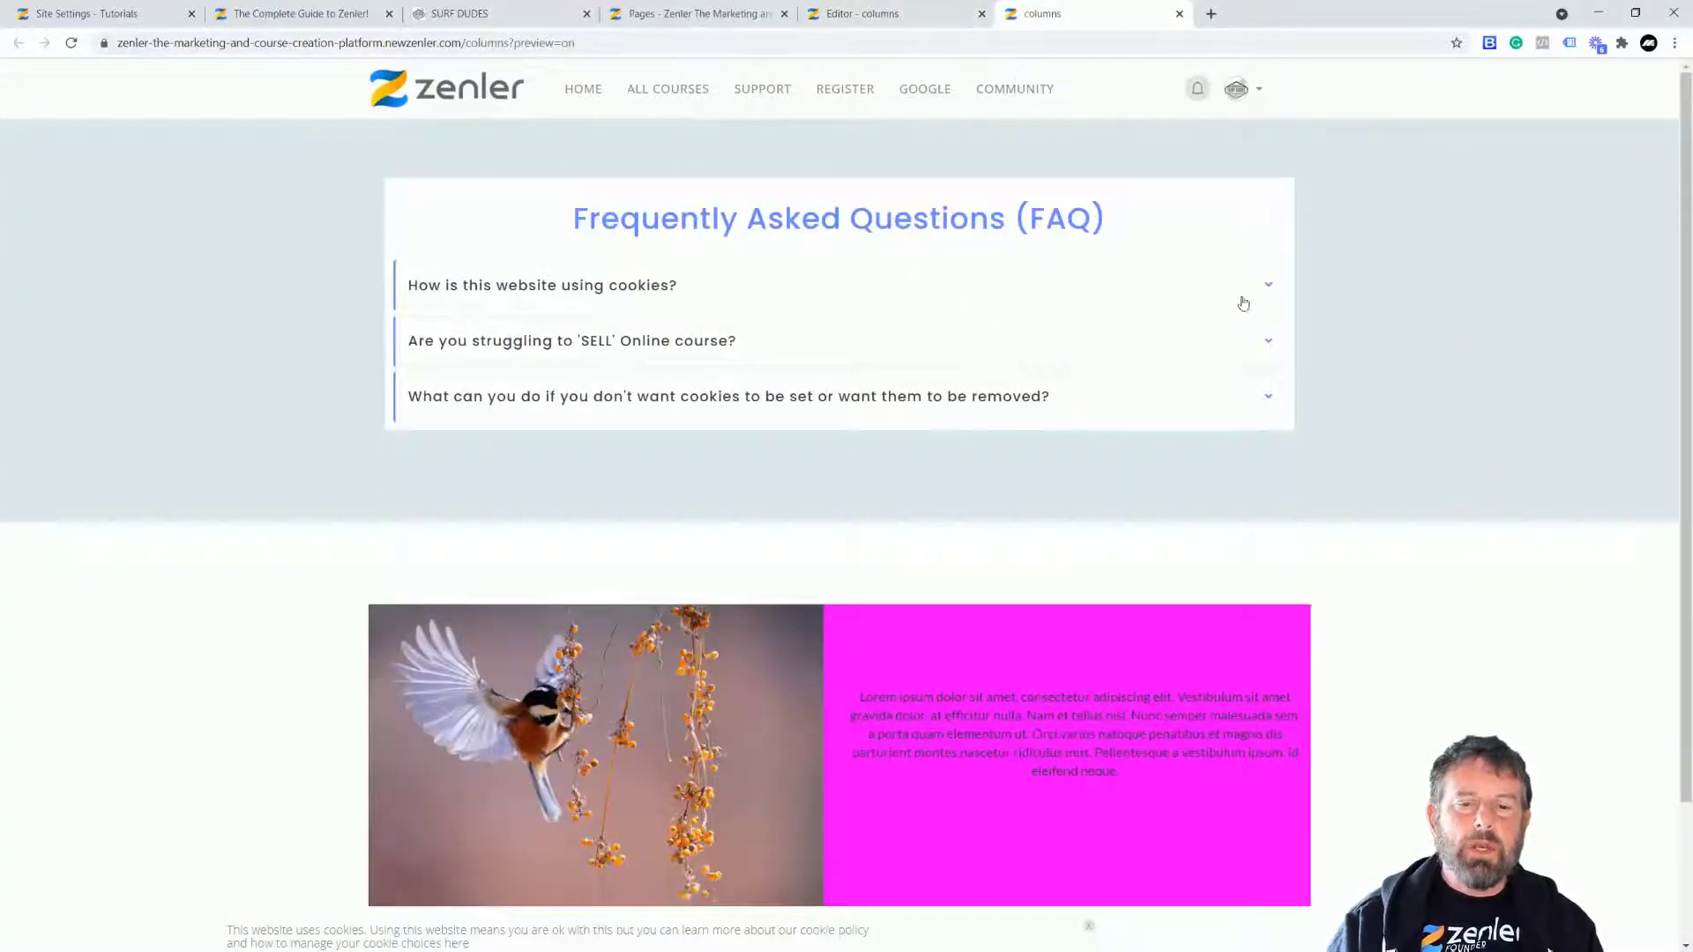
click(1270, 291)
click(1270, 291)
click(1277, 344)
click(1270, 287)
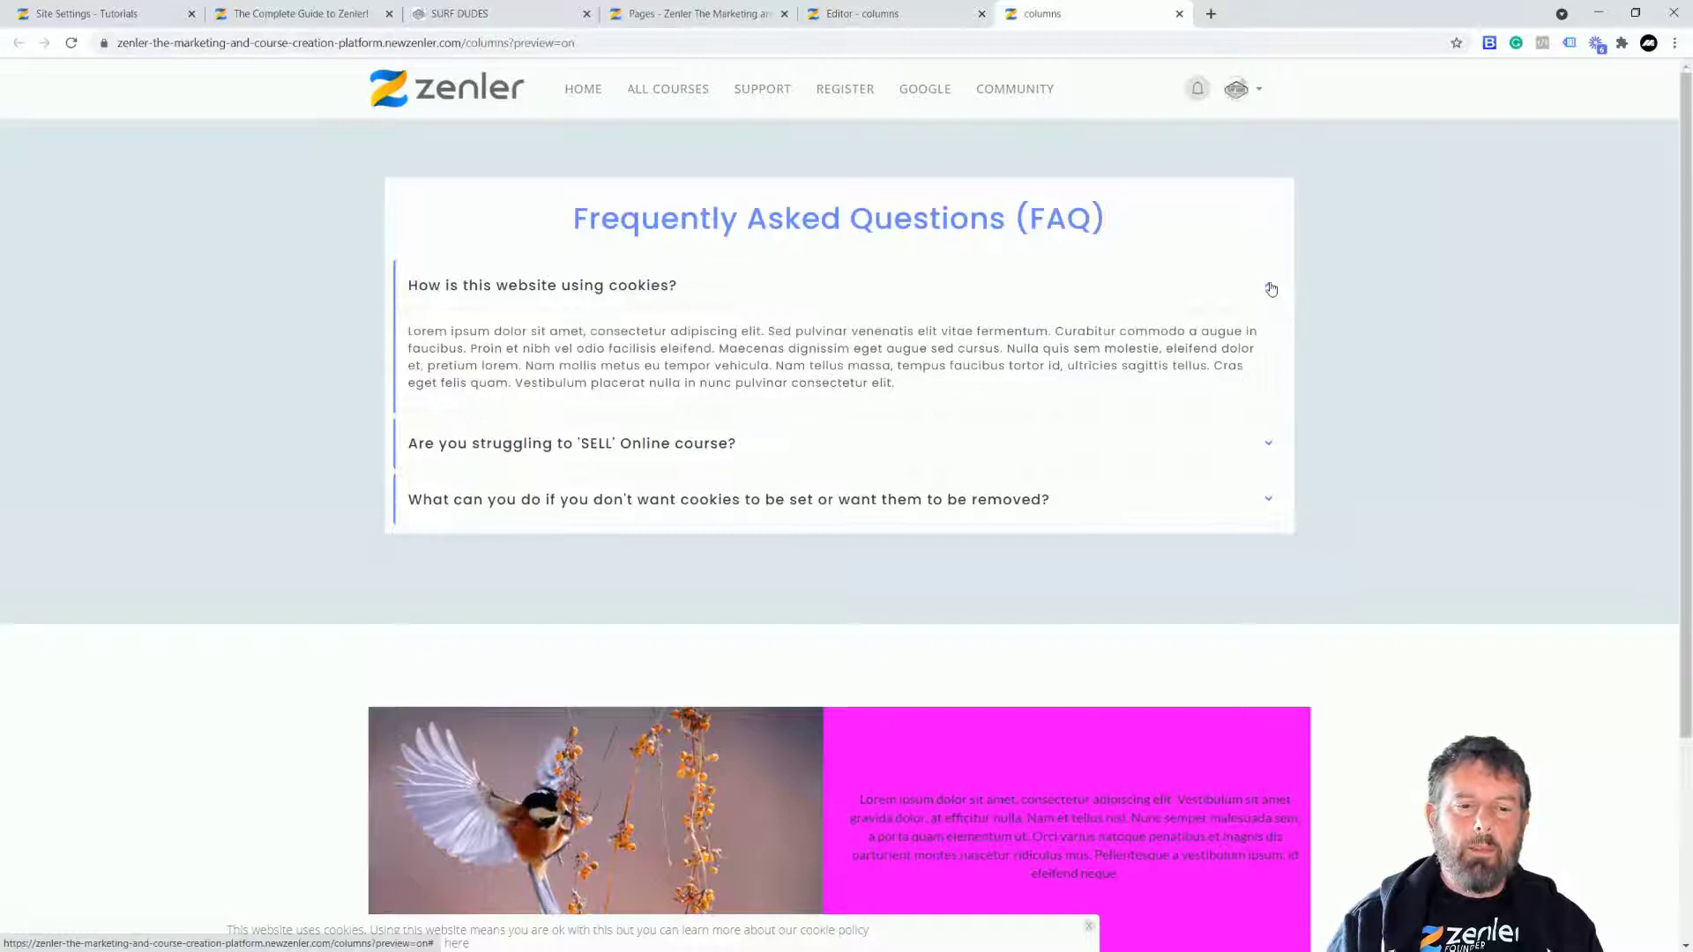
click(1270, 448)
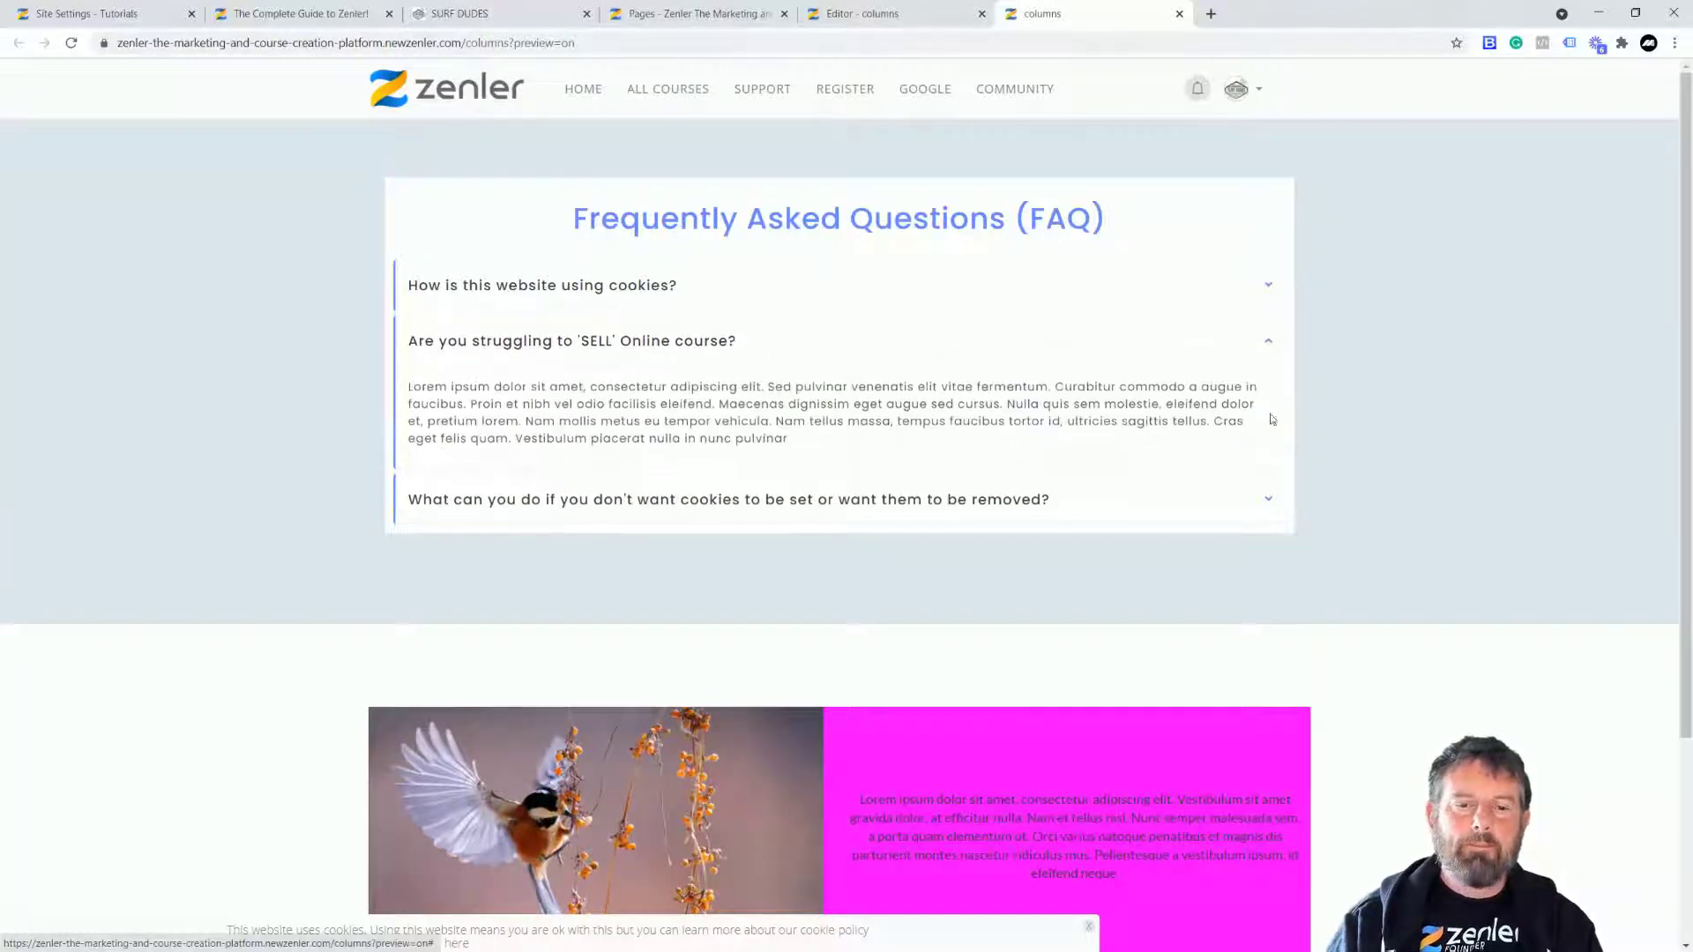
- Turn on Multiple Expand for the FAQ element, save the page and reload its preview
click(873, 20)
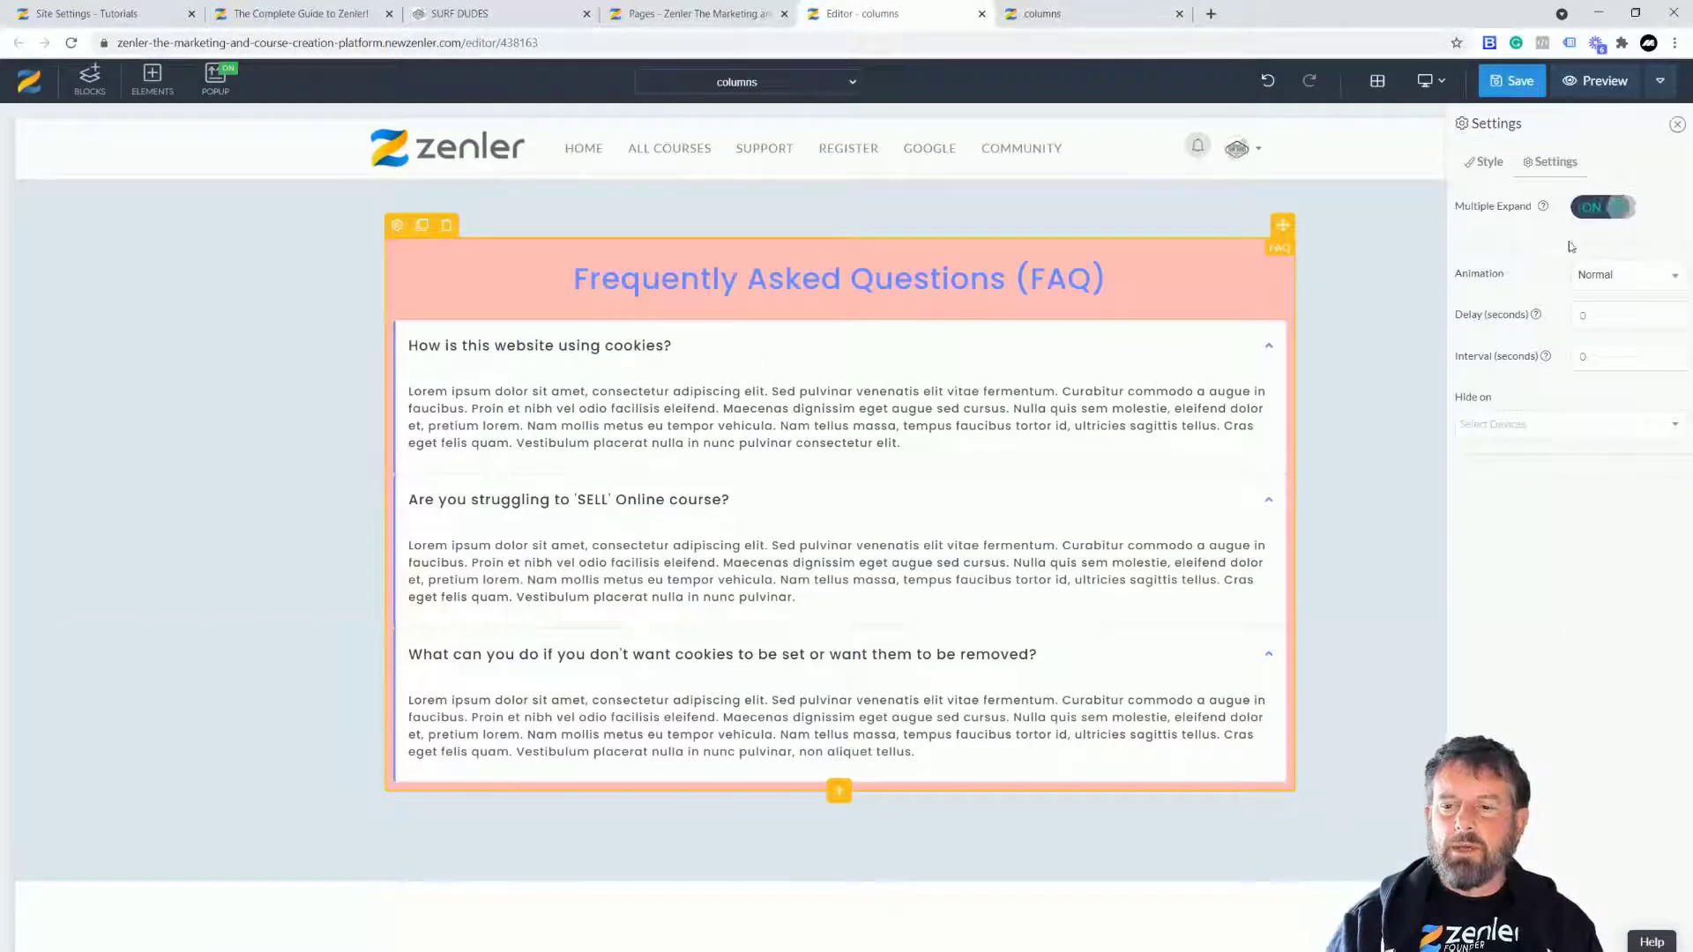
click(1512, 81)
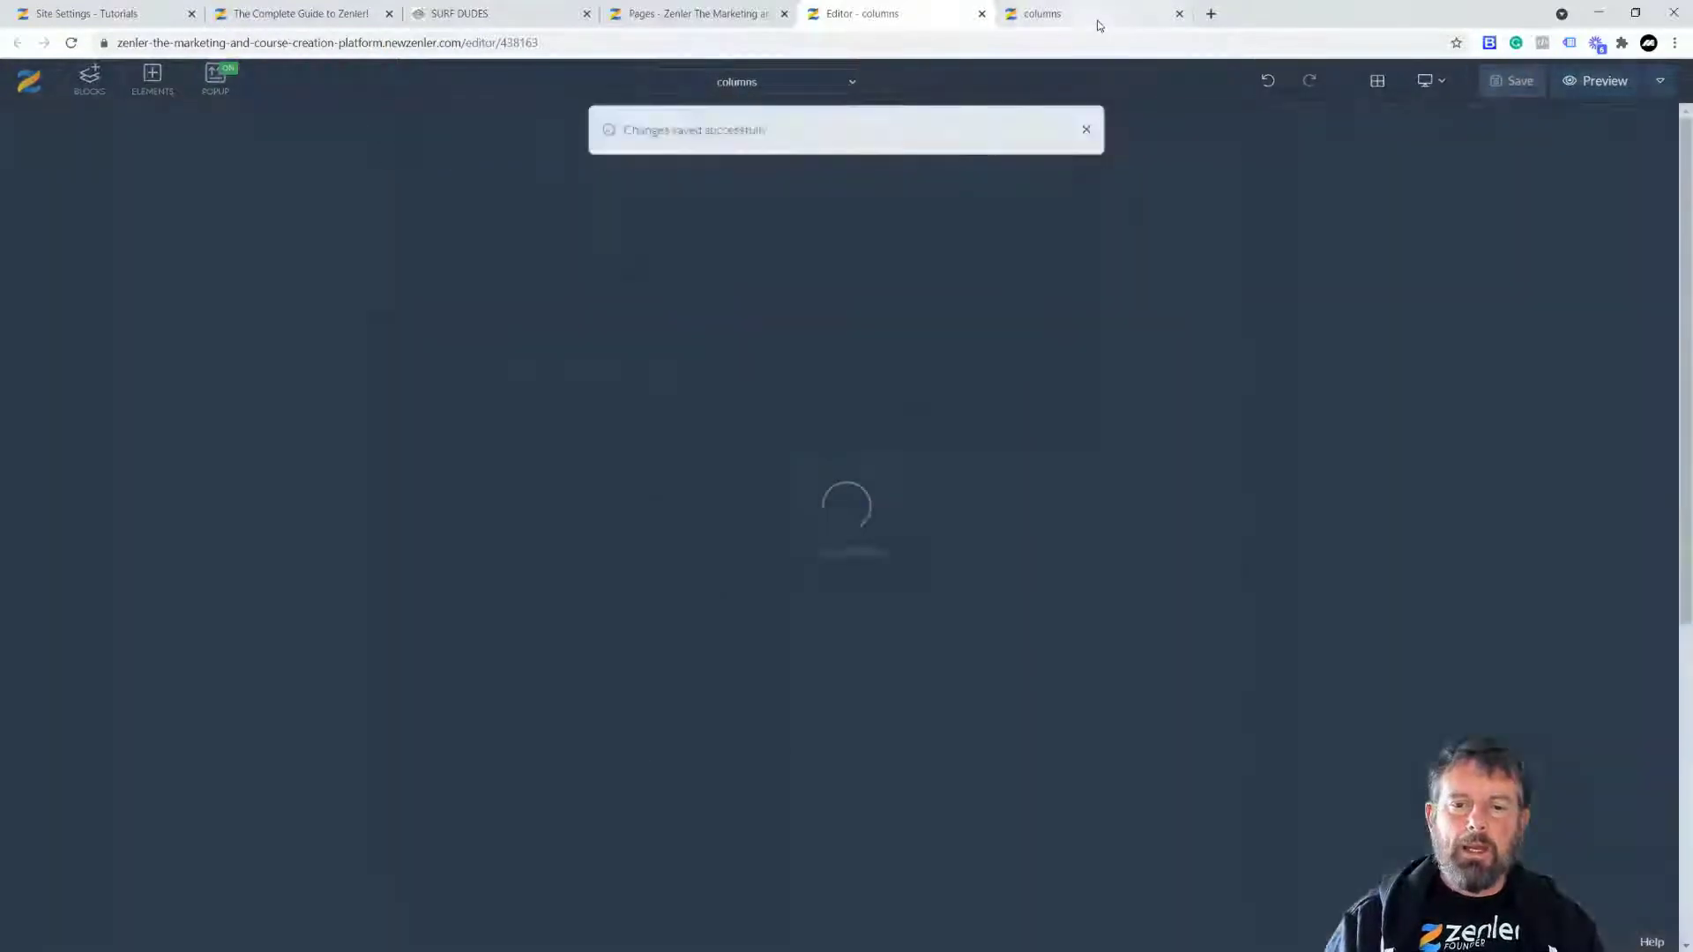
click(1100, 21)
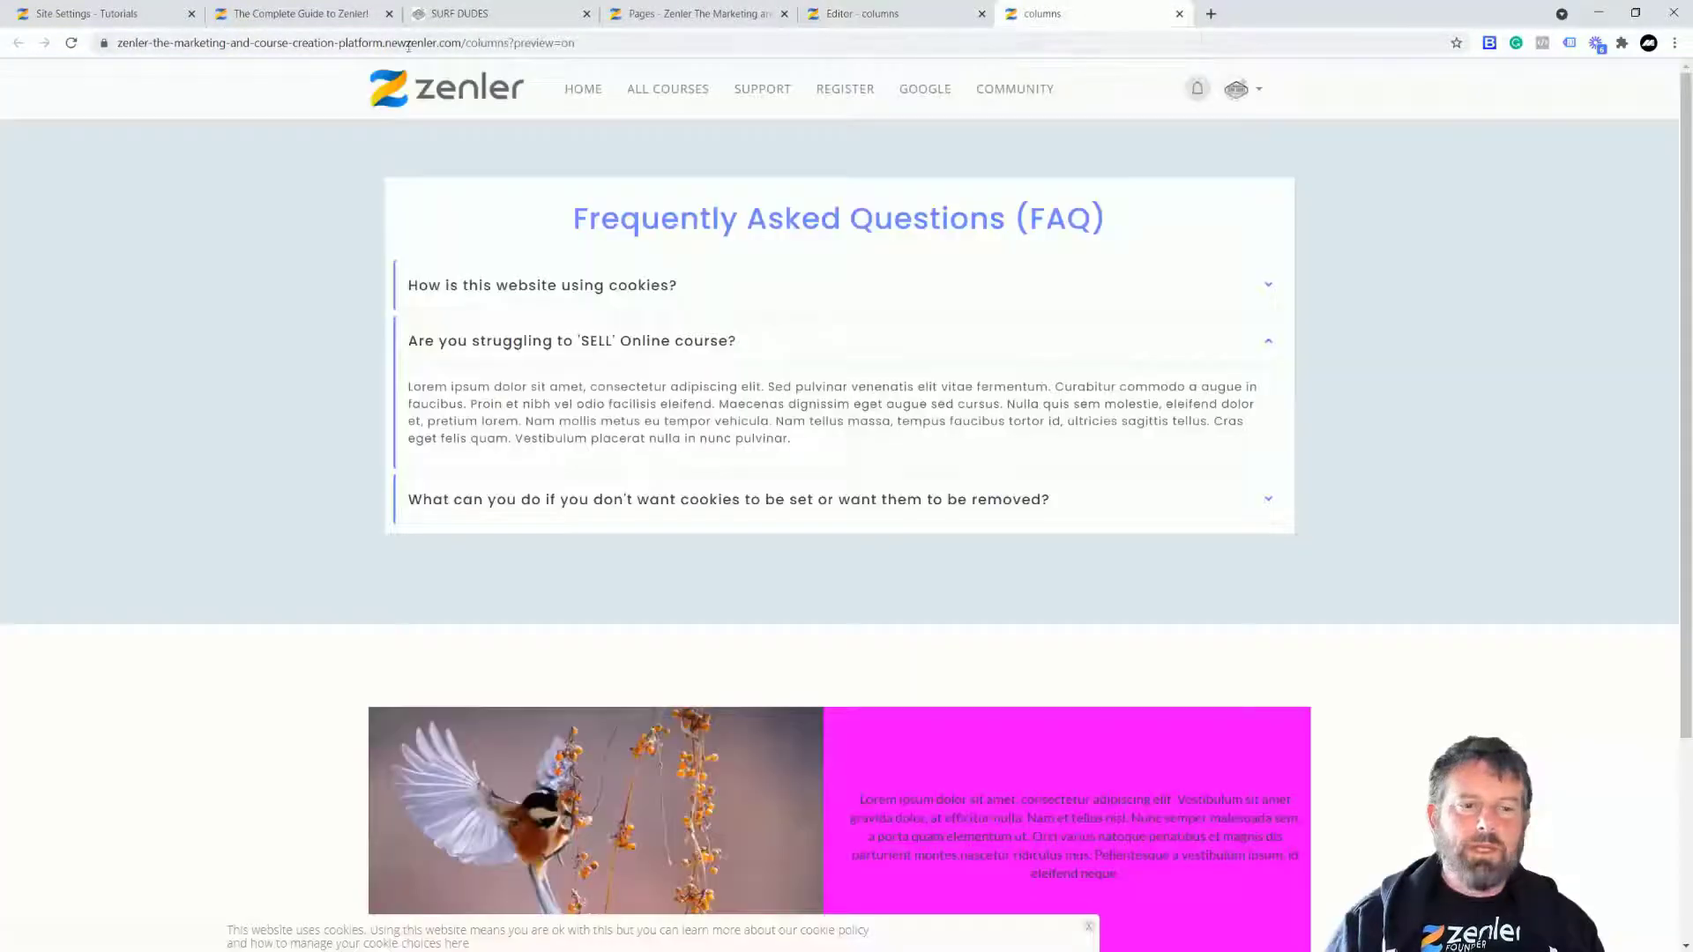
click(70, 43)
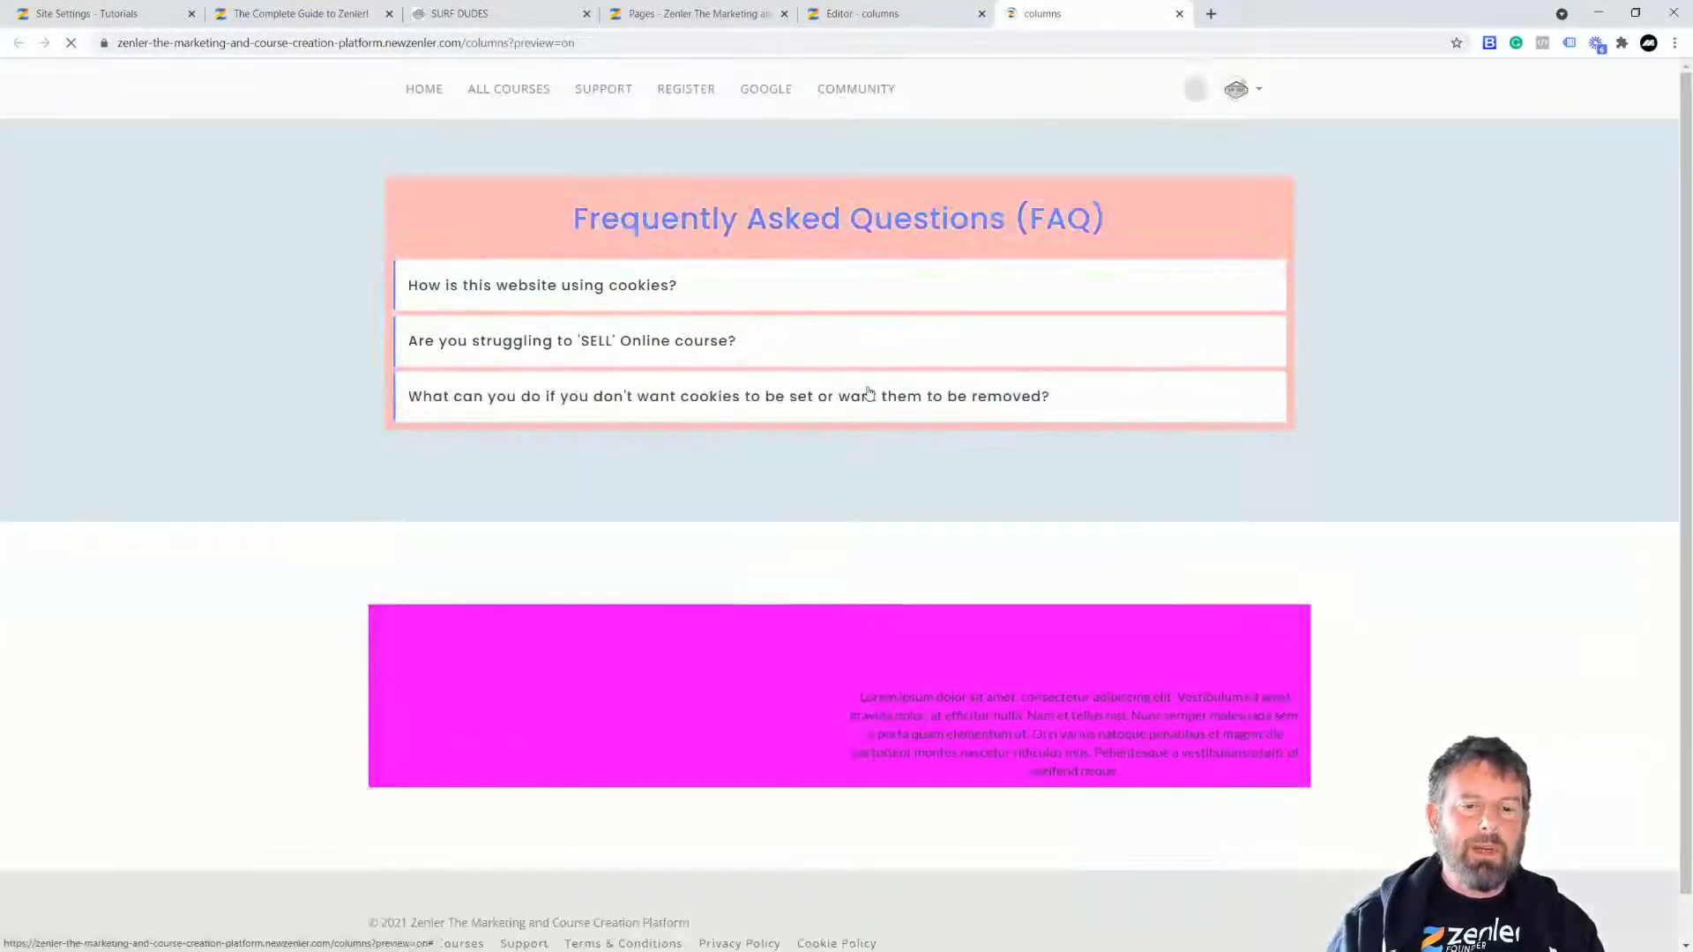
- Test Multiple Expand in the preview by opening all three FAQ items together and collapsing them again
click(1267, 286)
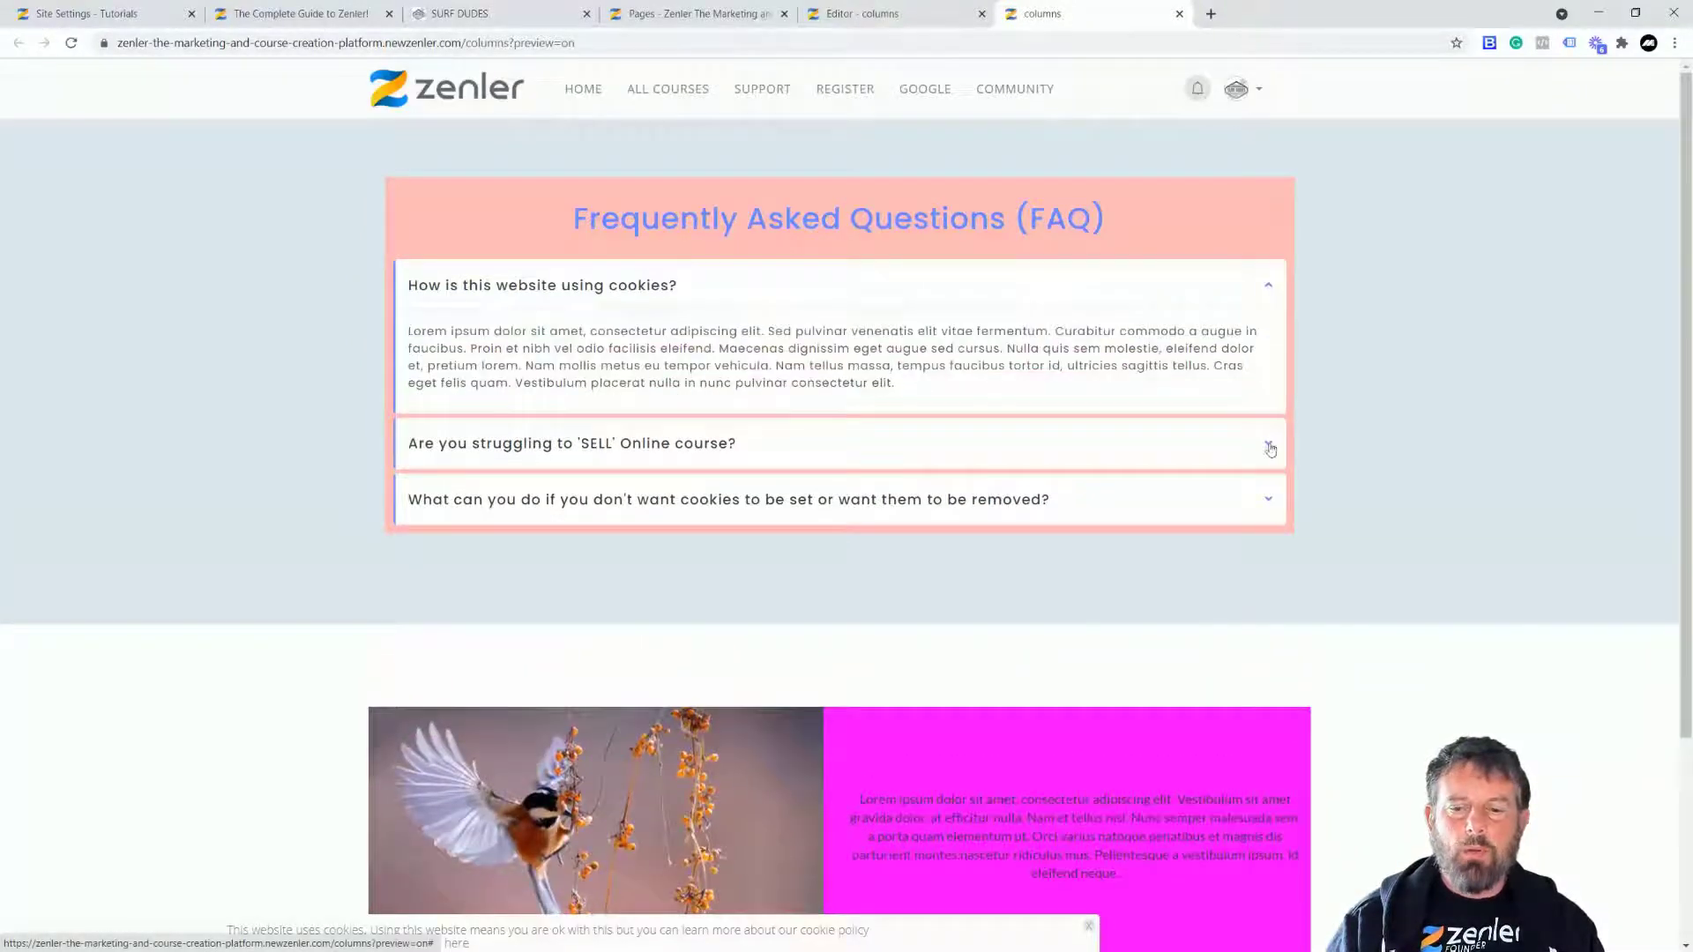
click(1270, 448)
click(1267, 604)
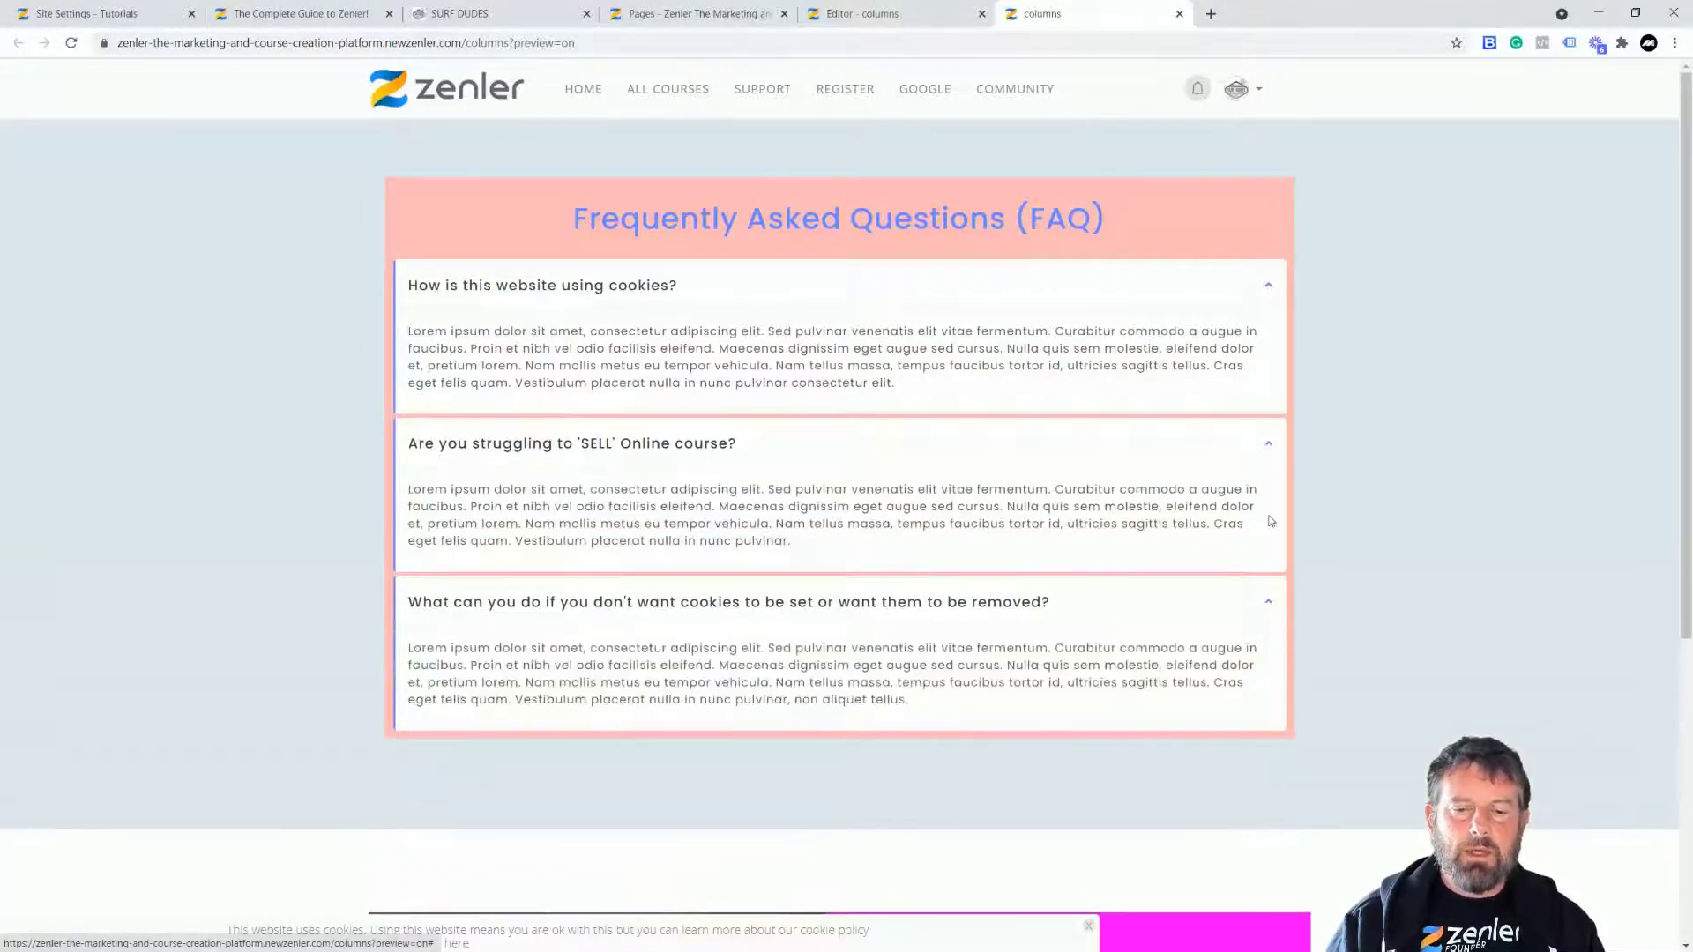
click(1272, 294)
click(1264, 396)
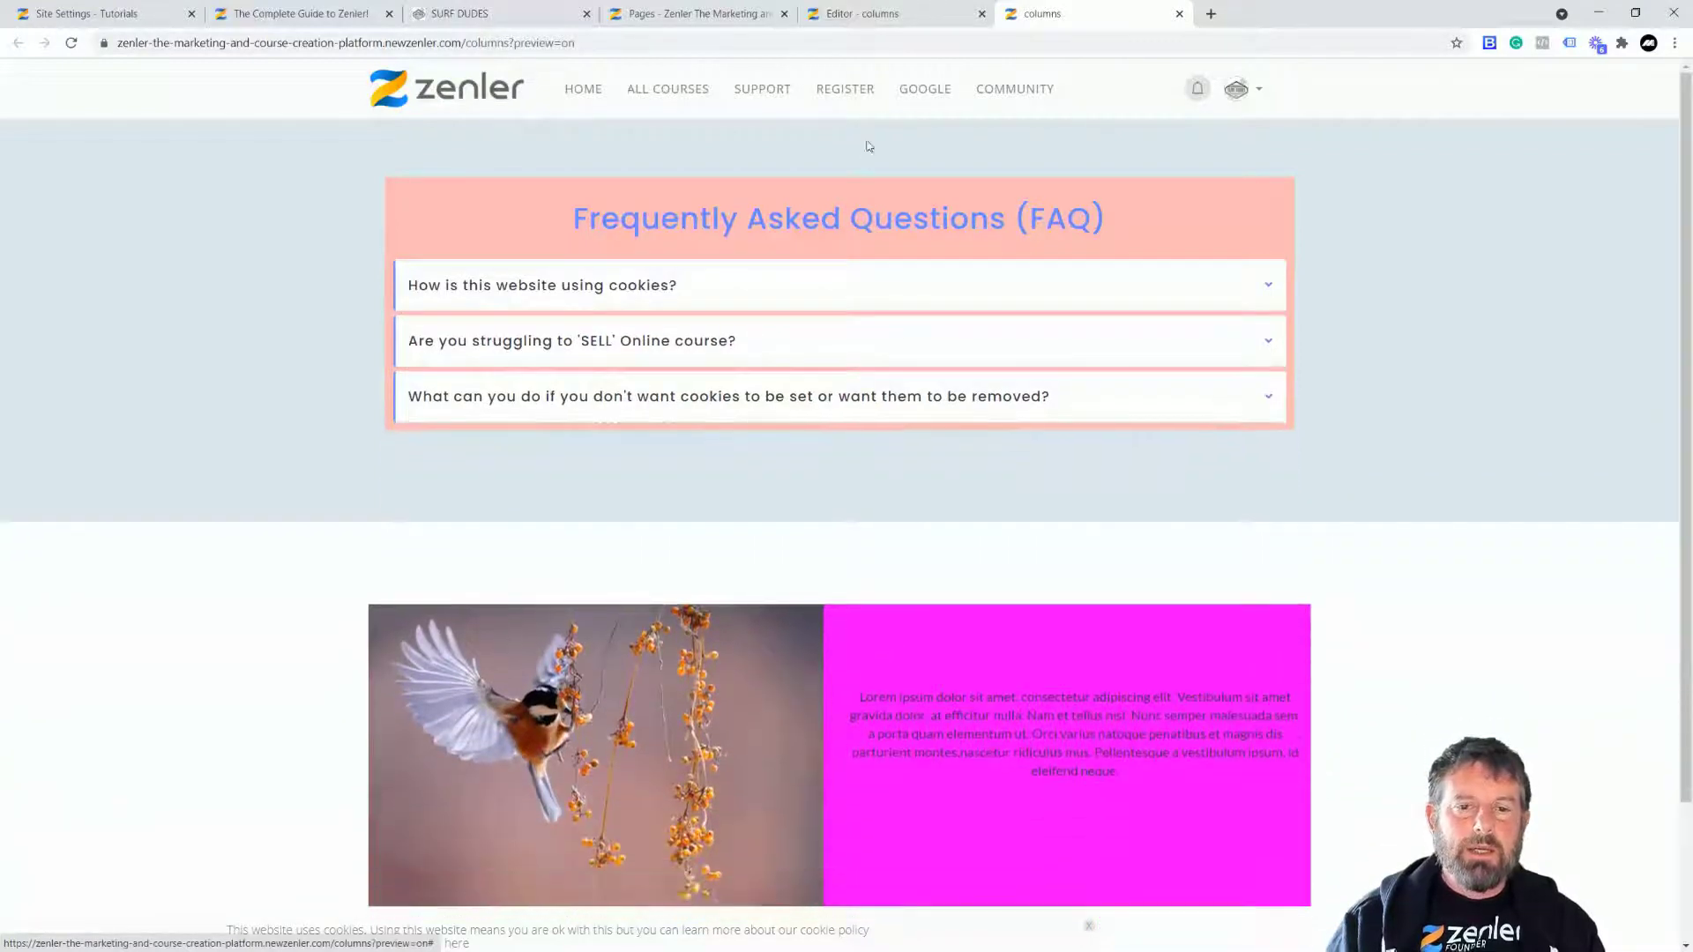
- Return to the editor and review the FAQ element's general settings and its spacing and background style options
click(873, 21)
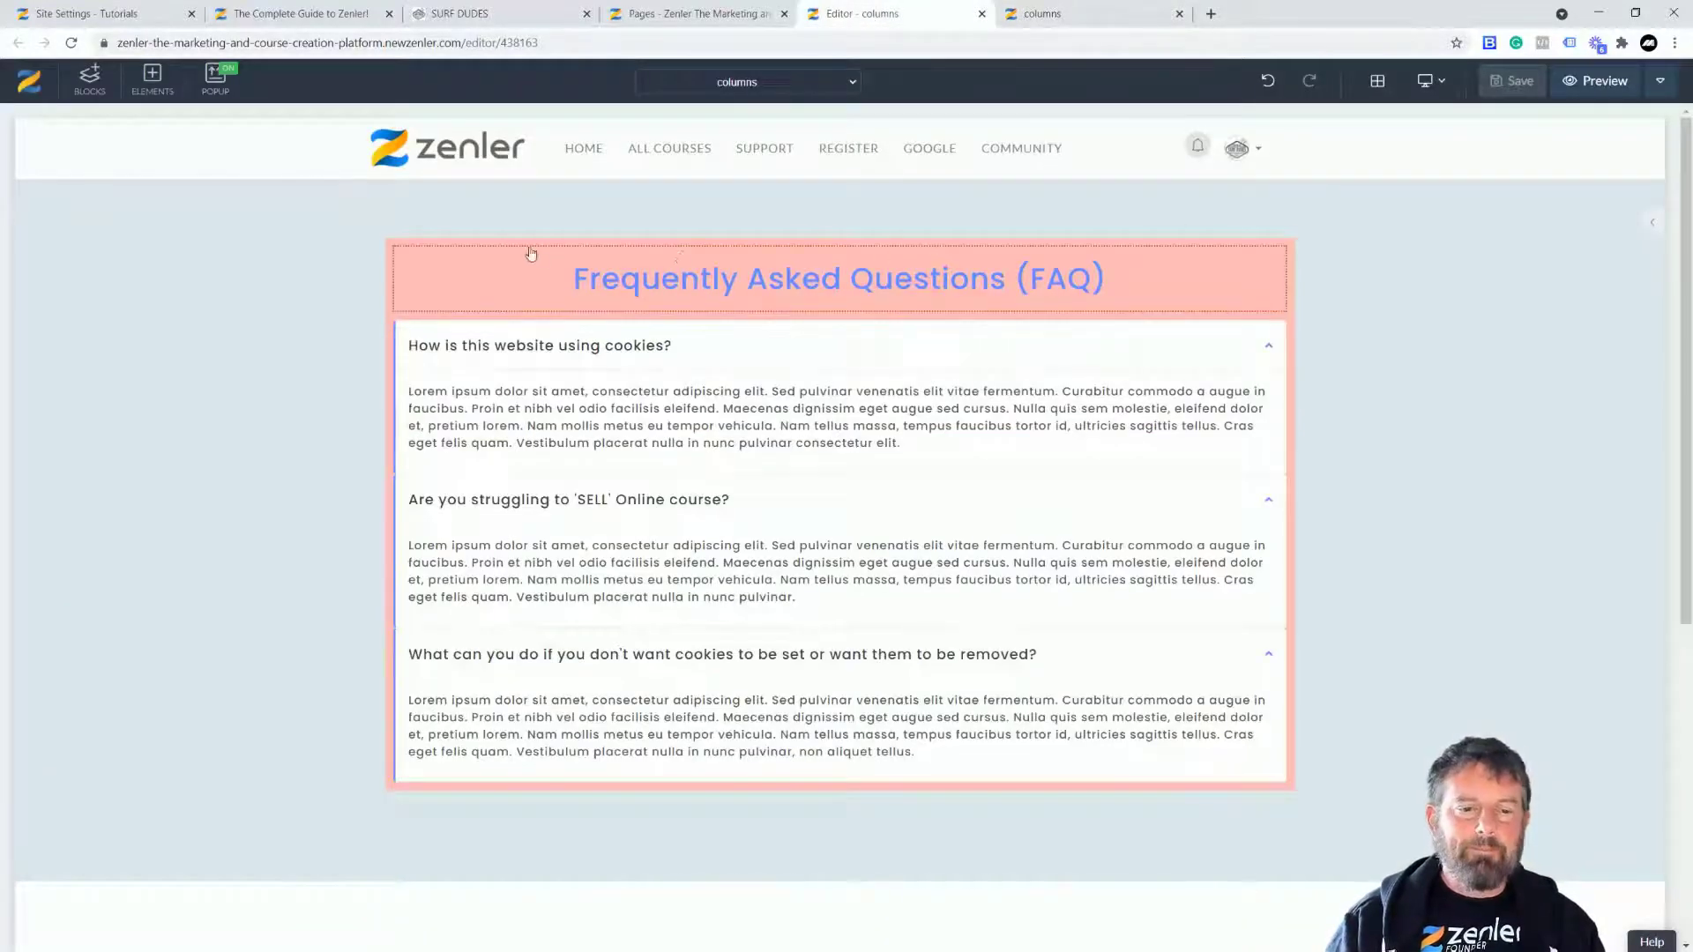
click(471, 243)
click(405, 230)
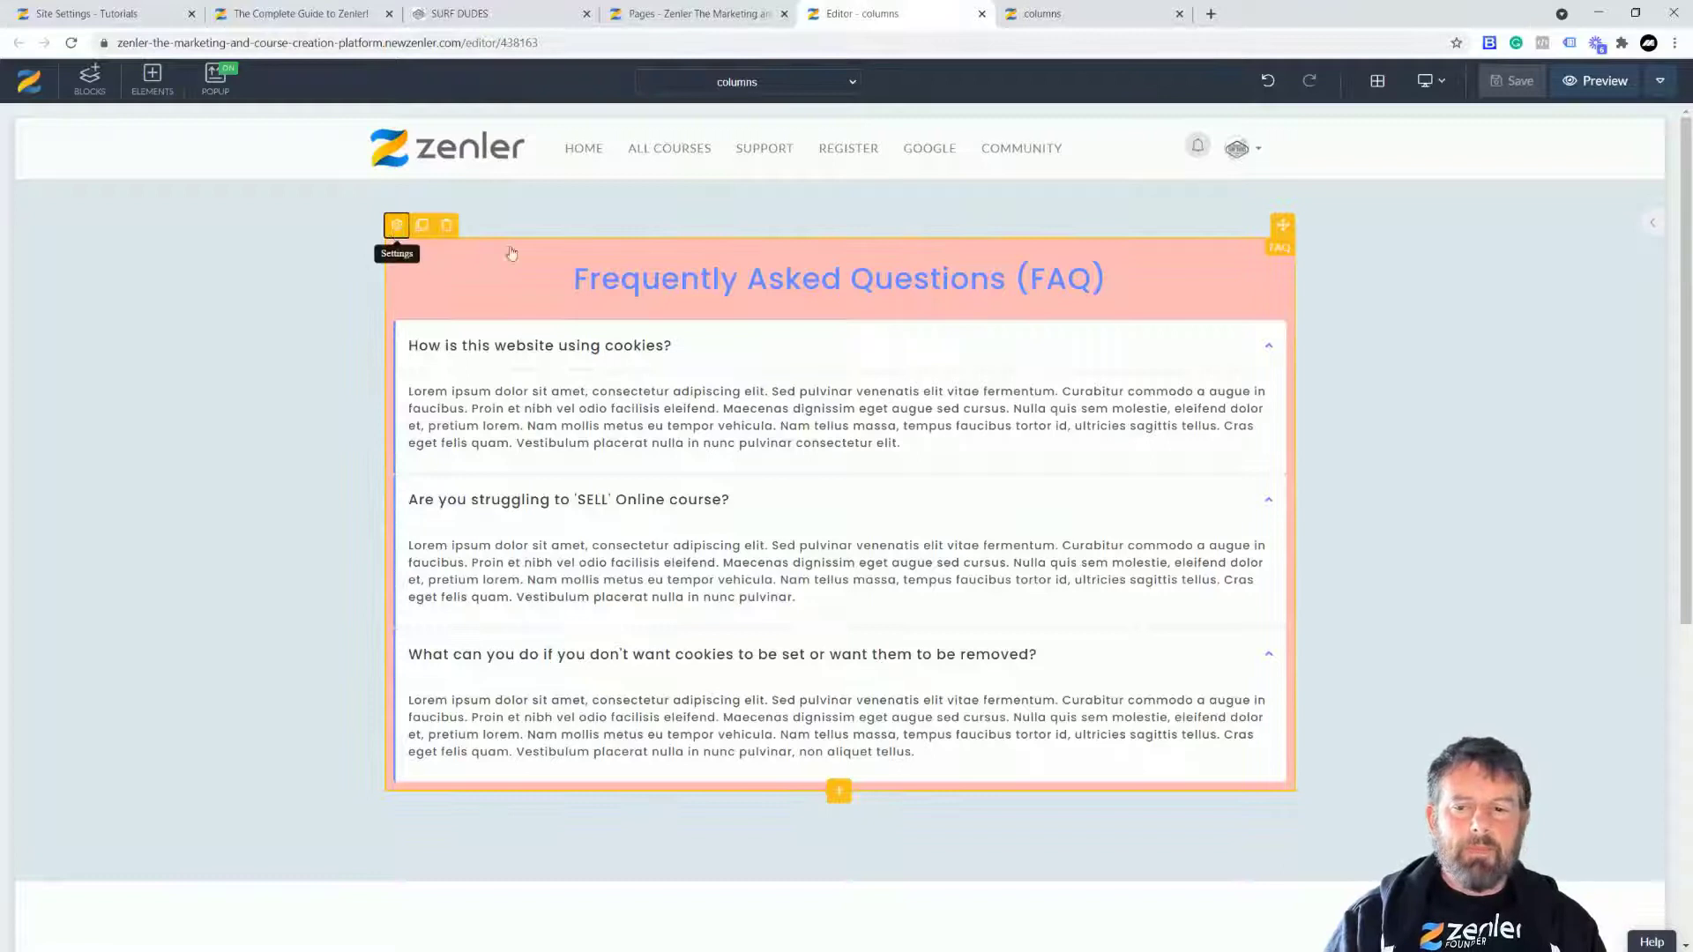
click(1549, 171)
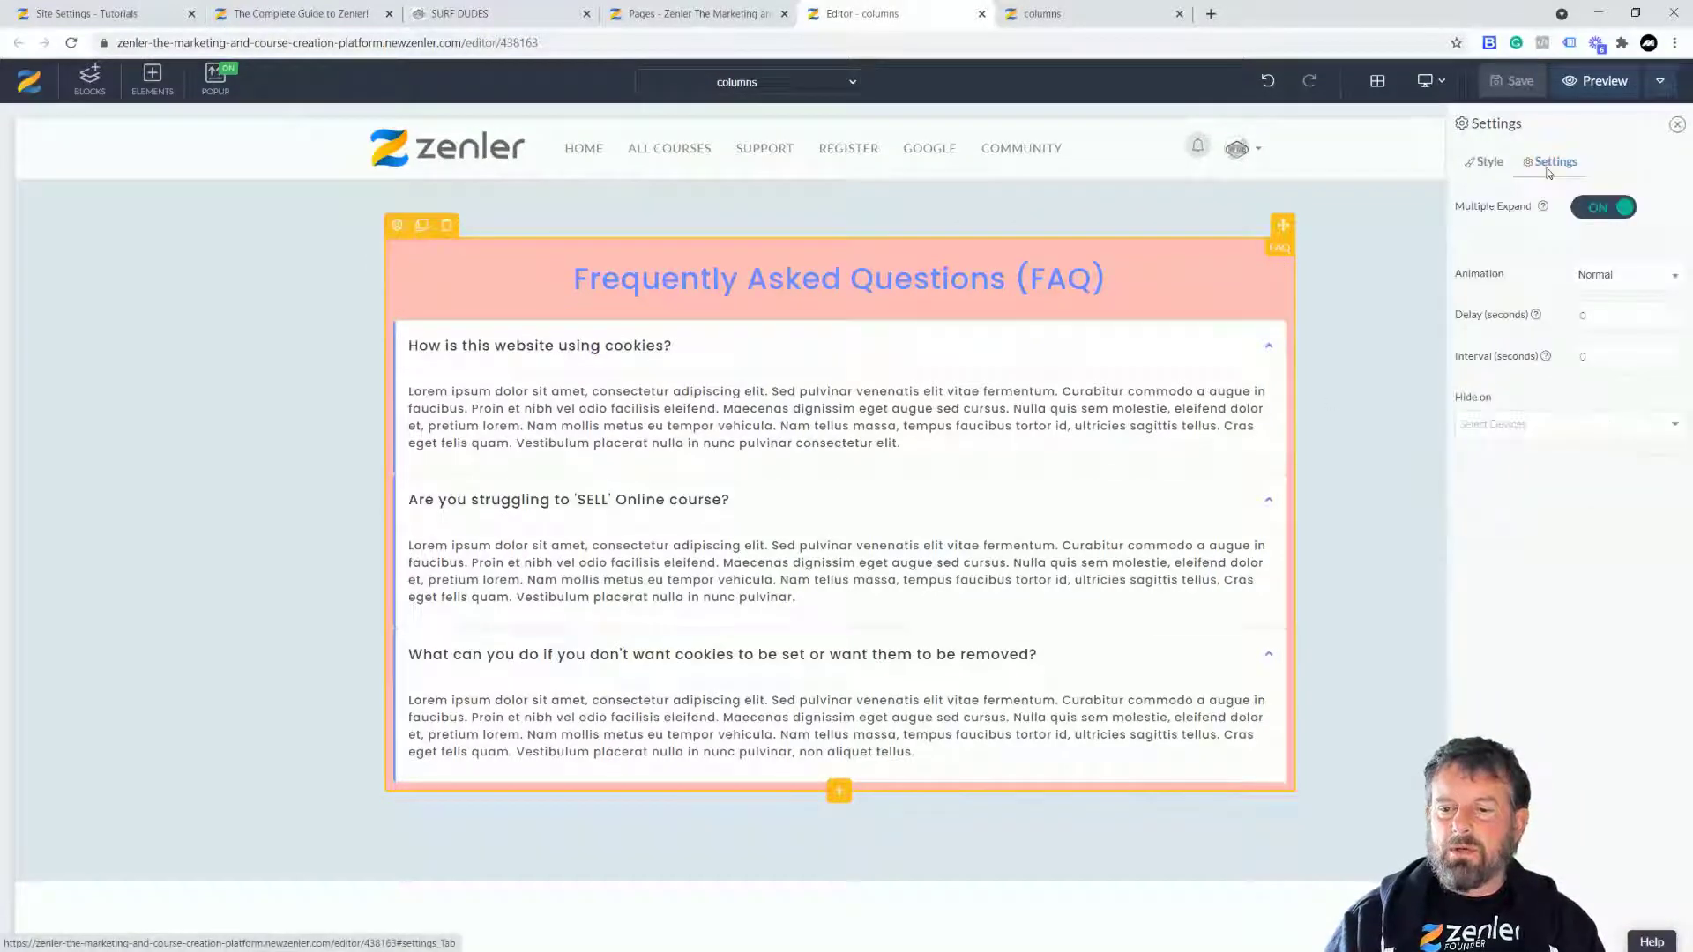
click(1486, 162)
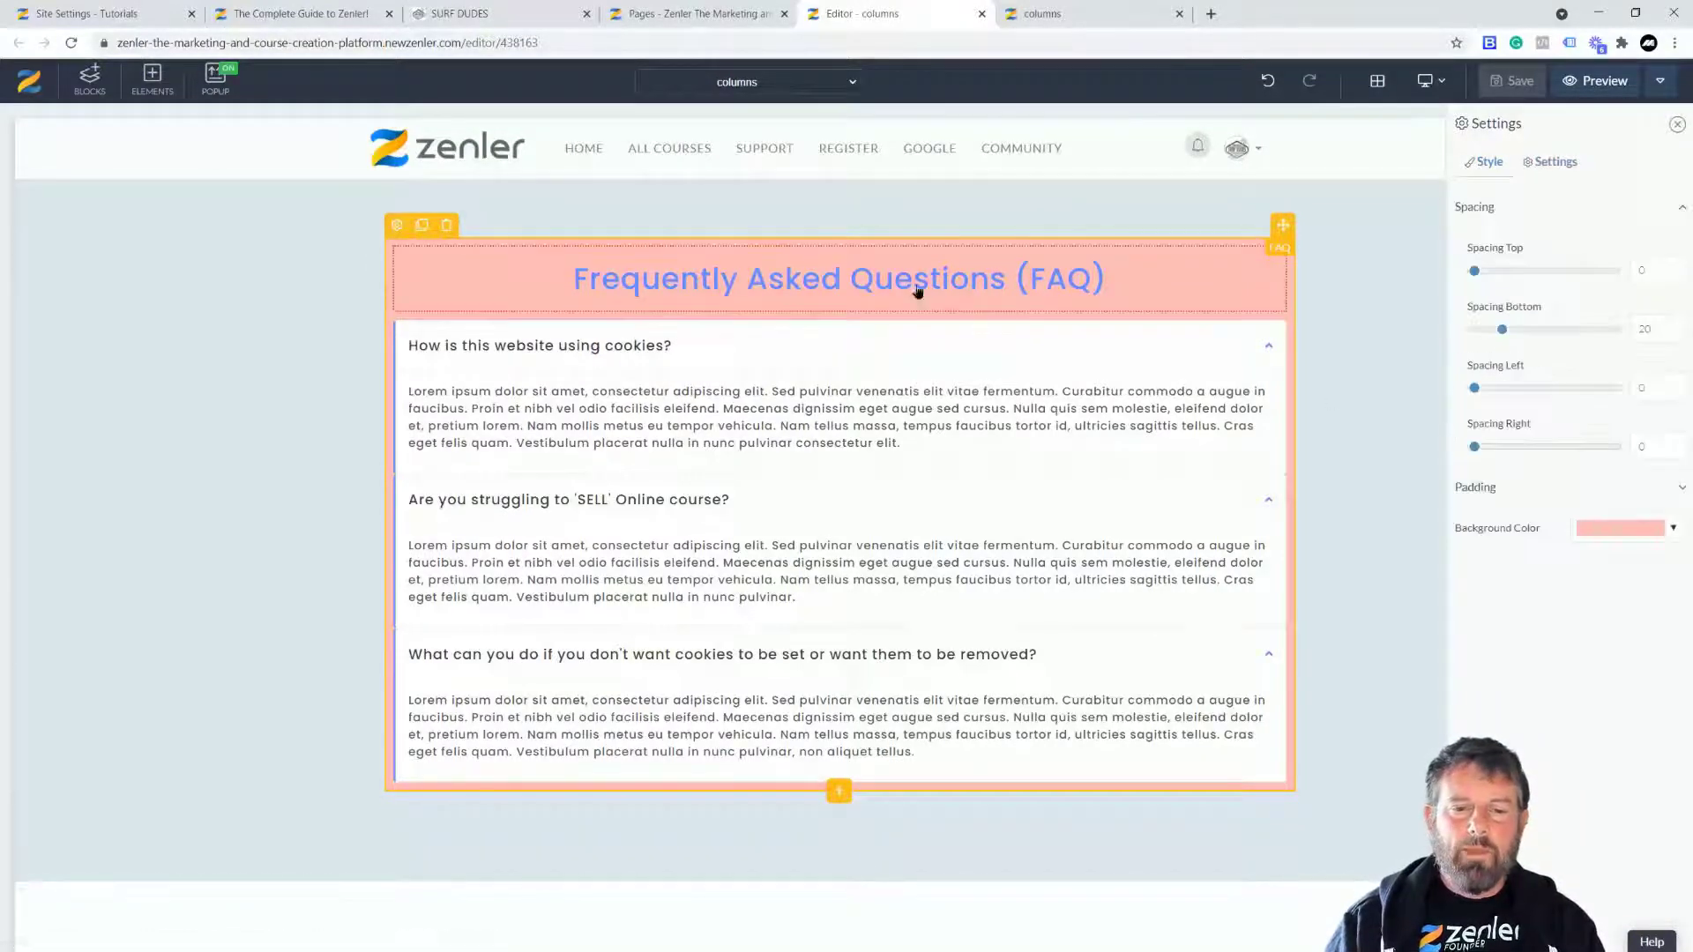
- Add a Heading 1 element directly below the FAQ title, inside the FAQ block
click(894, 282)
click(839, 310)
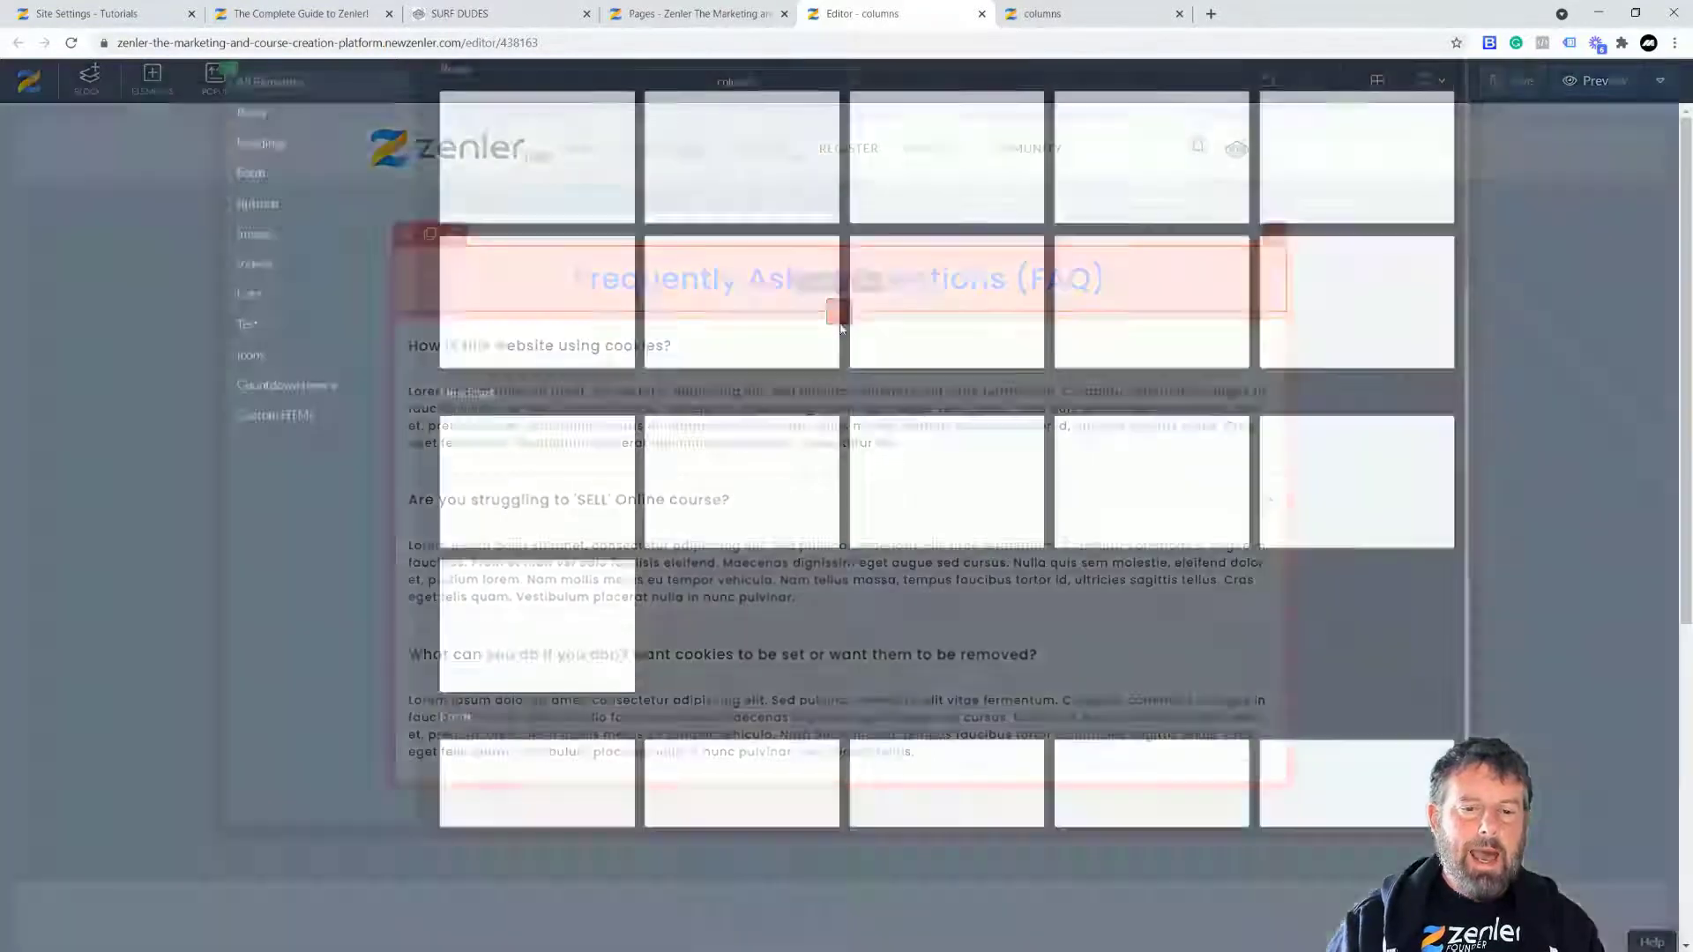
click(557, 589)
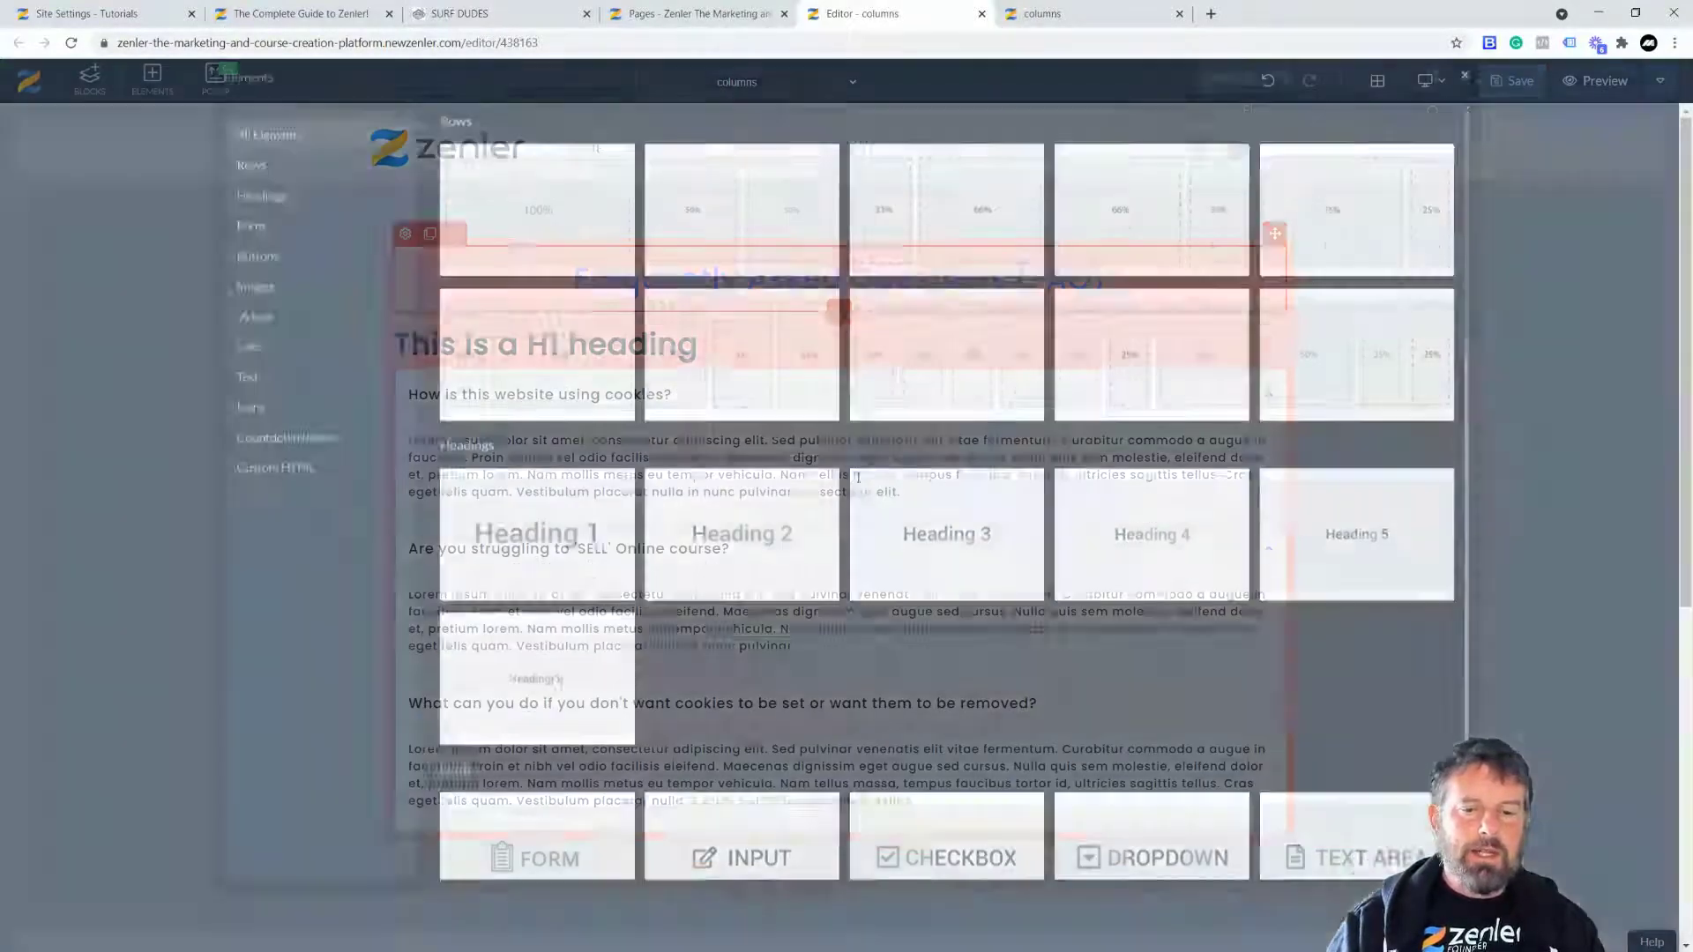
click(600, 351)
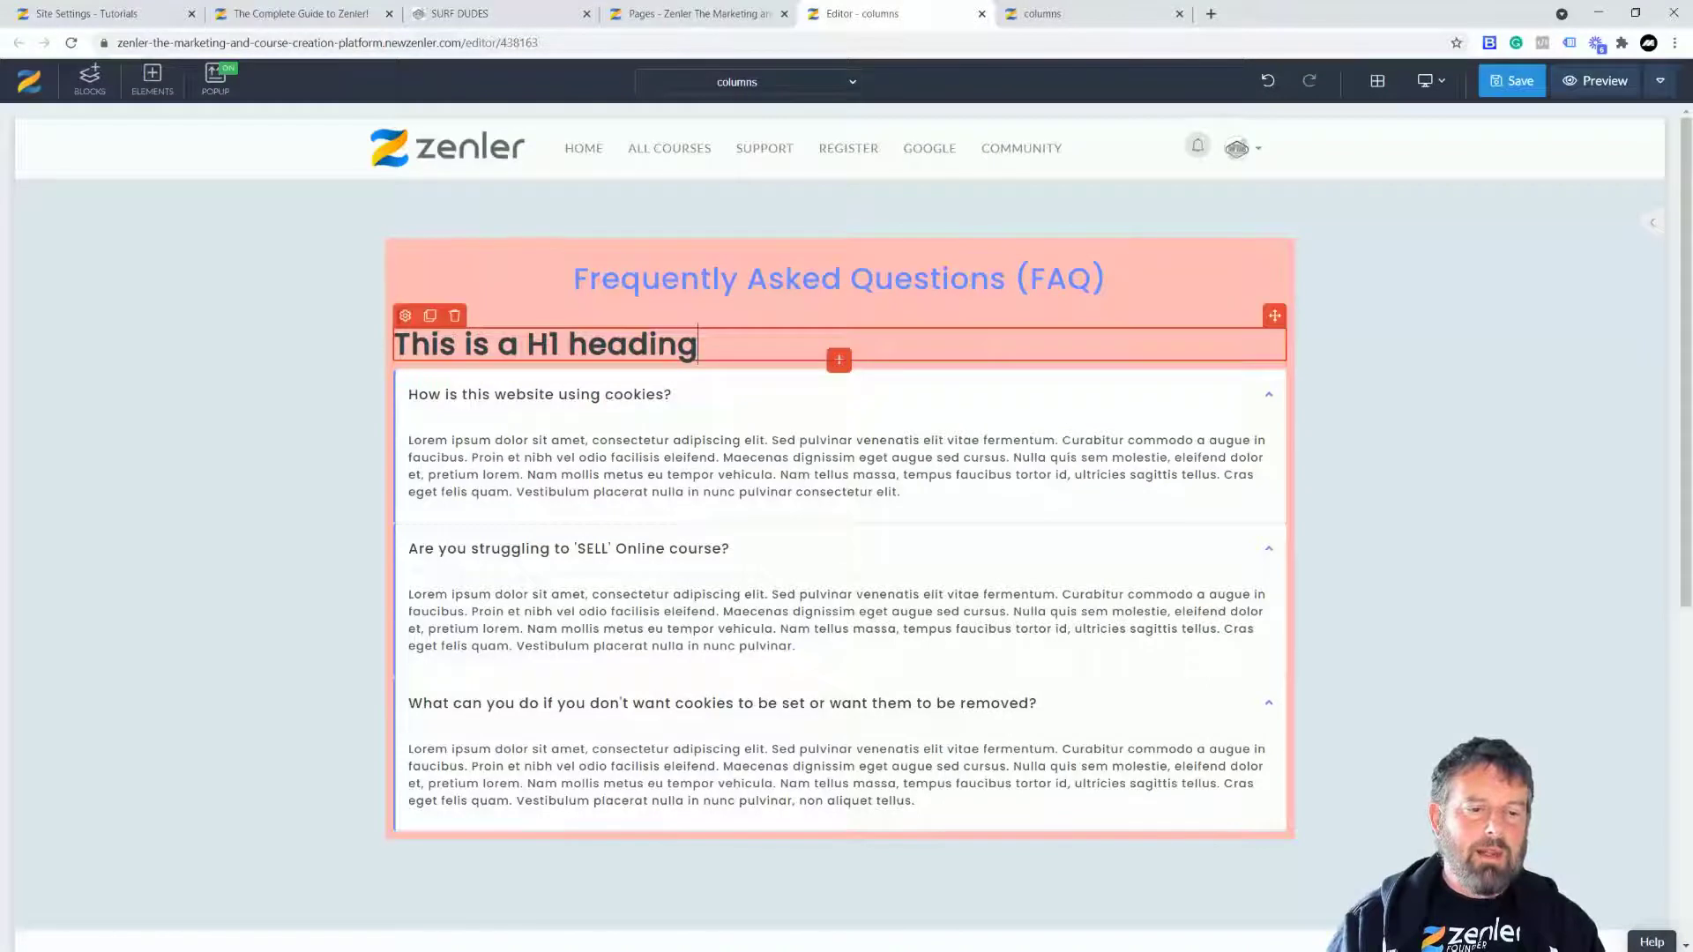
- Centre-align the new H1 heading, increase its font size and save the page
click(405, 315)
scroll(1539, 779, down, 2)
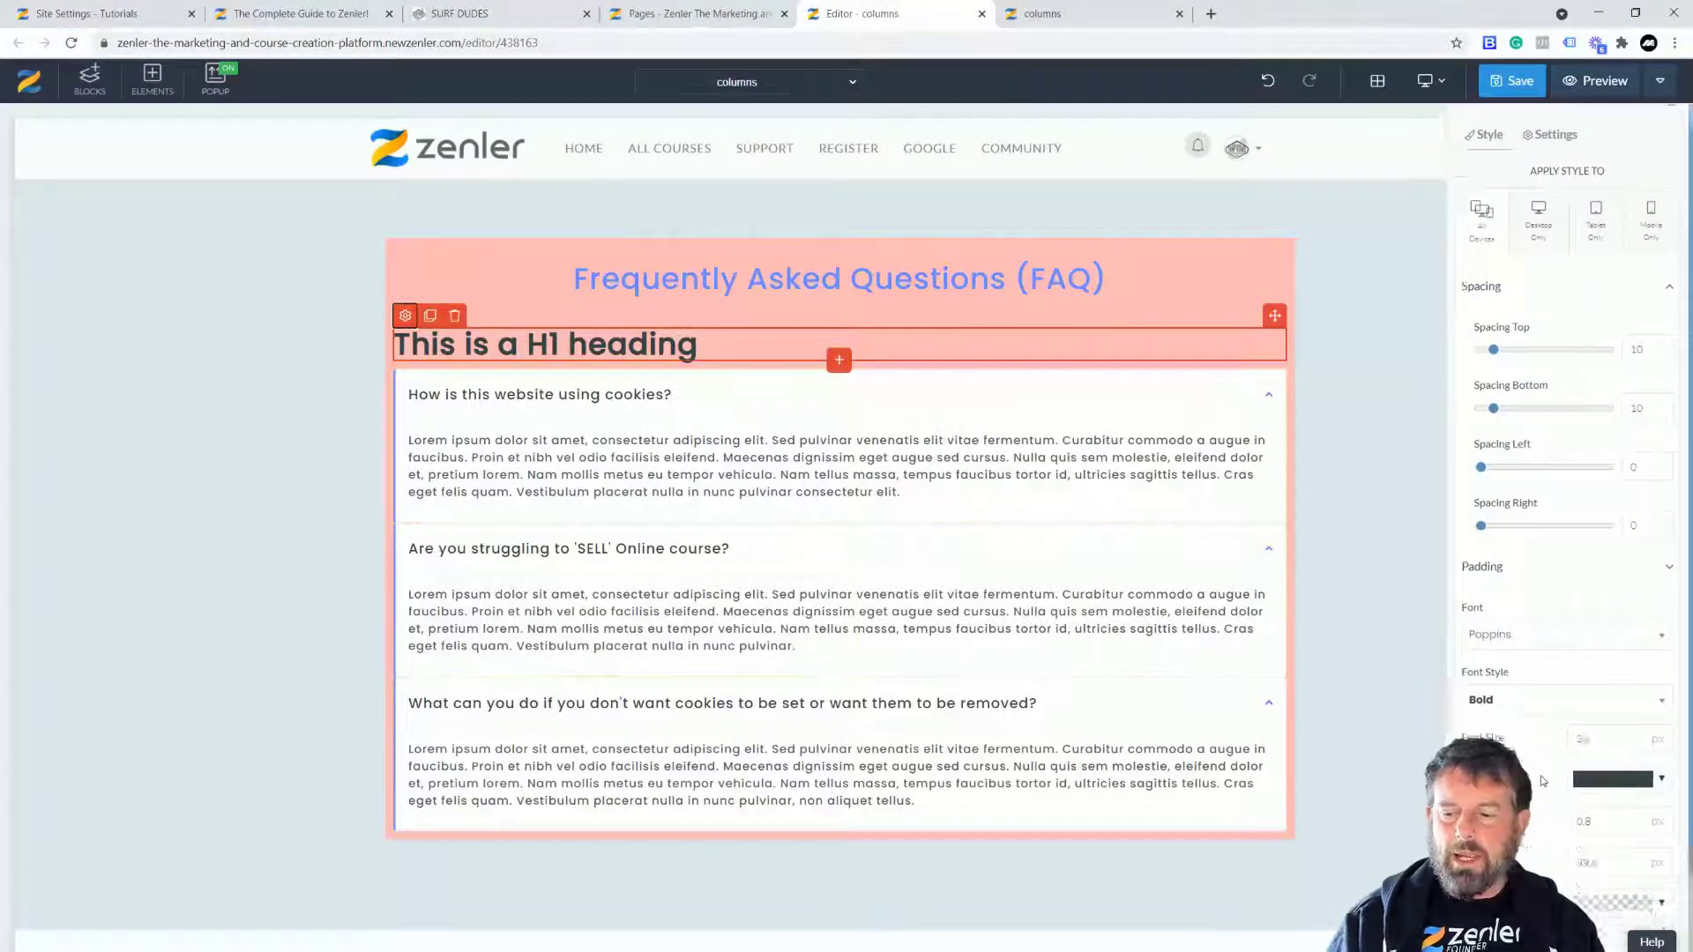
click(1618, 923)
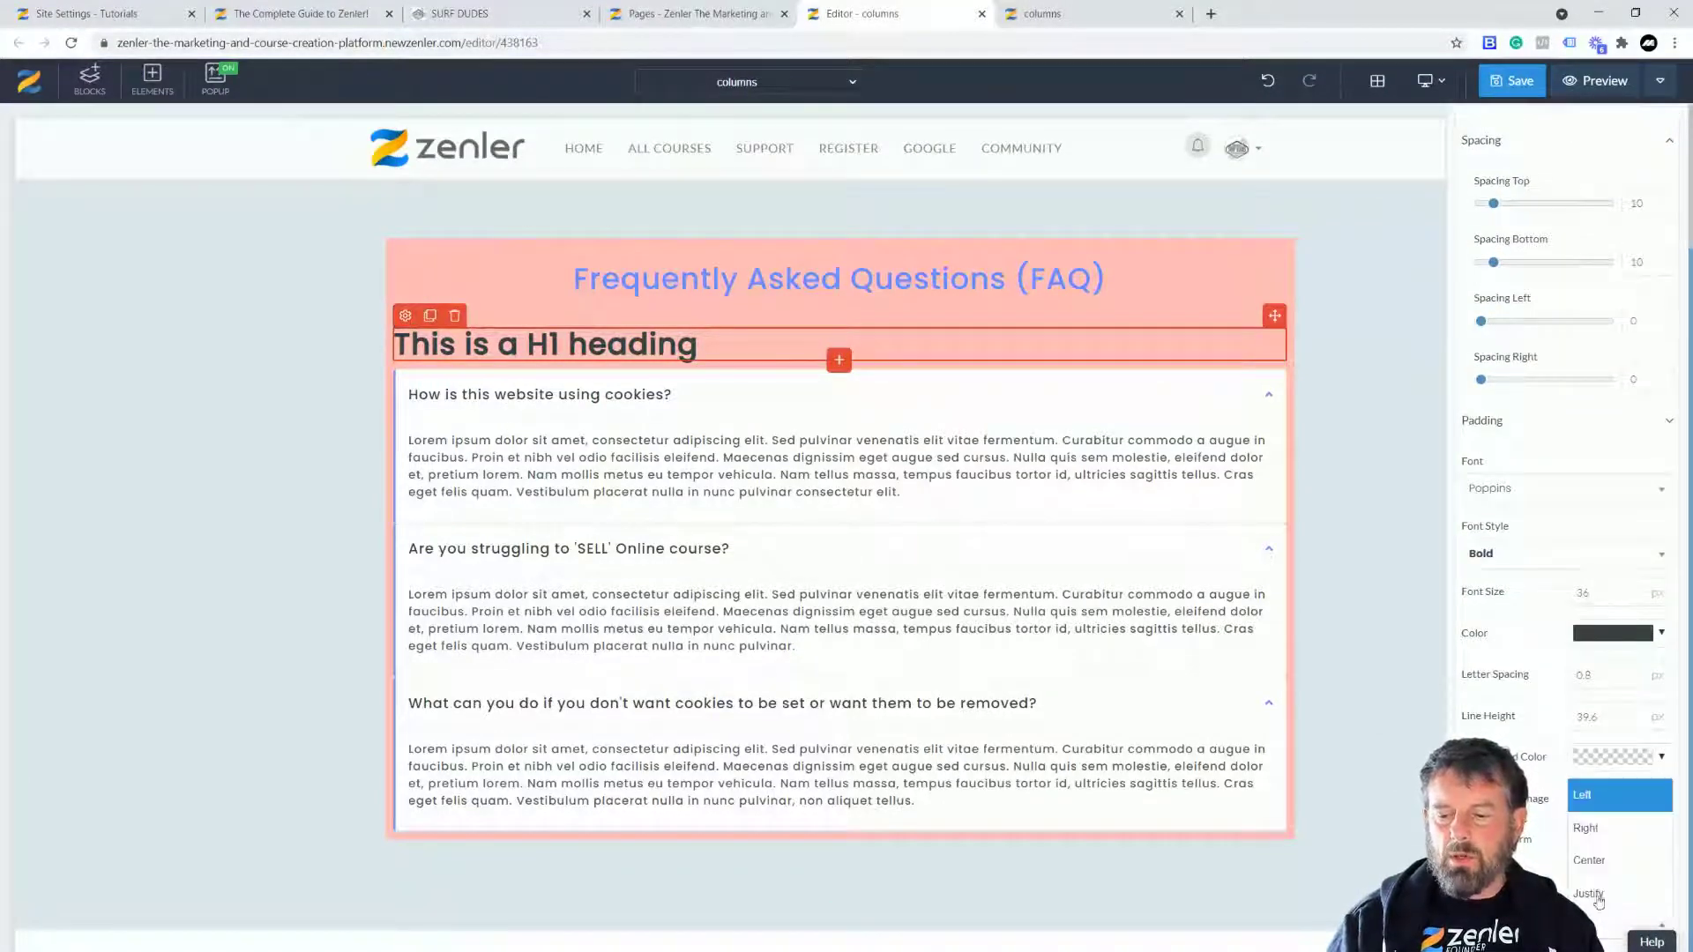
click(1597, 861)
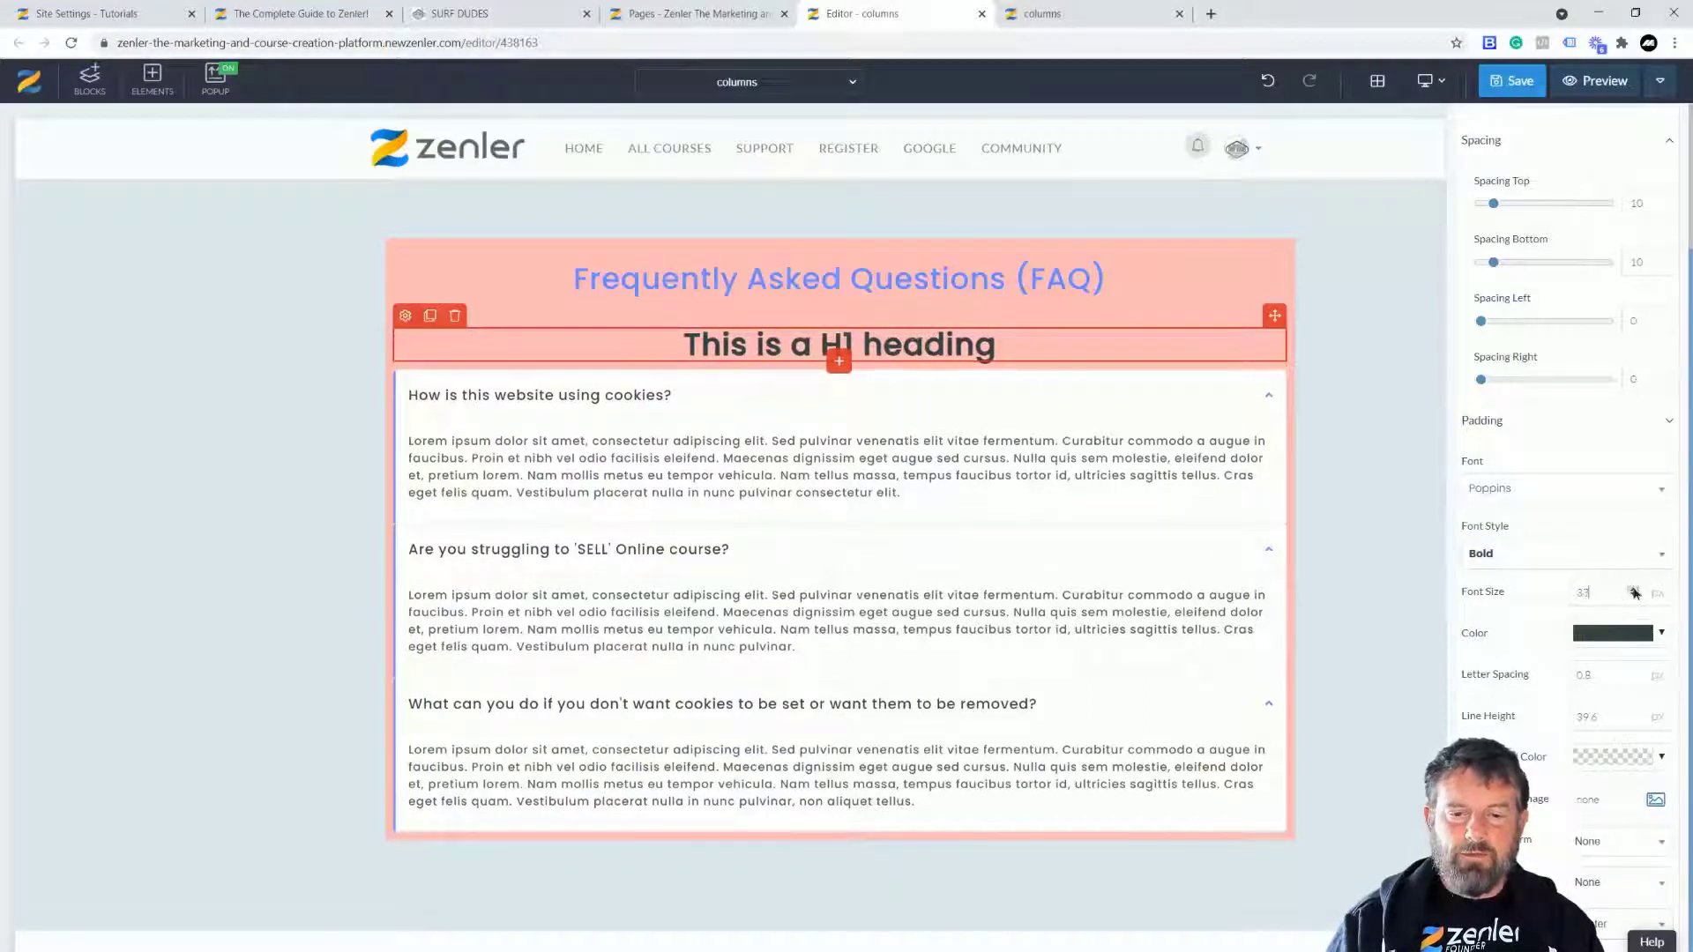
click(1634, 590)
click(1634, 590)
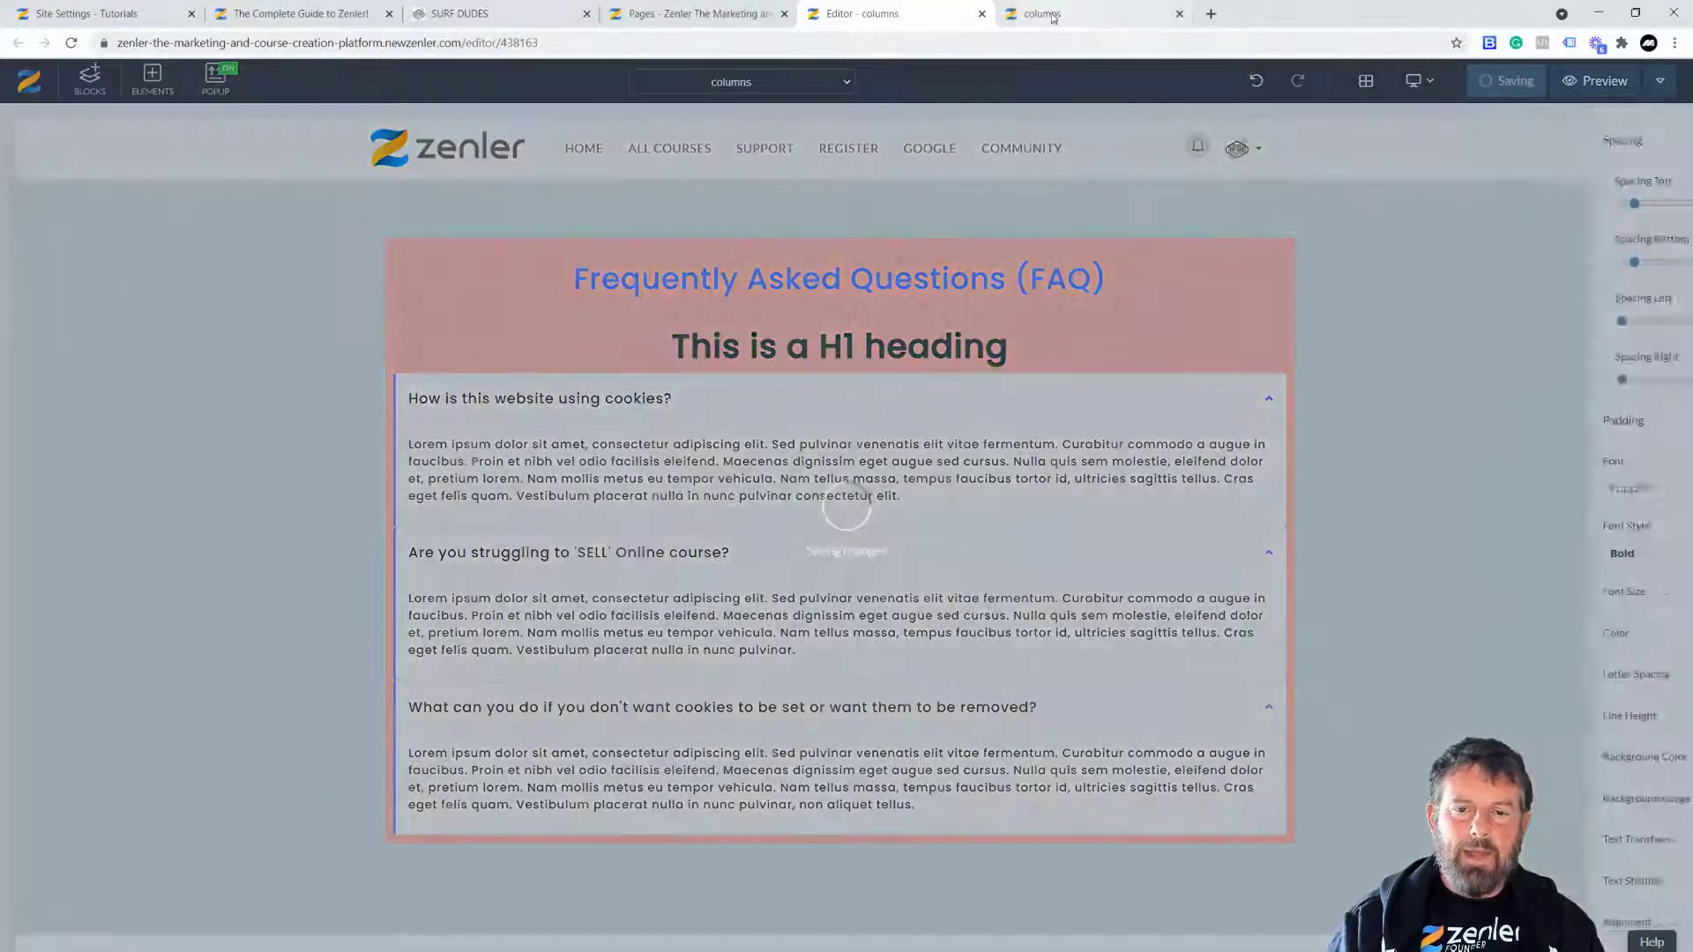
- Reload the page preview and check the H1 heading beneath the FAQ title
click(1010, 21)
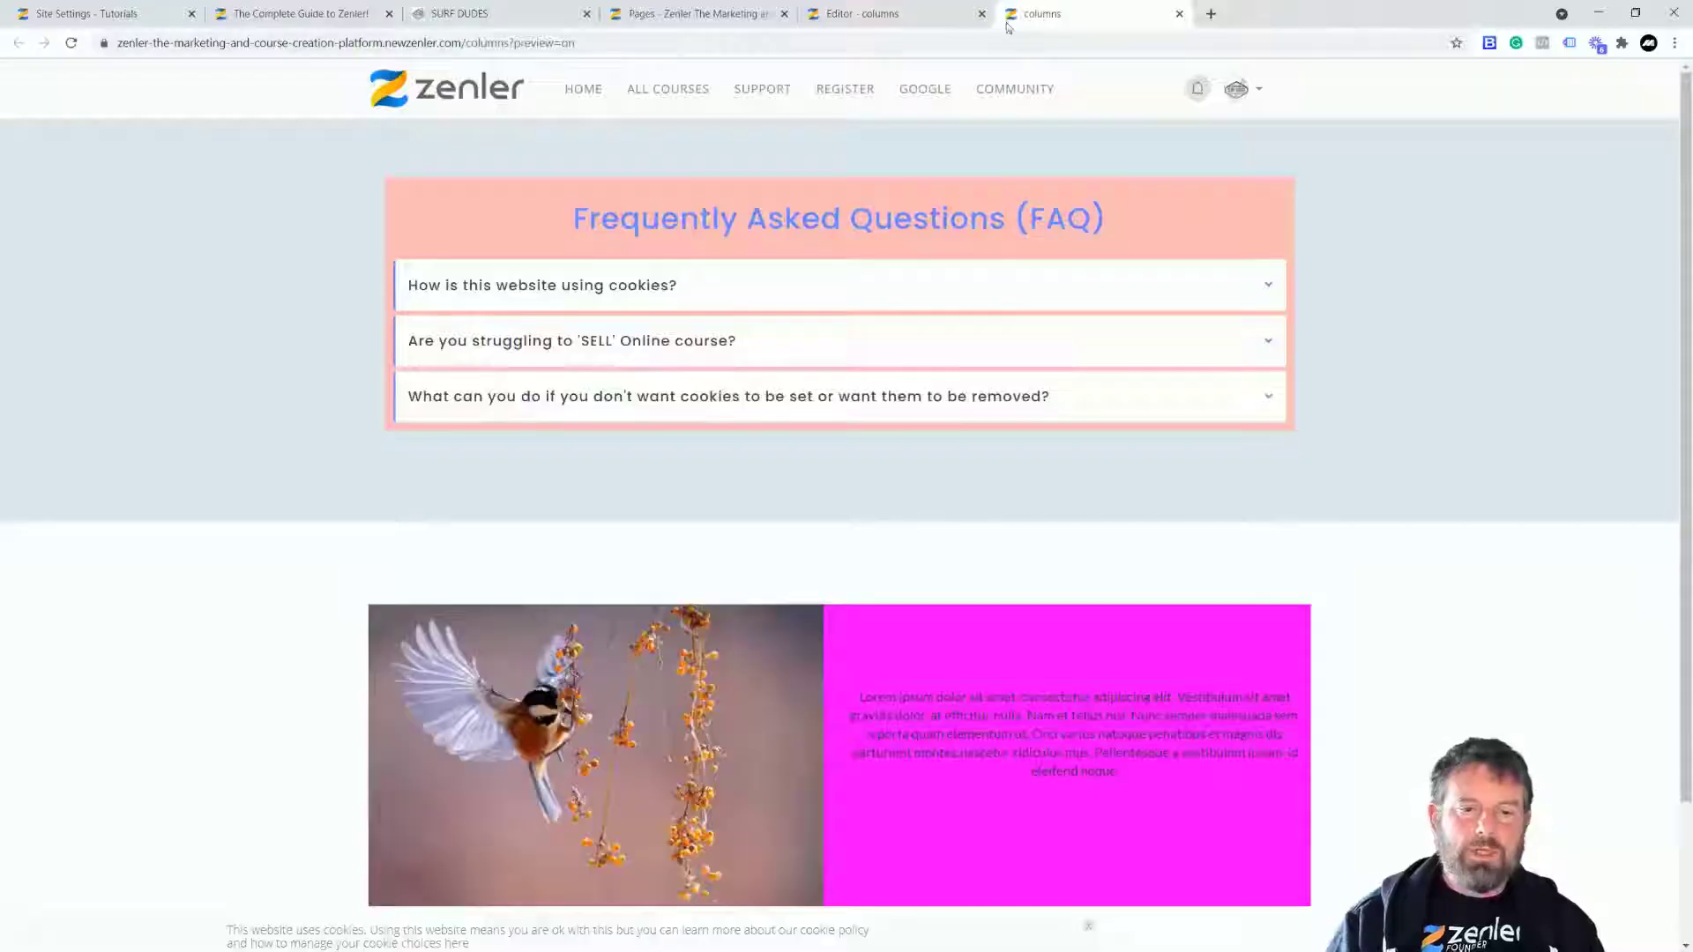
click(70, 42)
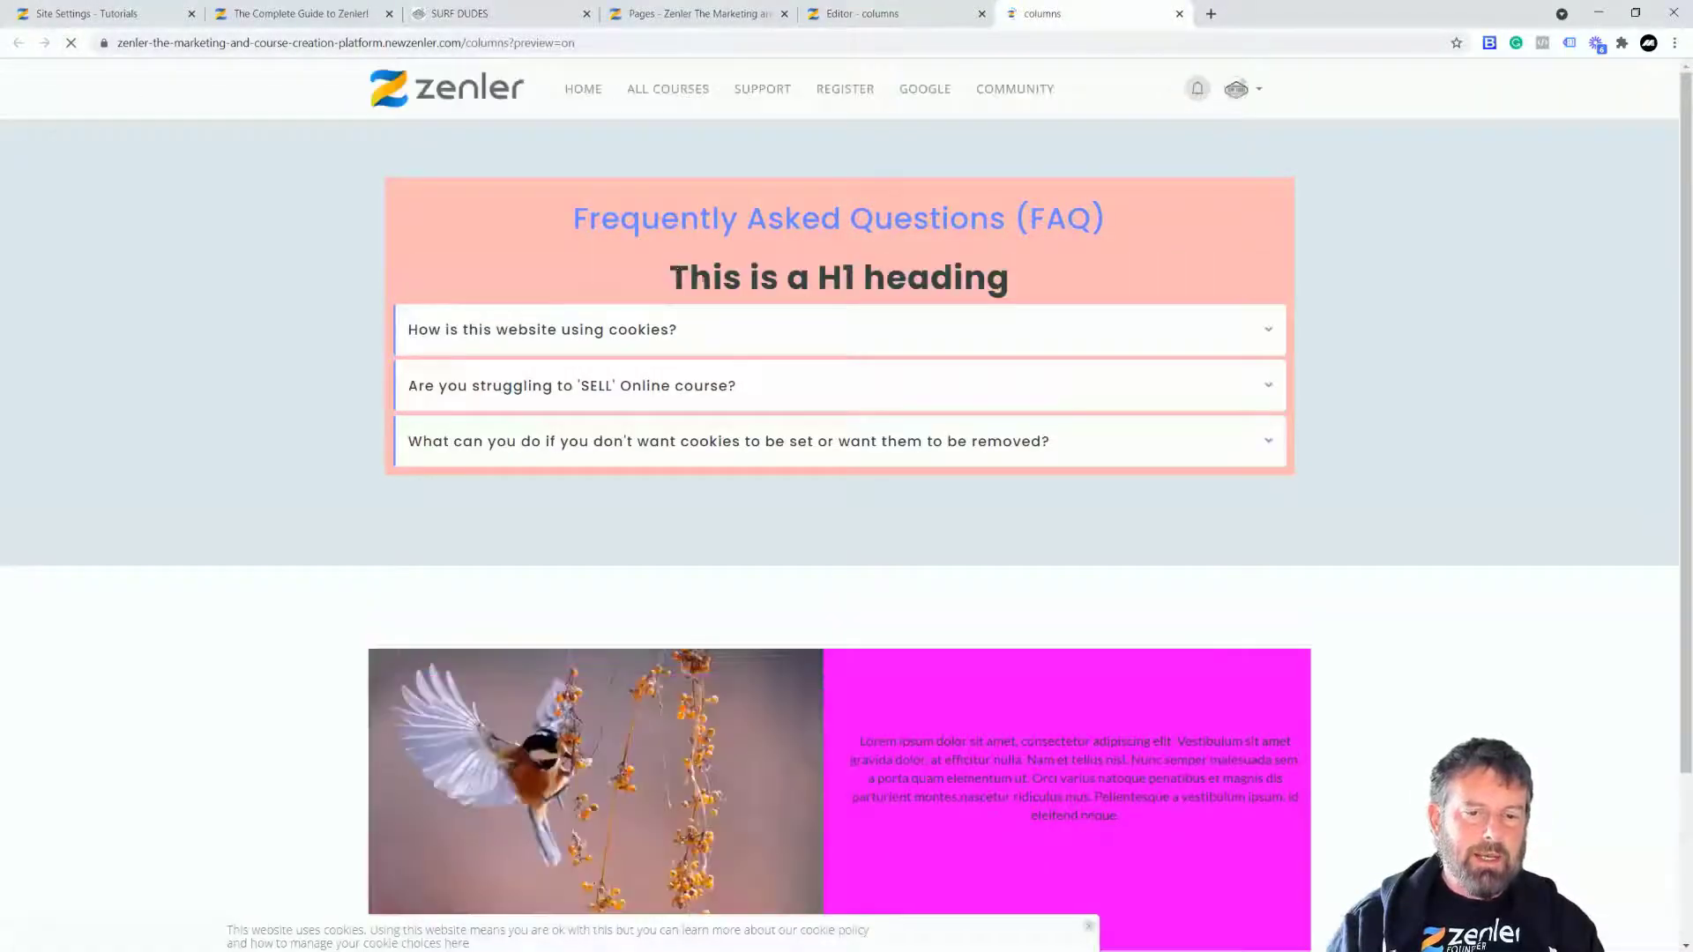
drag(648, 214, 1005, 280)
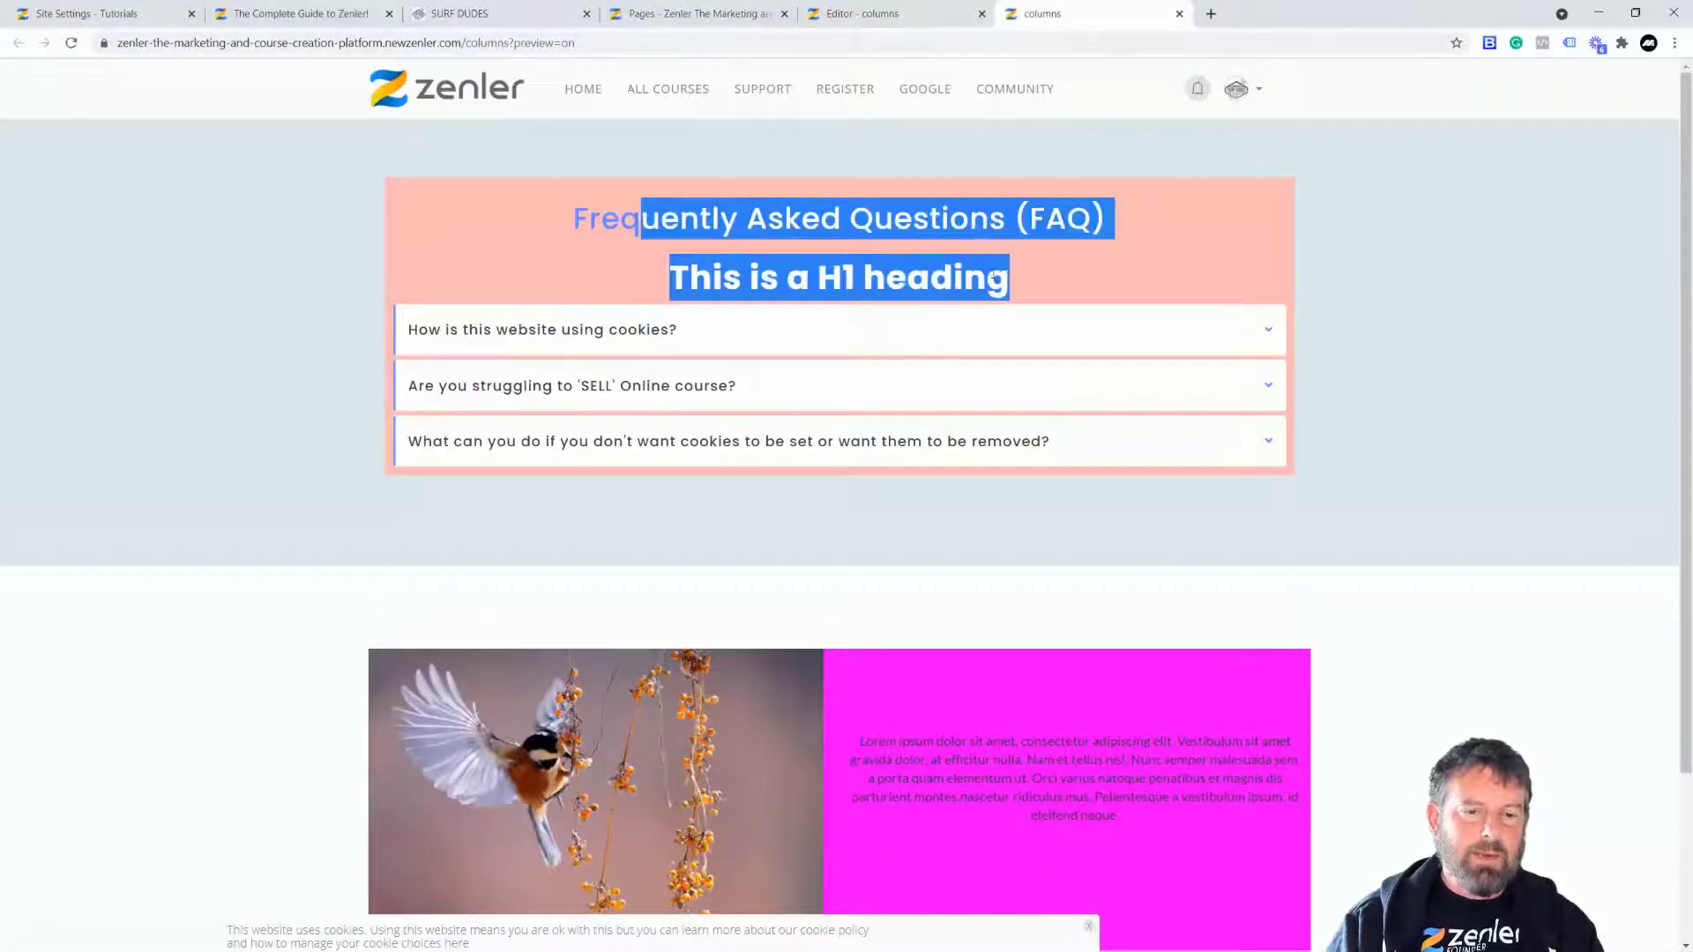
- Return to the editor and set the first FAQ item's icon color to red (#ff0000)
click(882, 15)
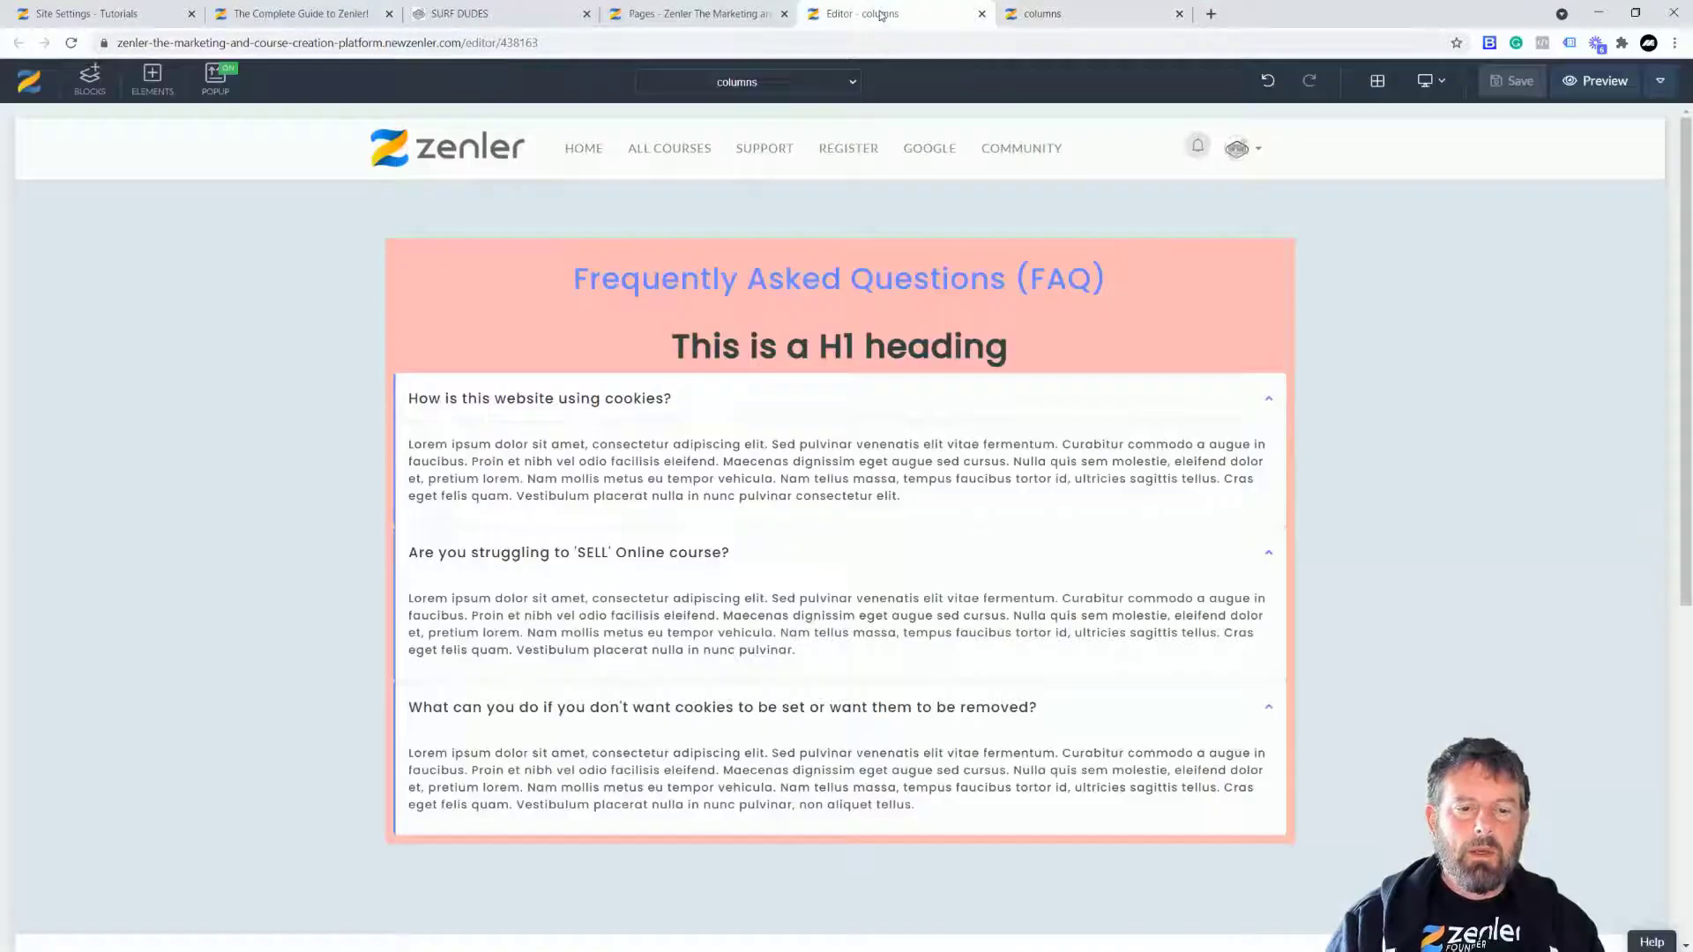
click(405, 388)
click(405, 361)
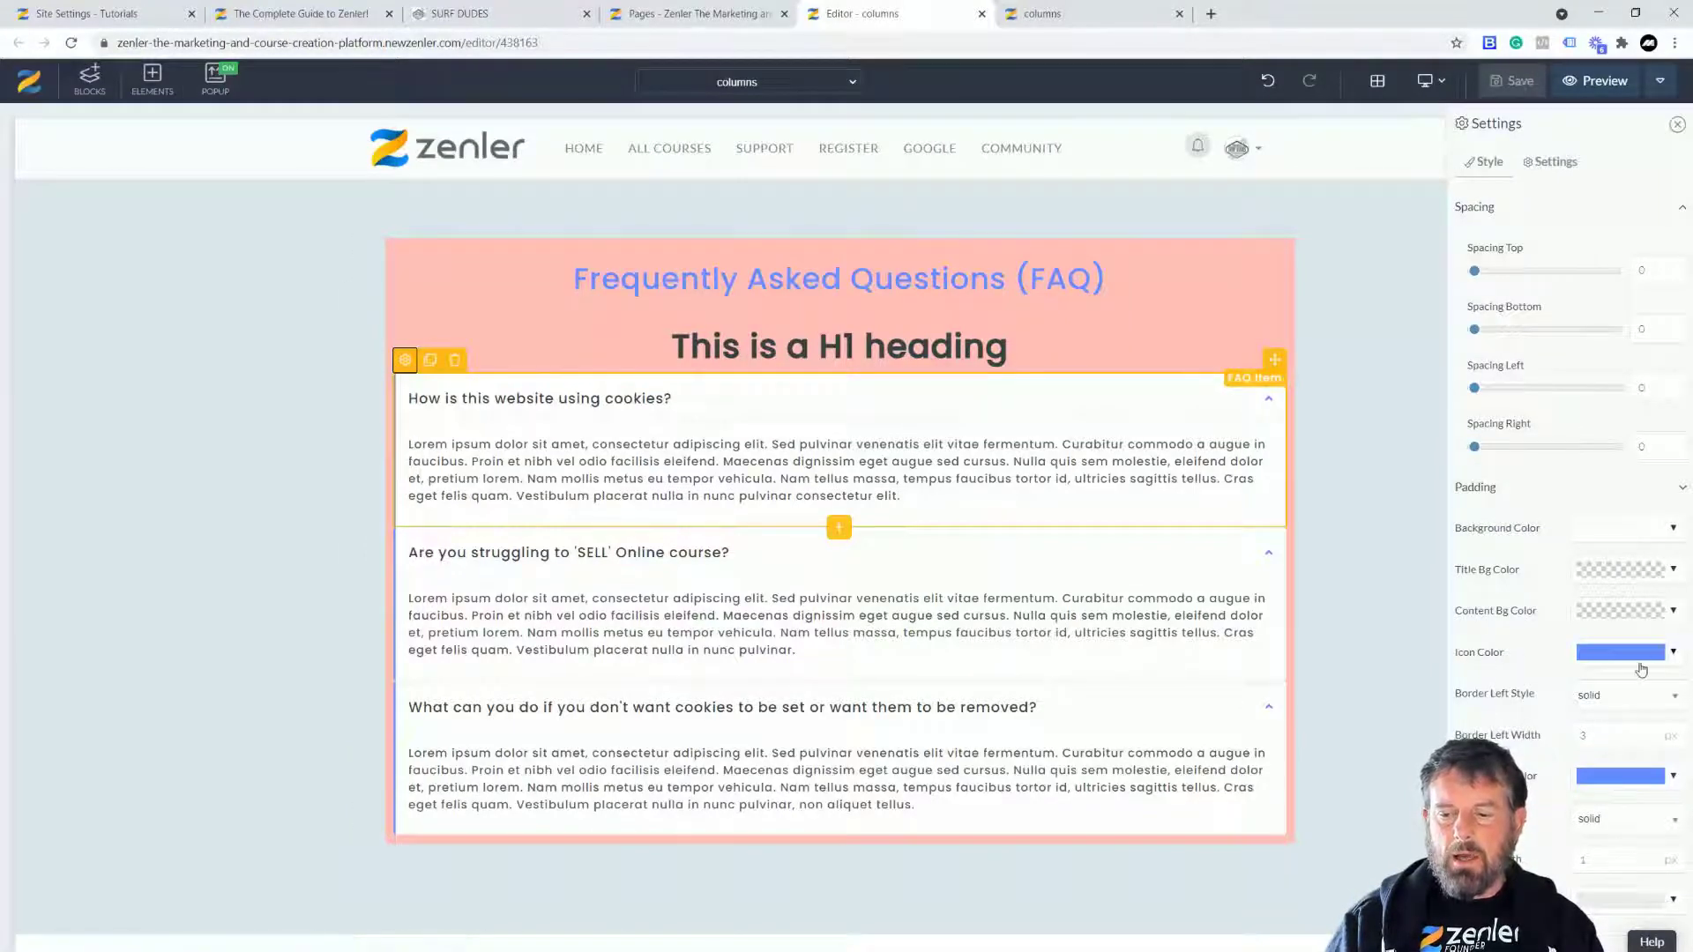
click(1676, 655)
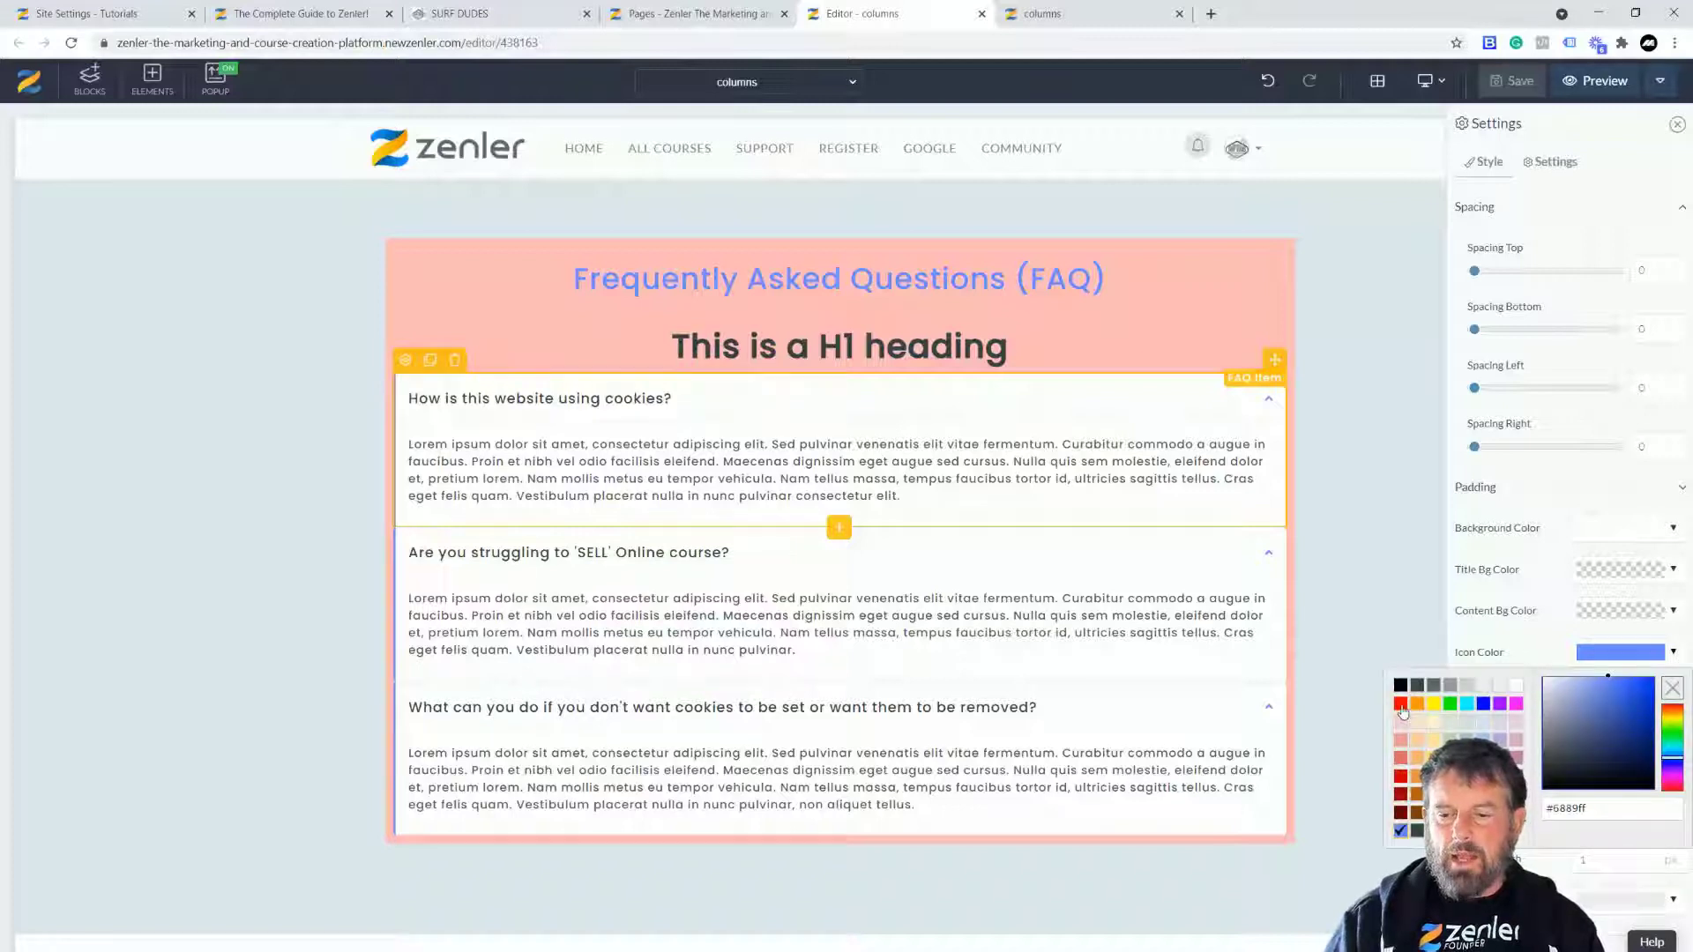
click(1401, 706)
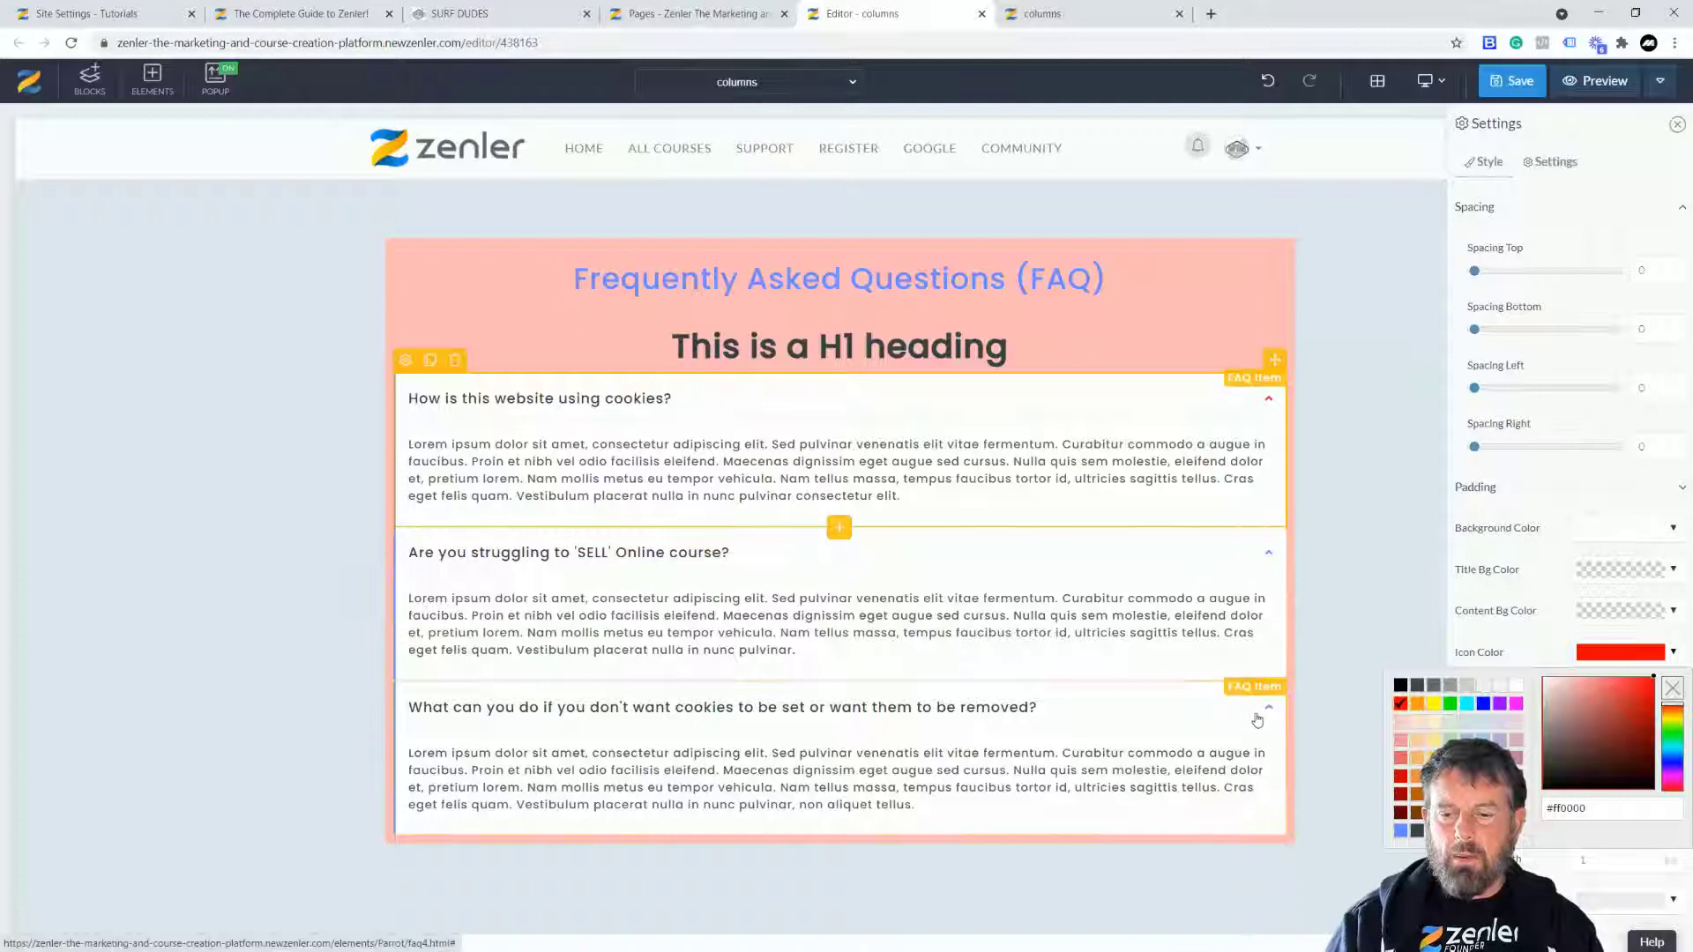
click(1510, 604)
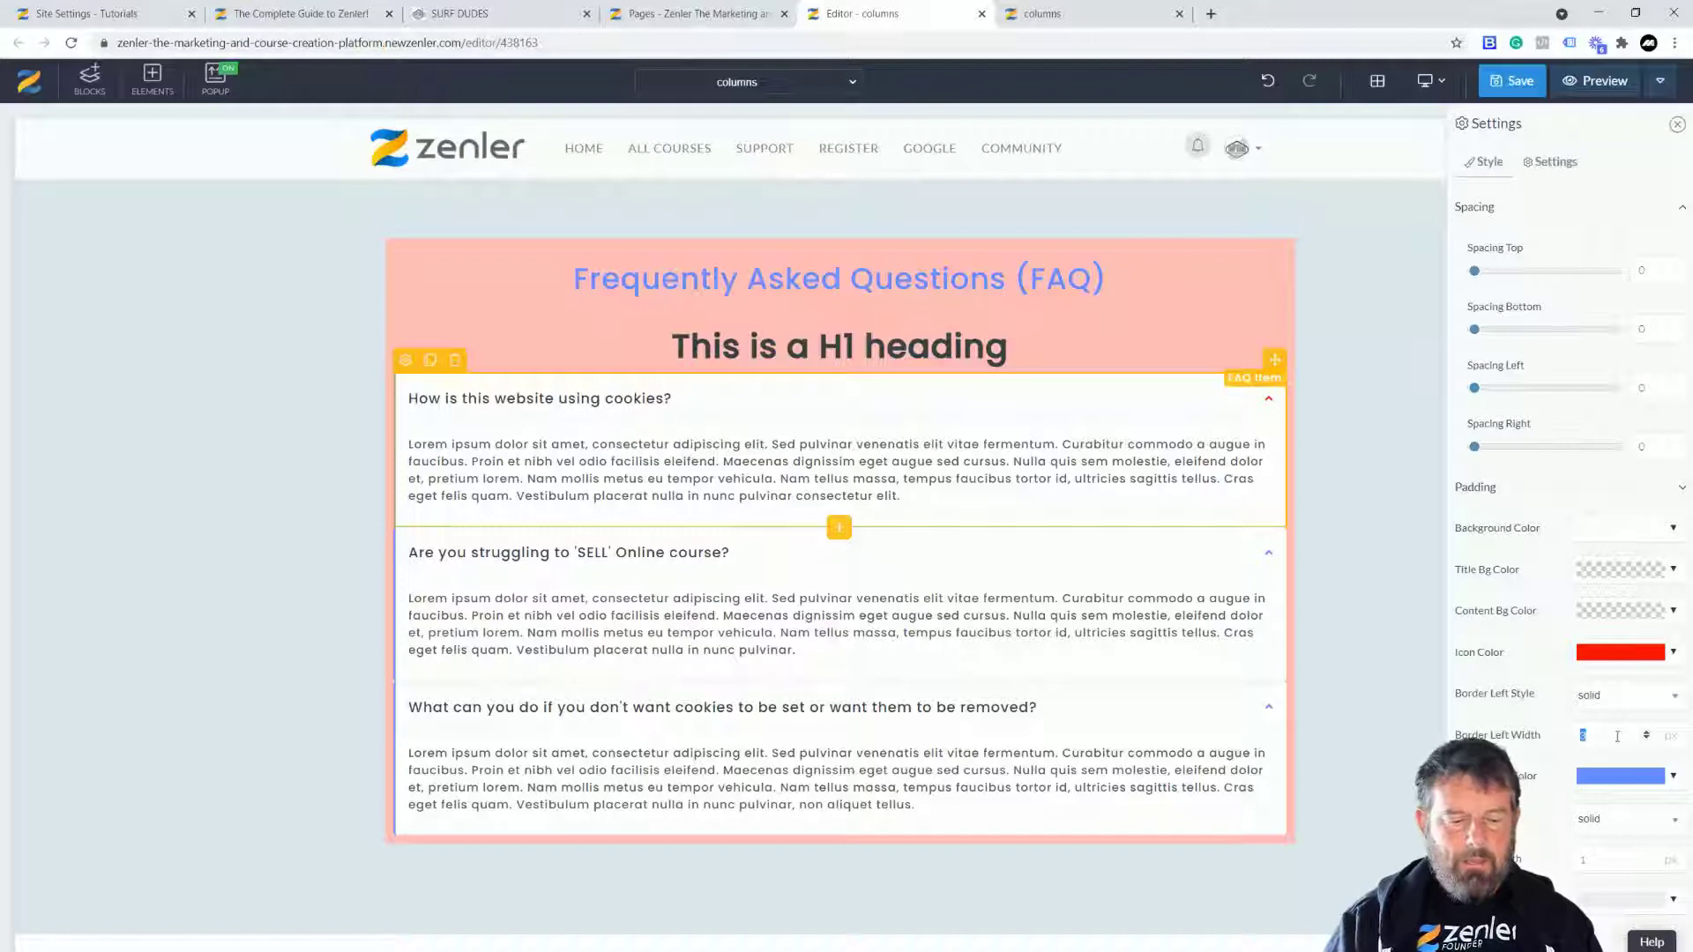
- Set the first FAQ item's left border width to 20 px and its left border color to red (#ff0000)
text(20)
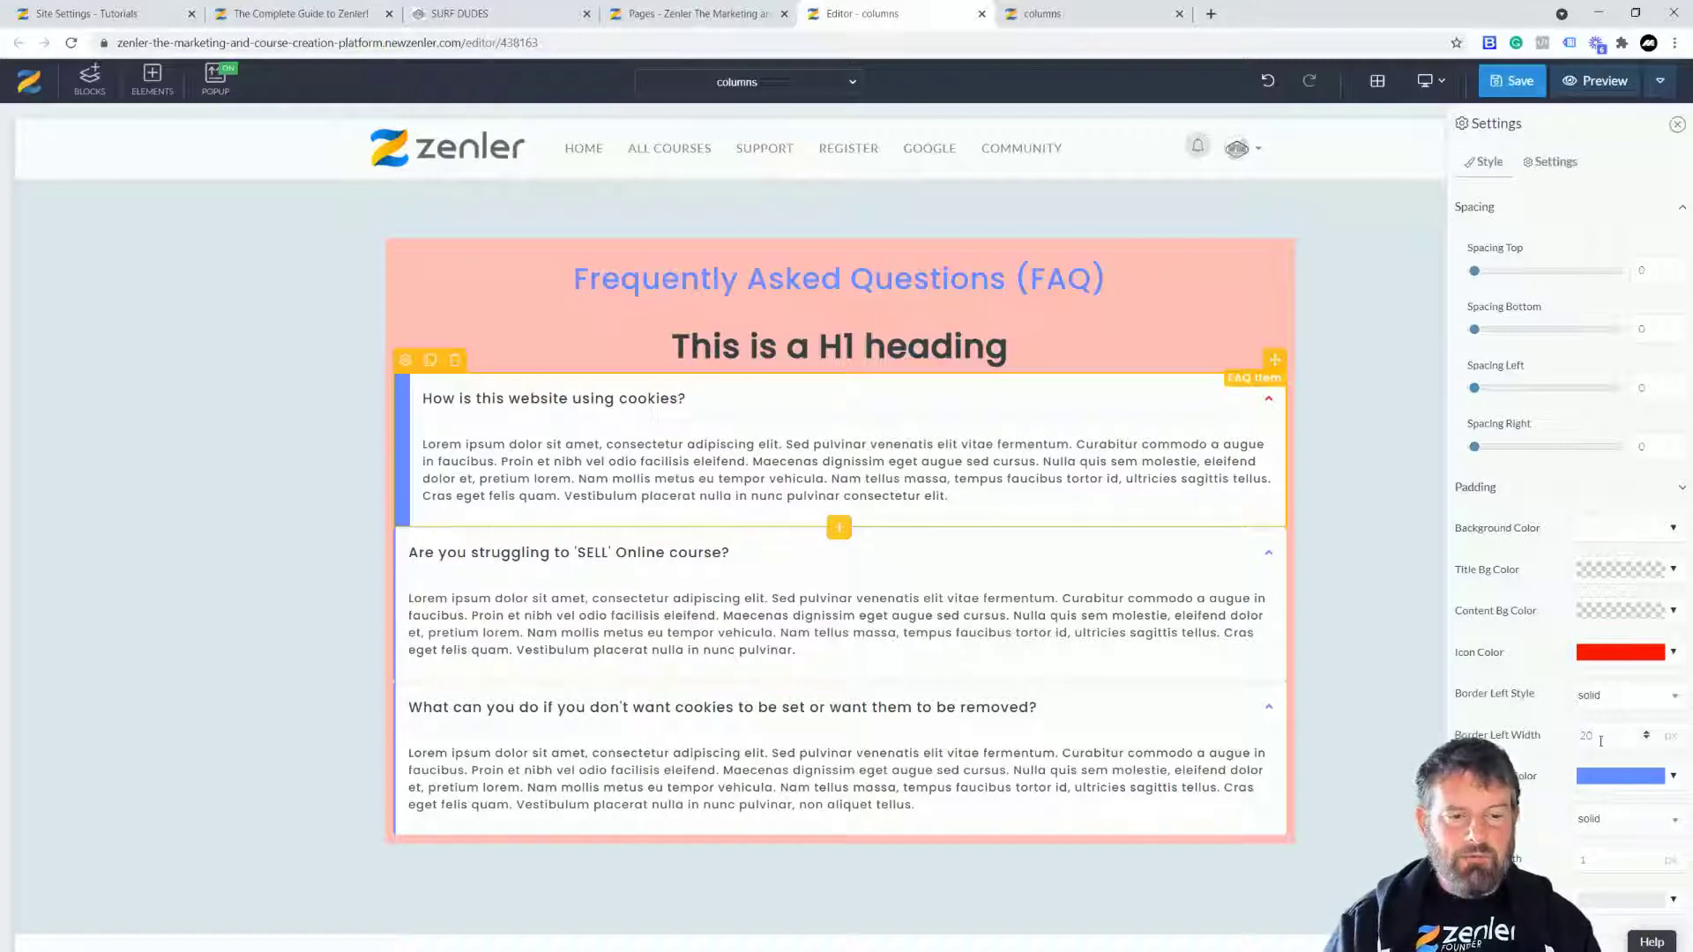
click(1673, 778)
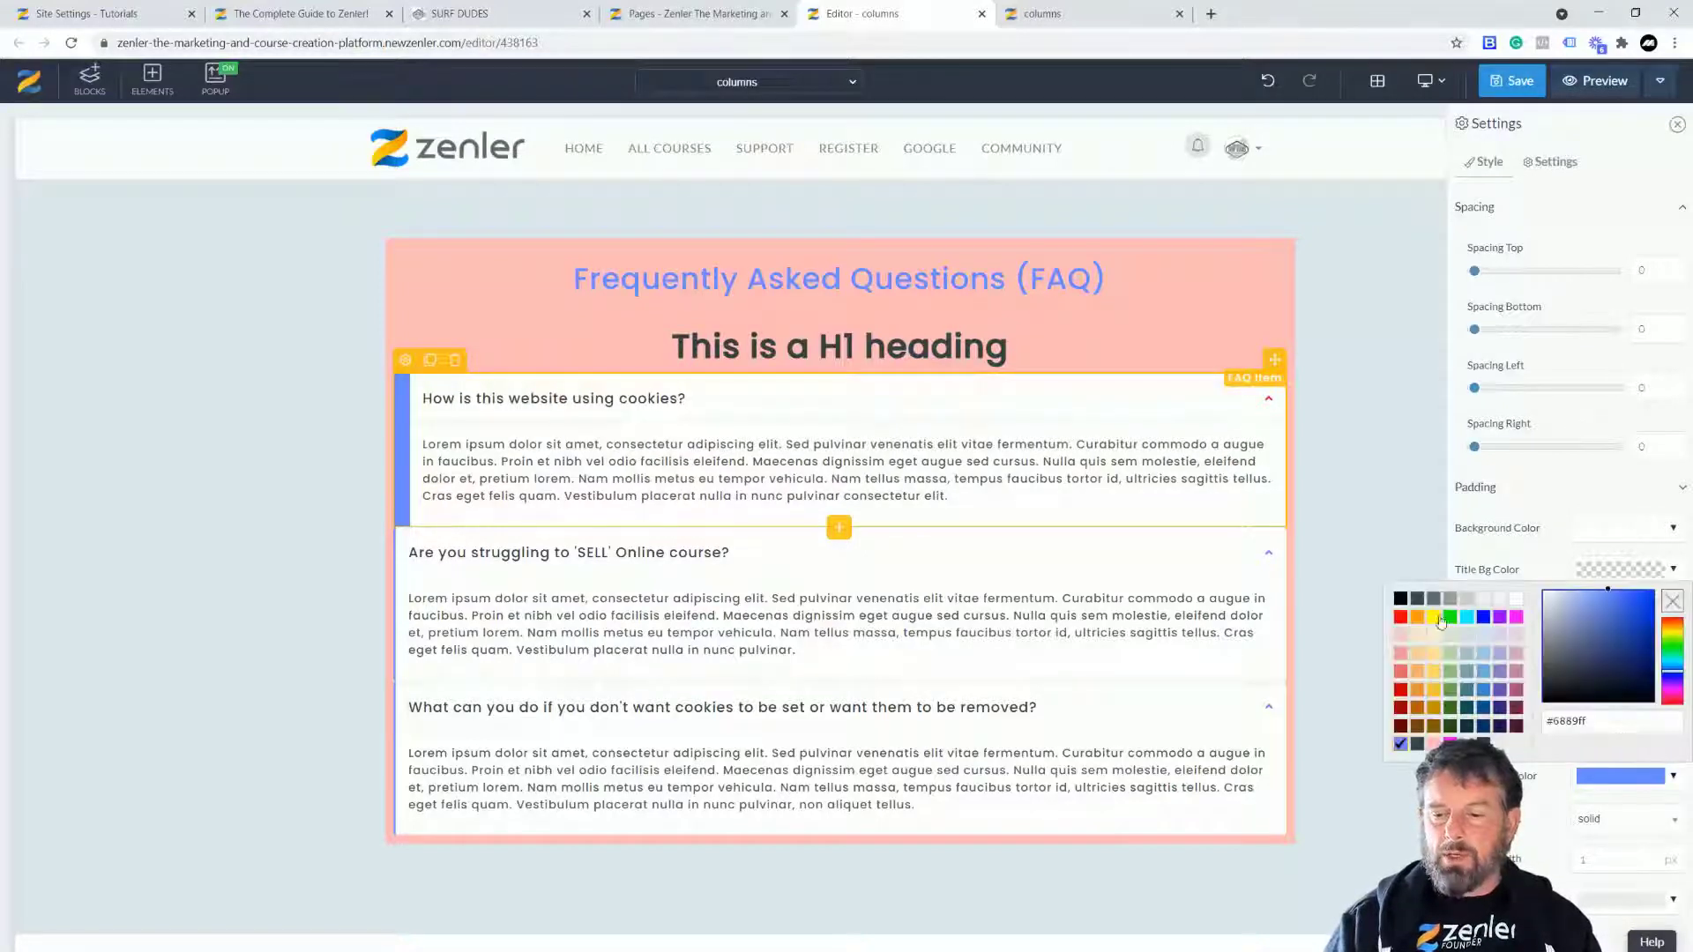
click(1402, 620)
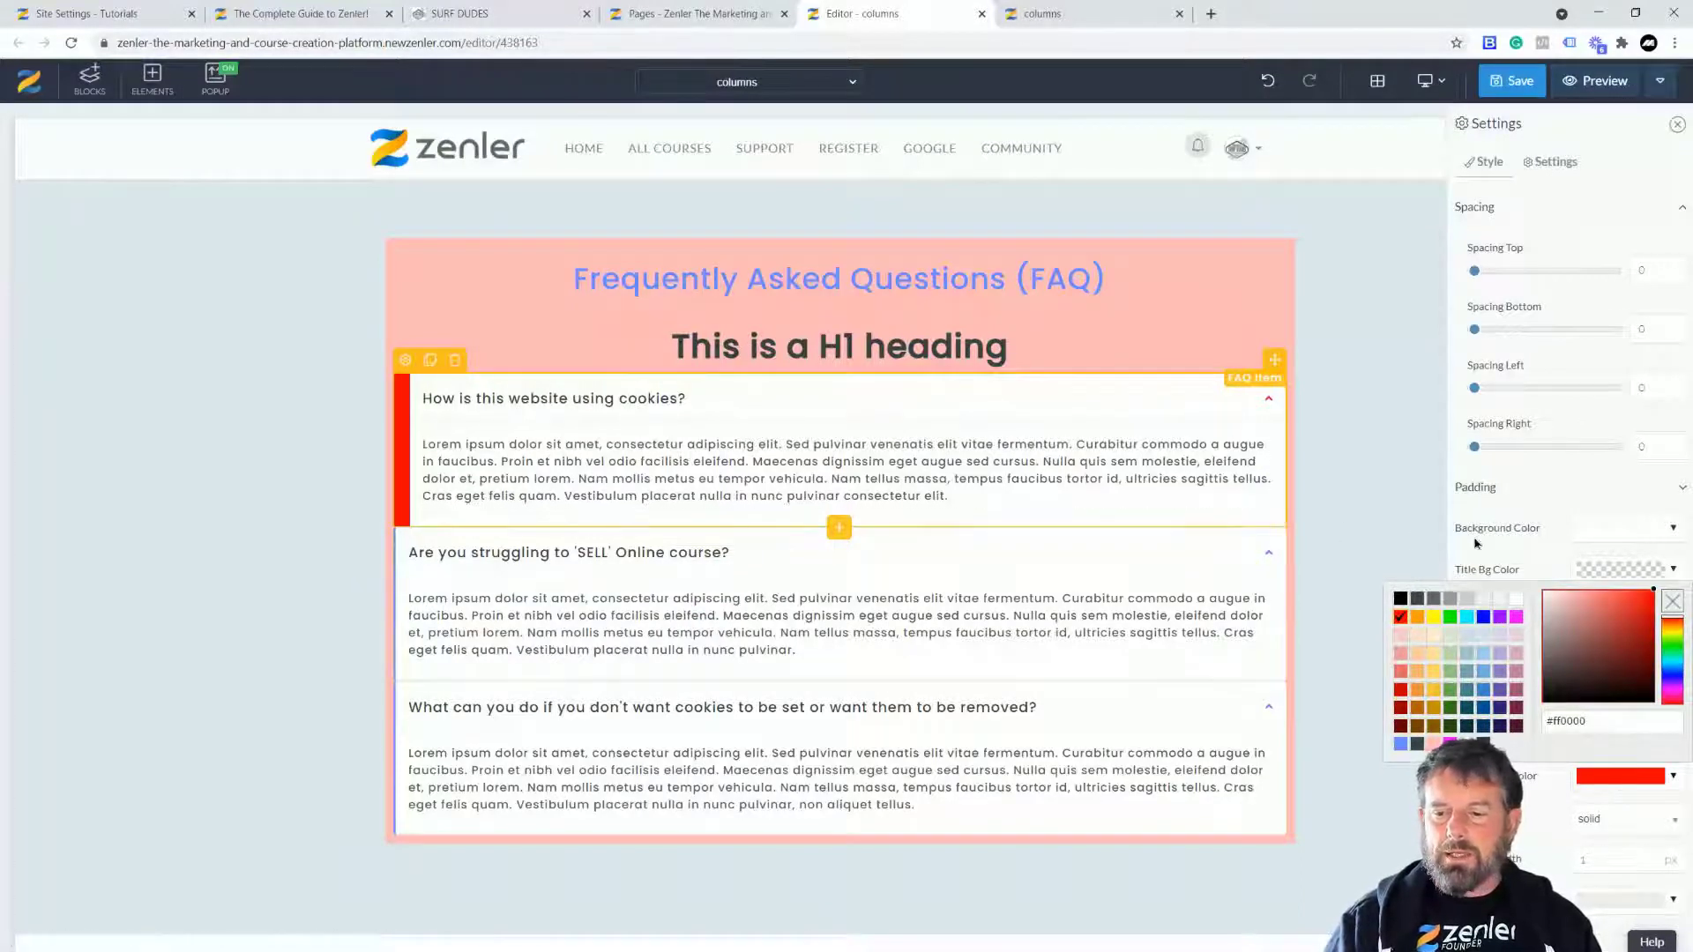
click(1478, 476)
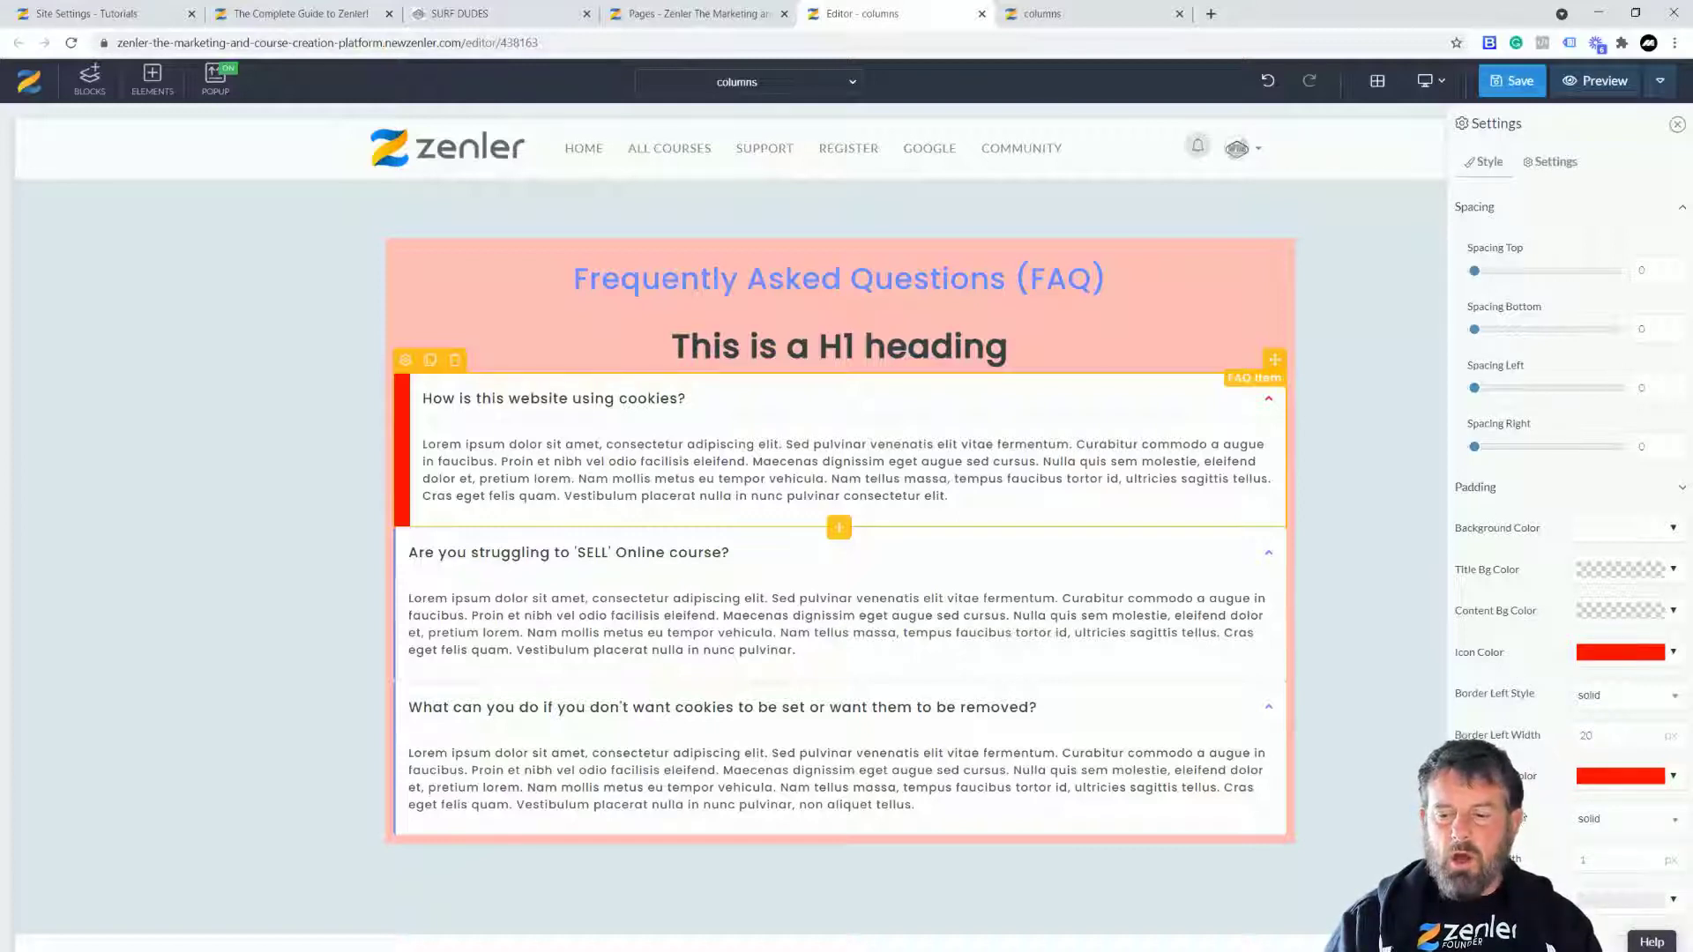
- Set the first FAQ item's horizontal border color to blue (#0000ff) and its width to 5 px, and save the page
click(1050, 18)
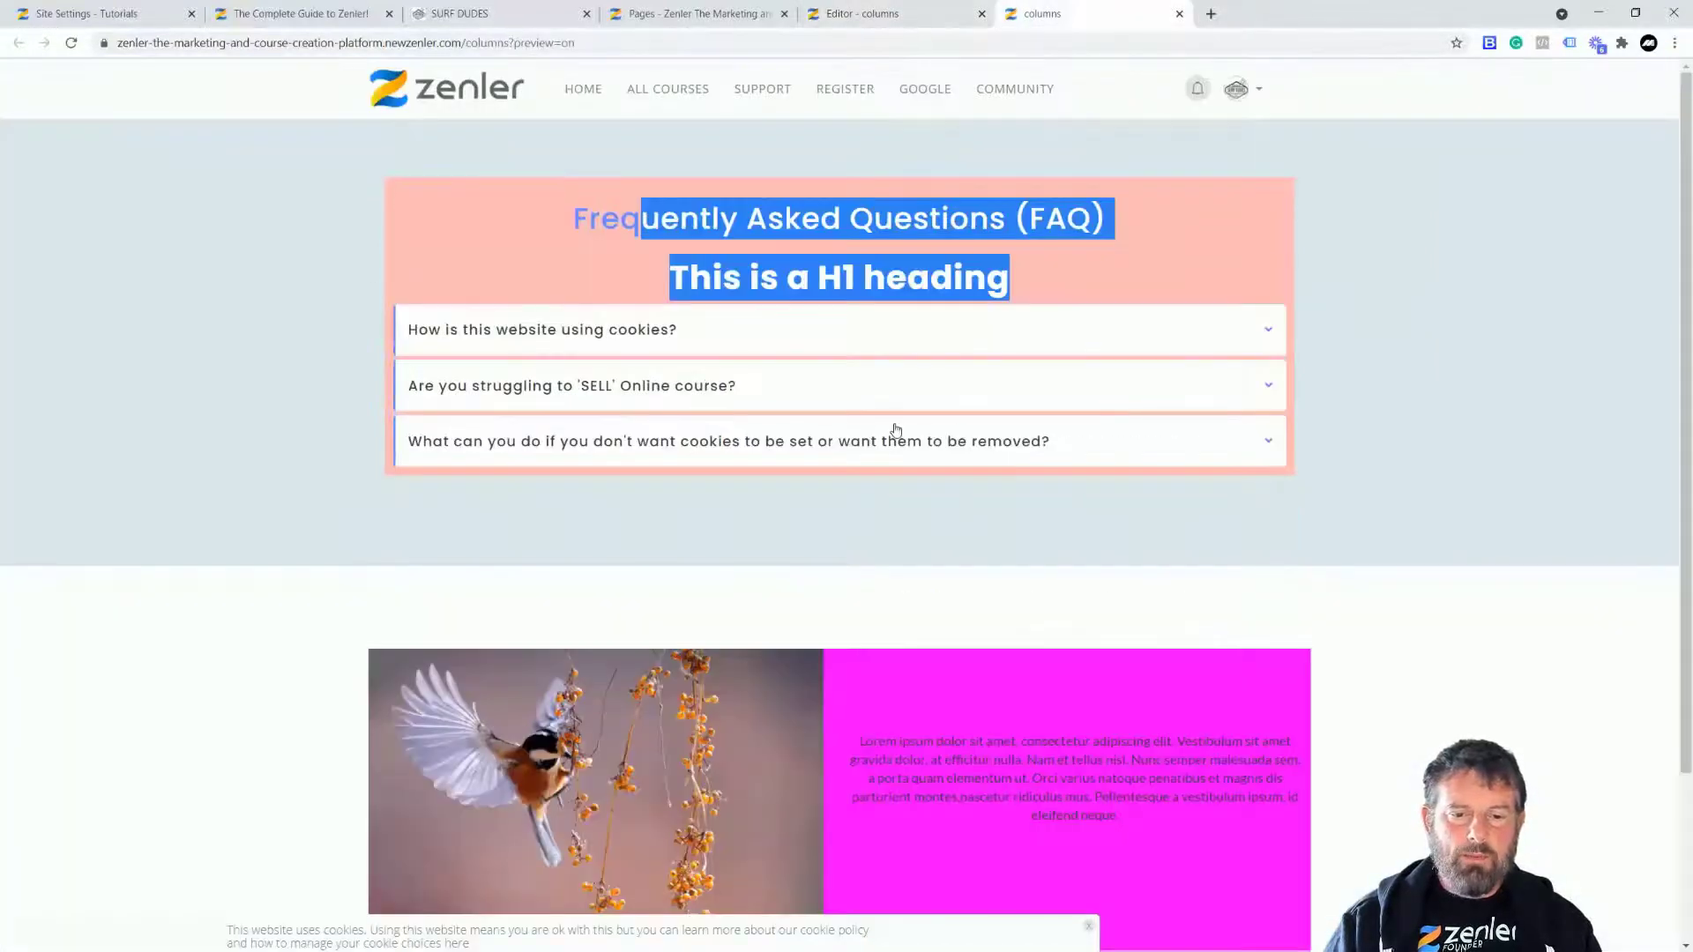
click(855, 14)
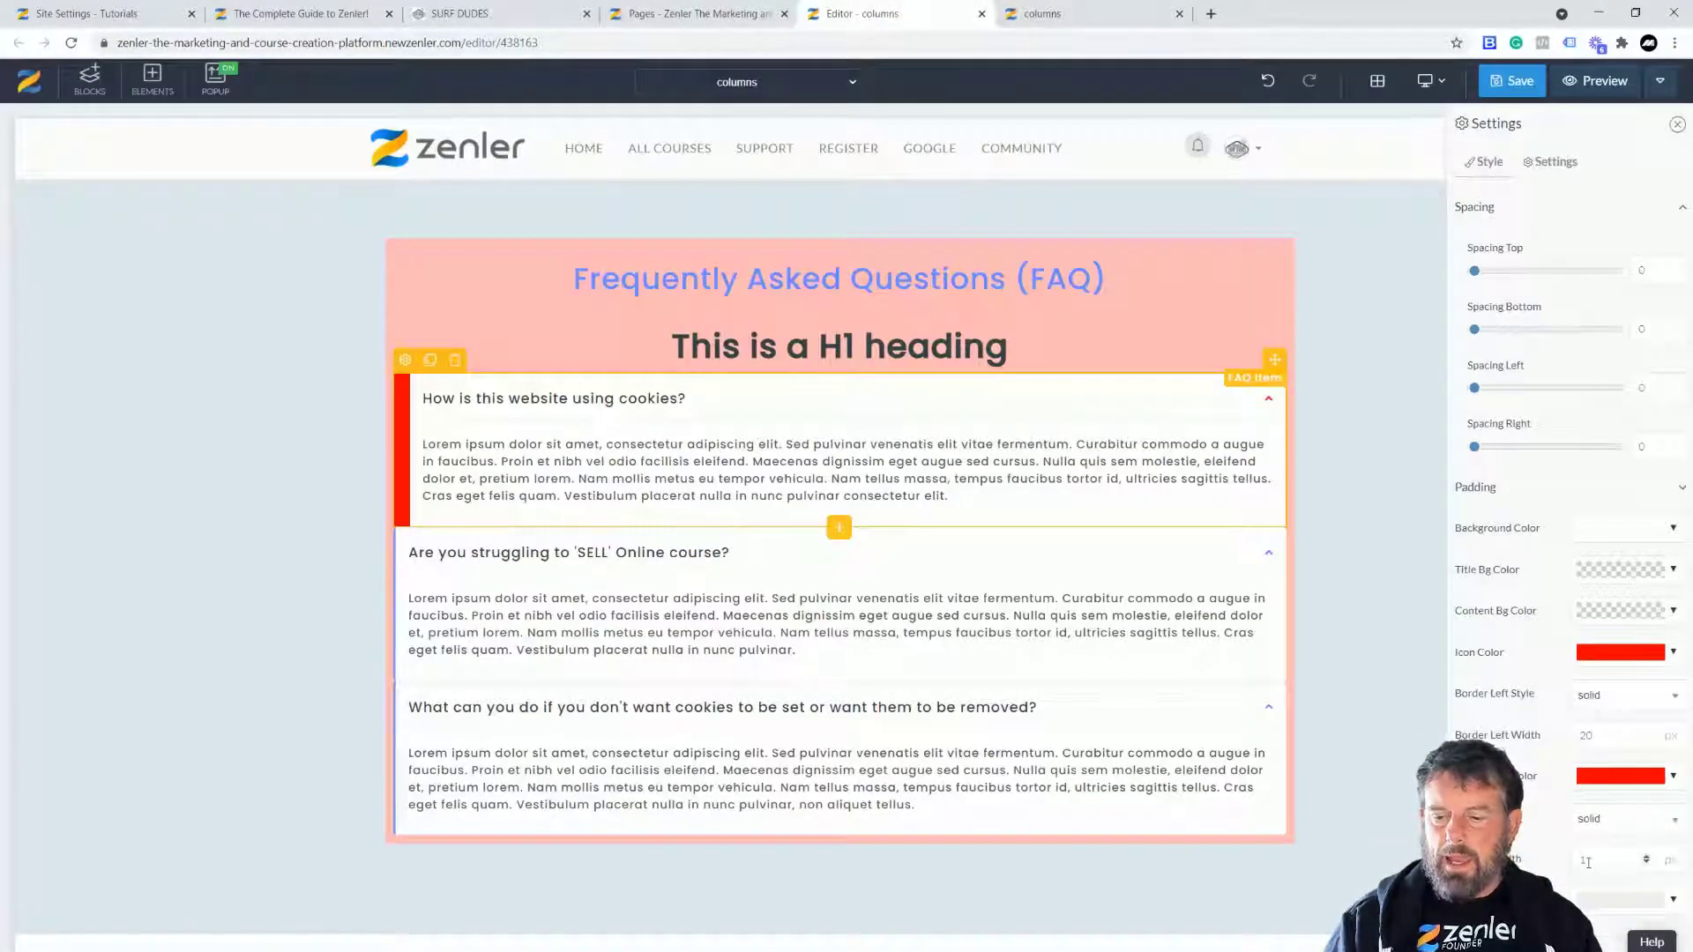
click(1673, 901)
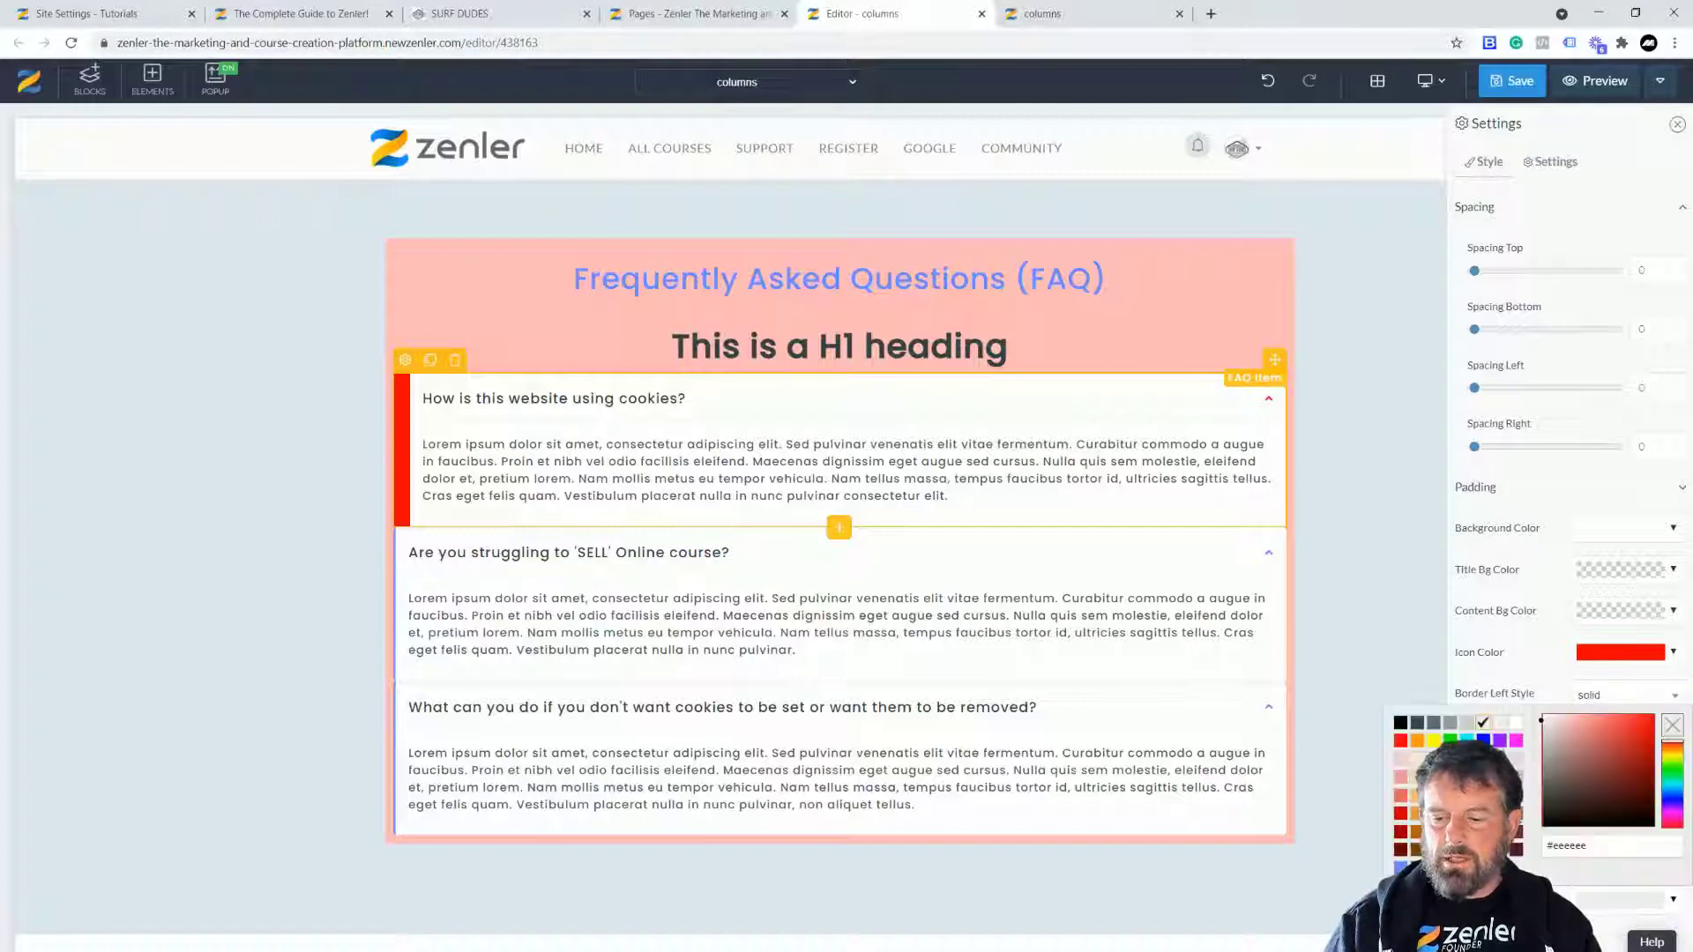
click(1484, 740)
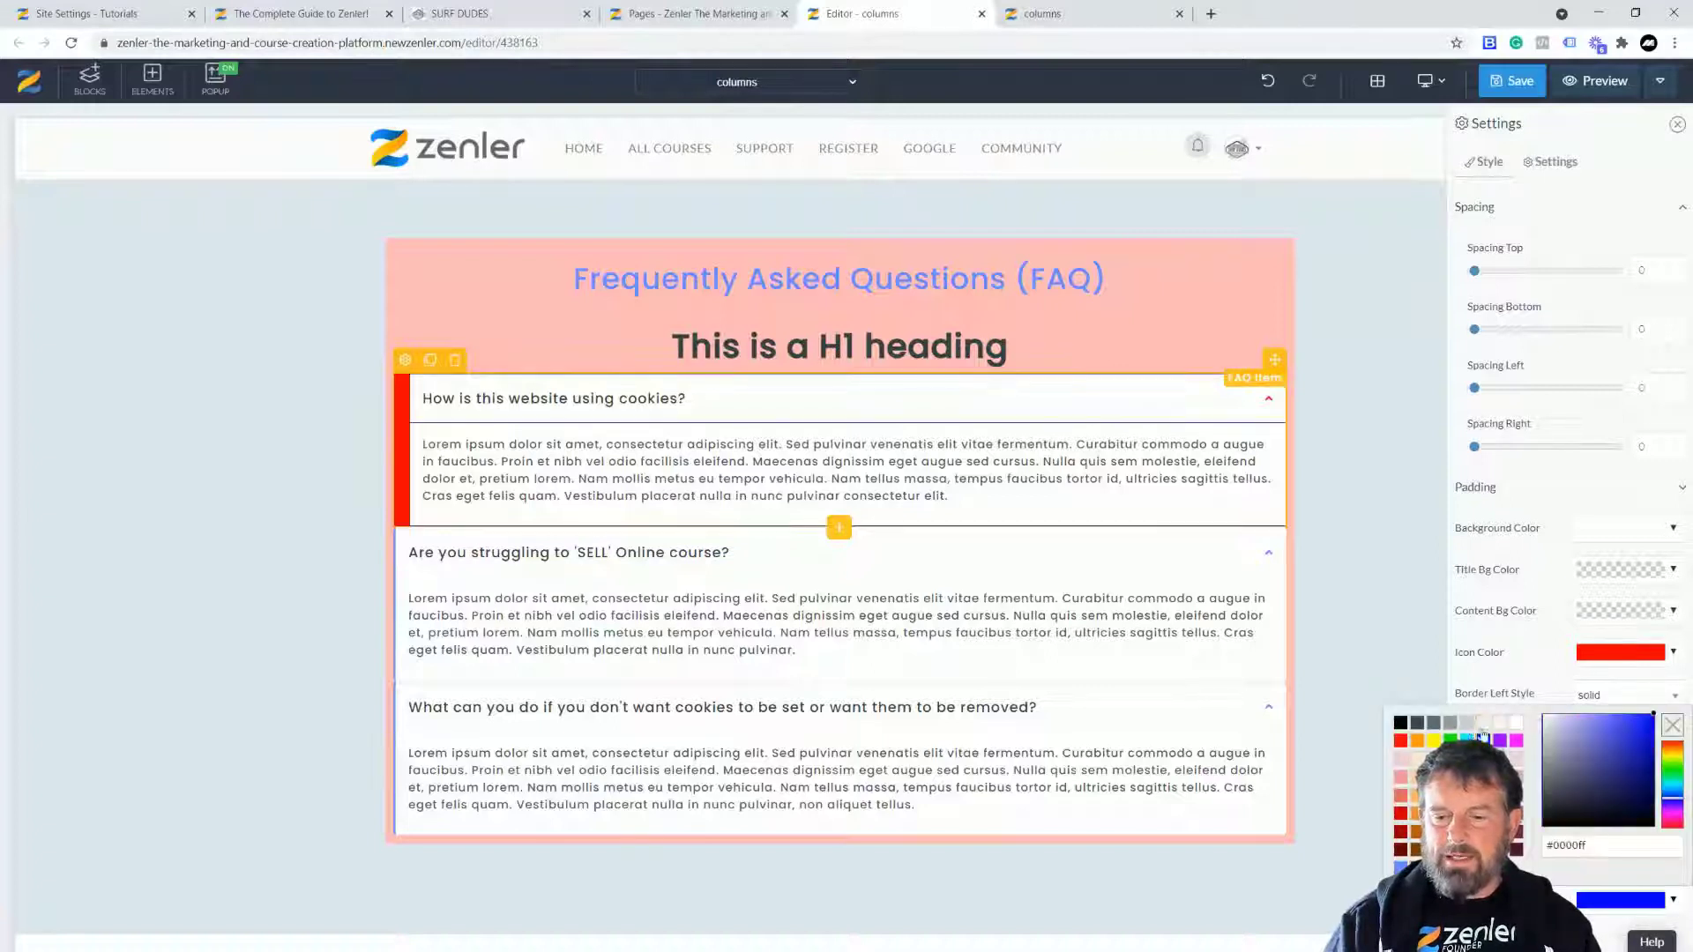
click(1517, 652)
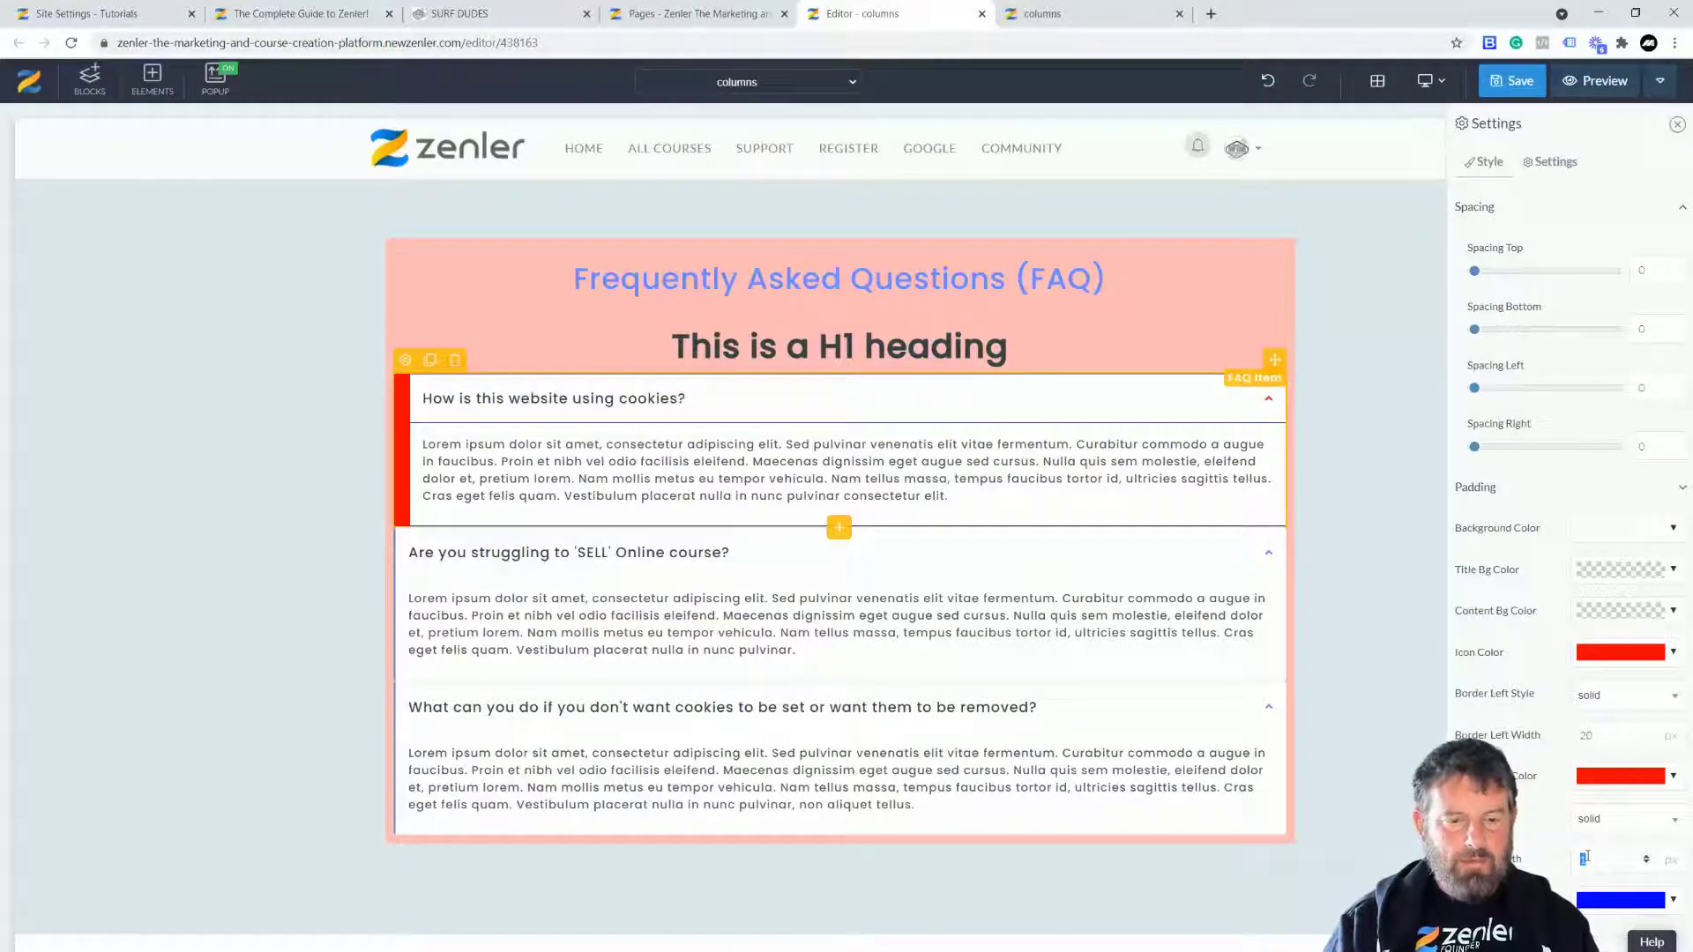
text(5)
click(1512, 81)
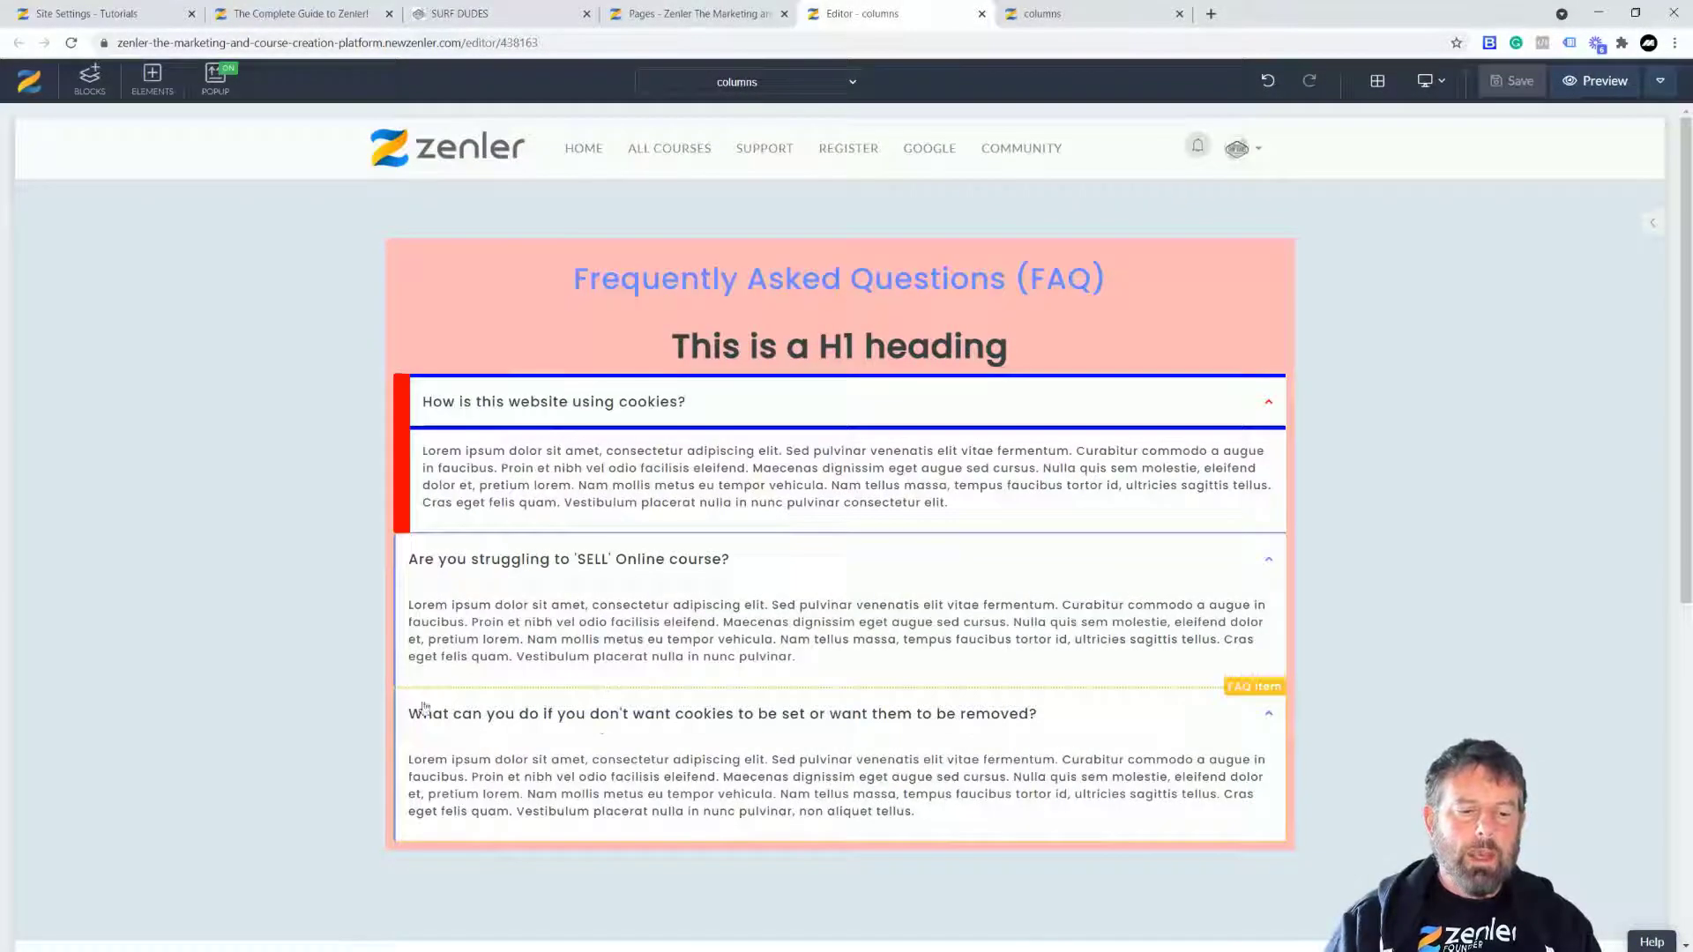
- Reload the page preview and compare the restyled first FAQ item with the others, testing how the first two expand and collapse
click(413, 701)
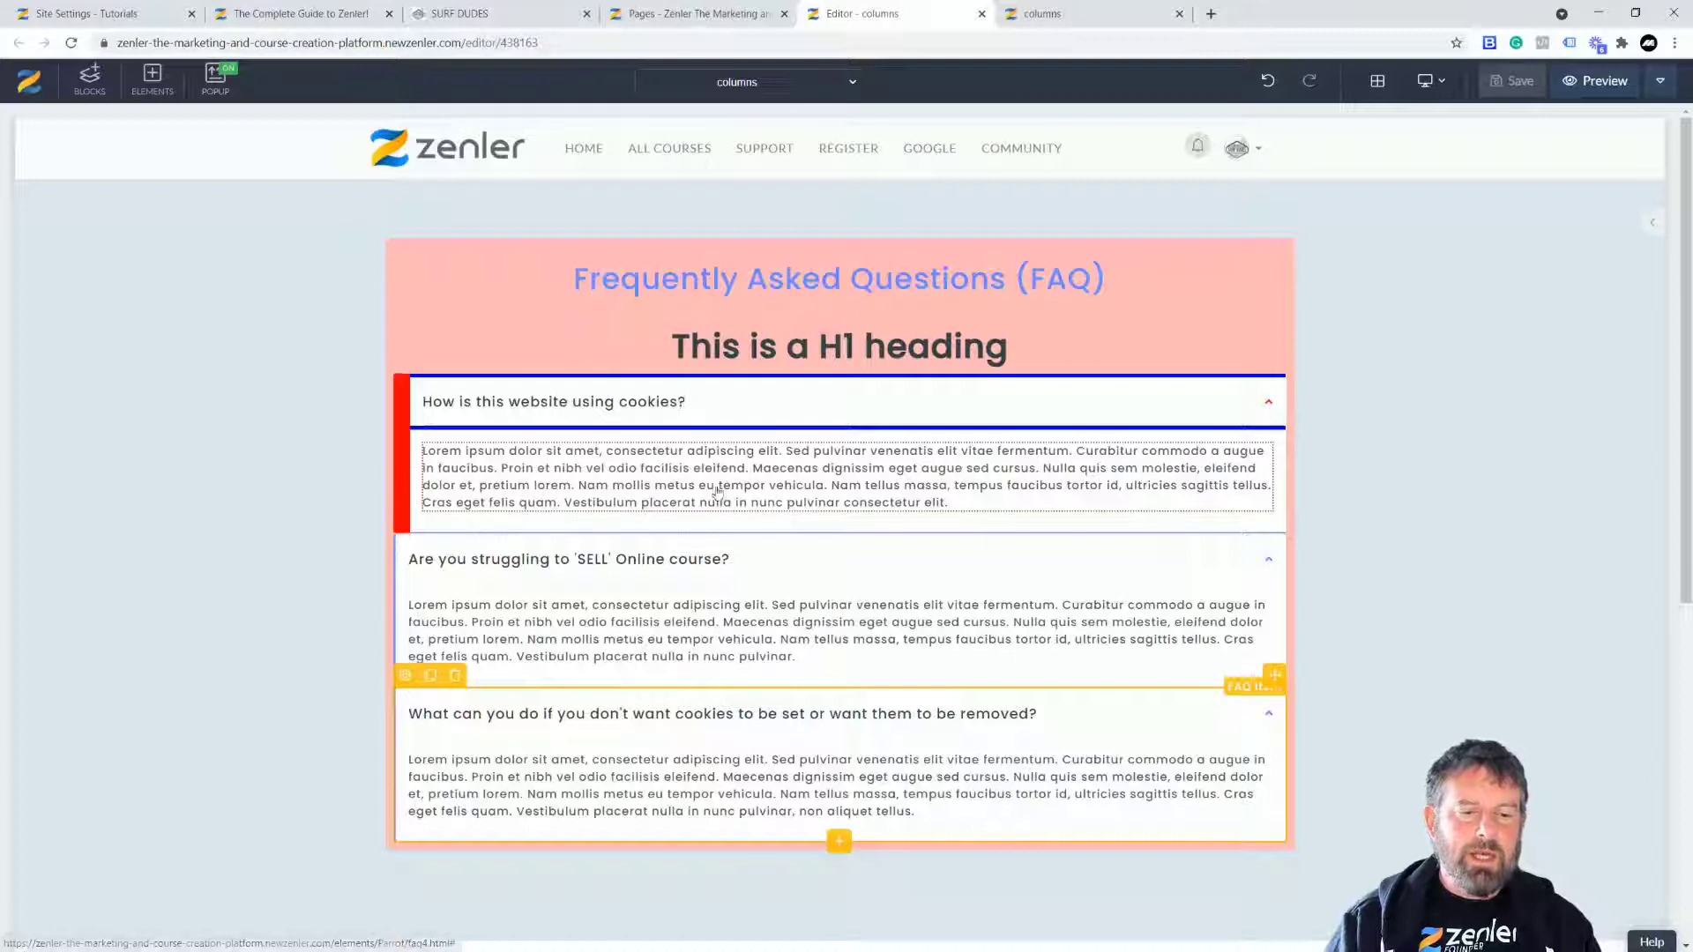
click(1054, 11)
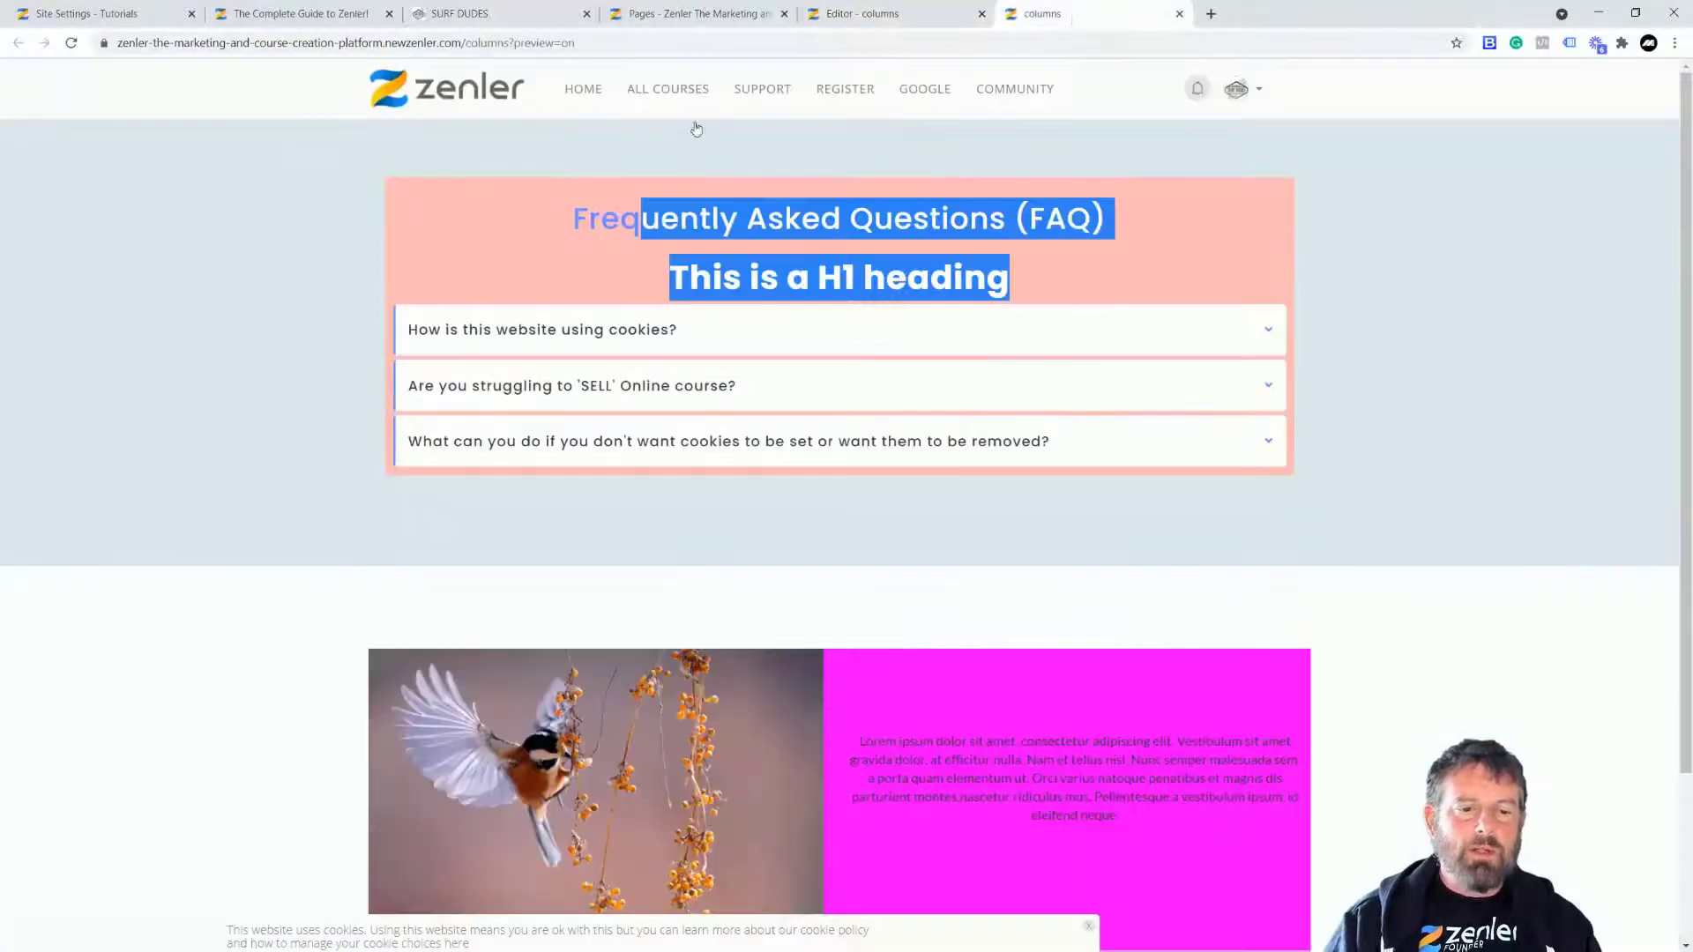
click(72, 43)
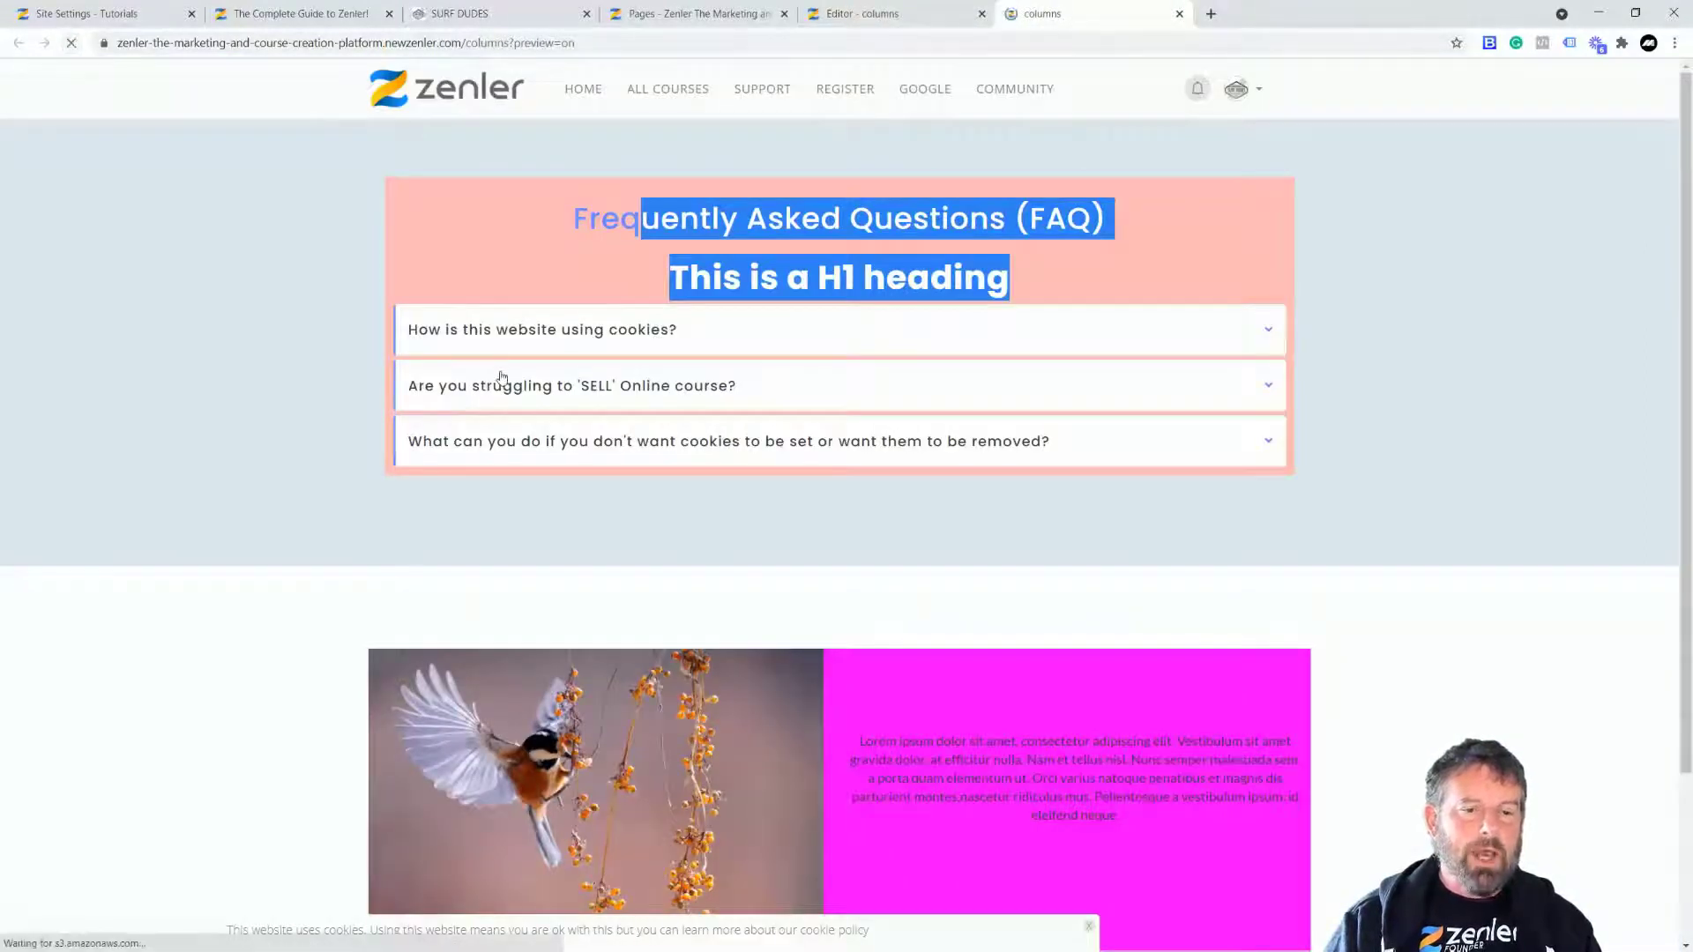
click(1269, 337)
click(1271, 340)
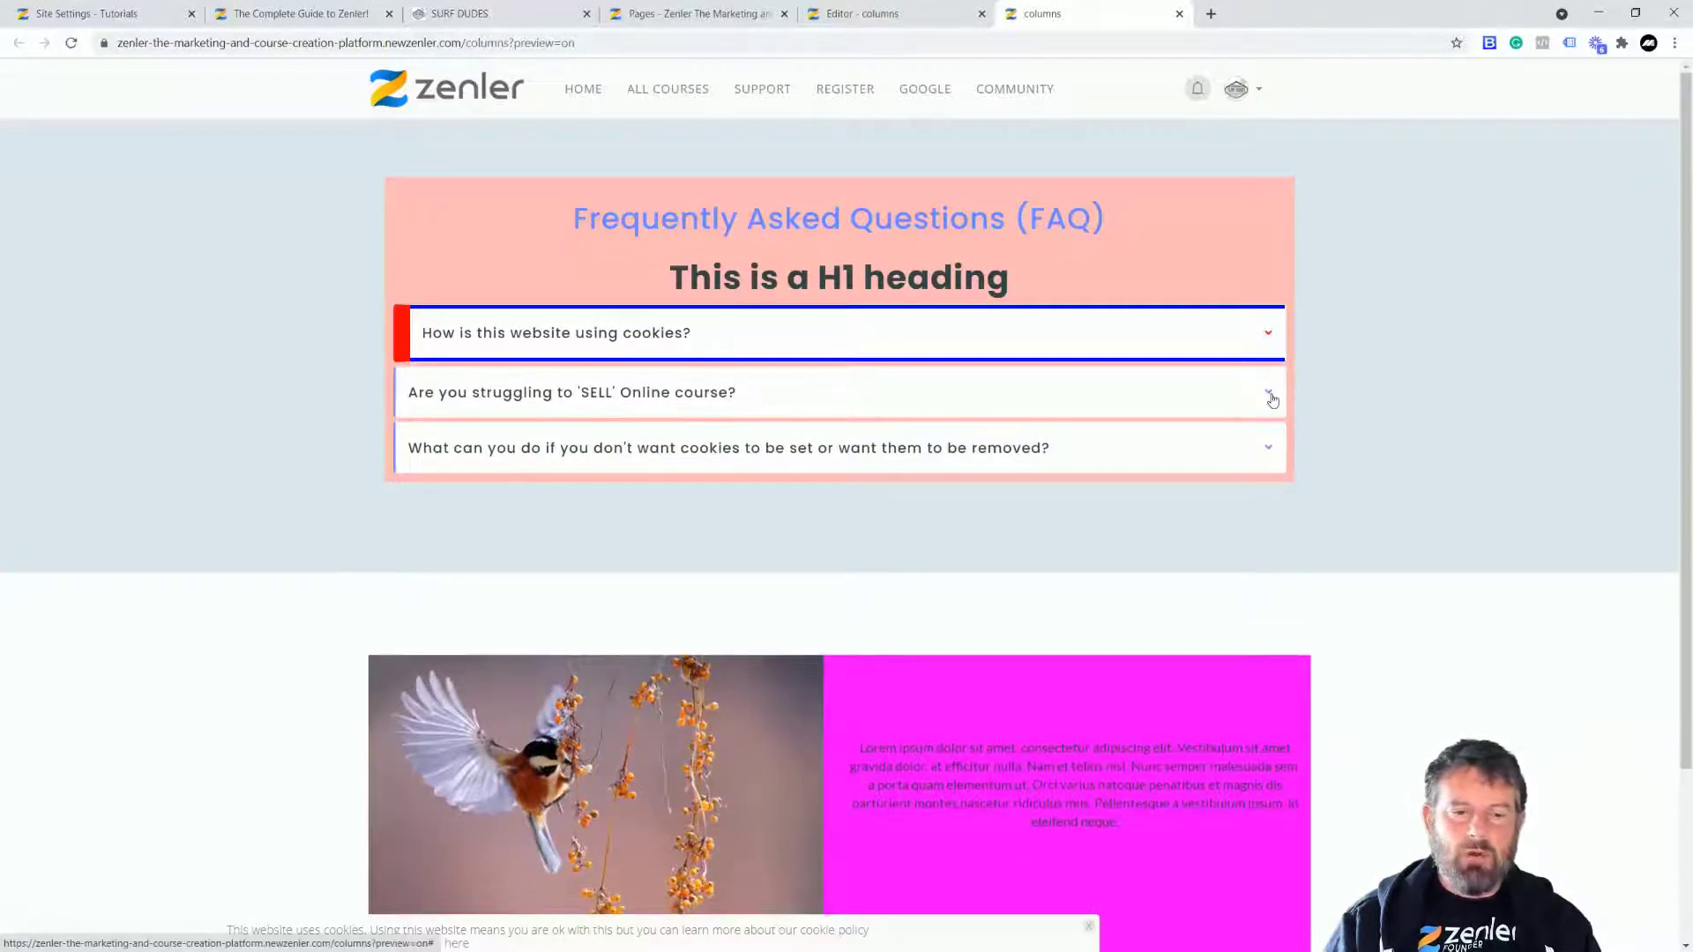
click(1273, 393)
click(1272, 400)
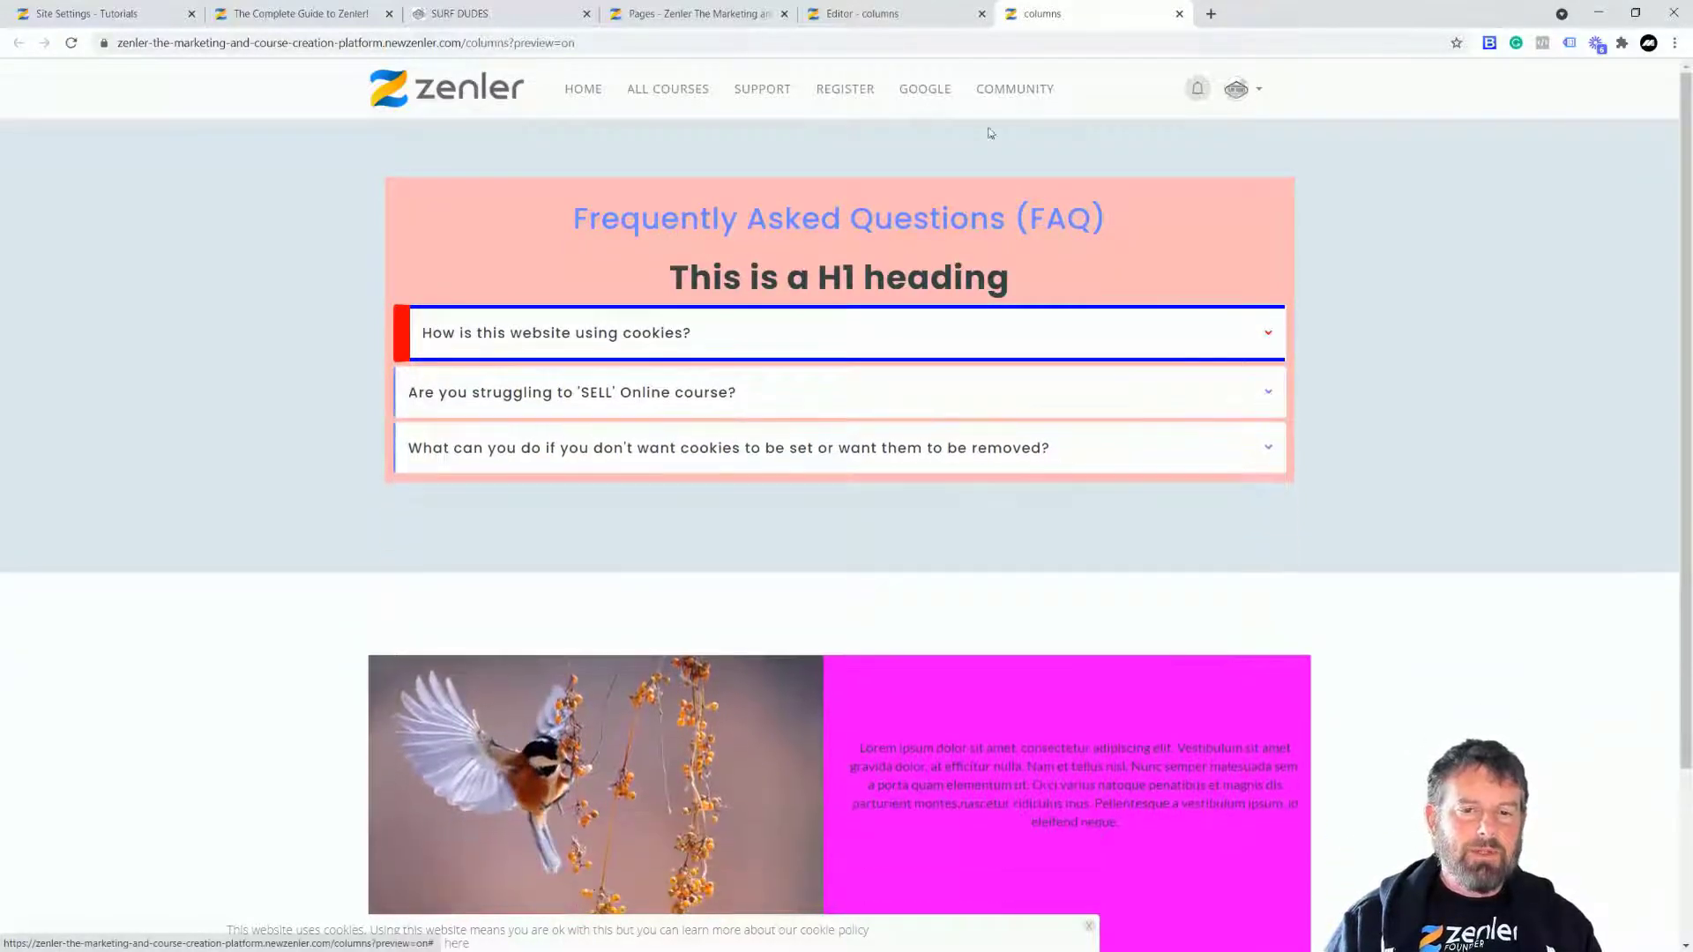
- Back in the editor, set the first FAQ item's horizontal border style to none and its left border width to 2 px
click(873, 14)
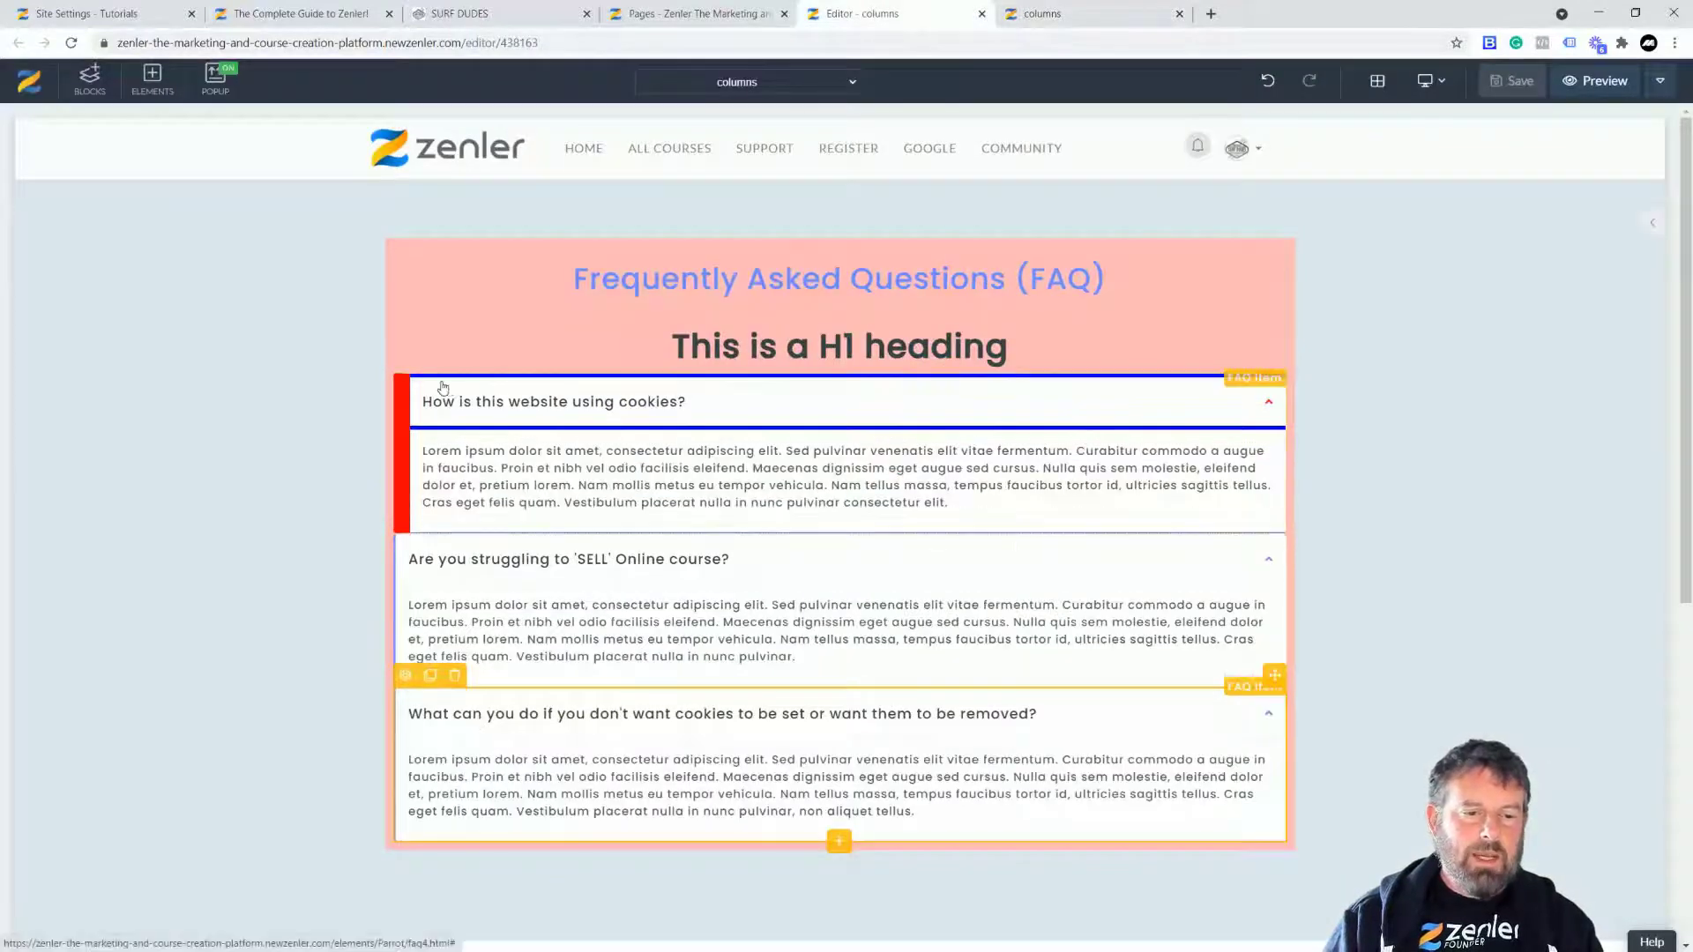
click(406, 362)
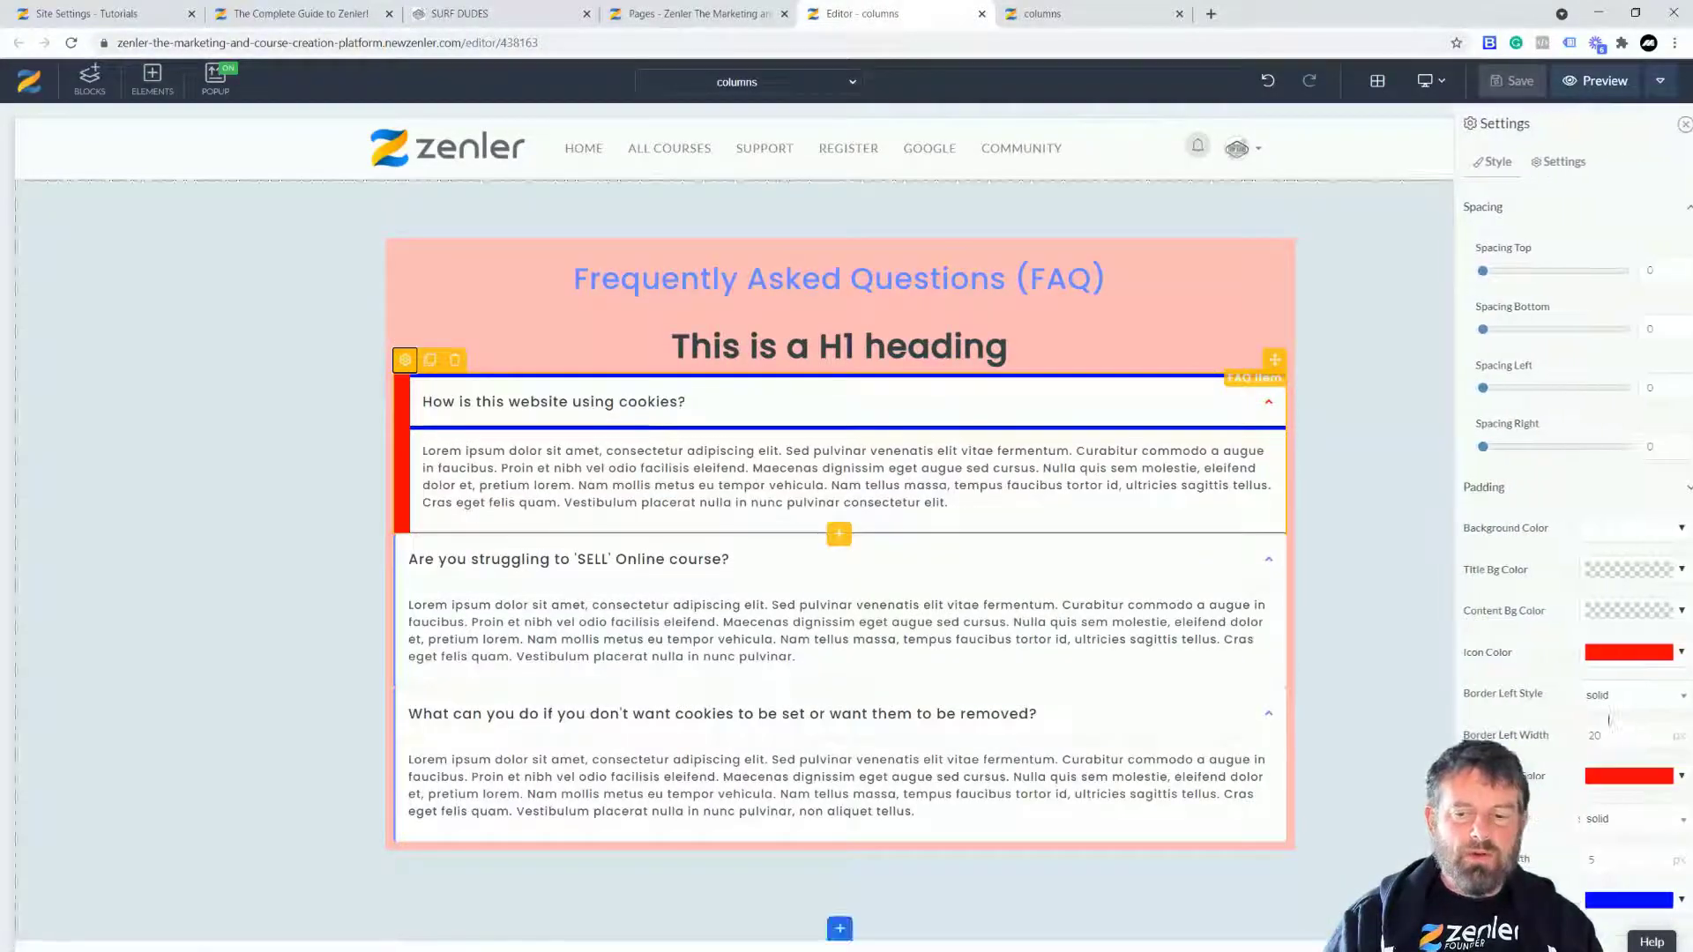
click(1676, 827)
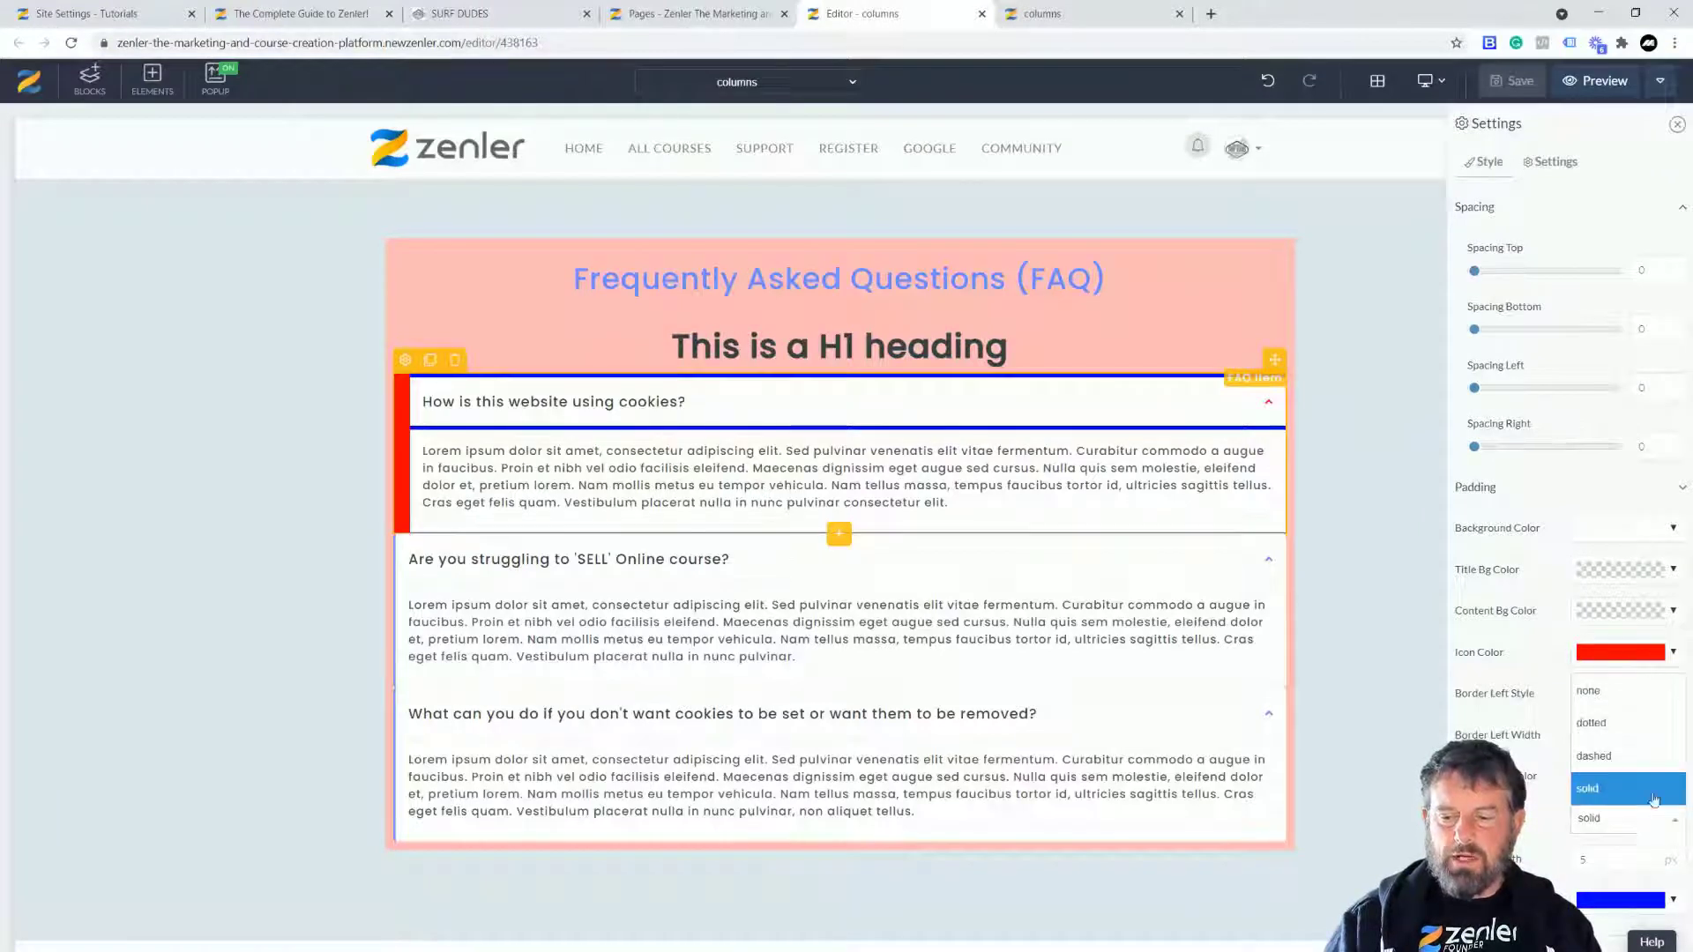
click(1602, 693)
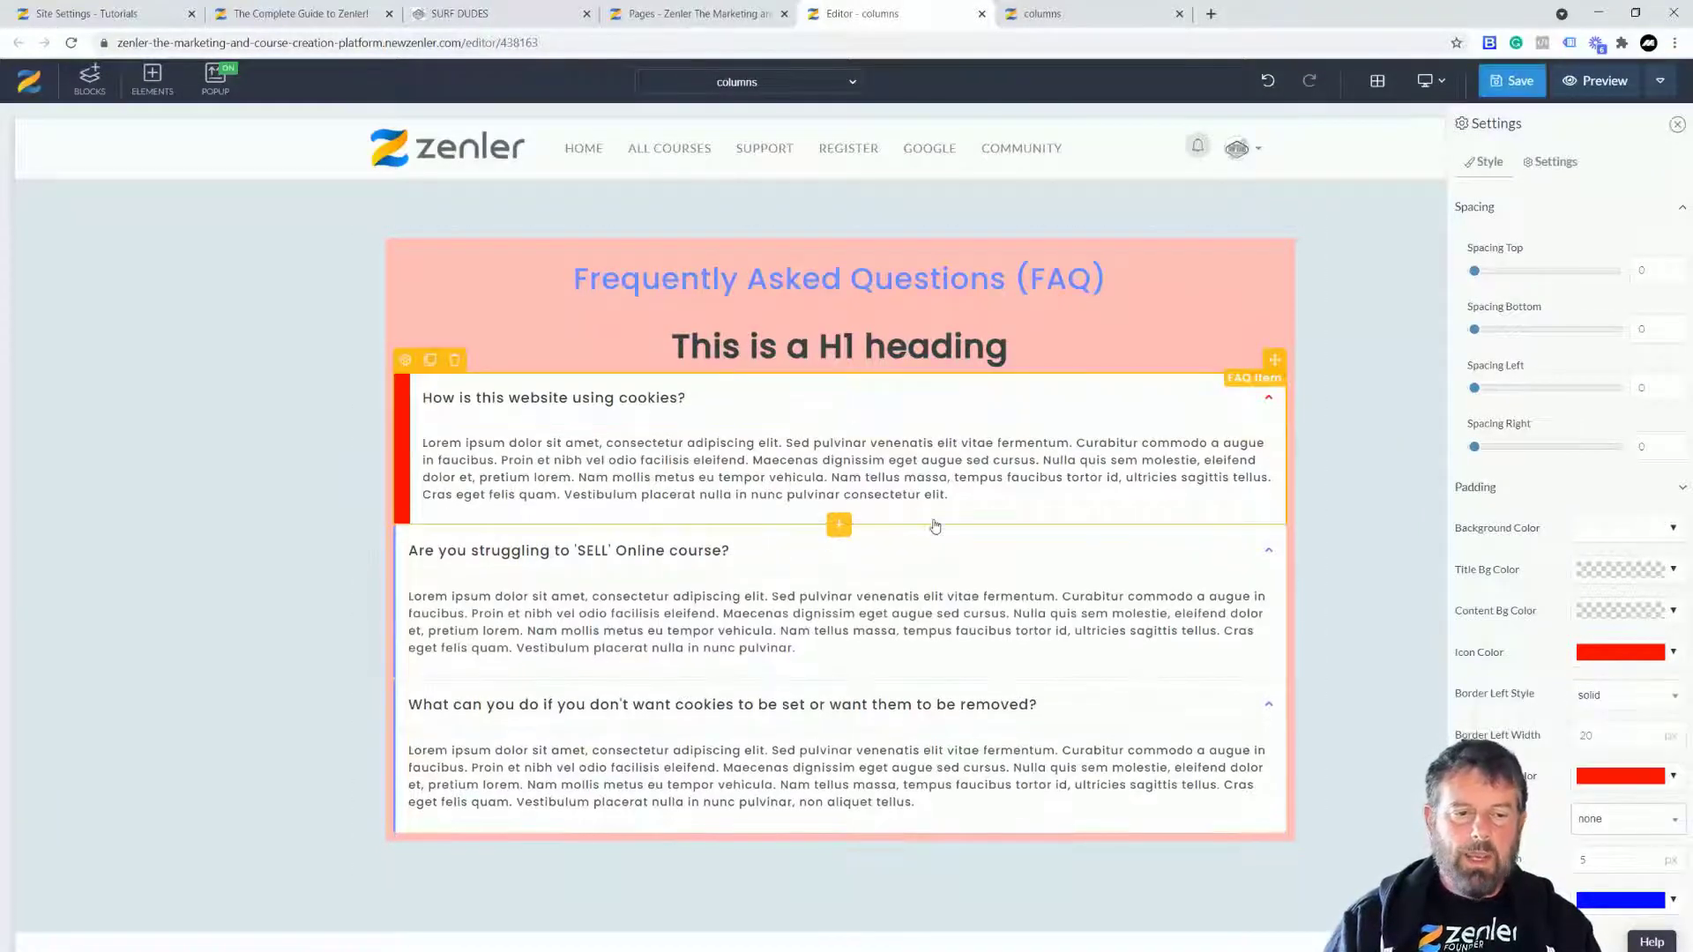
double_click(1605, 735)
text(2)
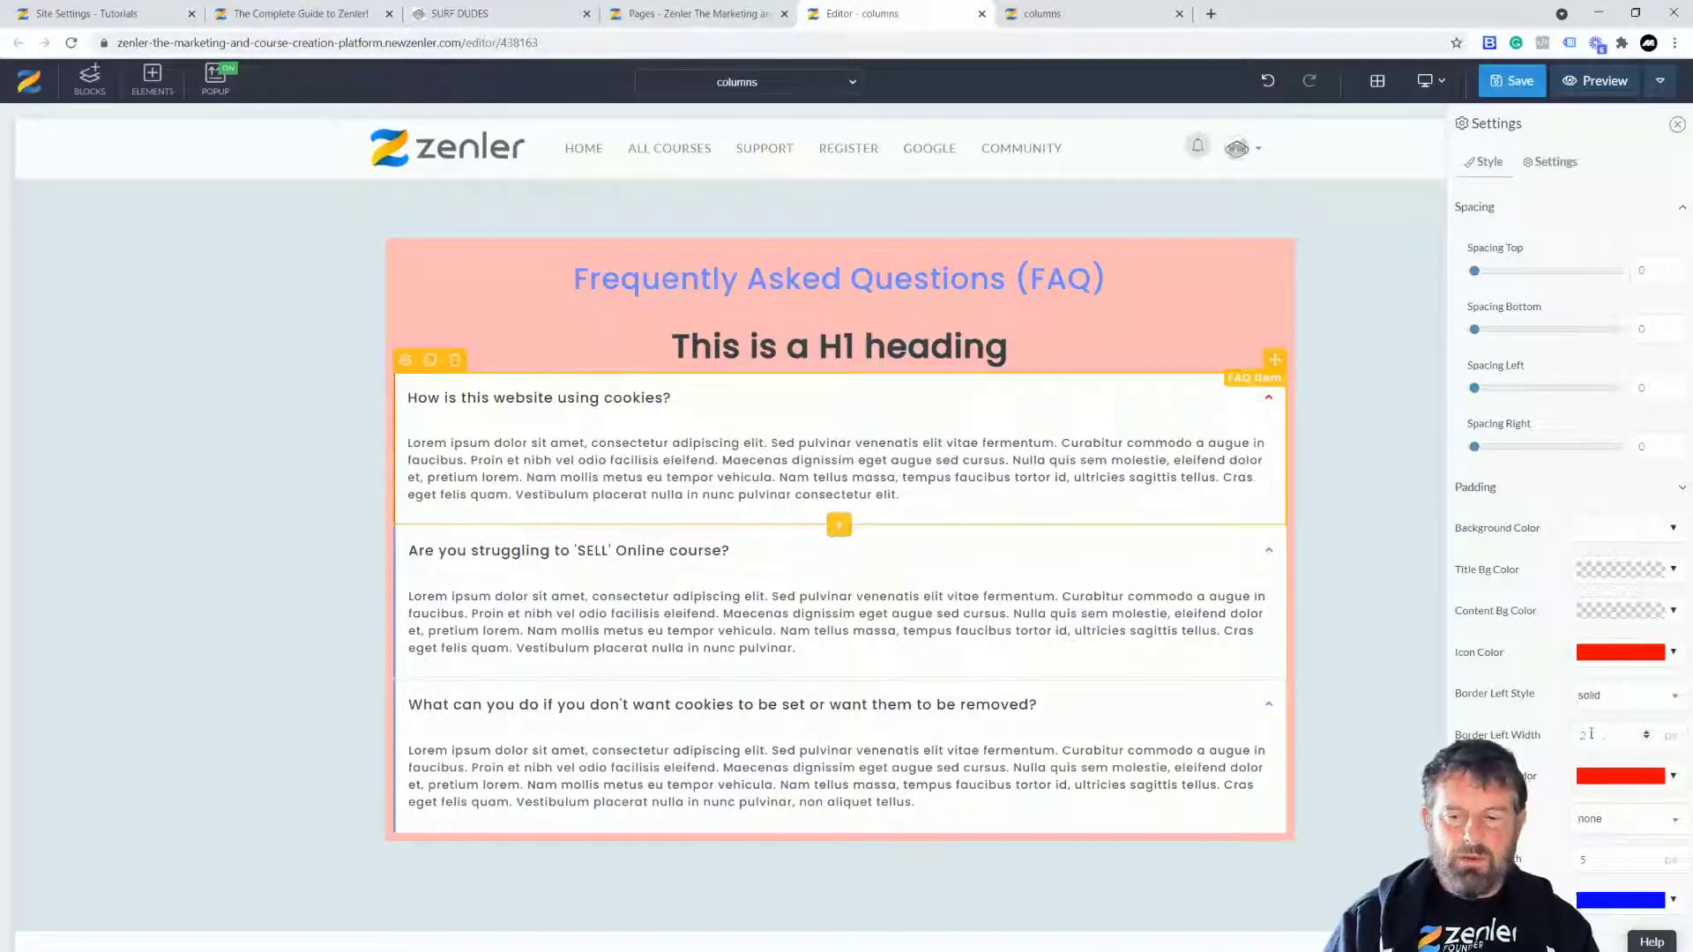
- Set the first FAQ item's left border width to 5 px
text(5)
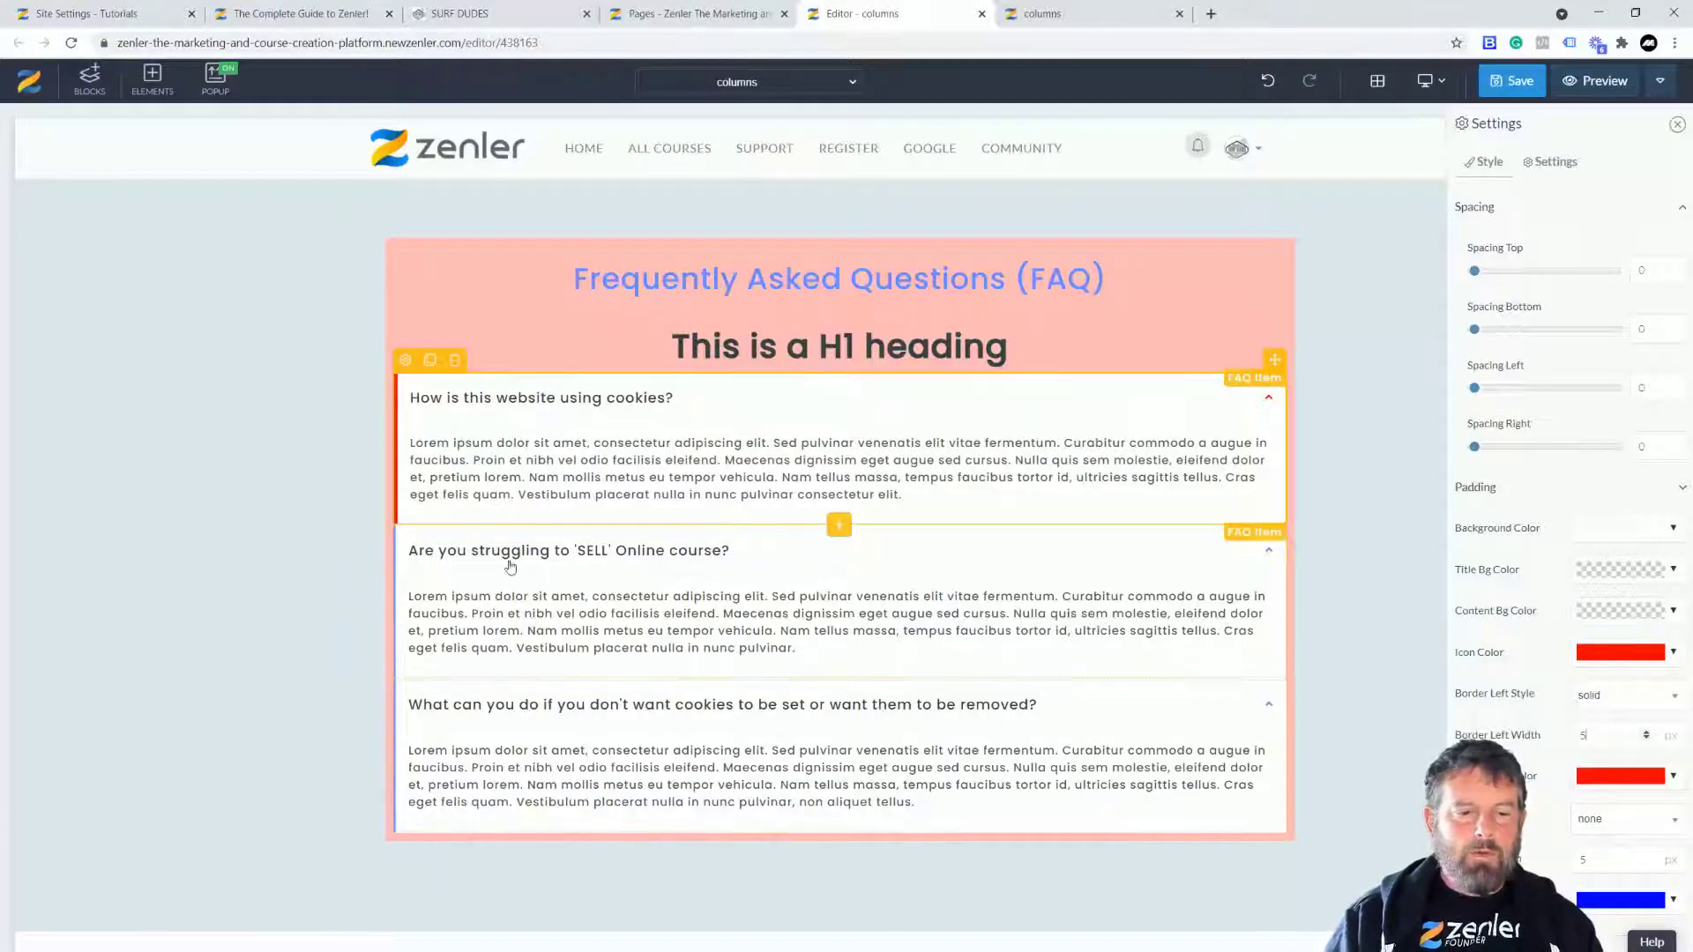
- Restyle the second FAQ item with no horizontal border, a red (#ff0000) icon, and a red left border 5 px wide
click(402, 545)
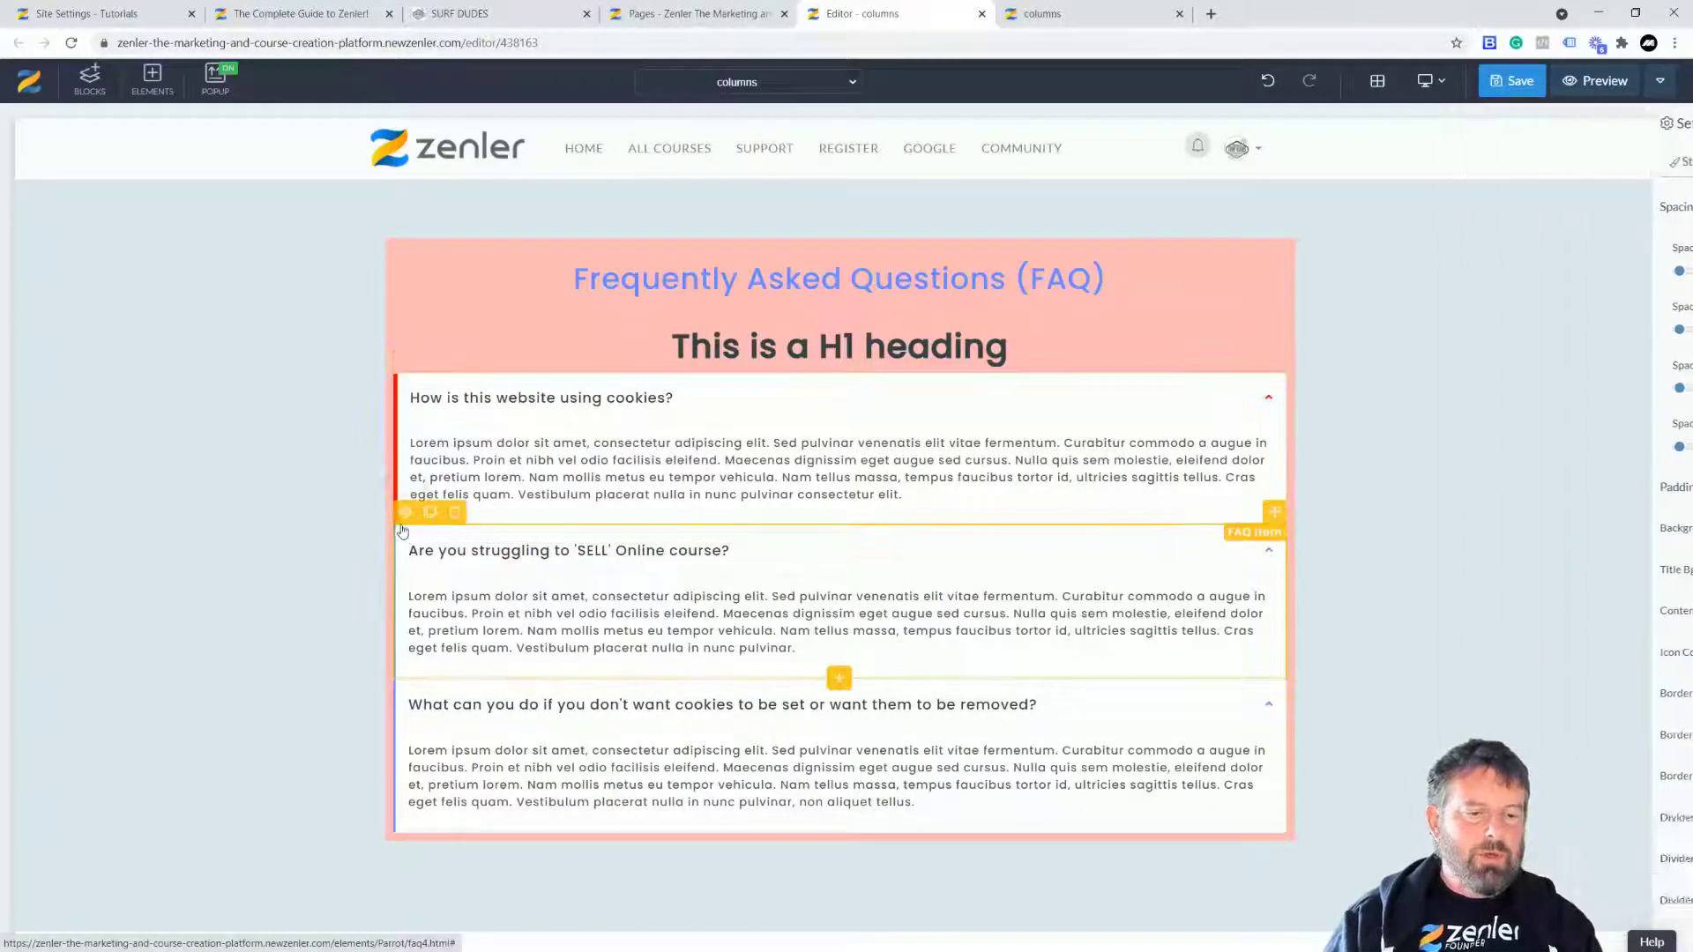
click(405, 512)
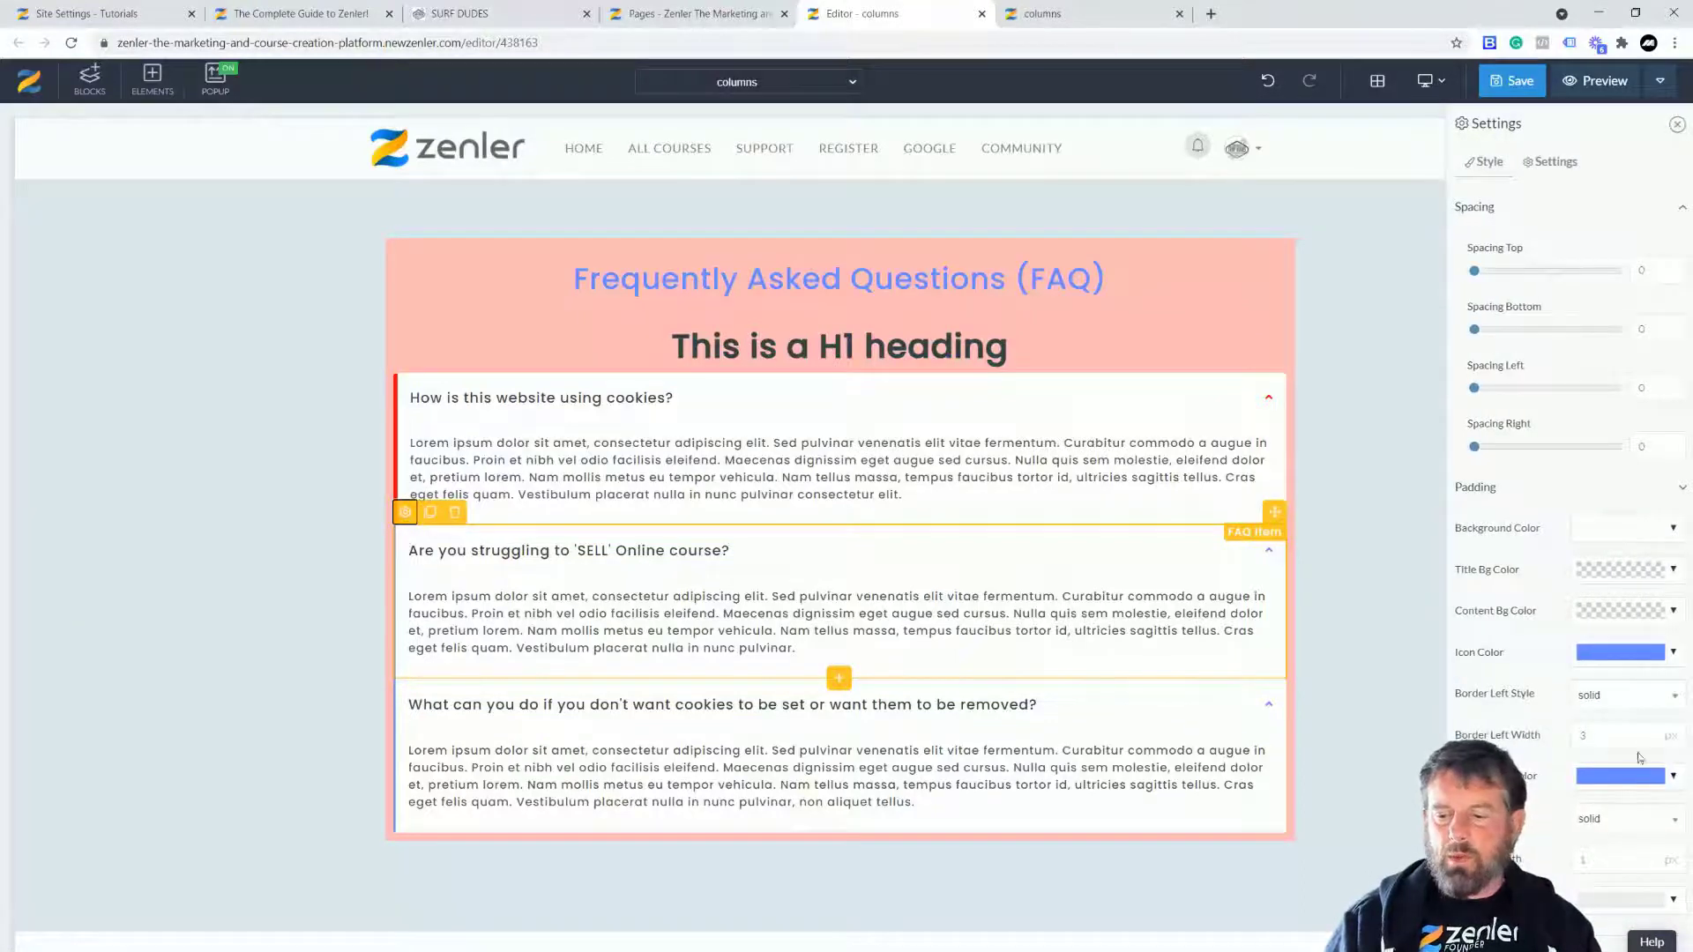
click(1677, 832)
click(1619, 697)
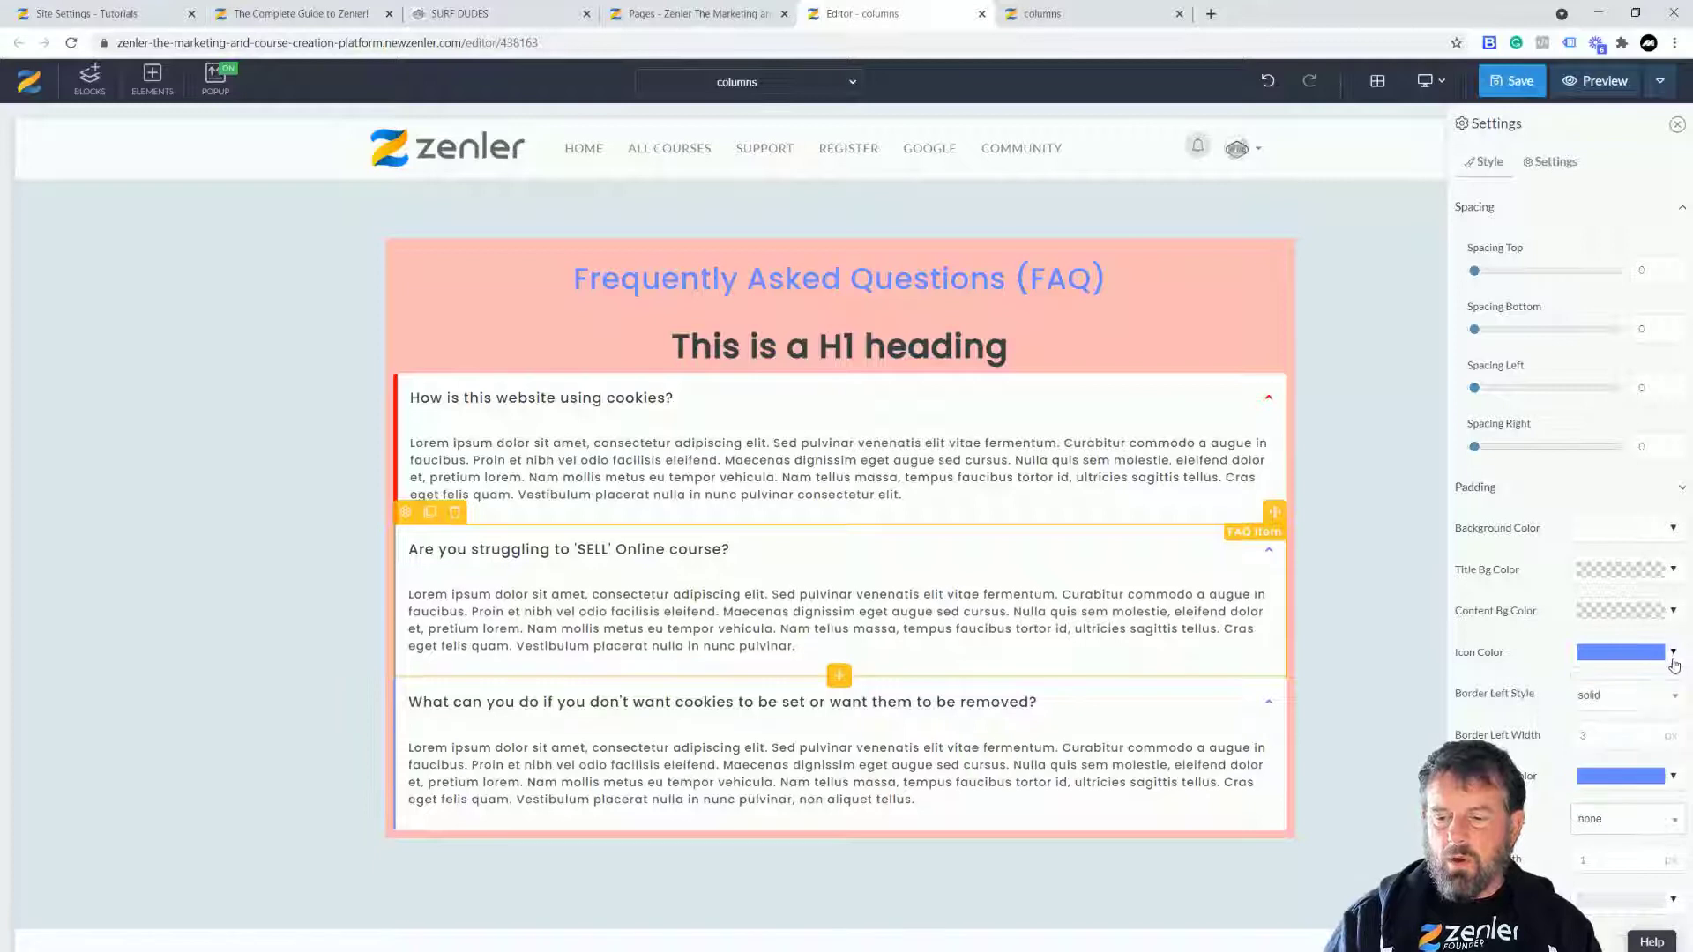
click(1674, 666)
click(1401, 703)
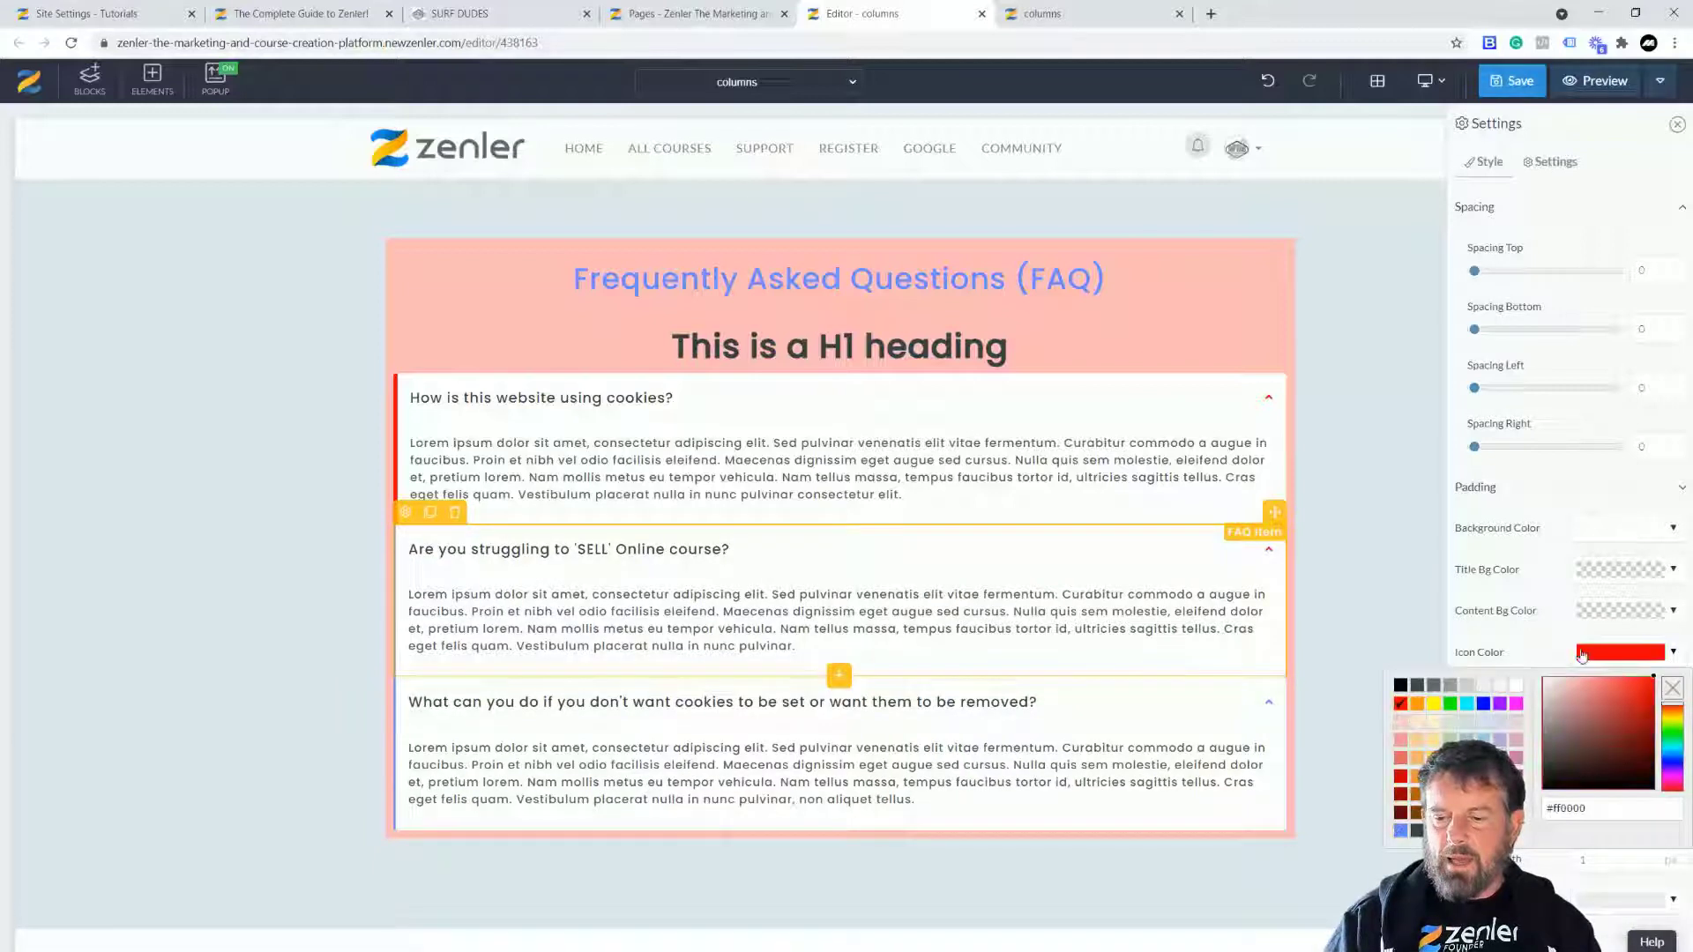
click(1577, 640)
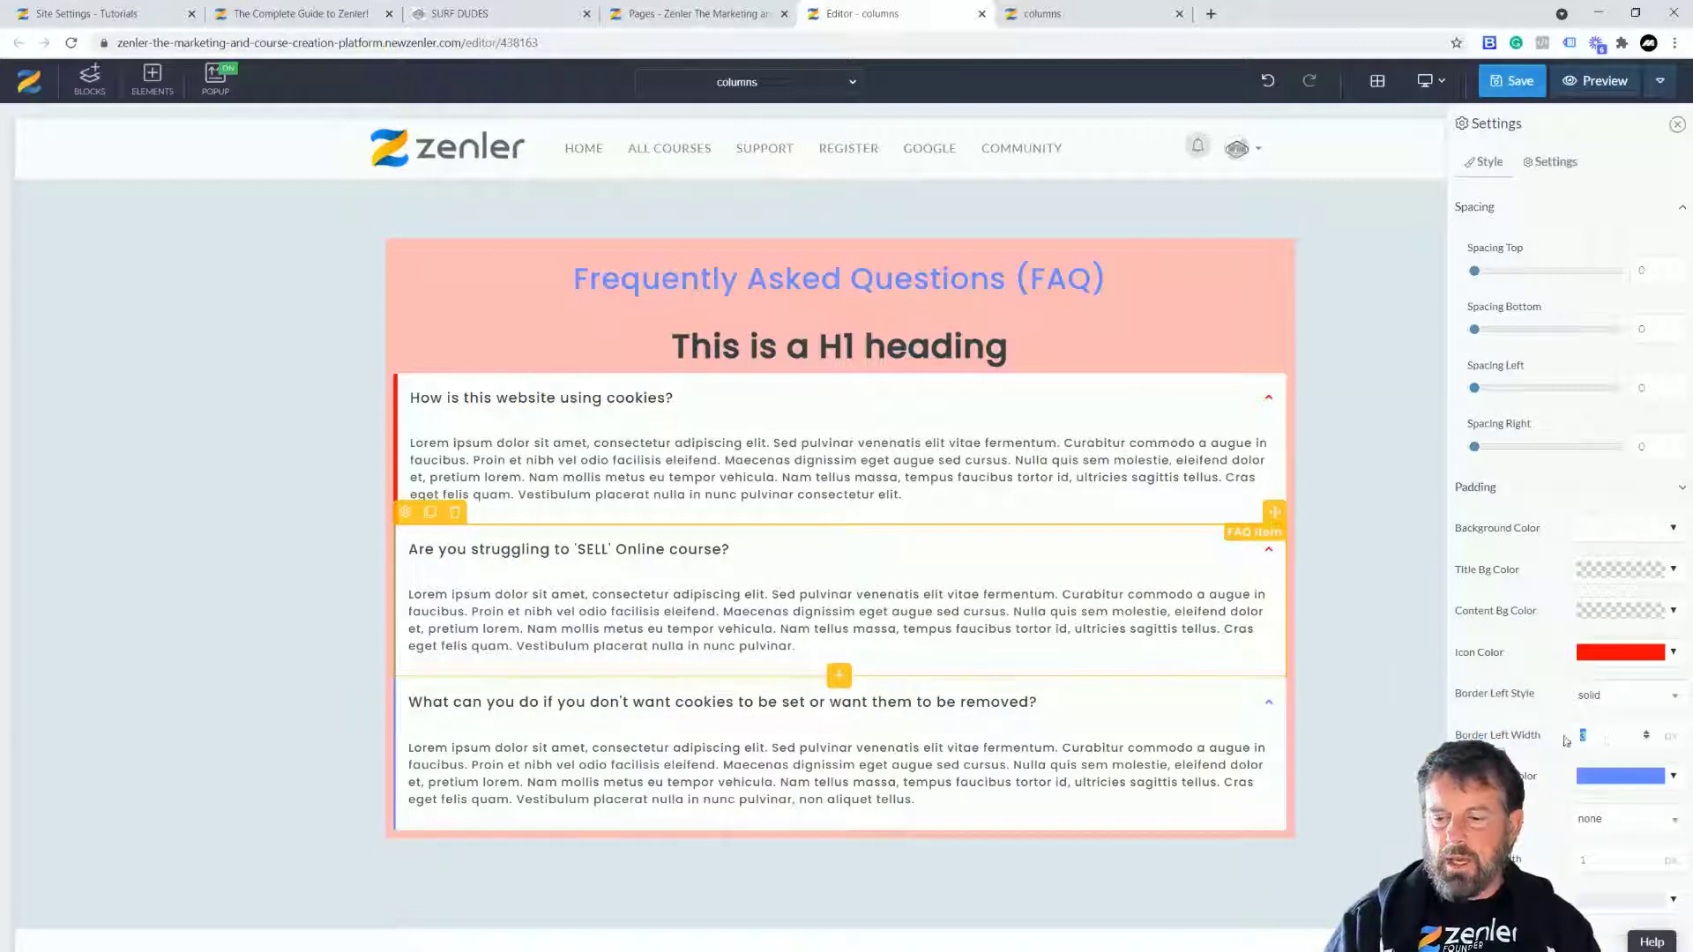
text(5)
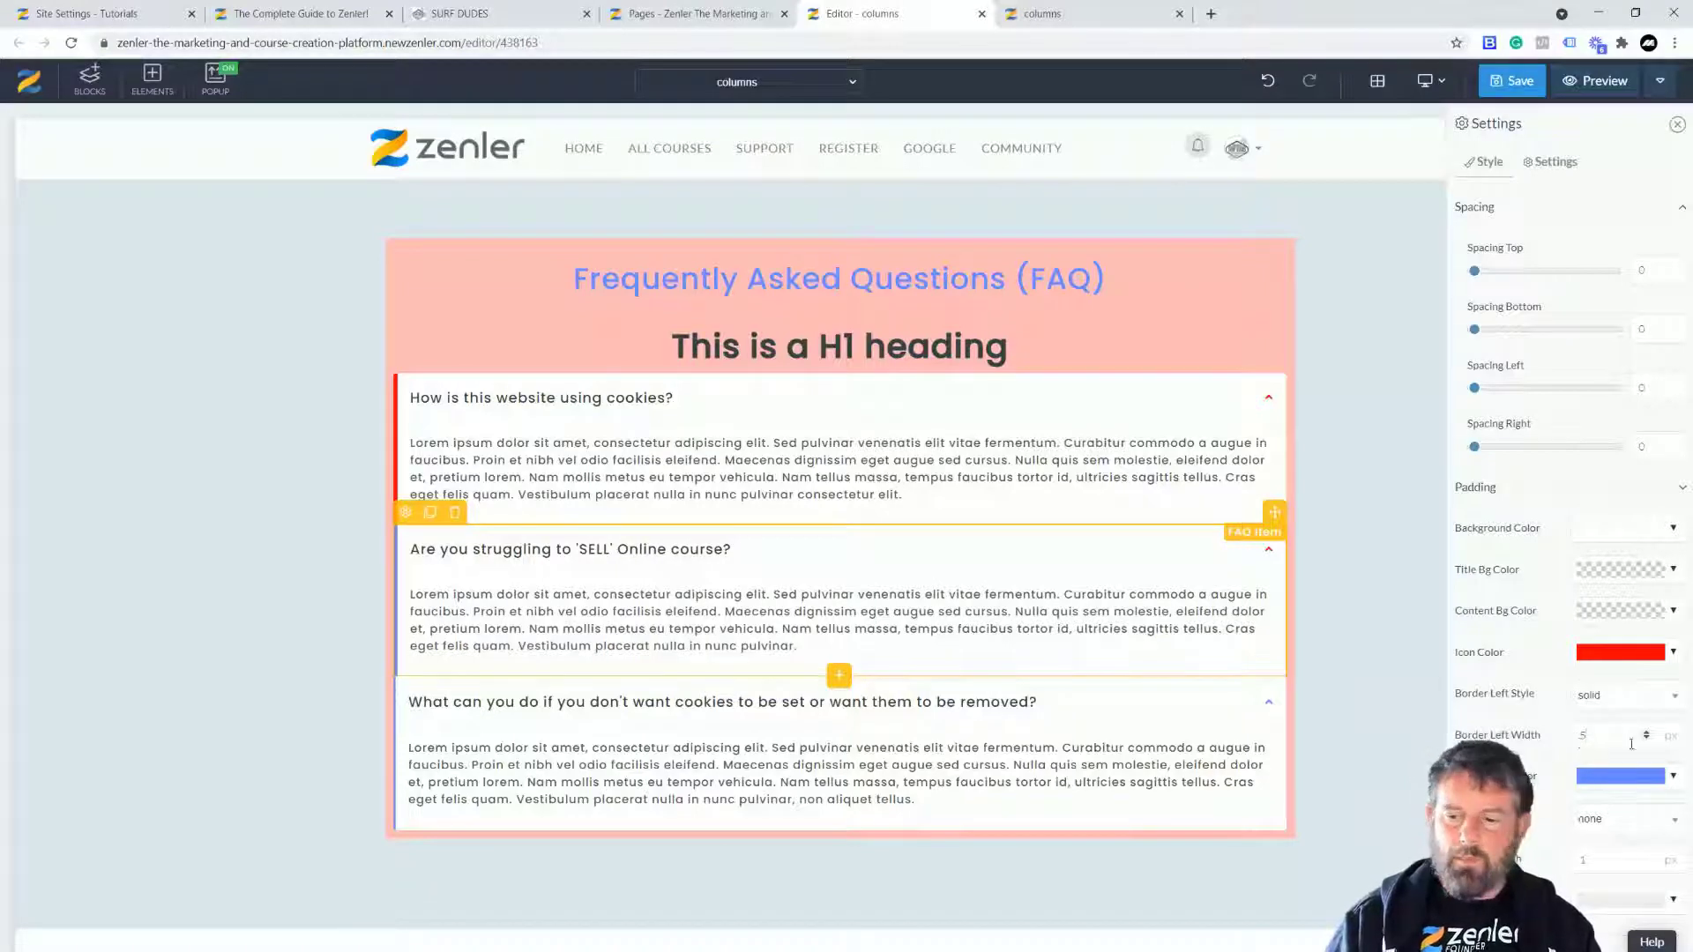
click(1673, 778)
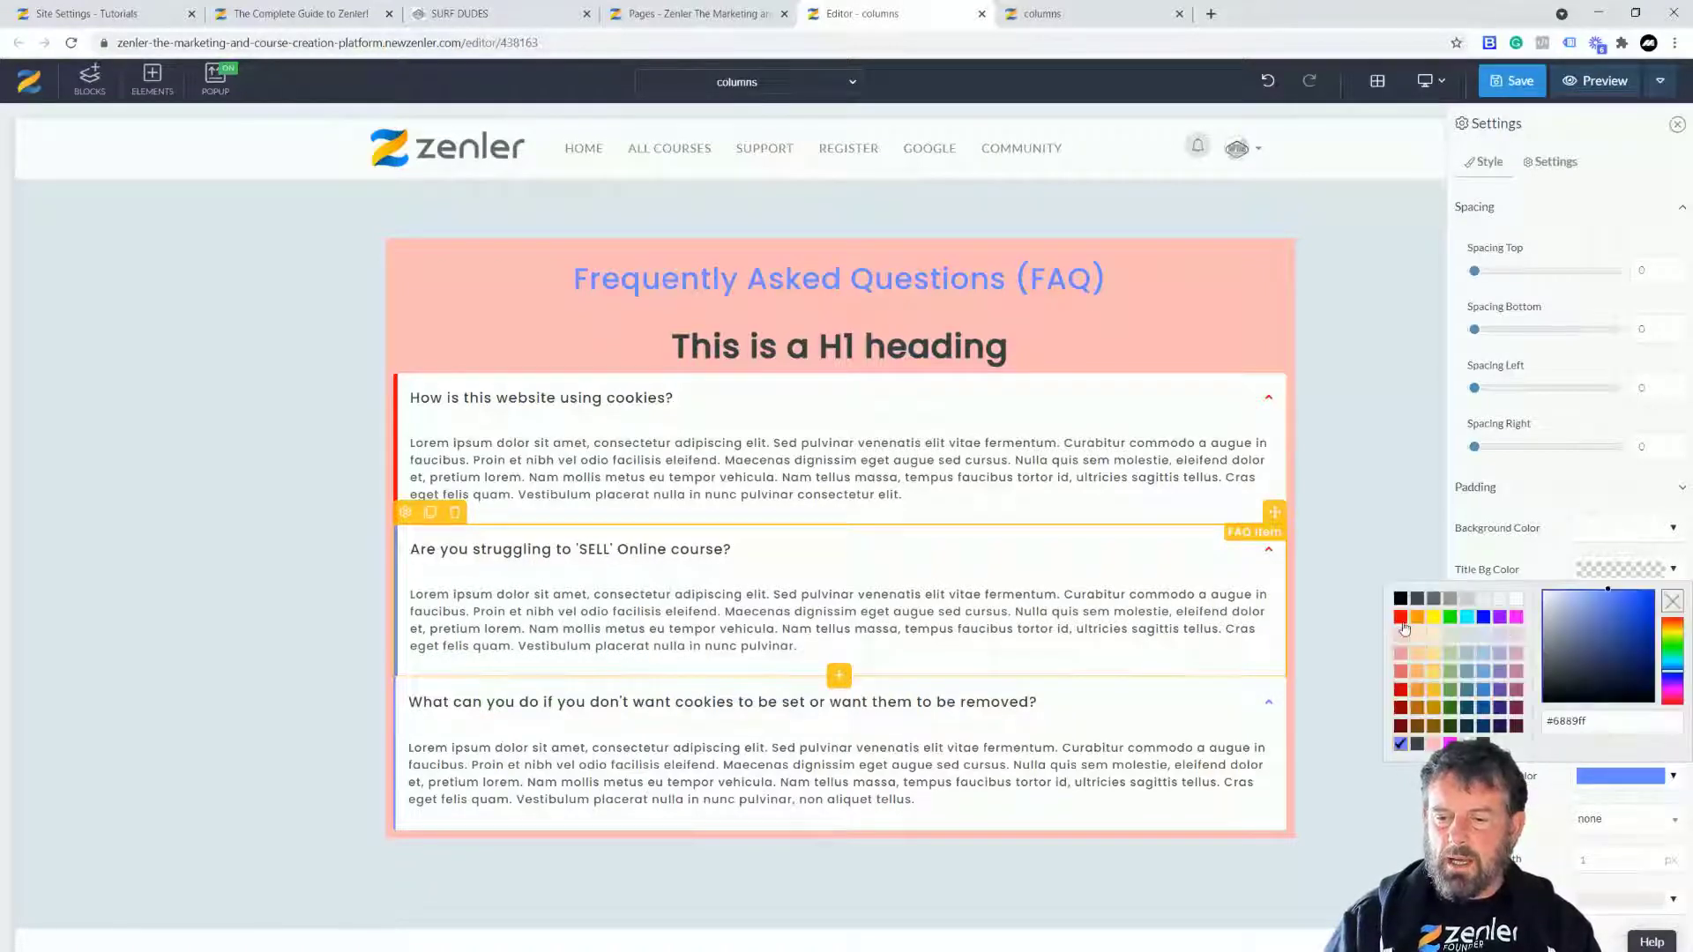
click(1401, 617)
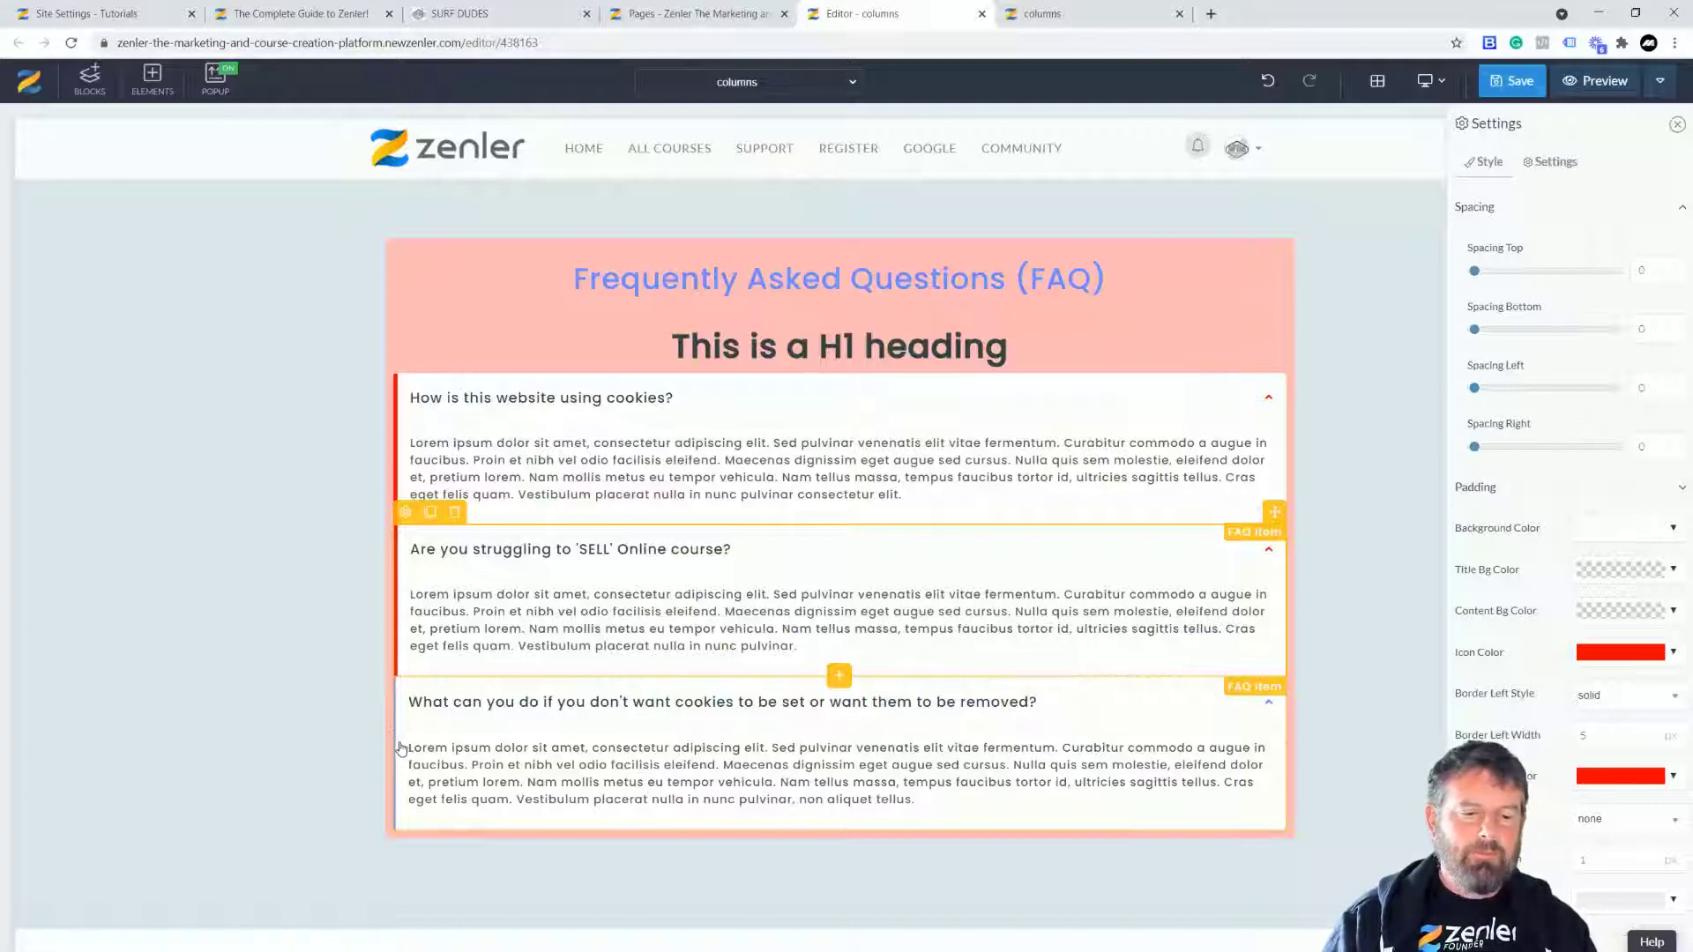
- Delete the third FAQ item, 'What can you do if you don't want cookies to be set or want them to be removed?'
click(402, 748)
click(453, 666)
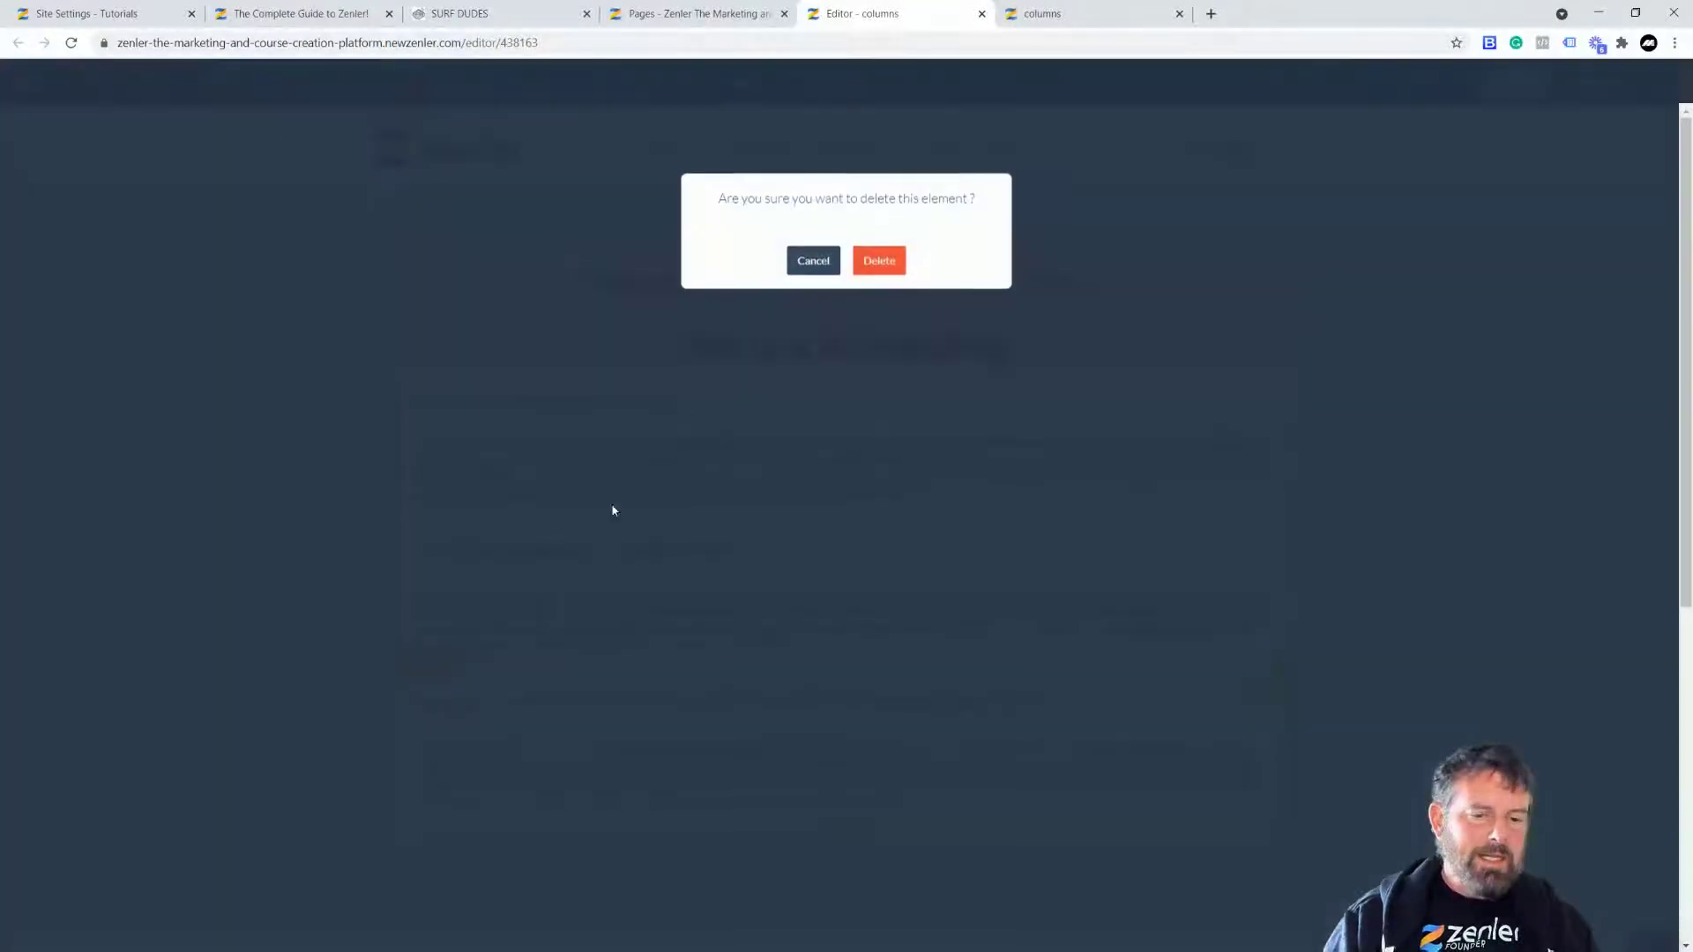
click(885, 263)
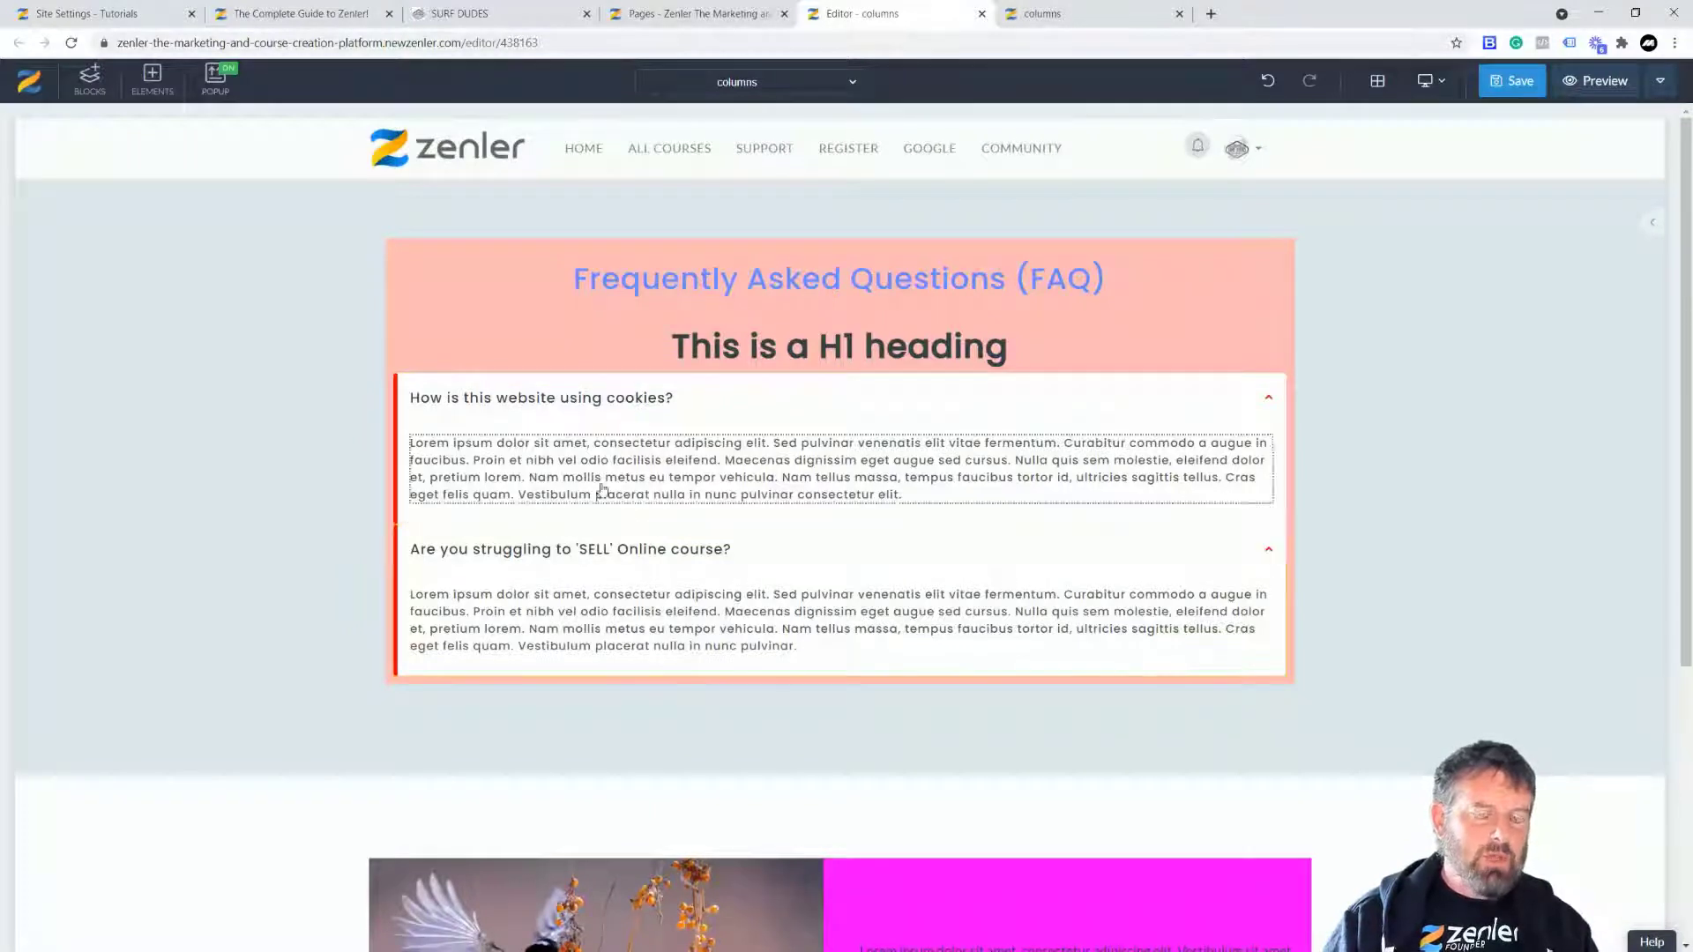
- Clone the 'Are you struggling to 'SELL' Online course?' FAQ item and delete the copy
click(413, 584)
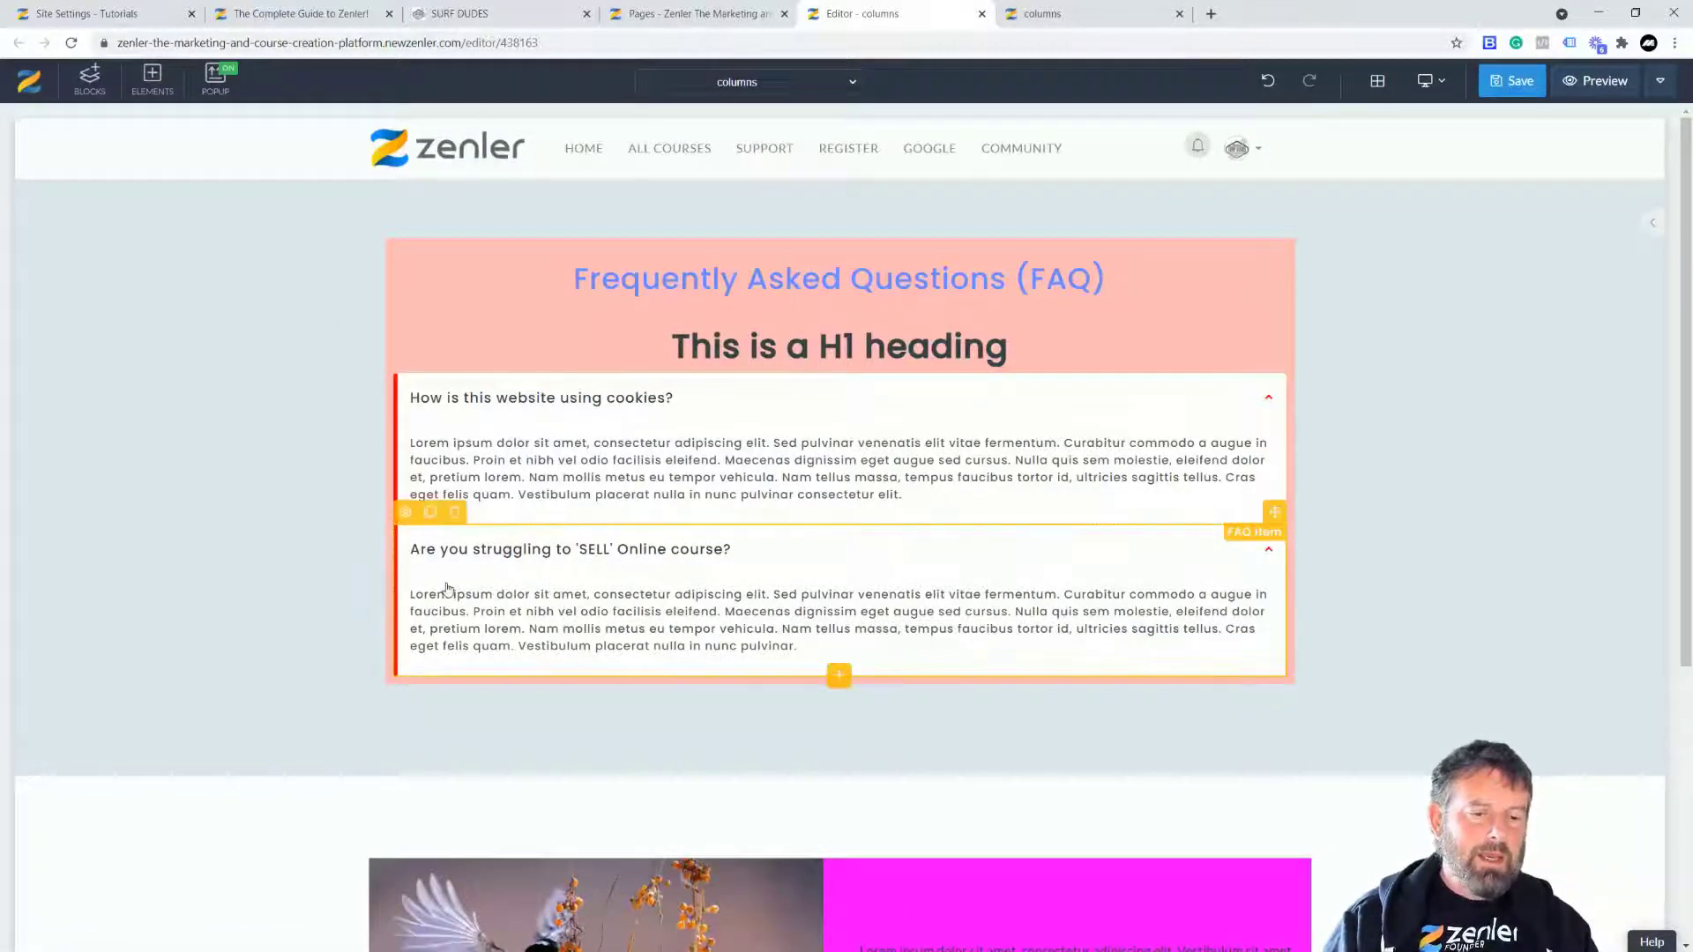
click(431, 513)
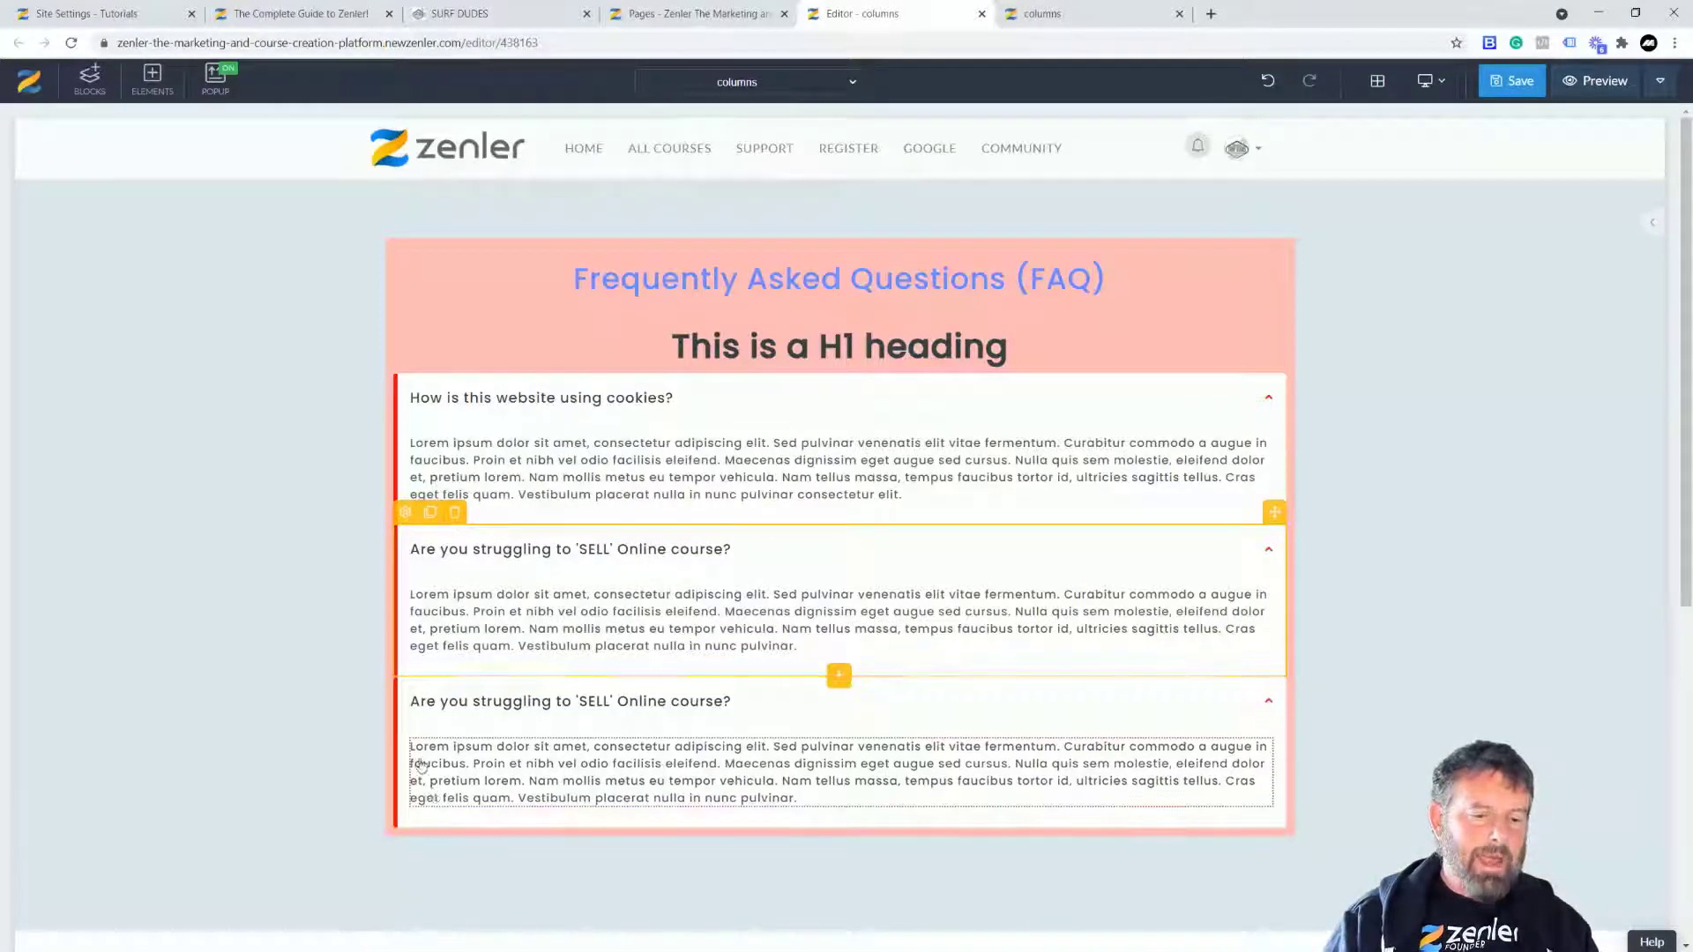
click(411, 727)
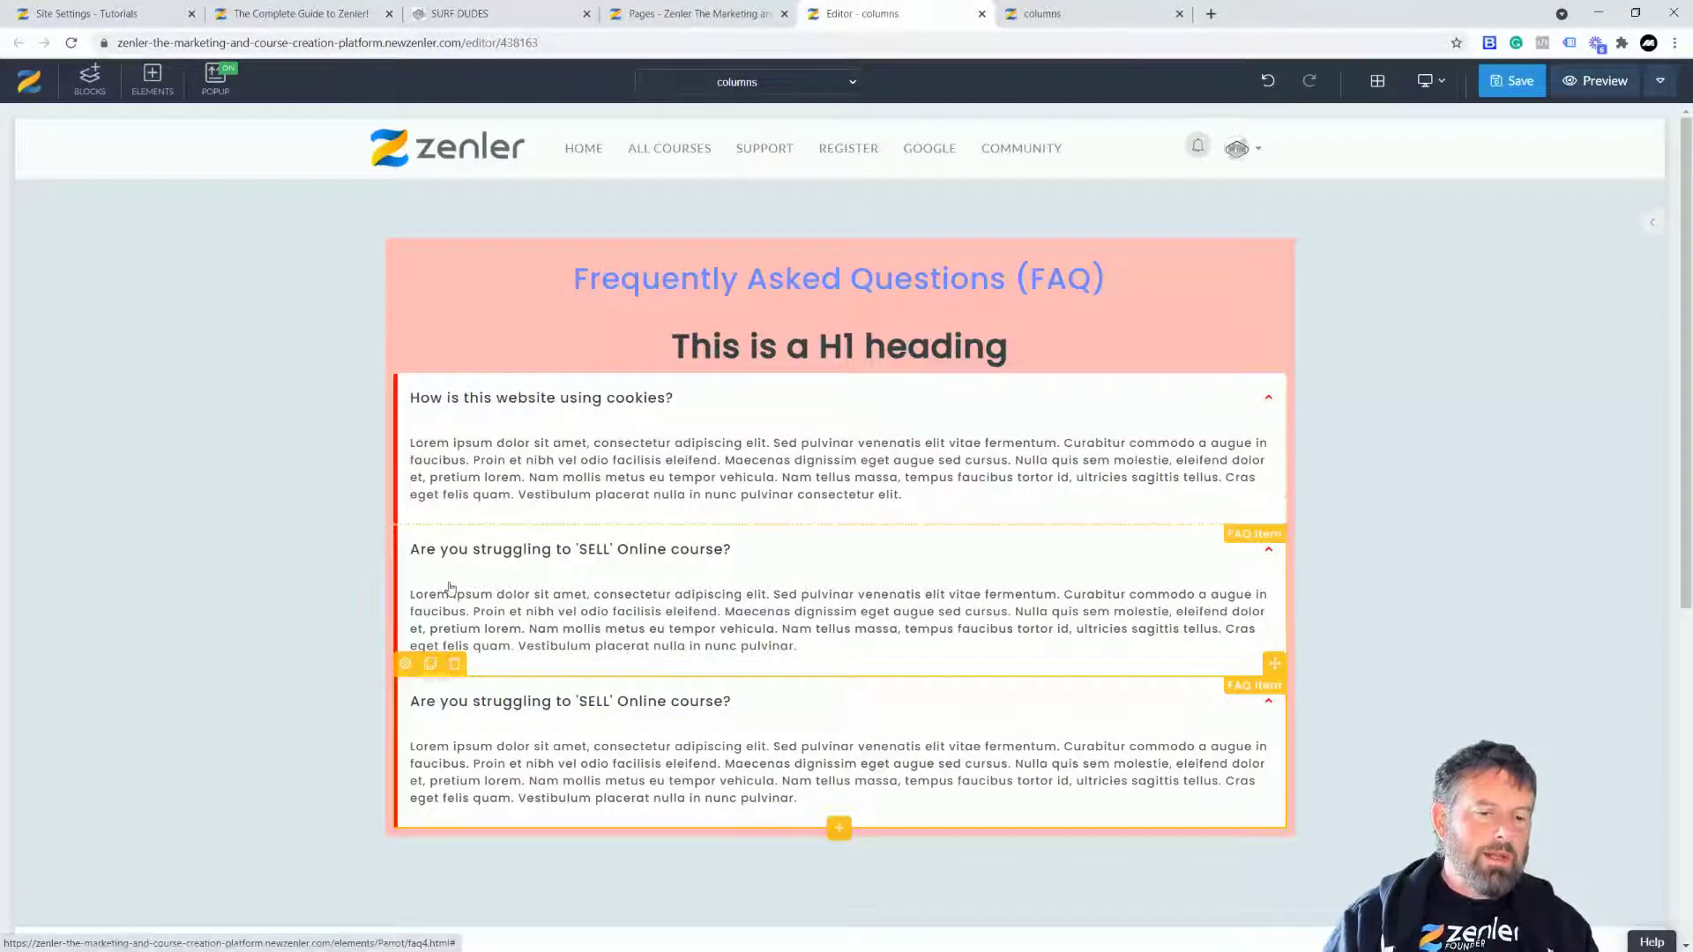
click(454, 663)
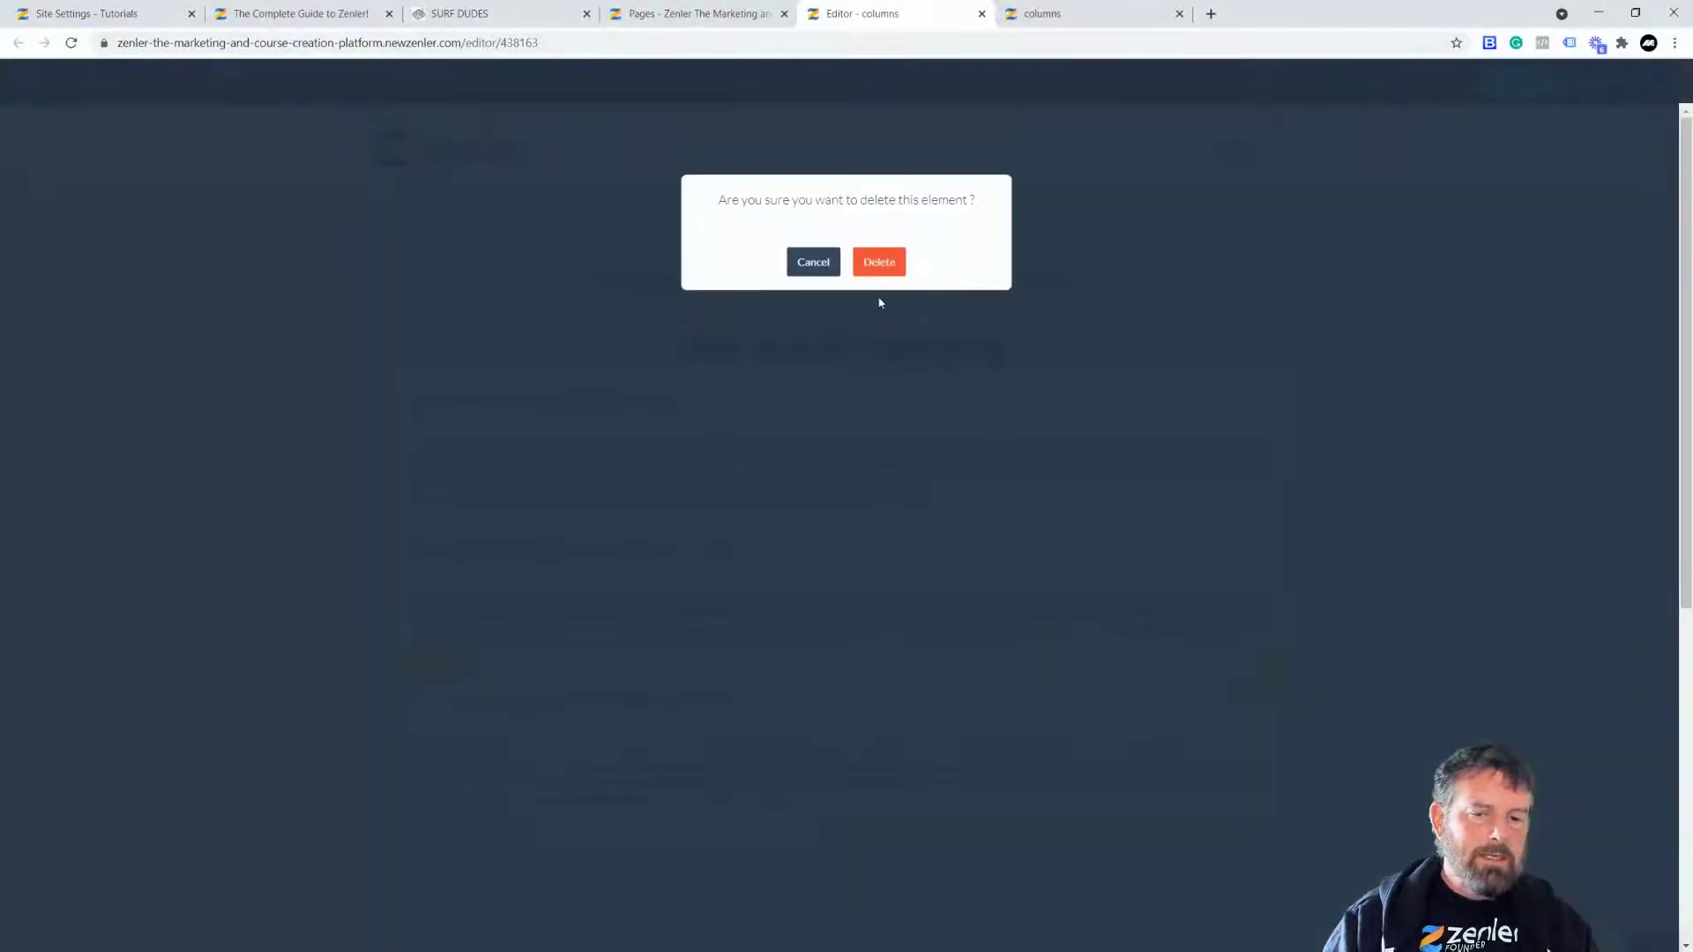
click(879, 256)
- Delete the remaining 'Are you struggling to 'SELL' Online course?' item from the FAQ block
click(441, 586)
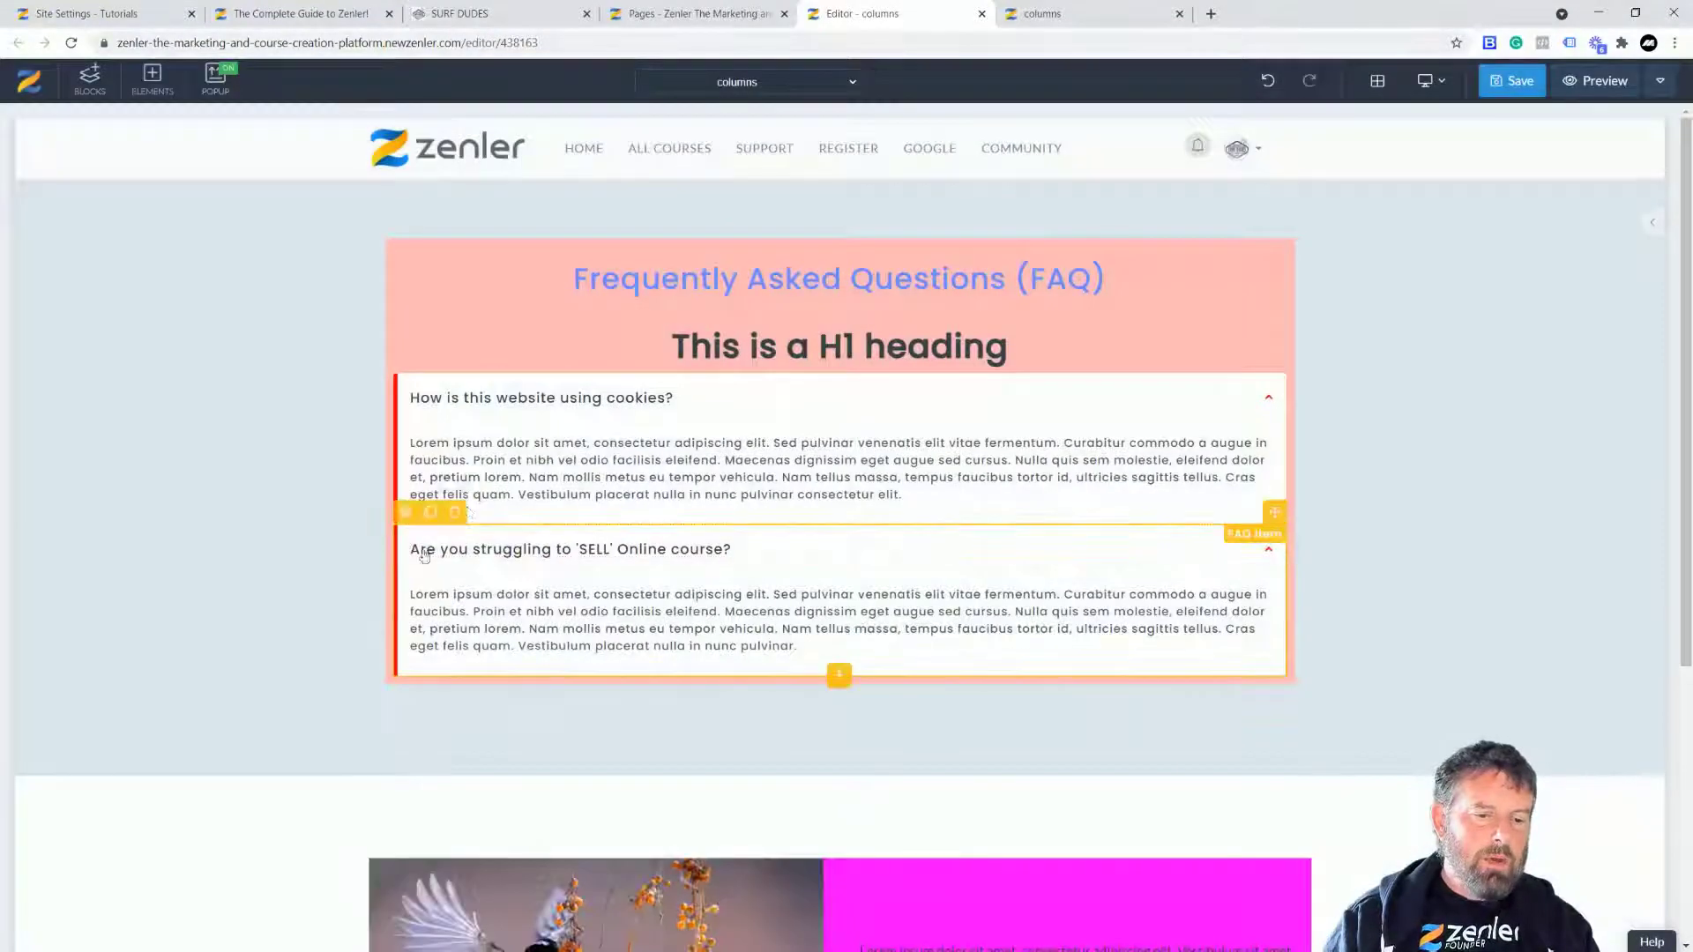
click(463, 516)
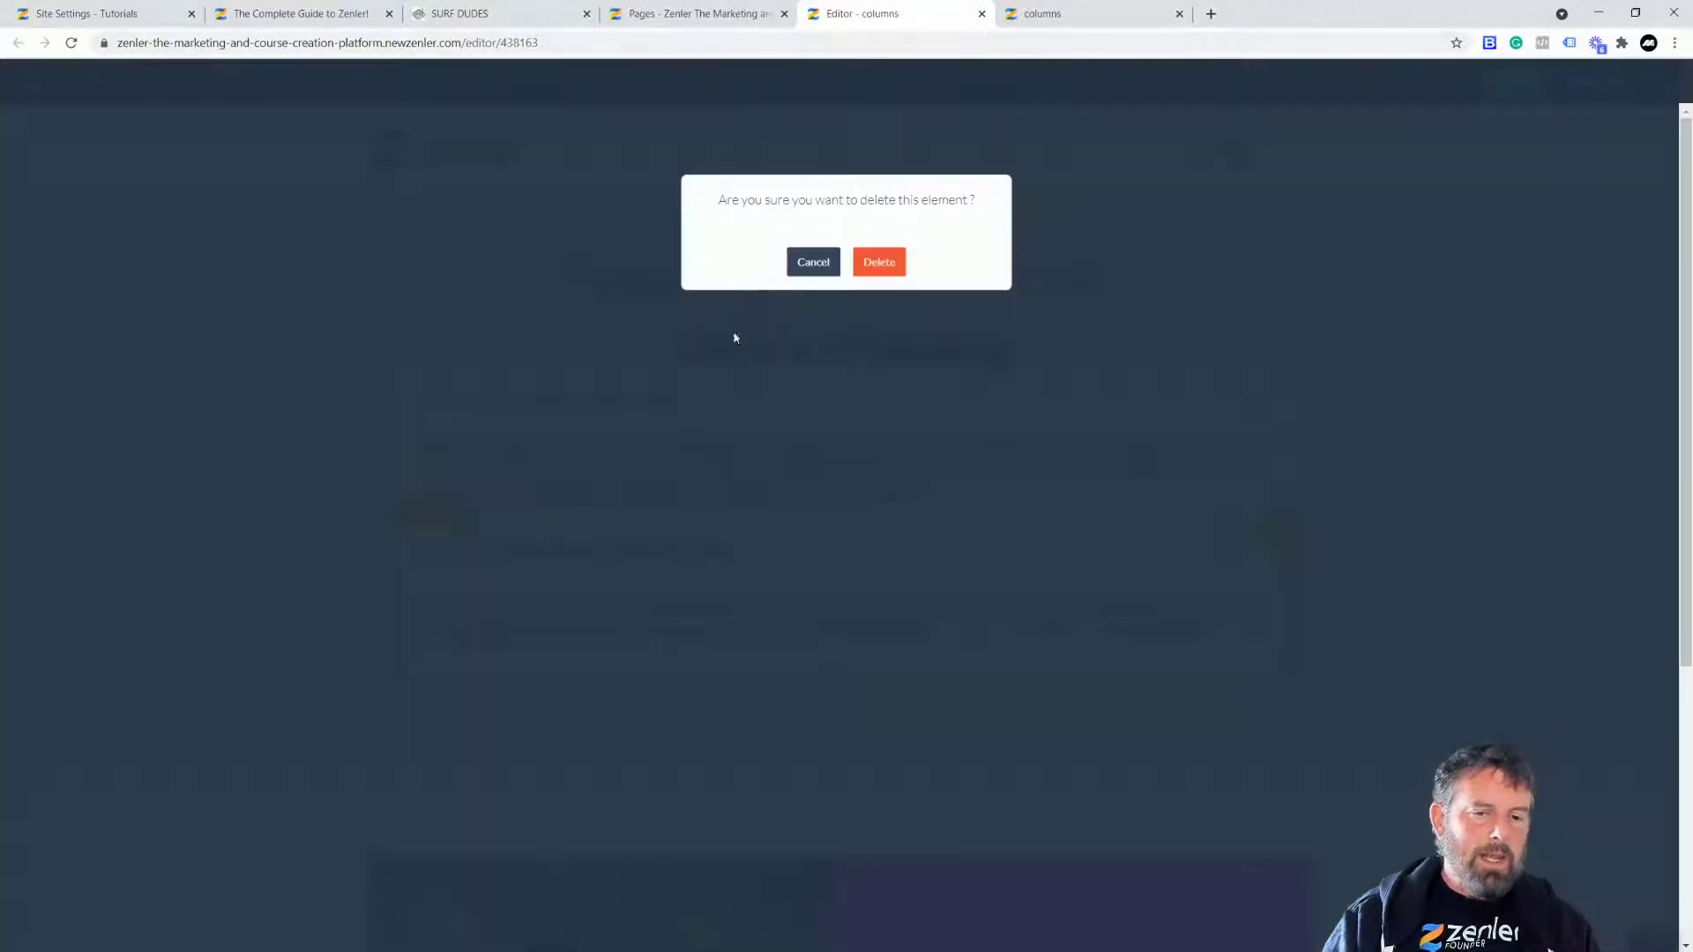
click(872, 275)
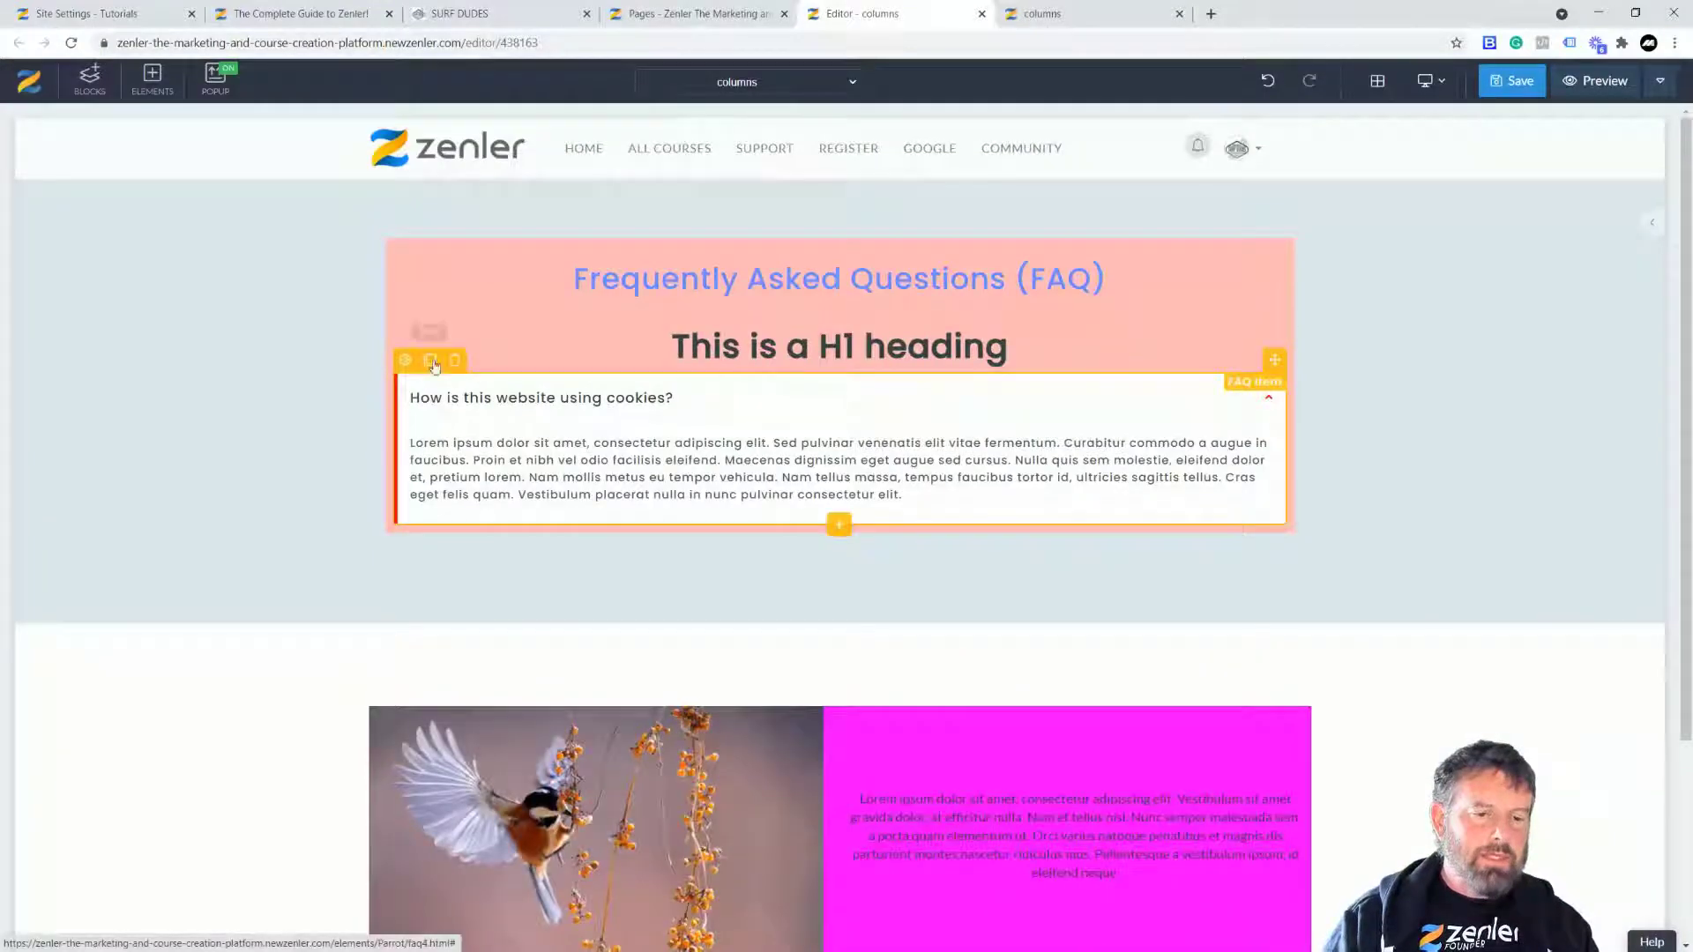
- Clone the styled 'How is this website using cookies?' FAQ item three times and save the page
click(431, 362)
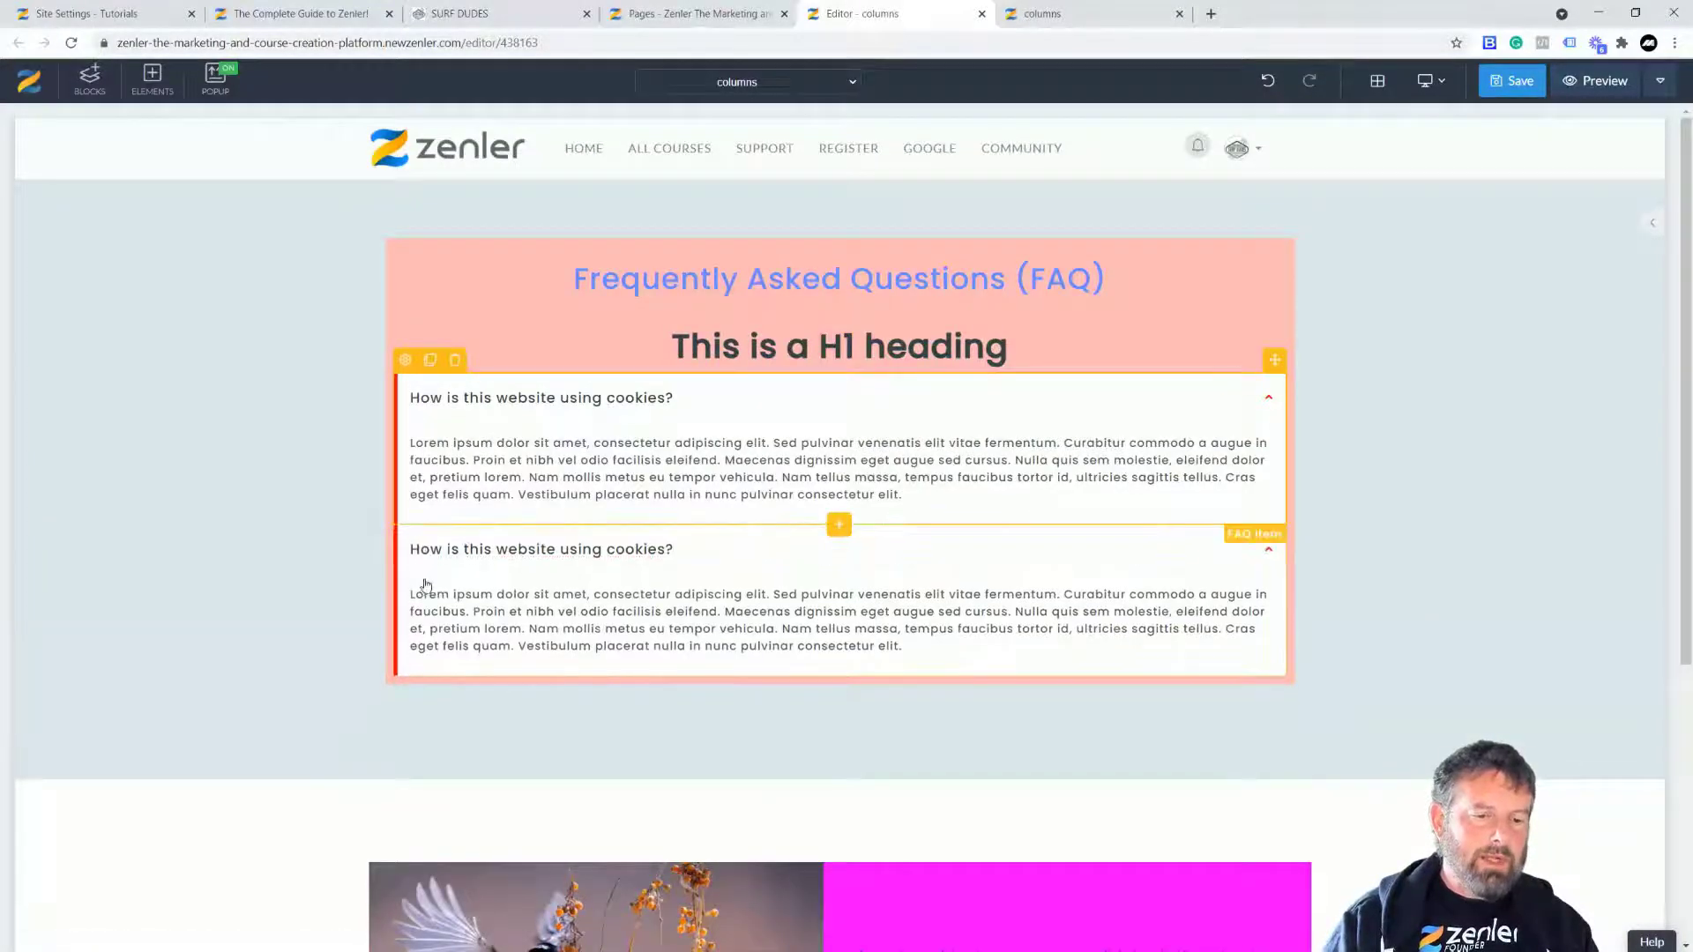
click(431, 362)
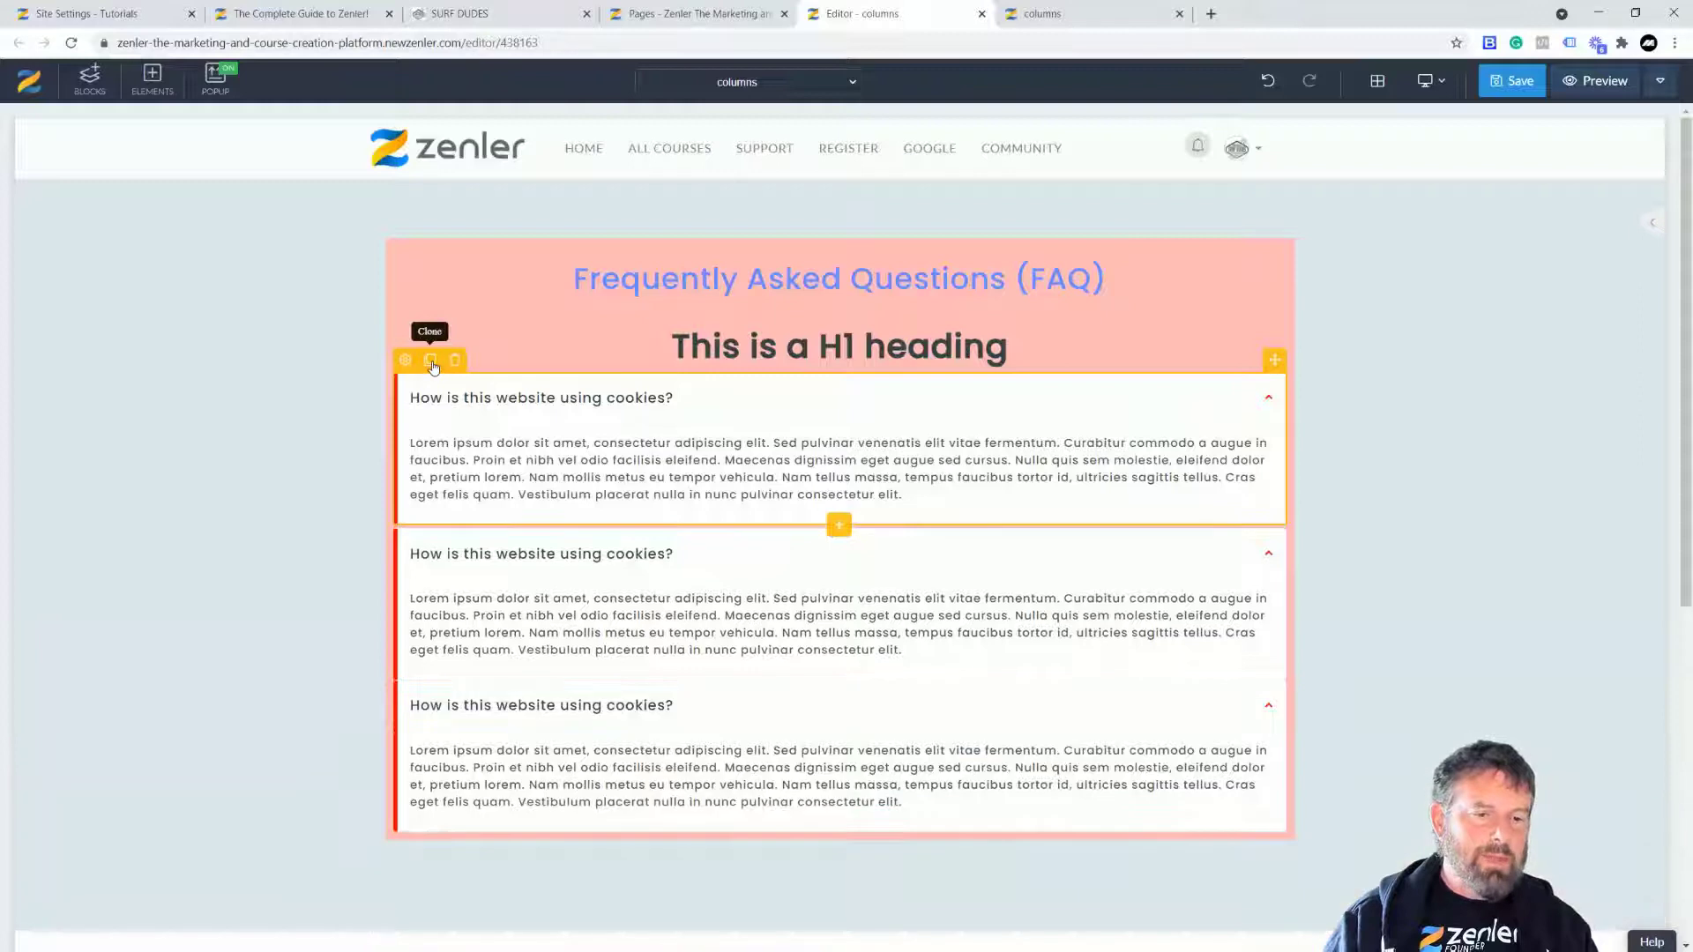
click(429, 361)
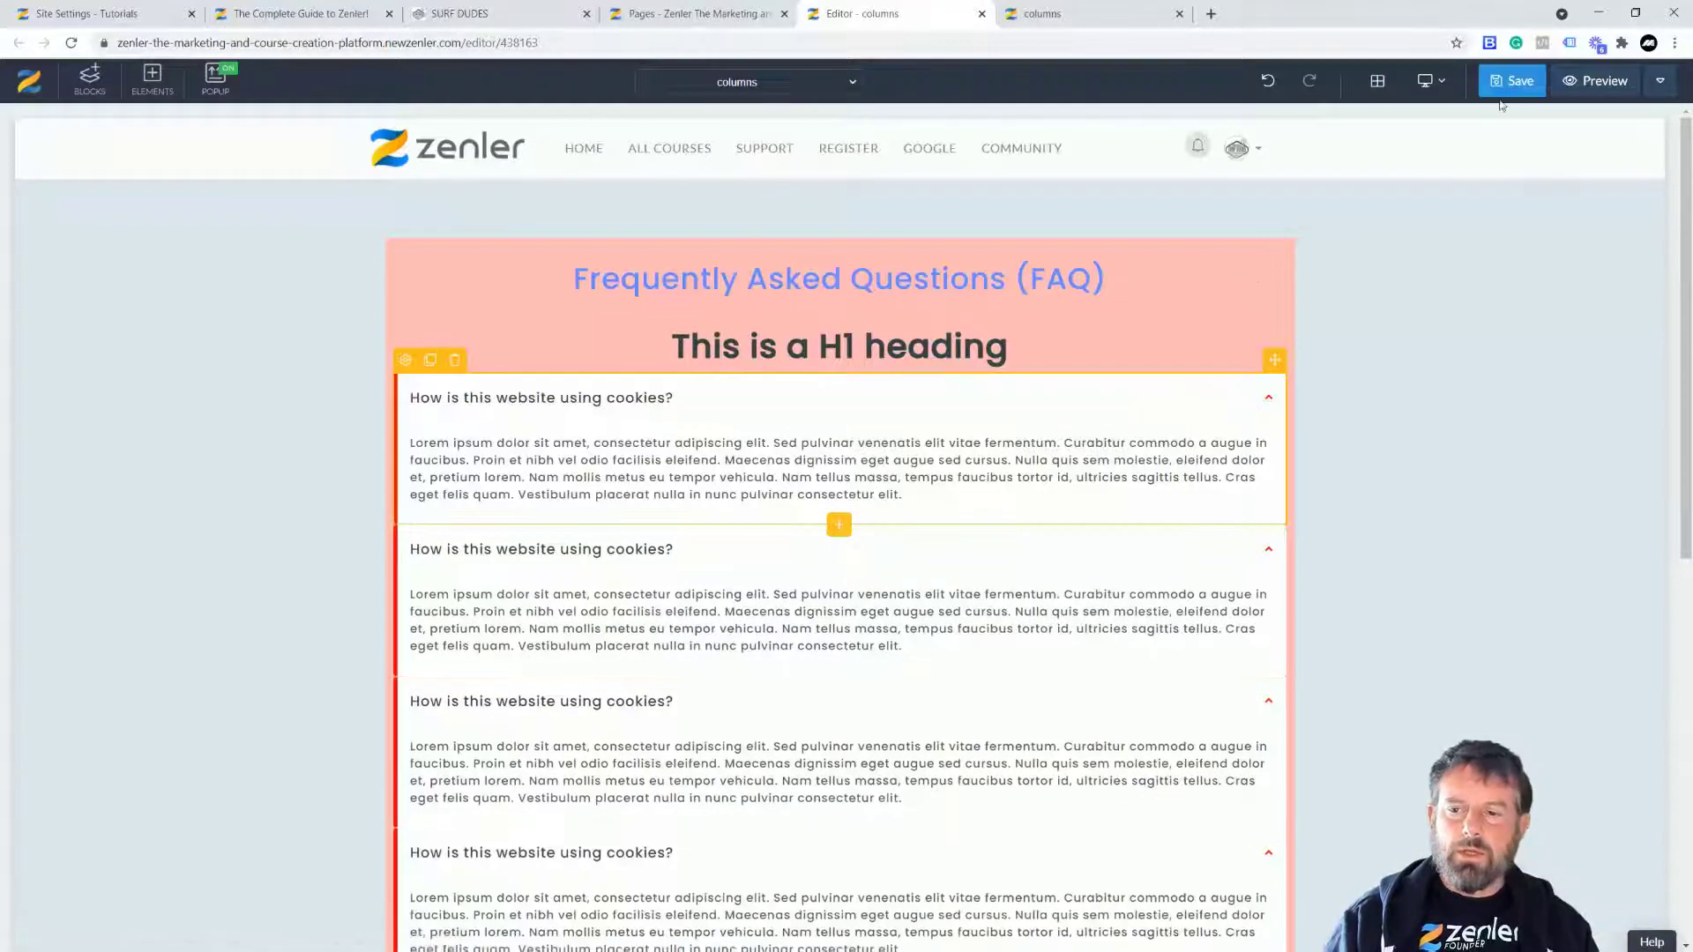
click(1514, 85)
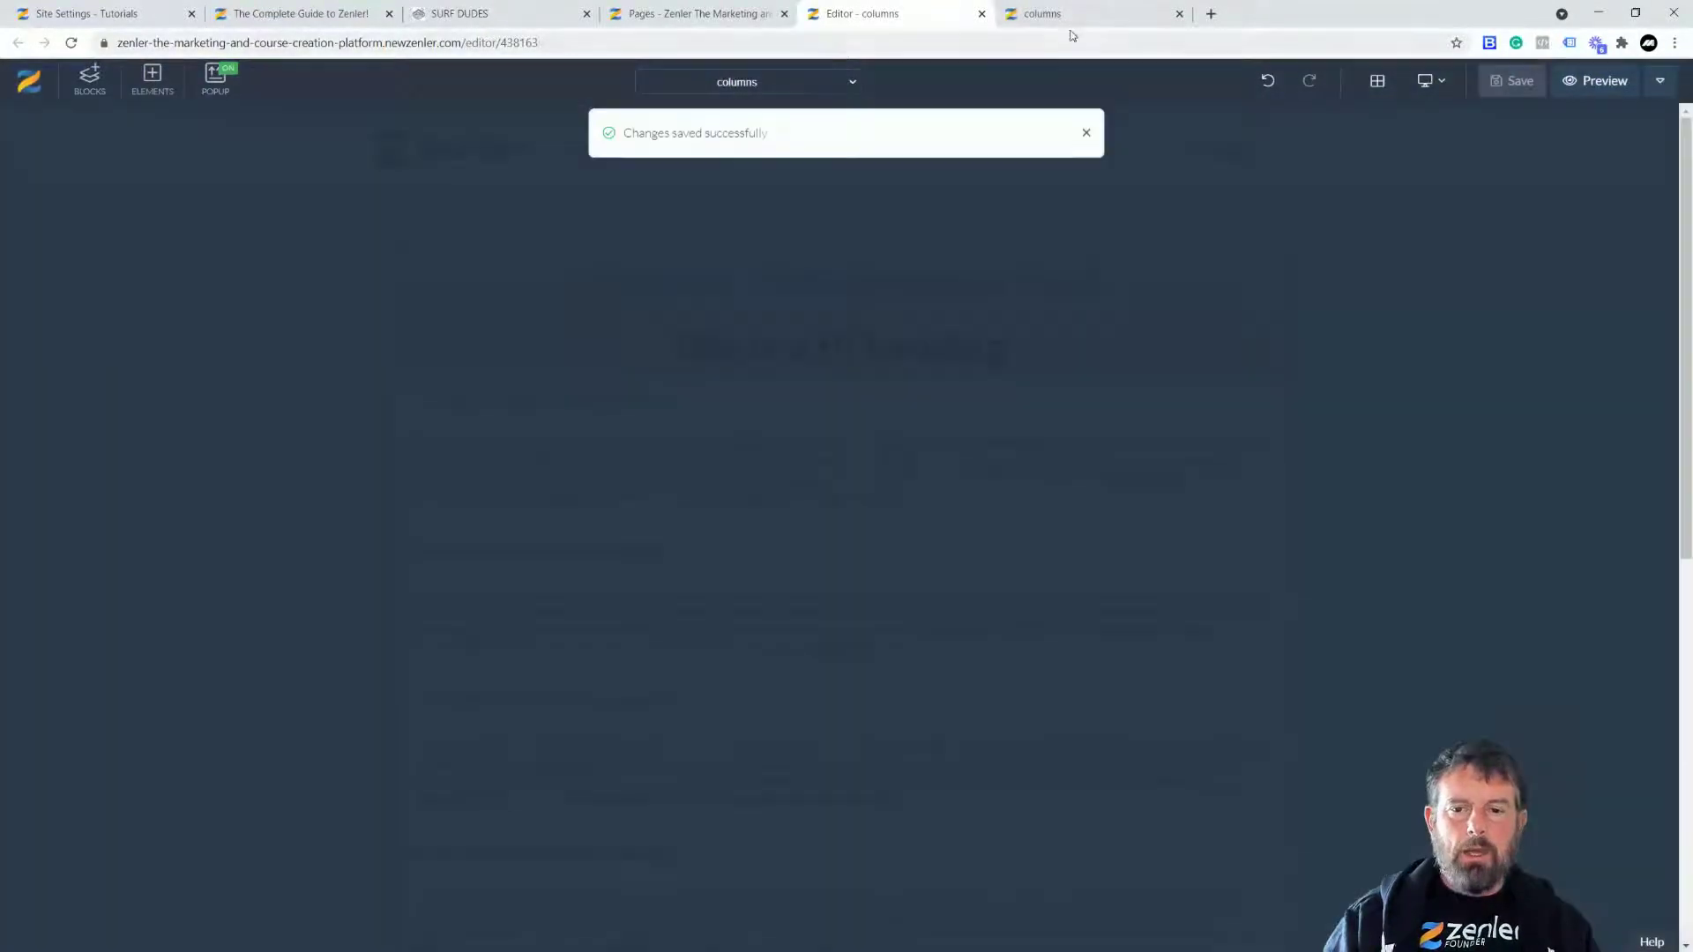
- Reload the page preview and test expanding and collapsing the cloned FAQ items
click(1072, 20)
click(71, 42)
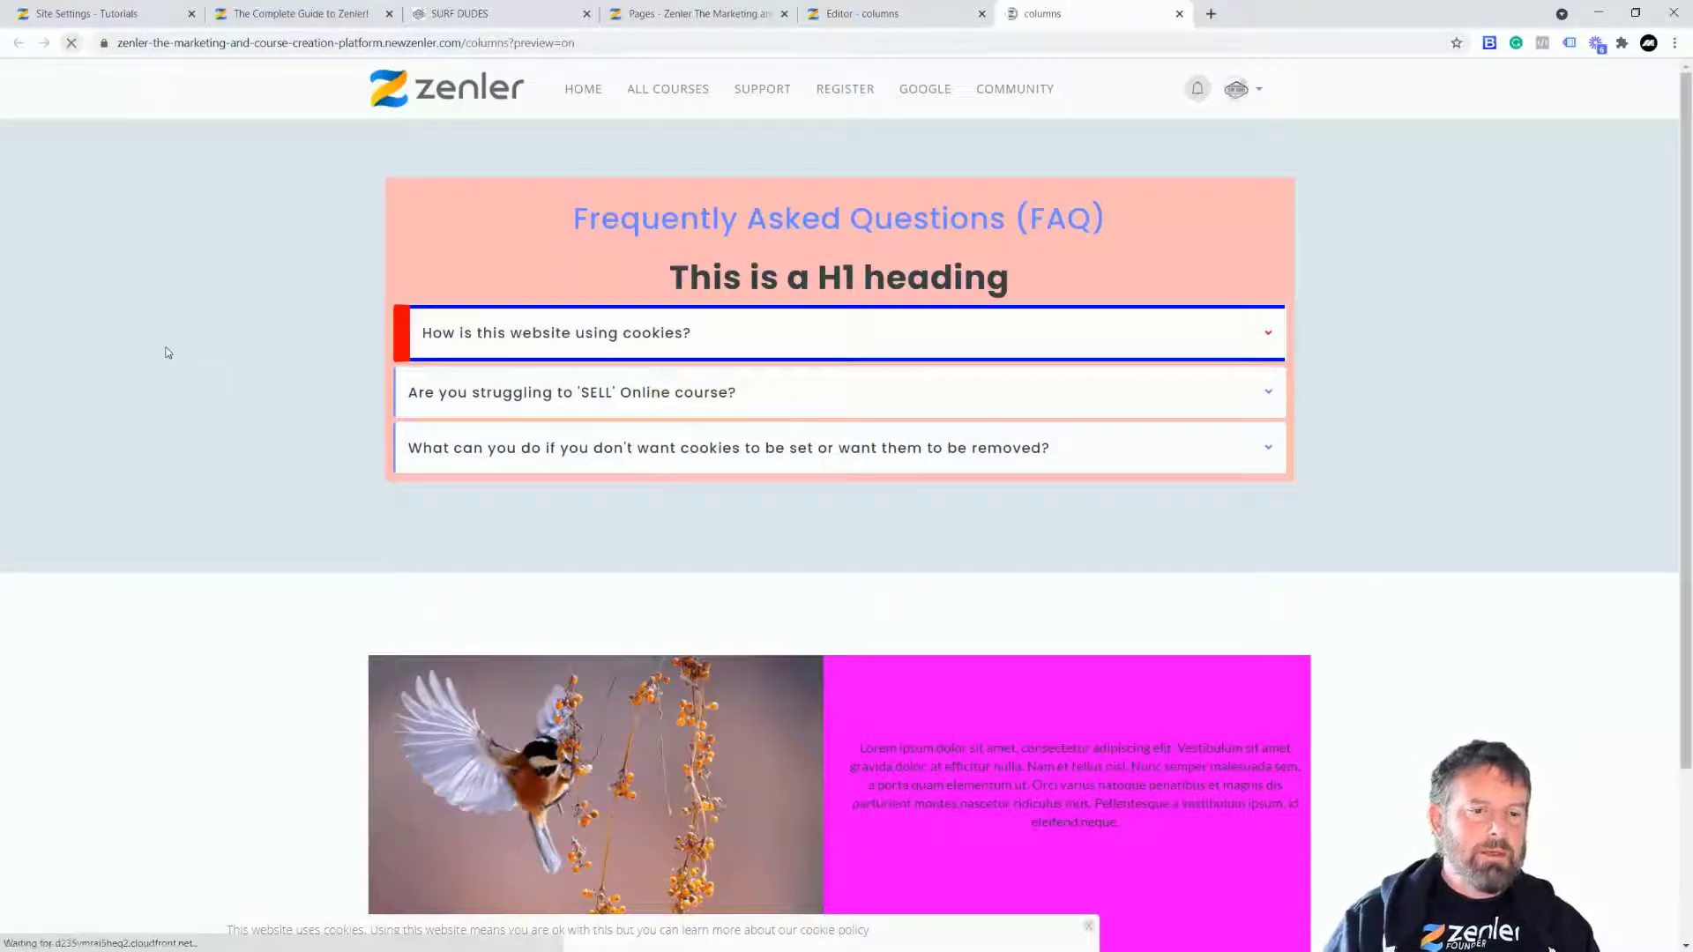
click(1270, 388)
click(1270, 401)
click(1269, 441)
click(1268, 379)
click(1267, 381)
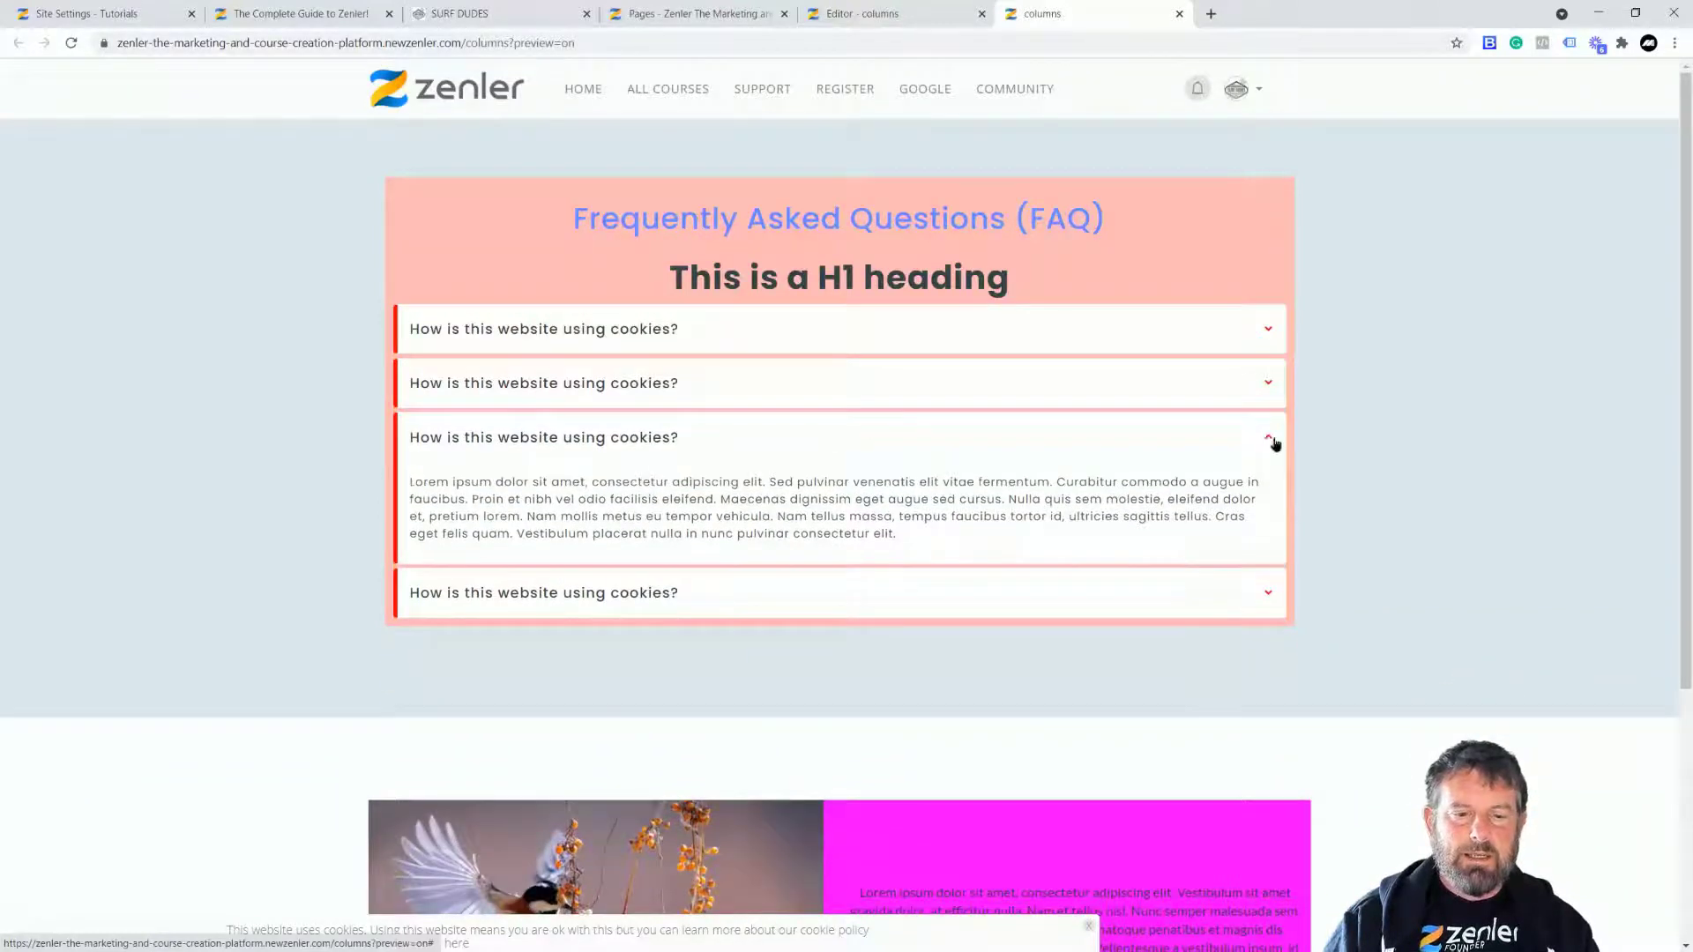
click(1270, 440)
- Back in the editor, center the first FAQ item's title and set its font size to 35 px
click(862, 13)
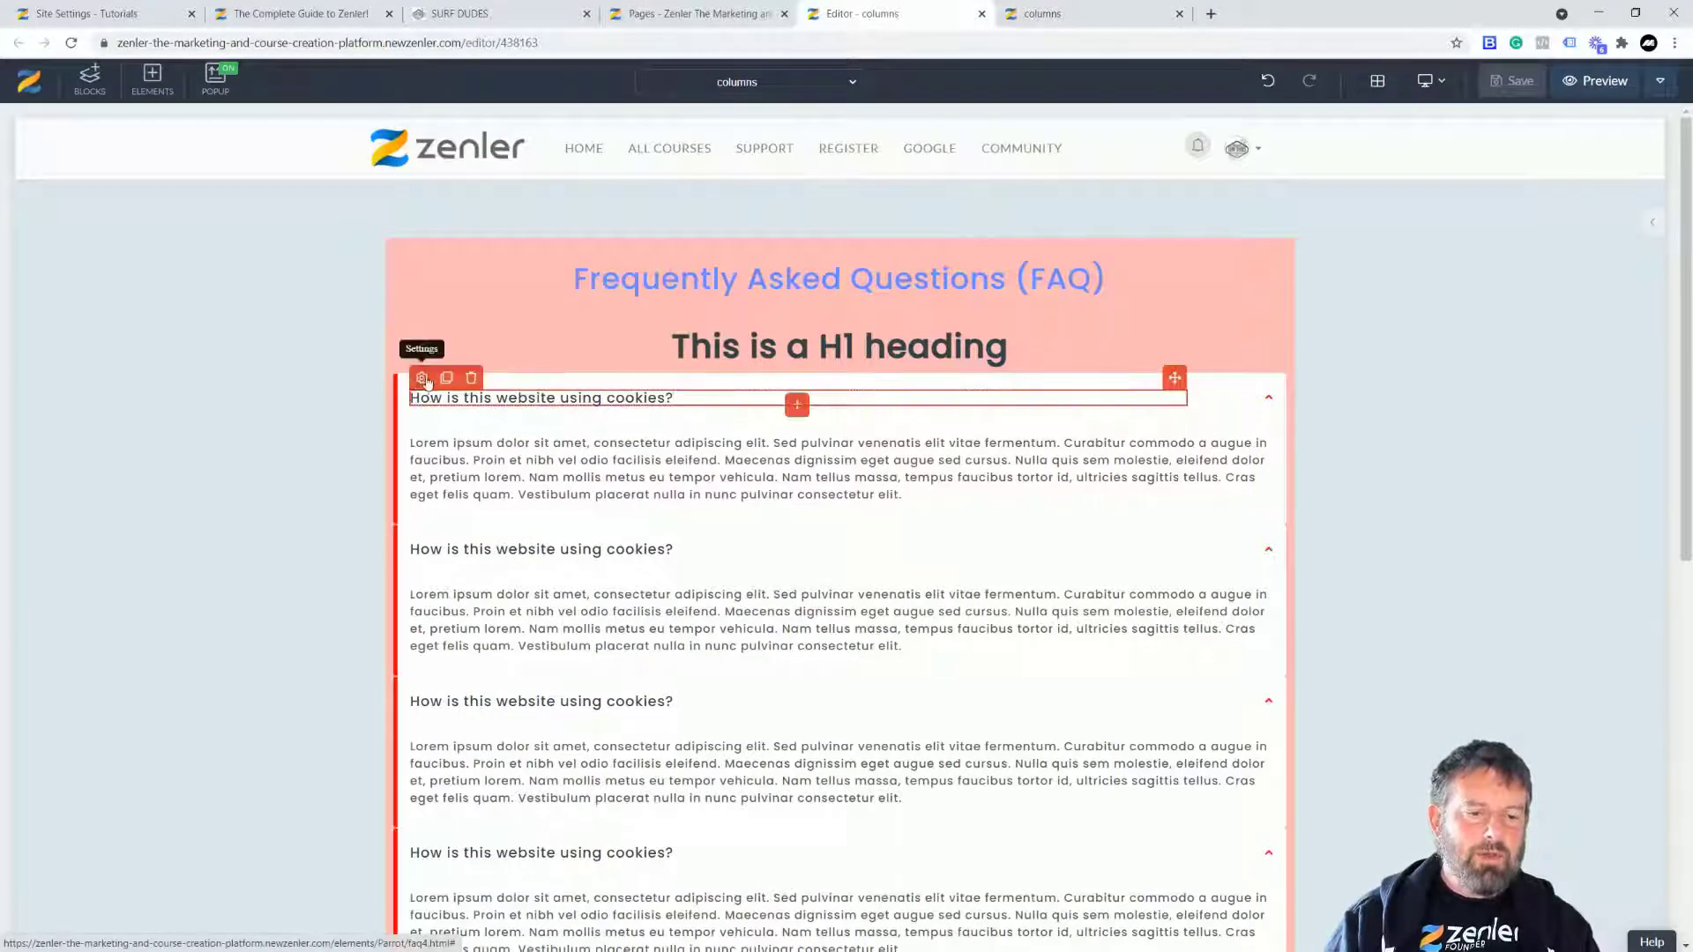
click(421, 378)
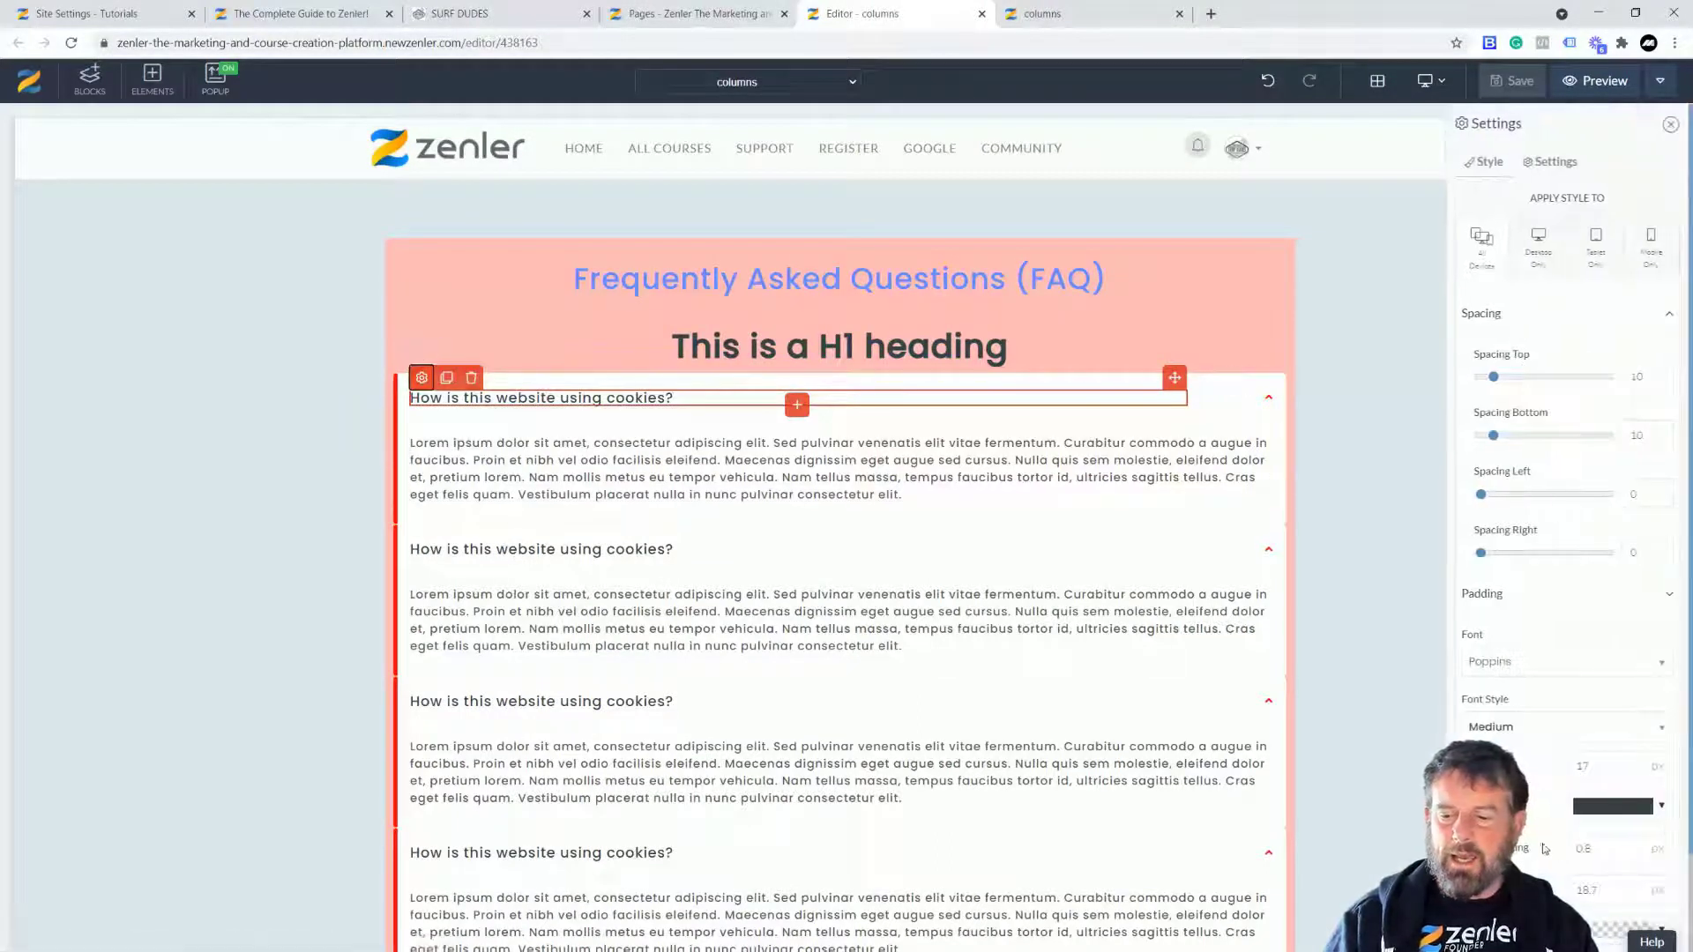
scroll(1610, 800, down, 2)
click(1596, 935)
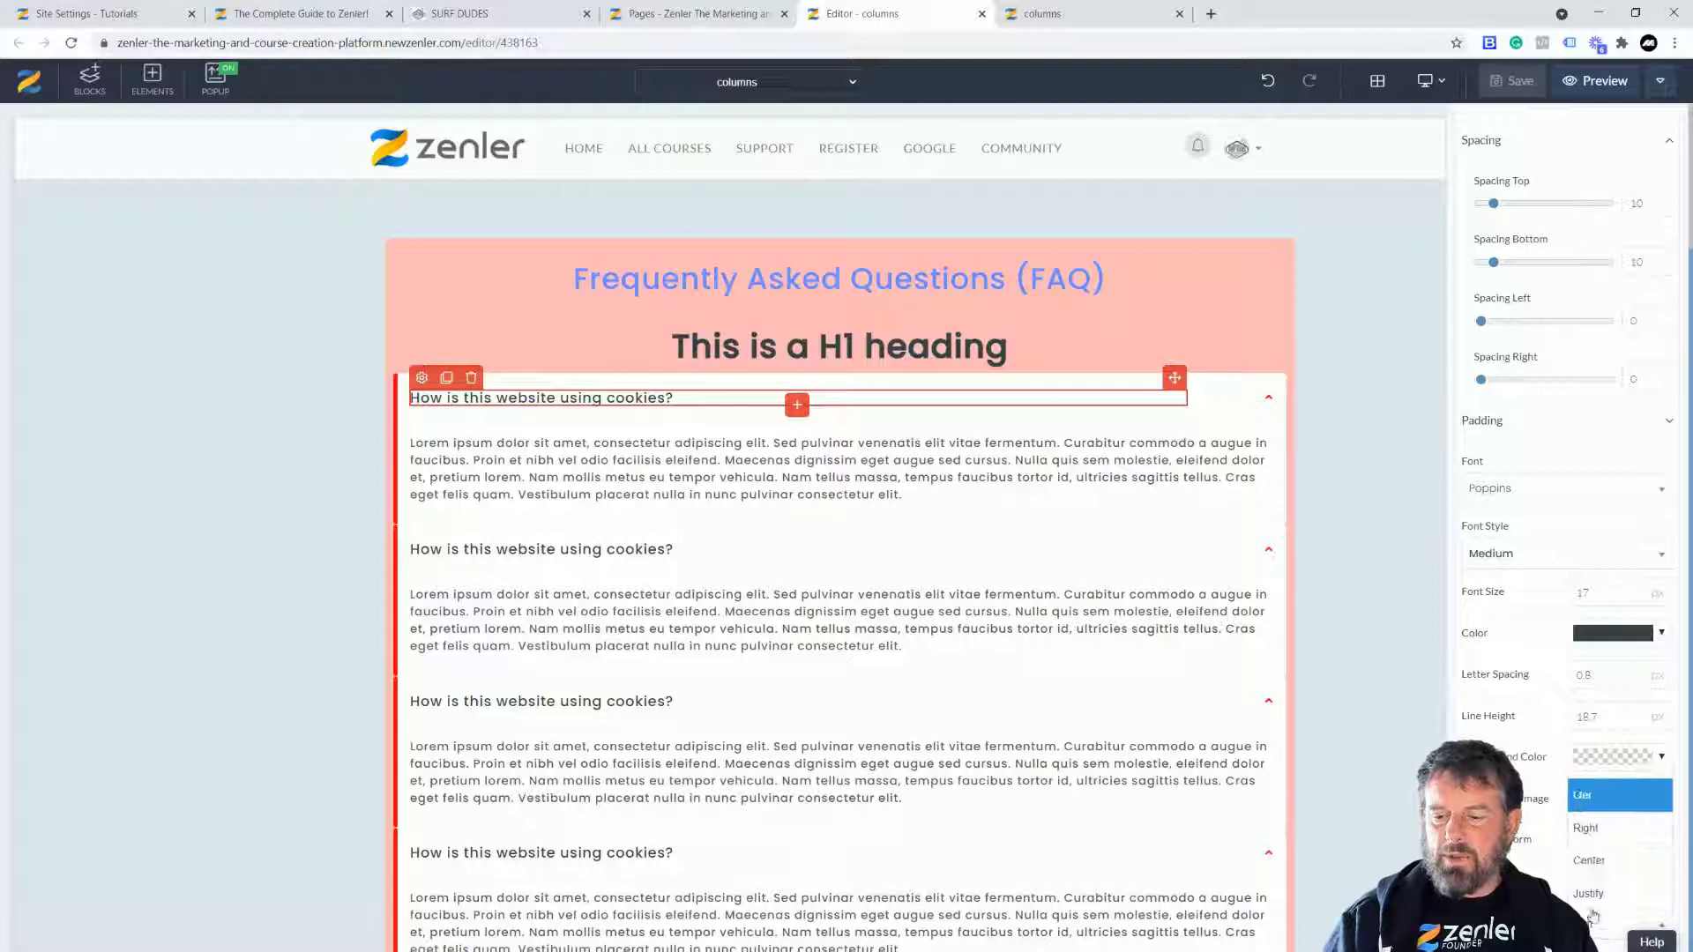
click(1592, 832)
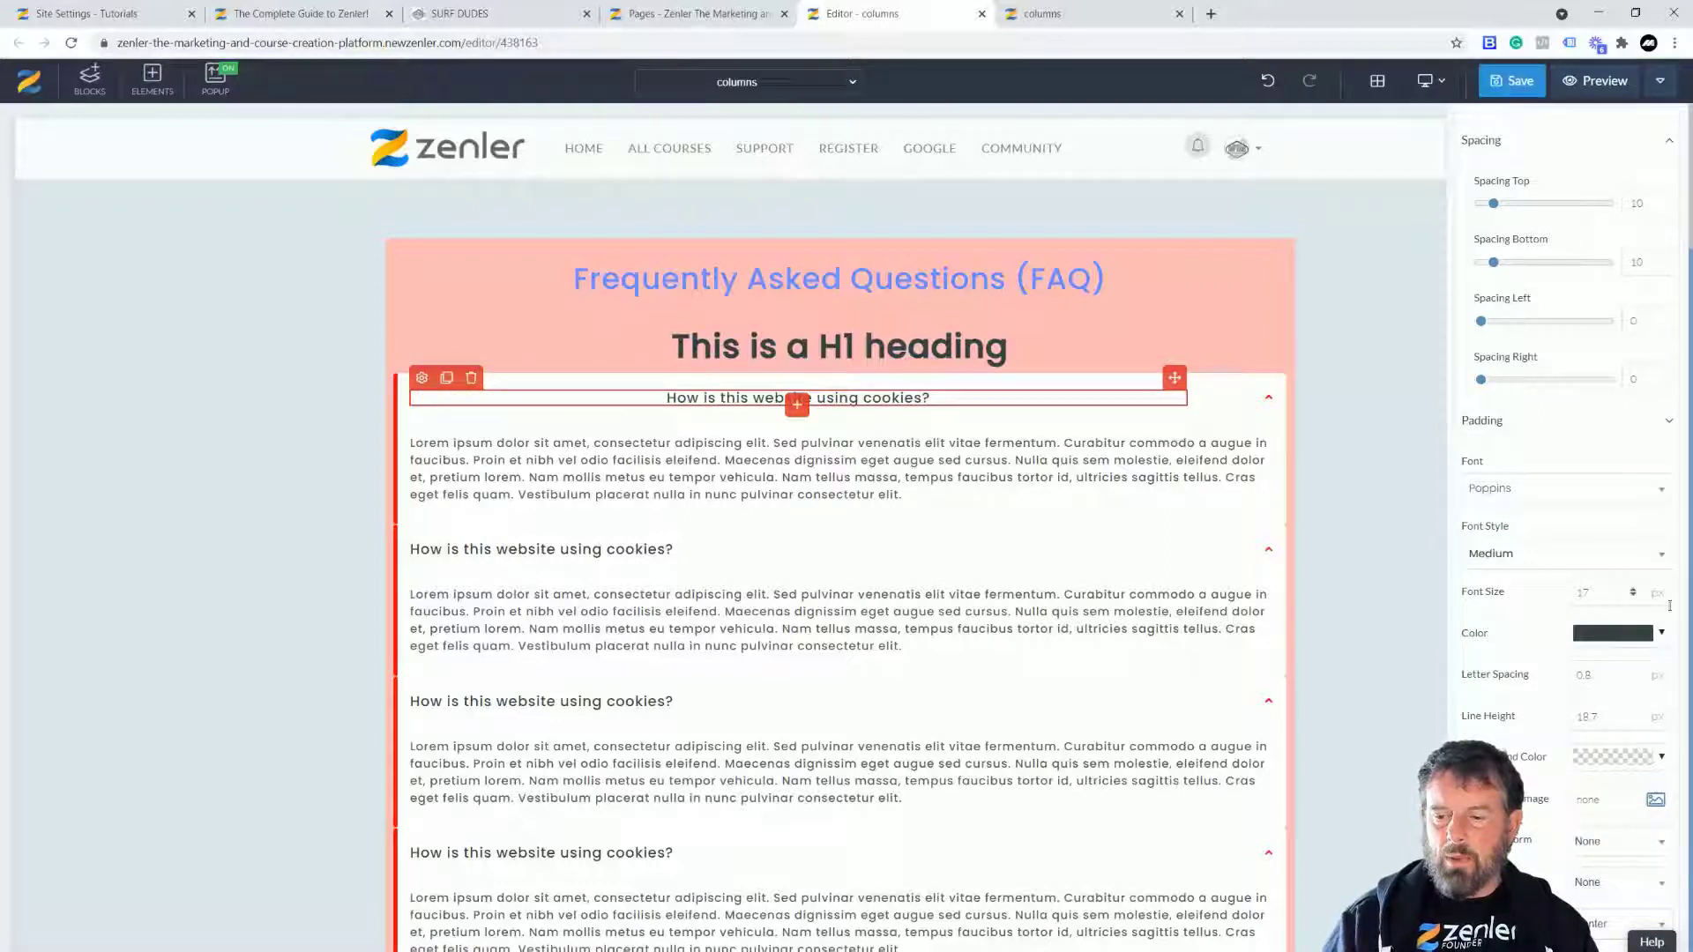
text(30)
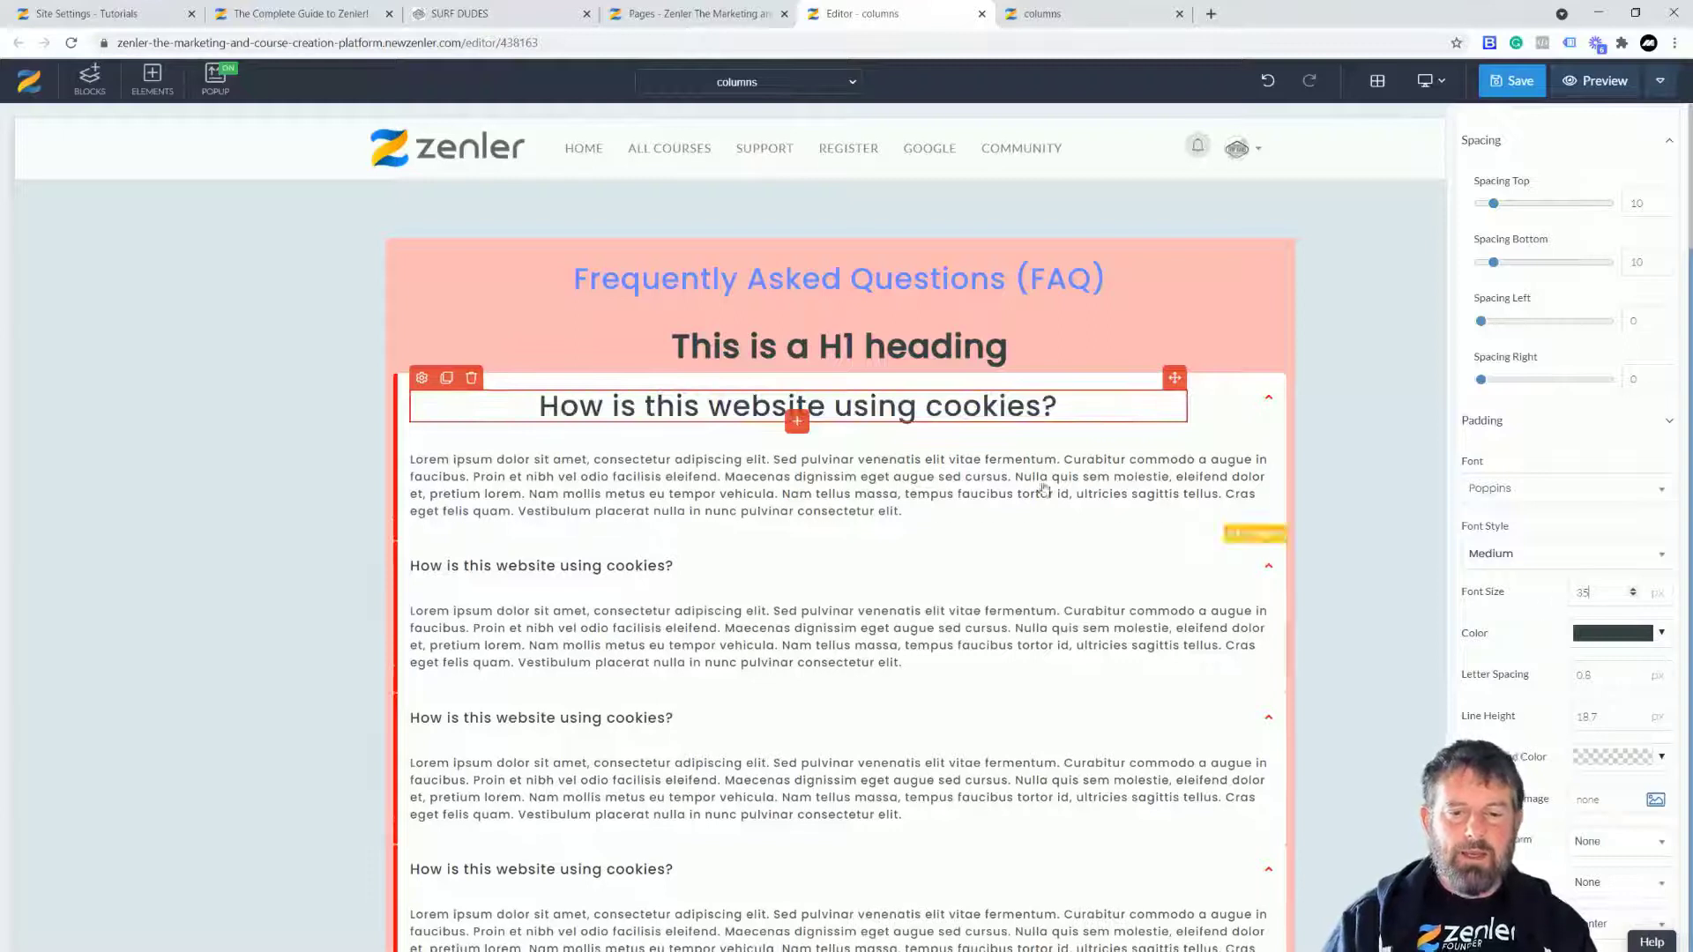
- Add a Submit button element below the answer text of the first FAQ item
click(933, 479)
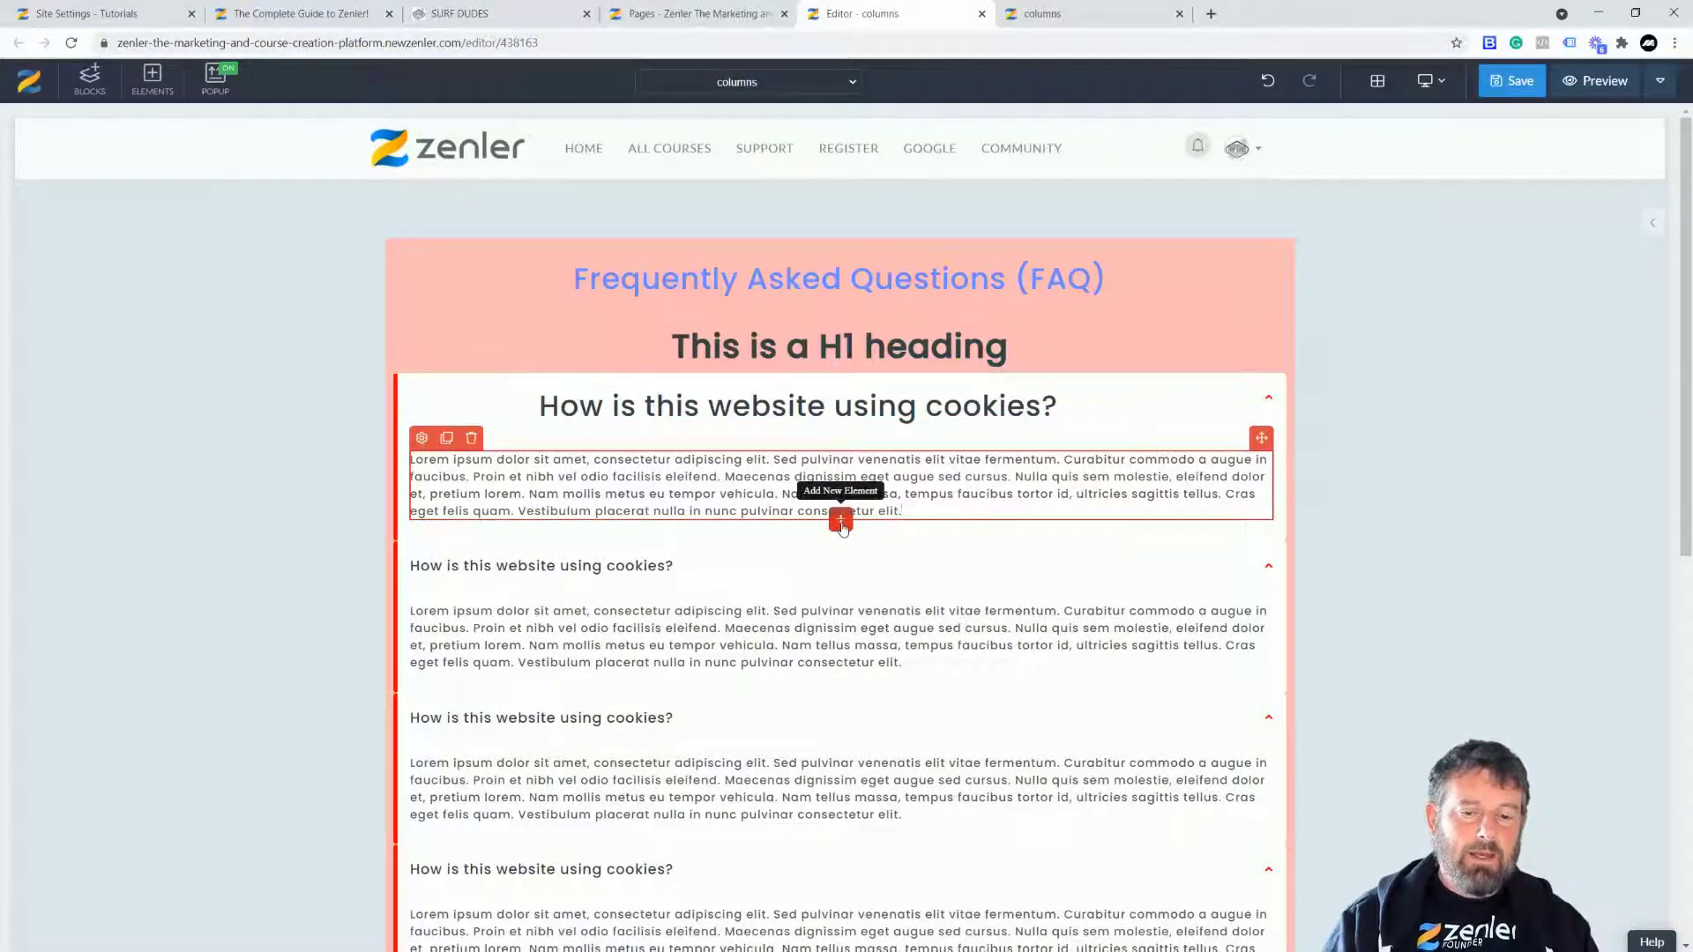
click(842, 524)
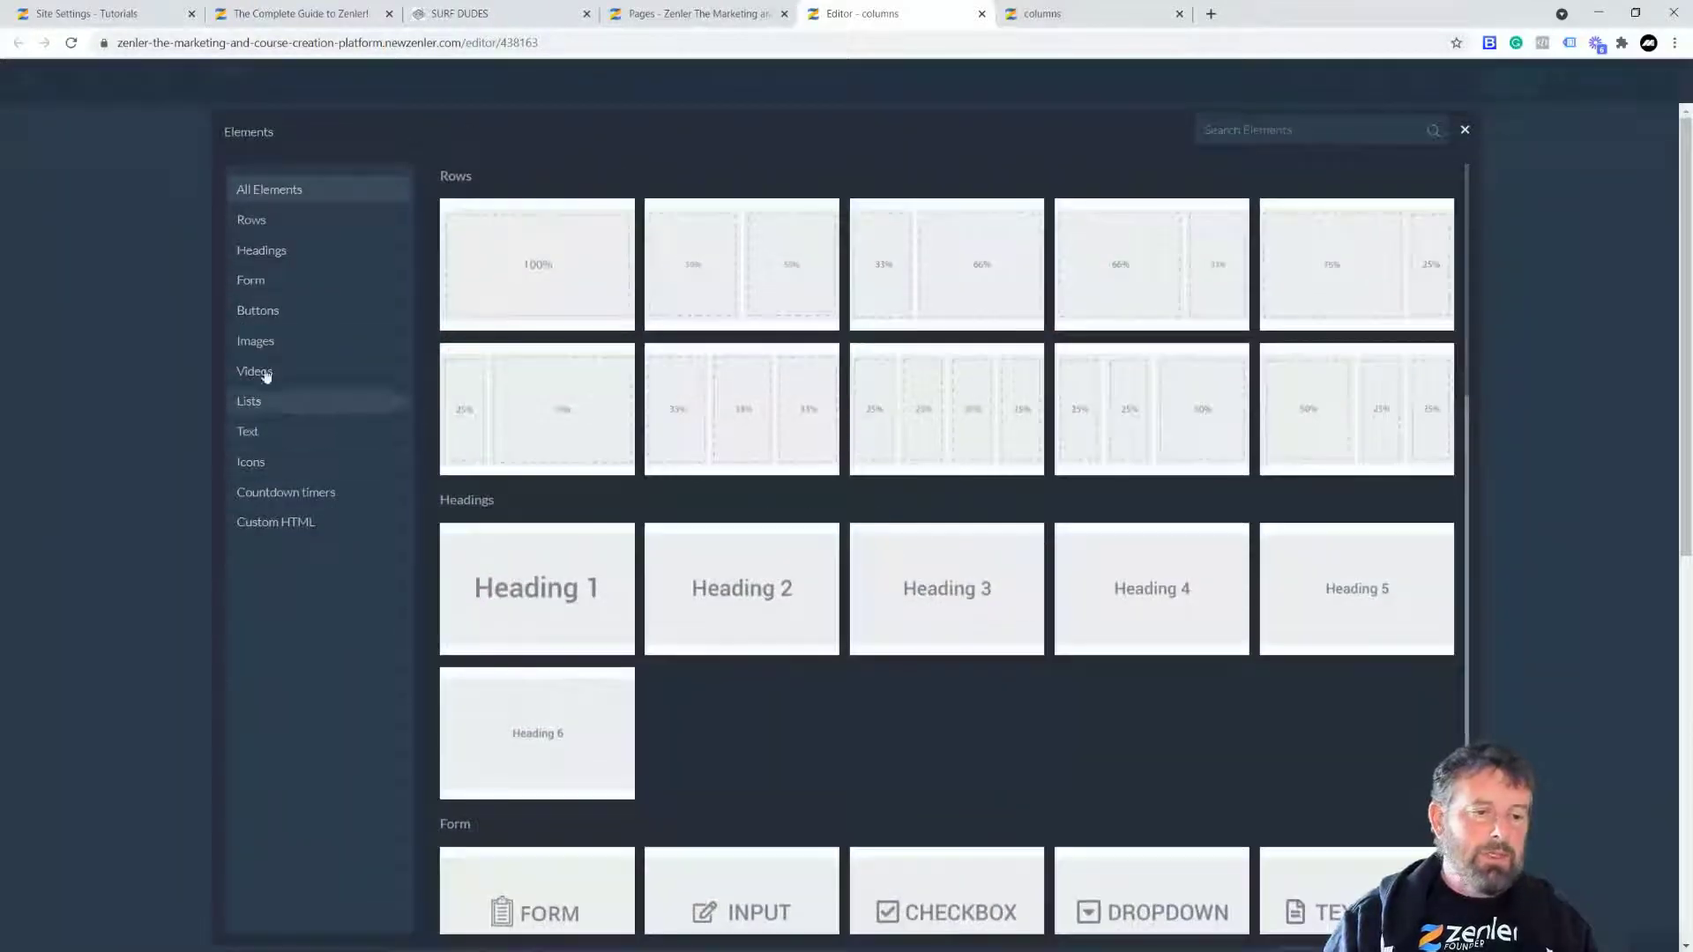
click(258, 311)
click(537, 228)
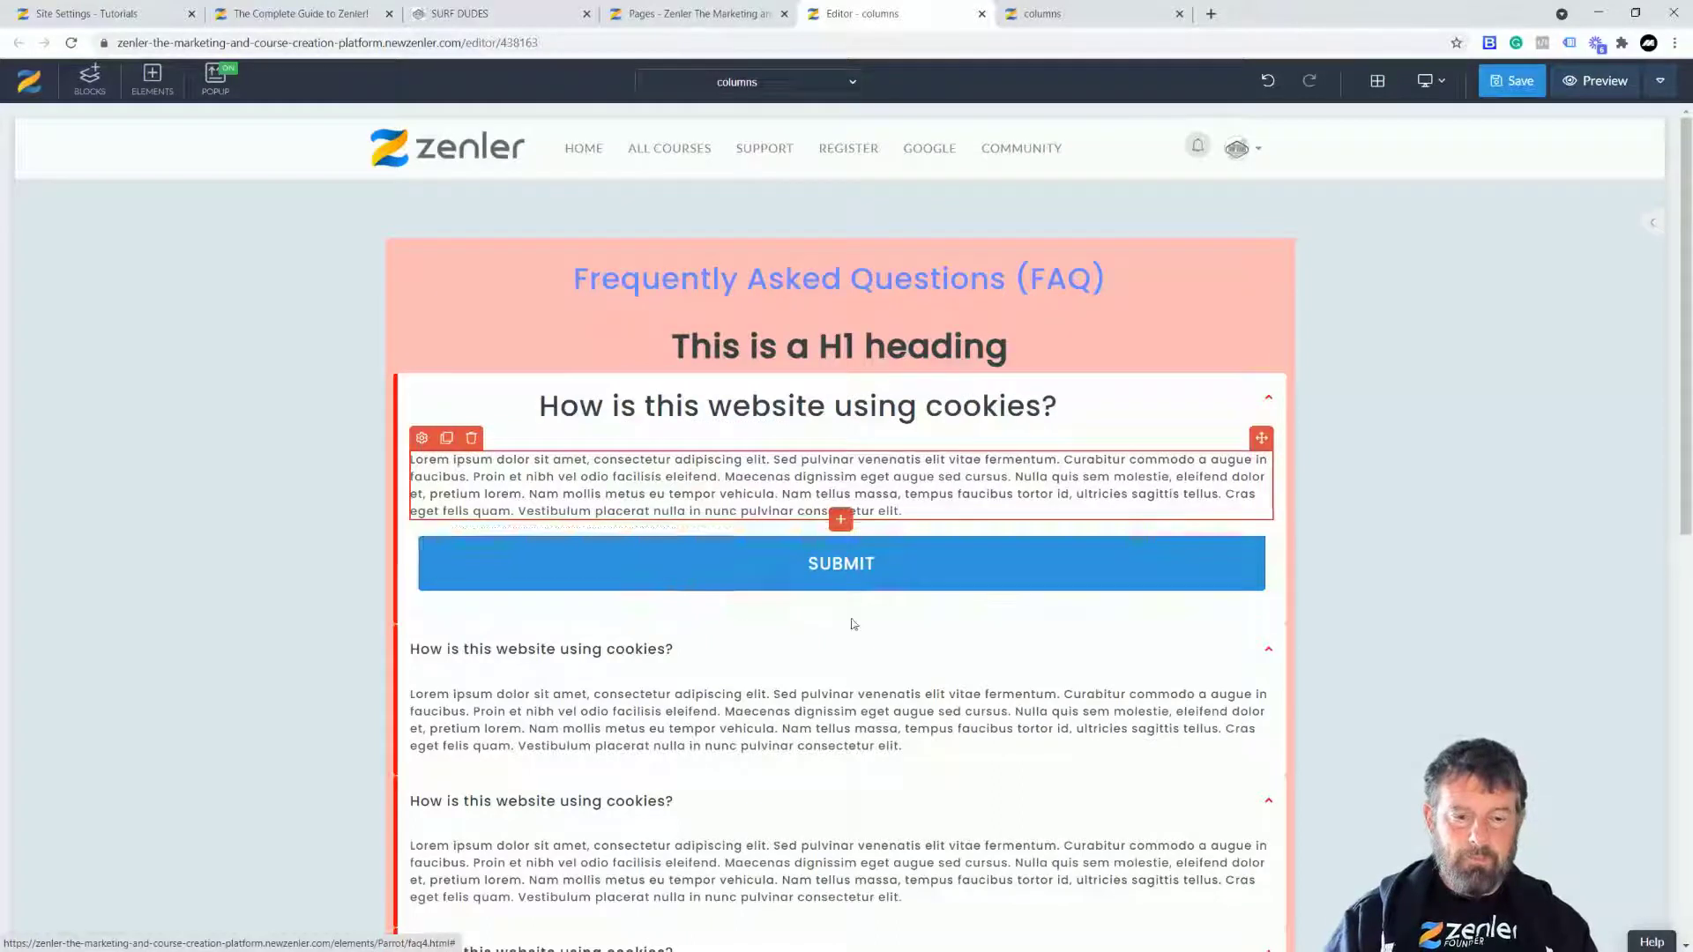
- Insert a two-column 50/50 row below the first FAQ item's answer text and place the 'Roadmap to Launch Your Site' video in its left column
click(841, 522)
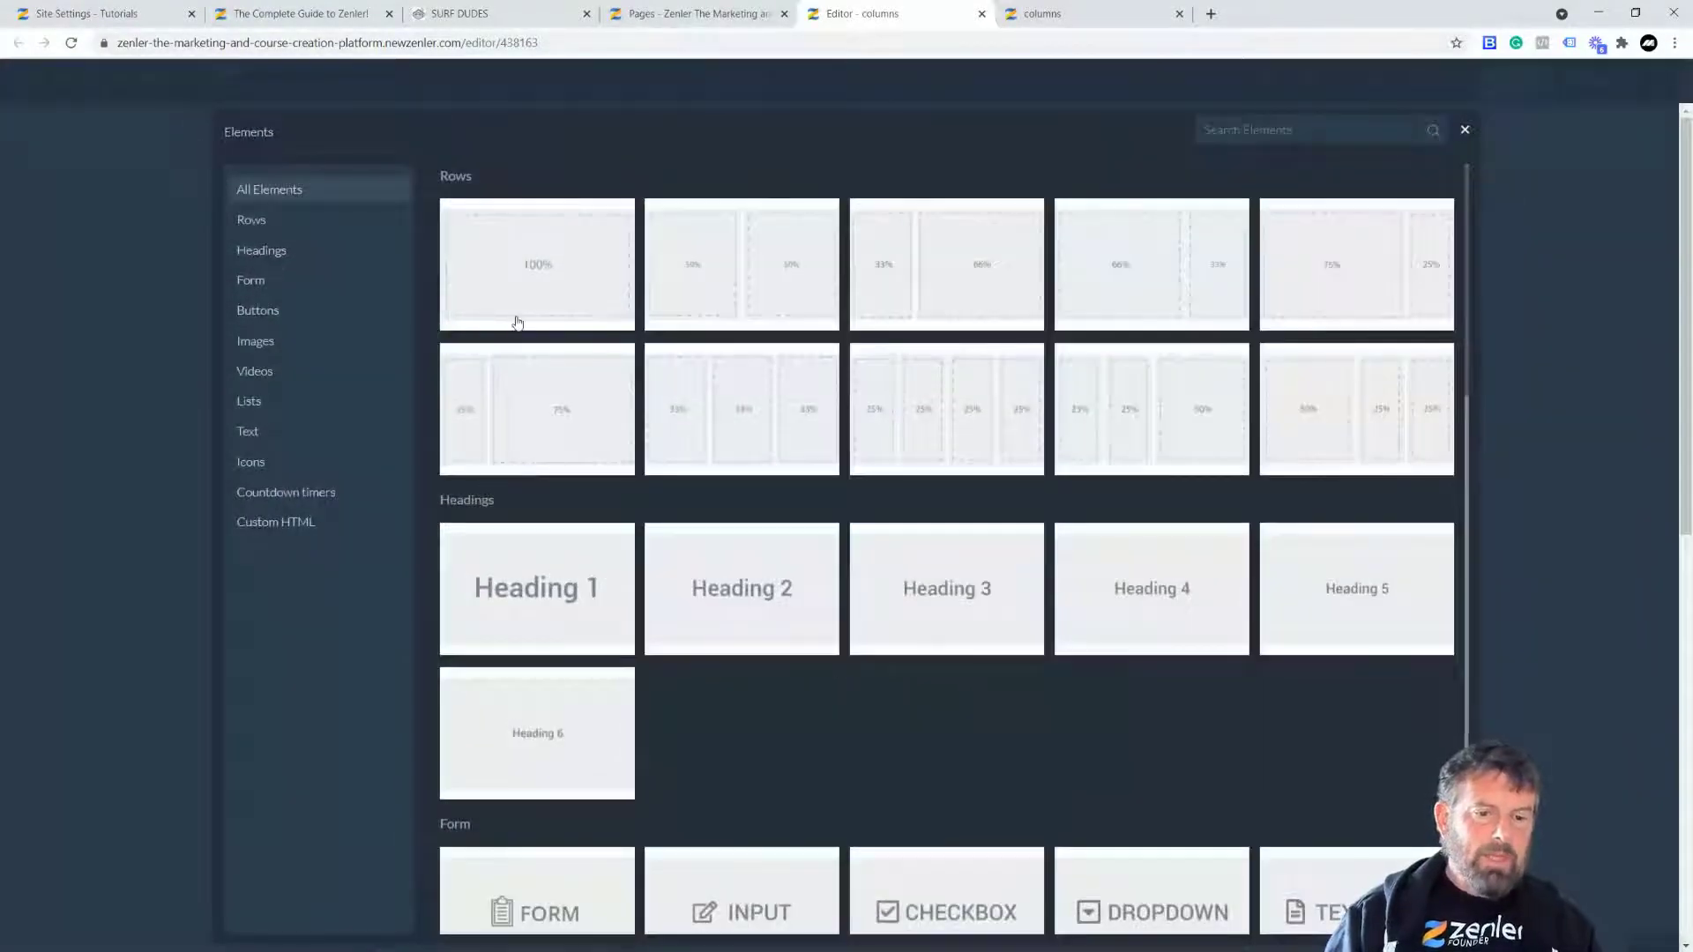
click(770, 280)
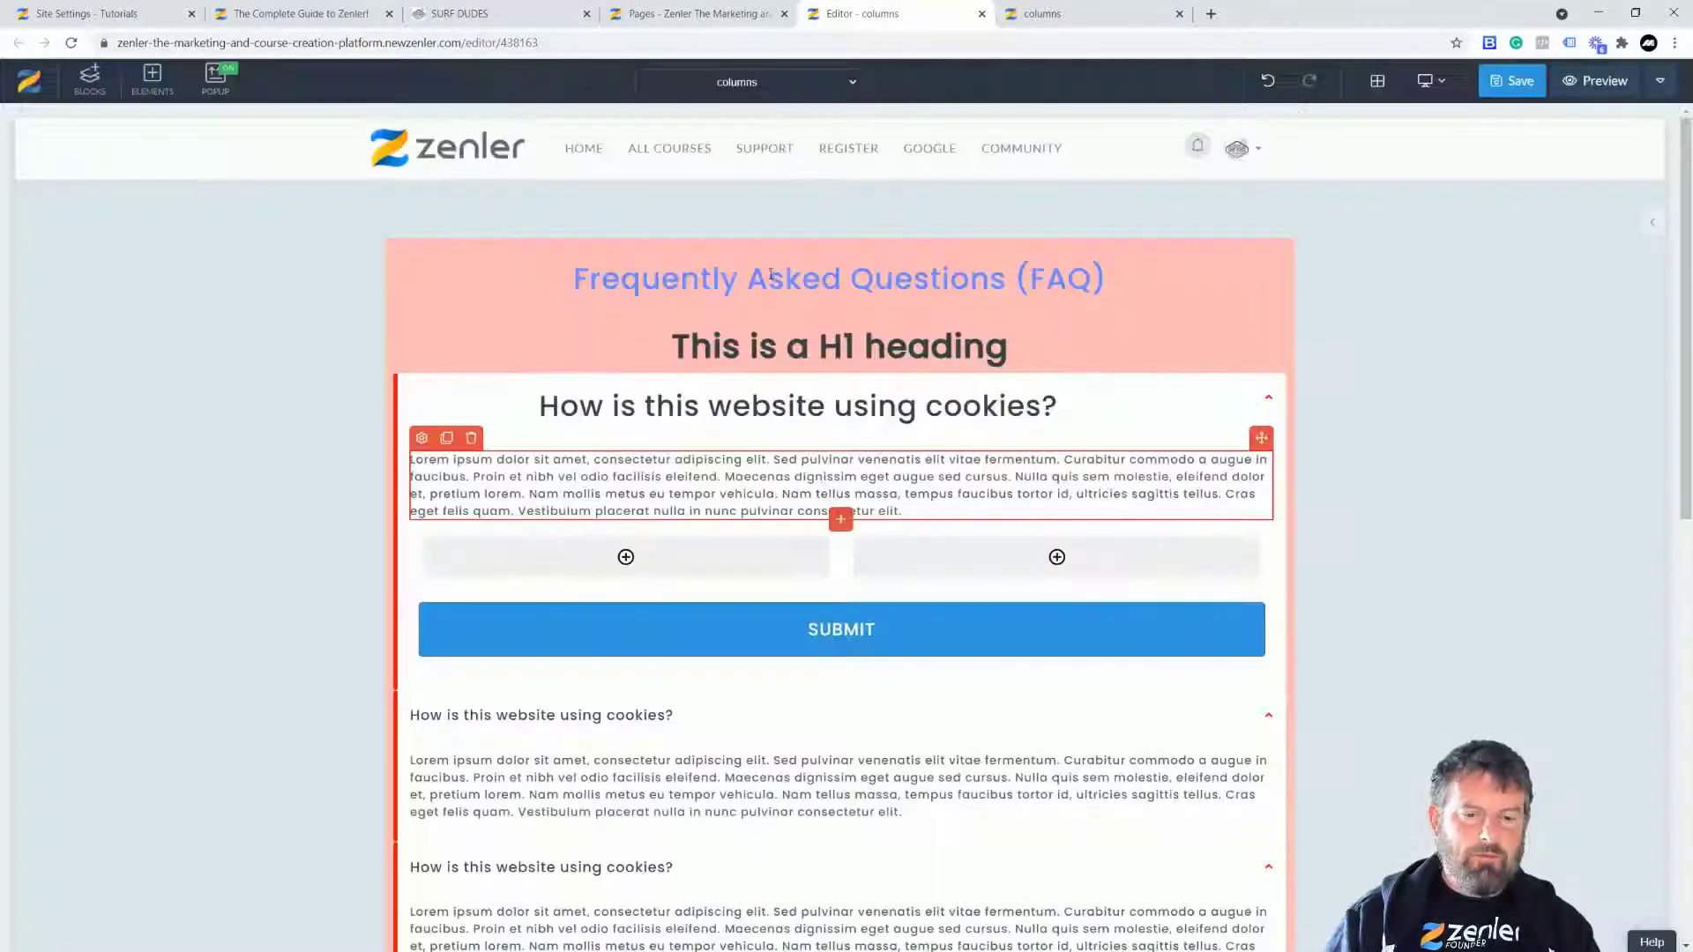
click(623, 561)
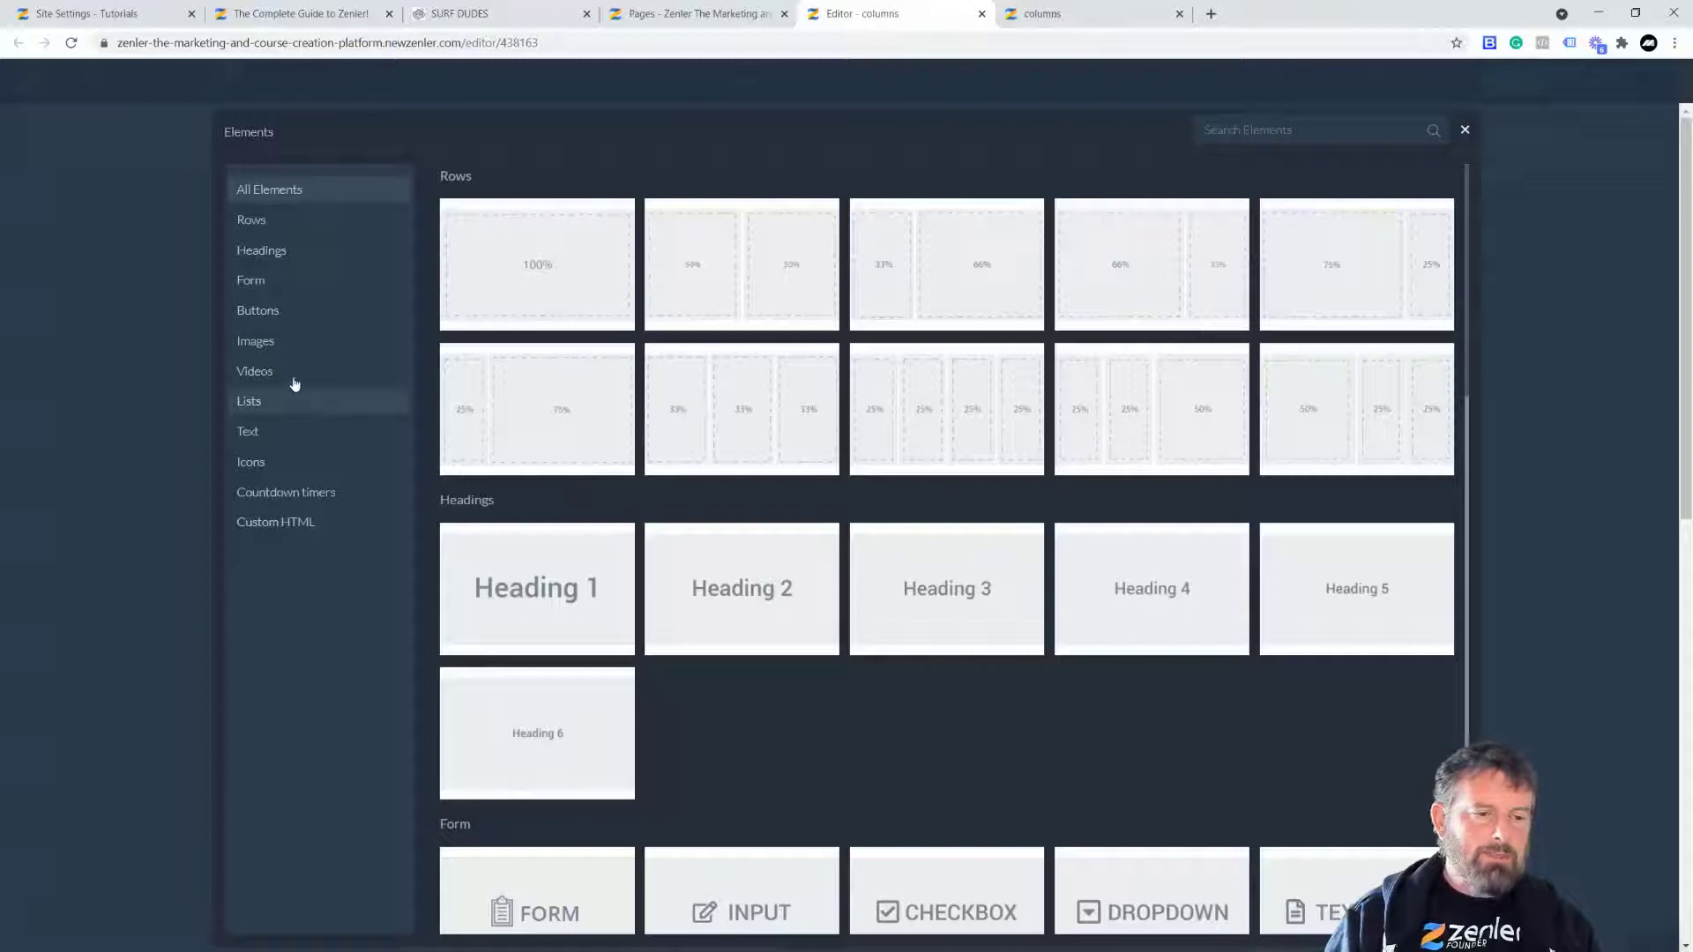
click(294, 378)
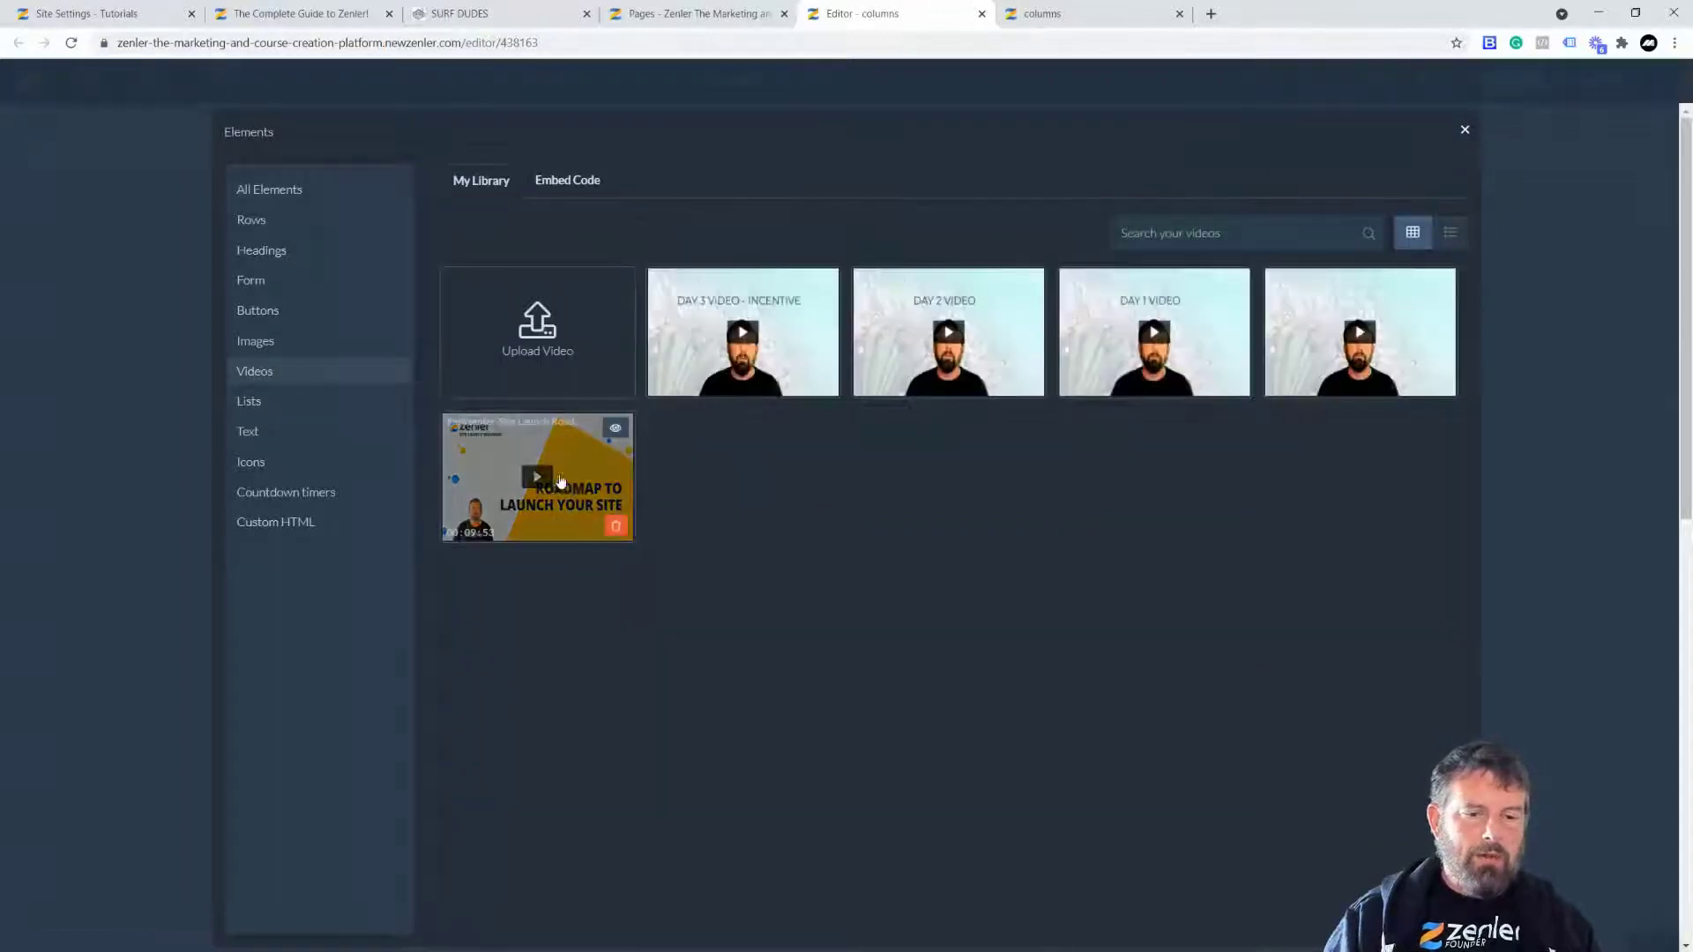
click(537, 477)
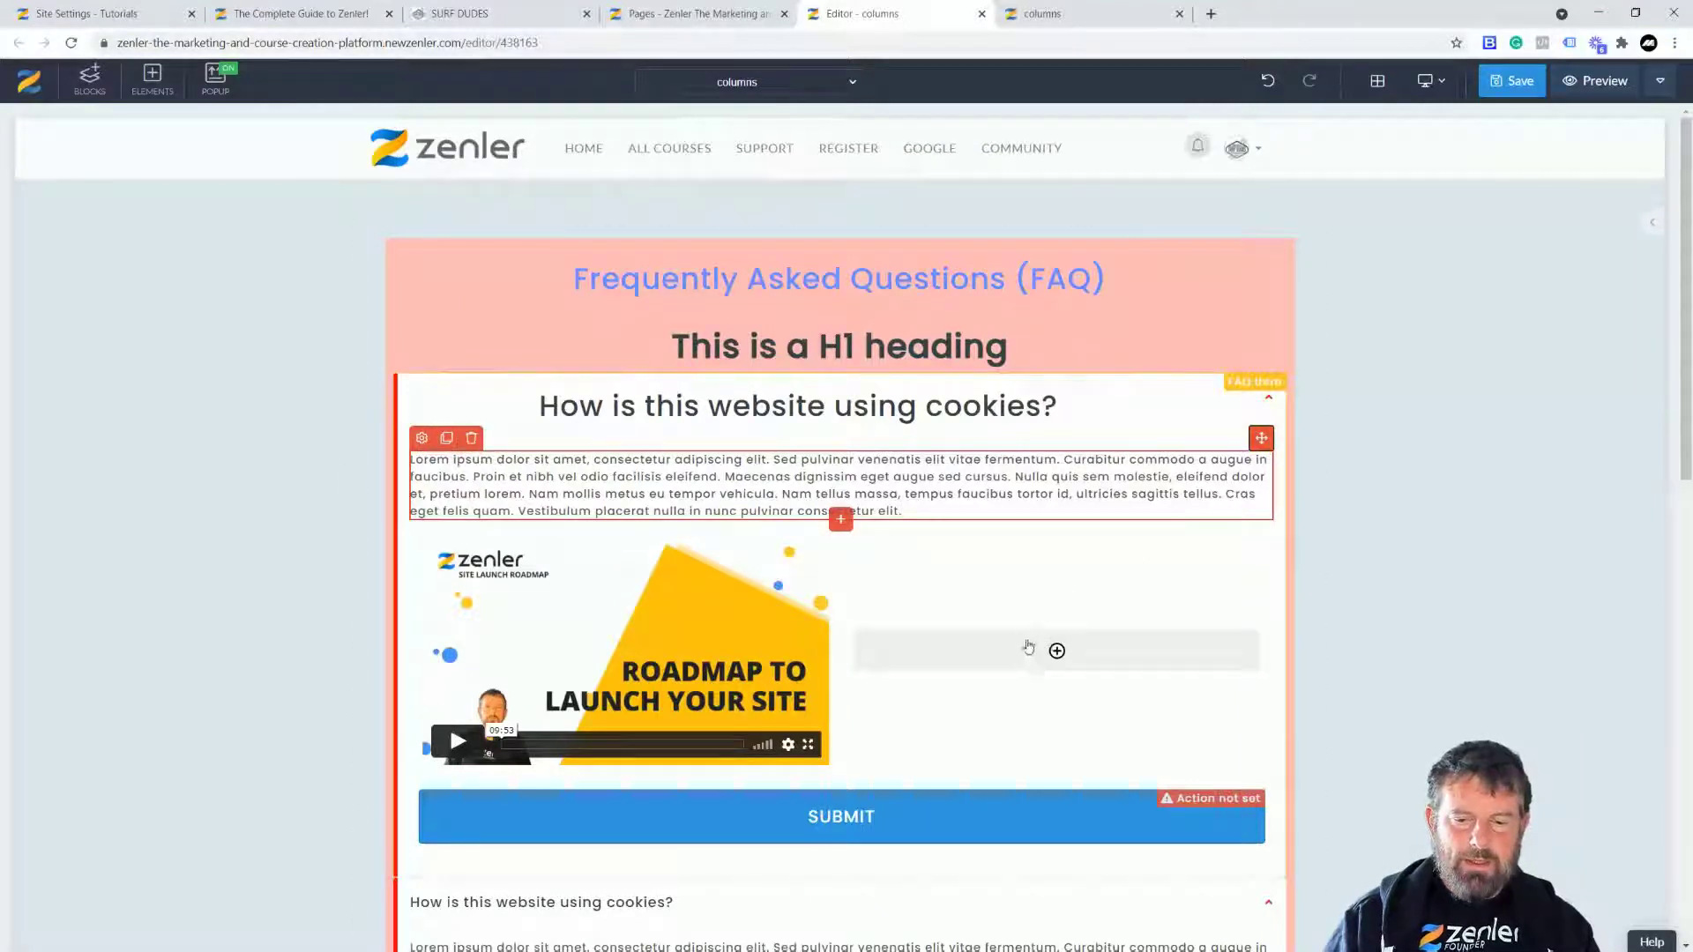
- Add a text paragraph to the row's empty right column and delete the original answer text above the row
click(1032, 650)
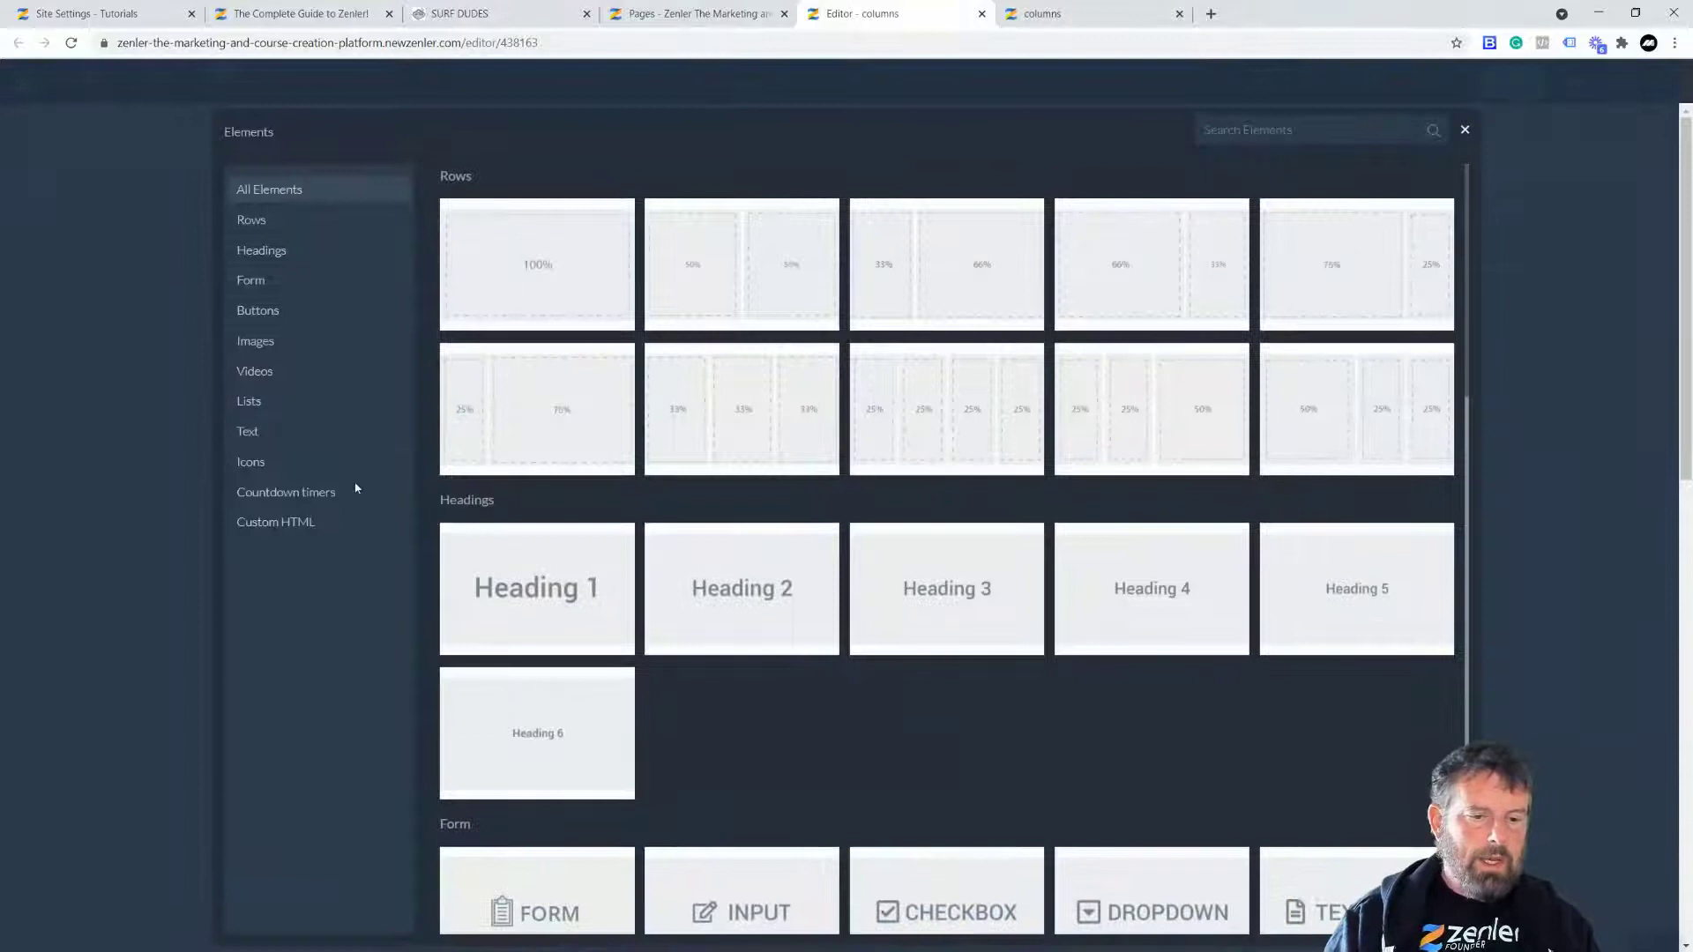
click(261, 432)
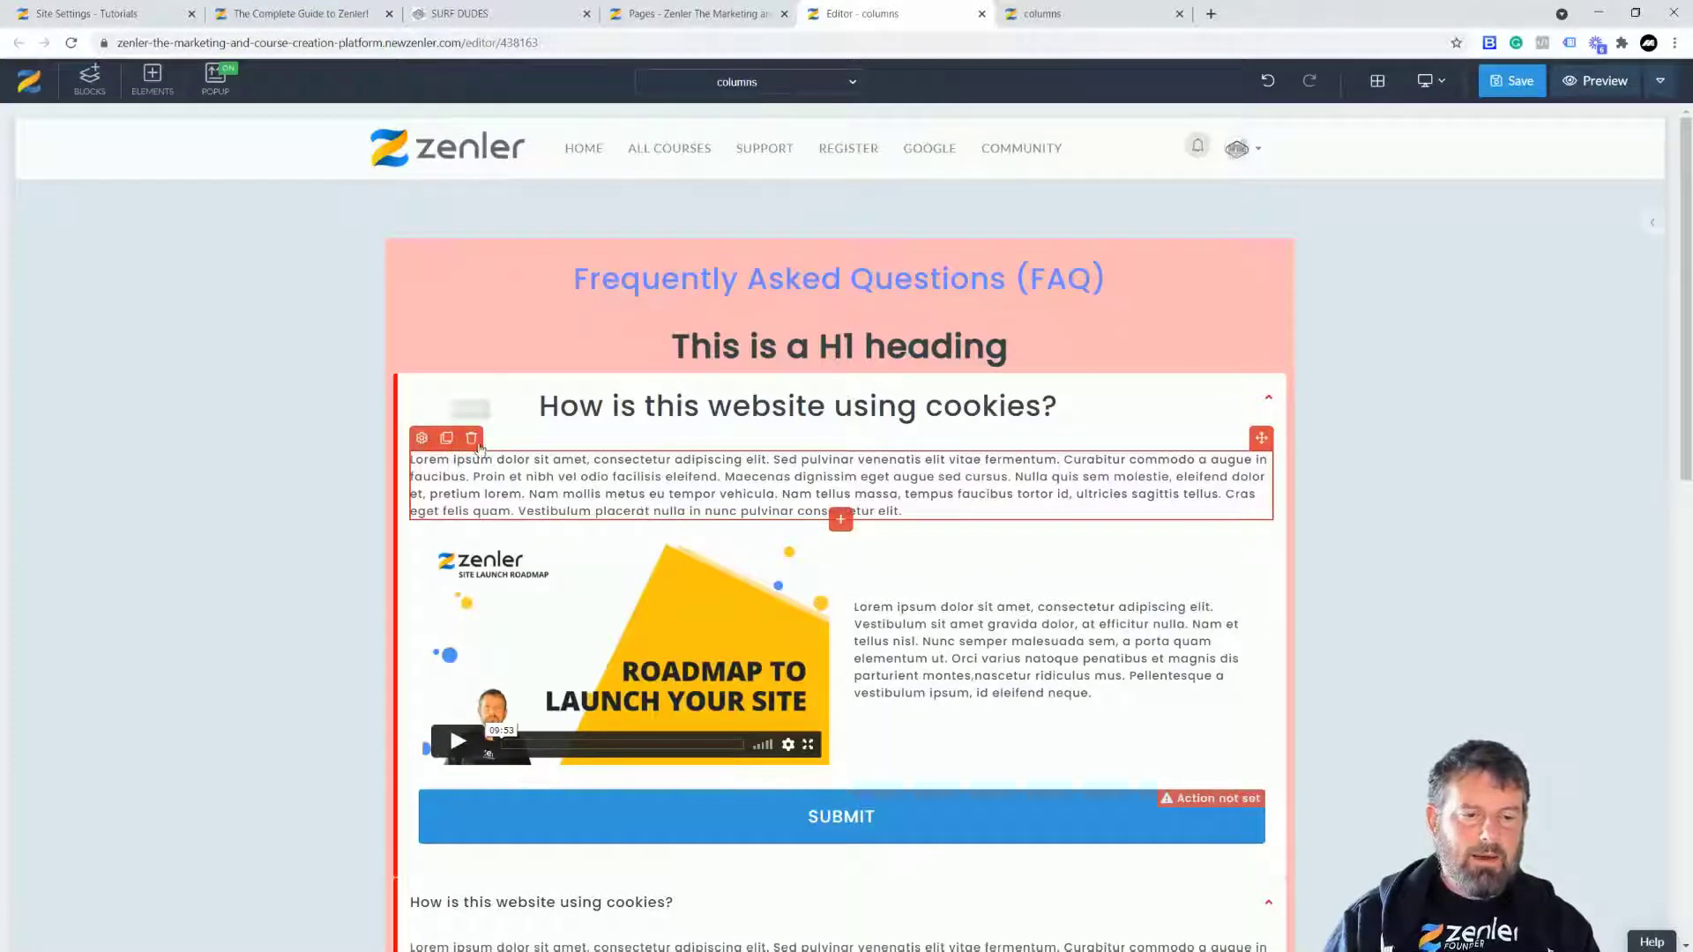
click(472, 438)
click(894, 260)
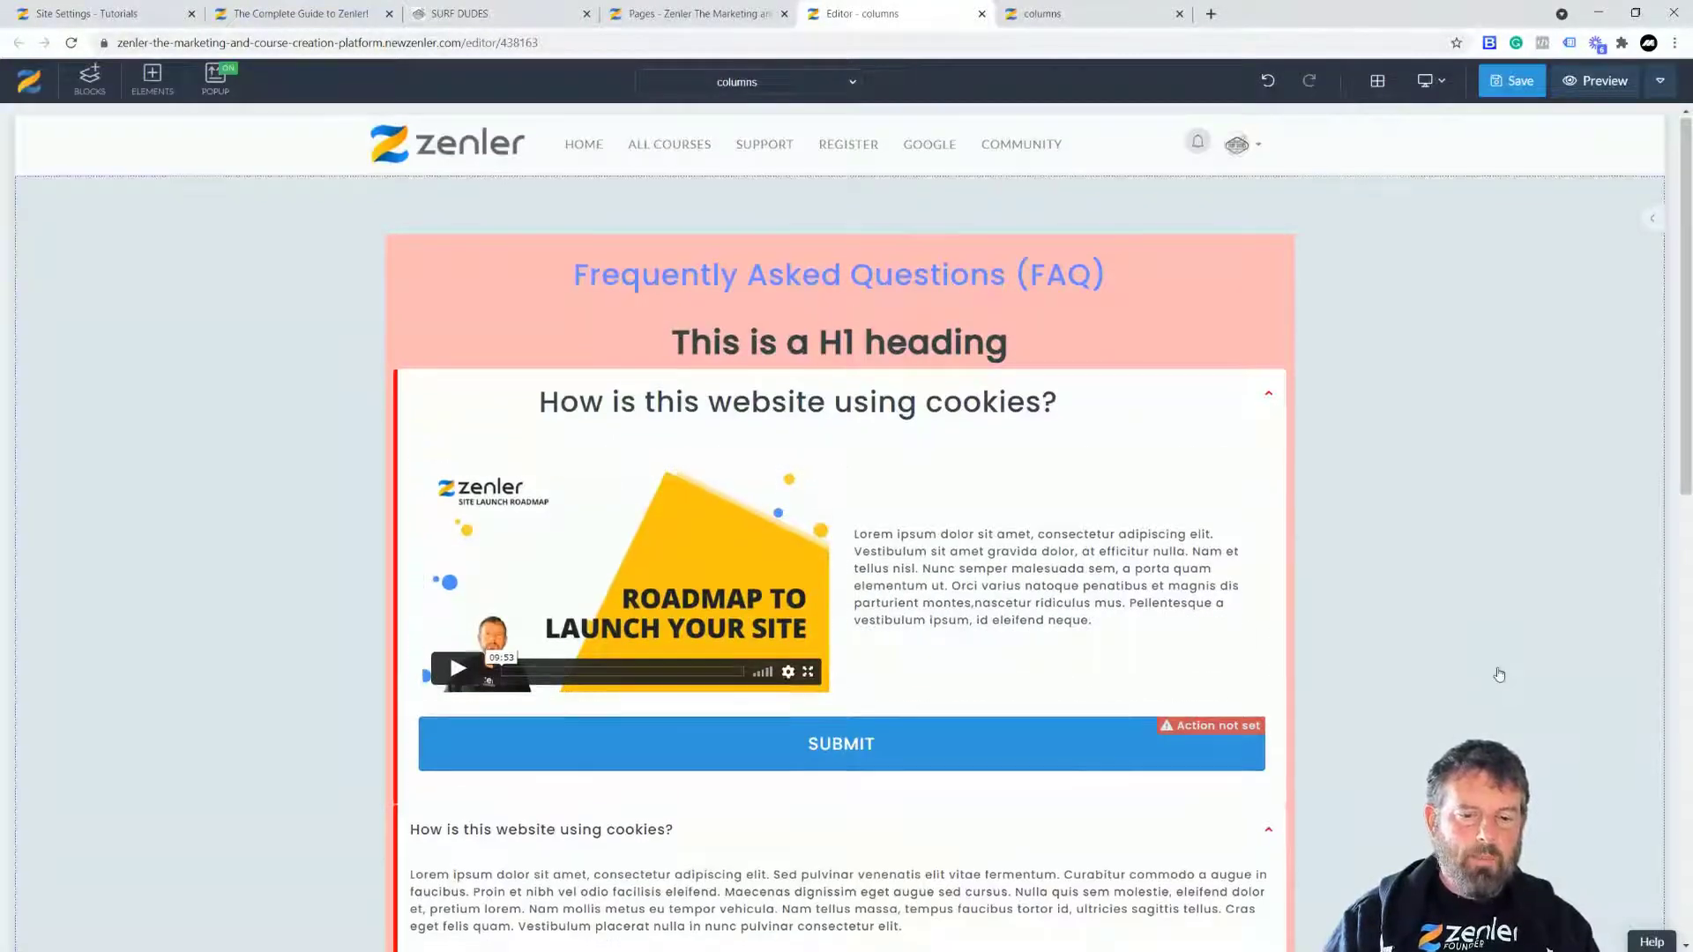
- Delete the three plain FAQ items below the one containing the video and Submit button
scroll(677, 467, down, 4)
scroll(677, 467, up, 3)
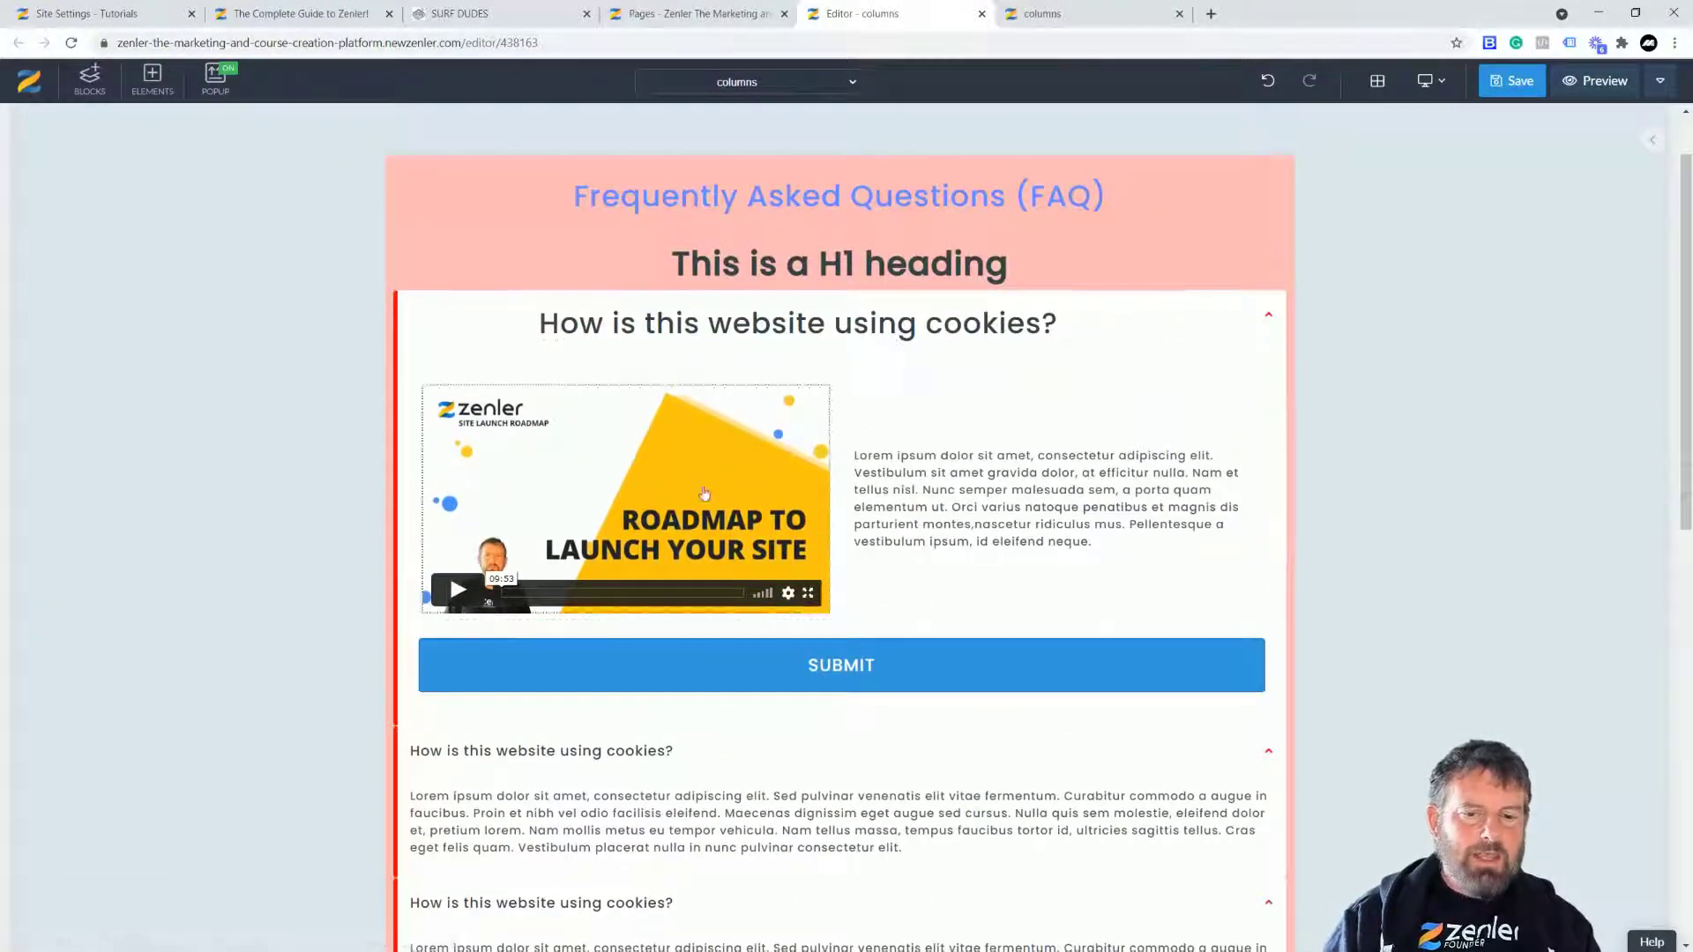
scroll(915, 567, down, 3)
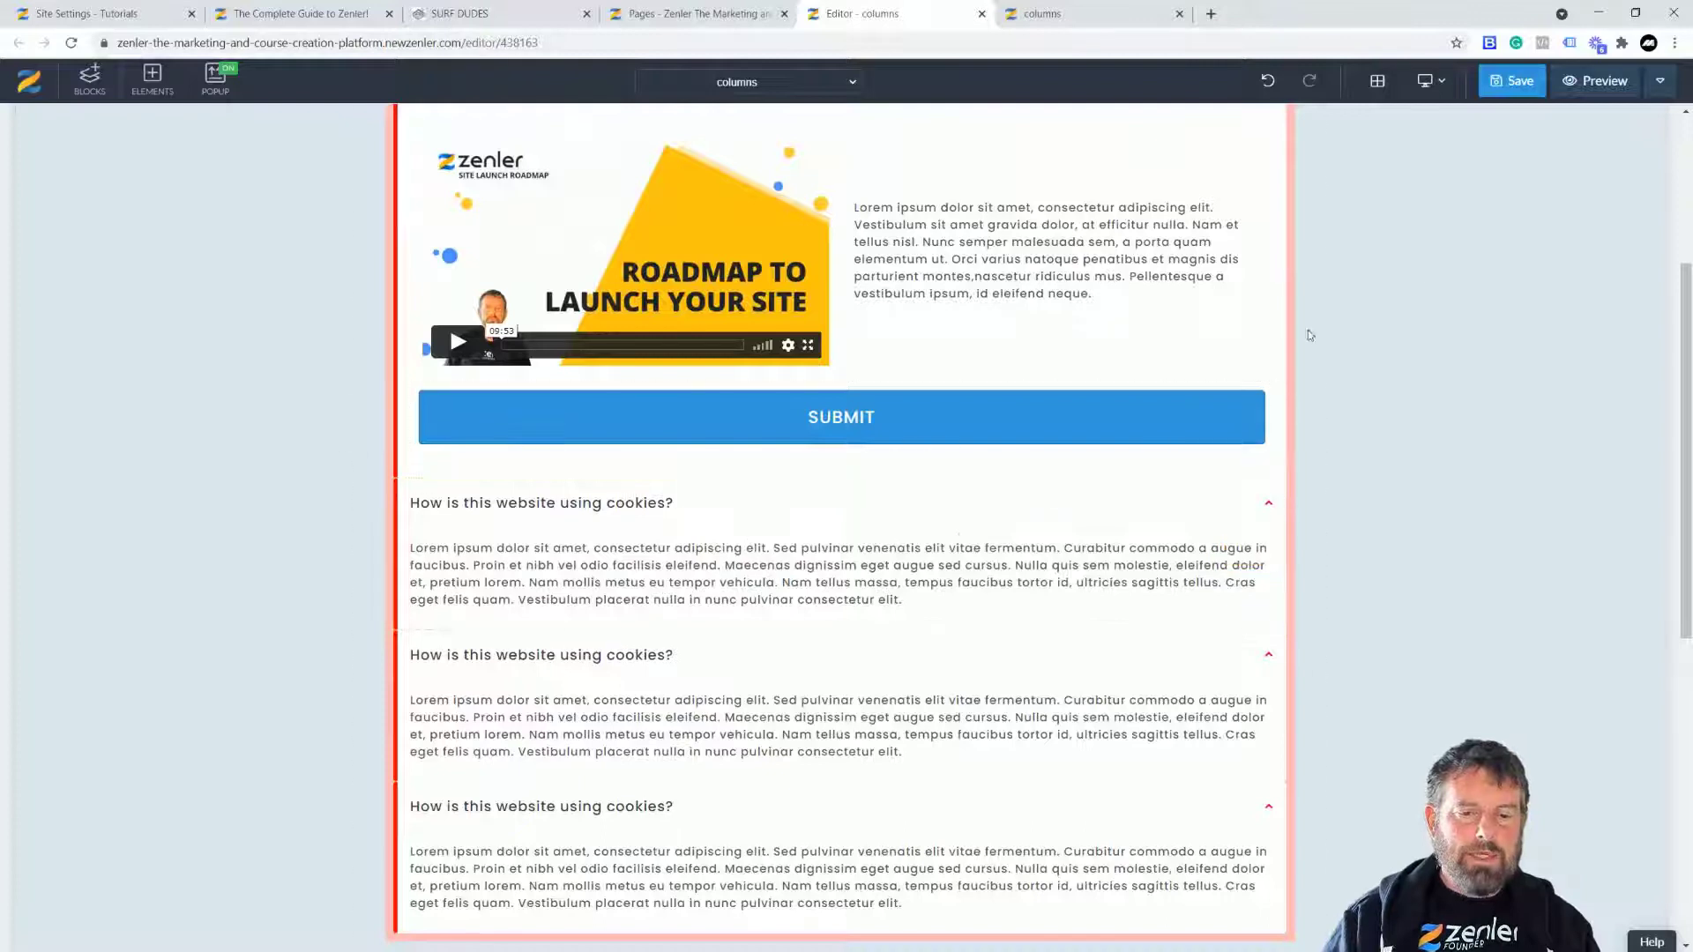
click(424, 530)
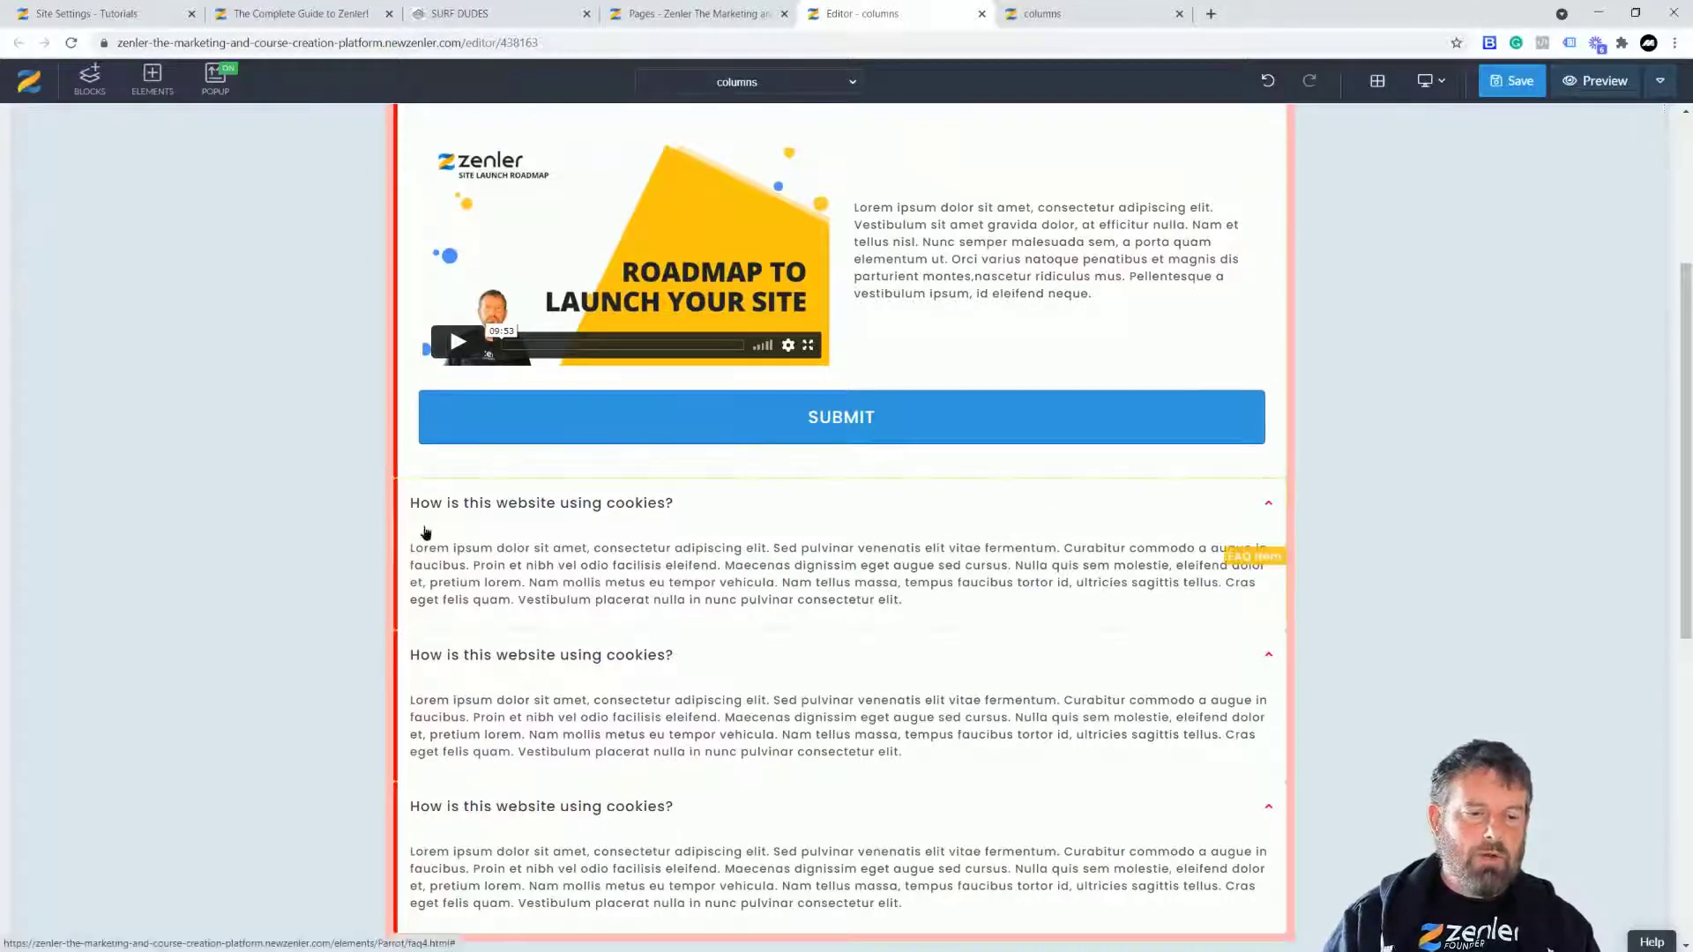
click(454, 474)
click(876, 259)
click(422, 532)
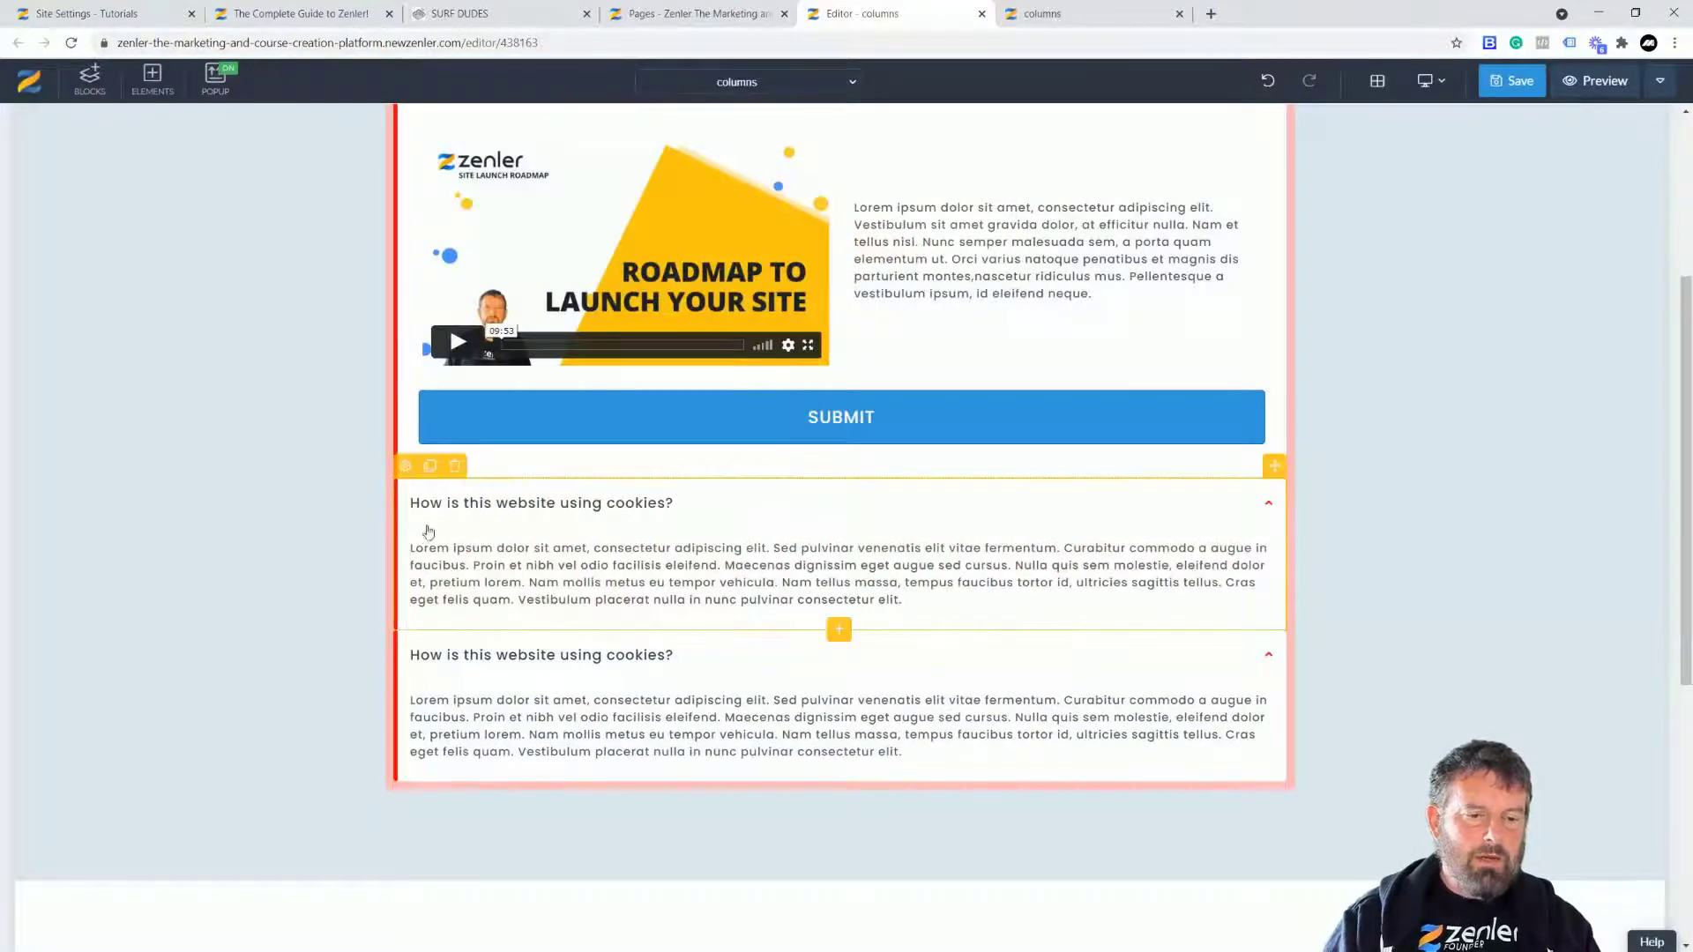
click(455, 465)
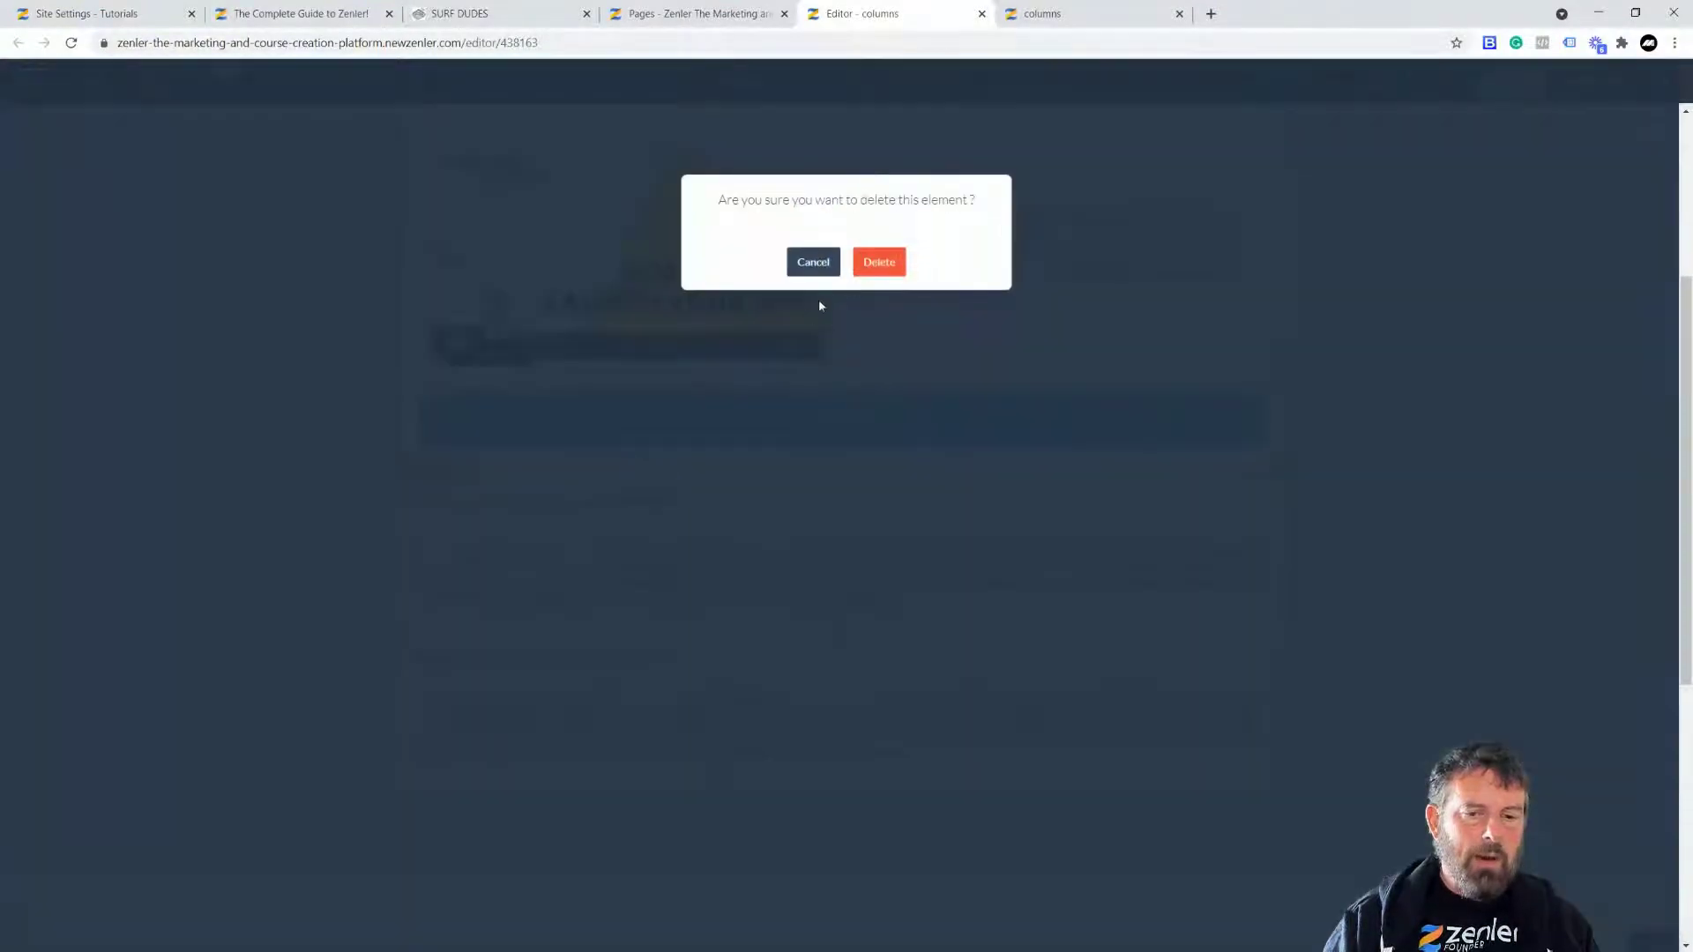
click(876, 263)
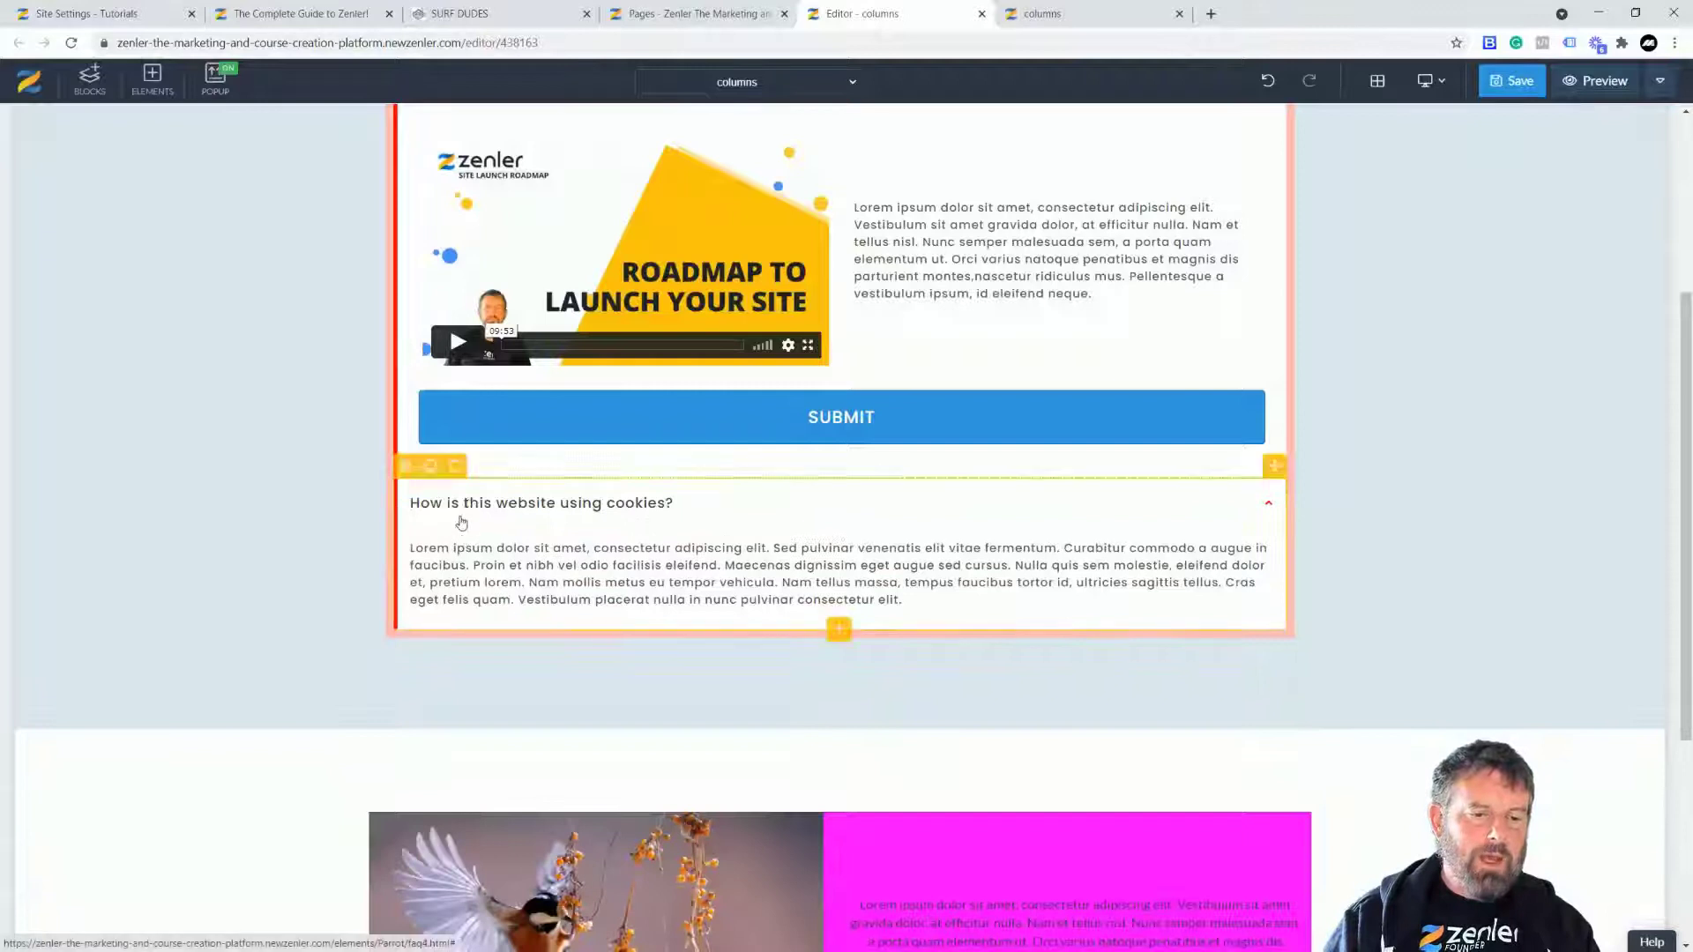
click(456, 466)
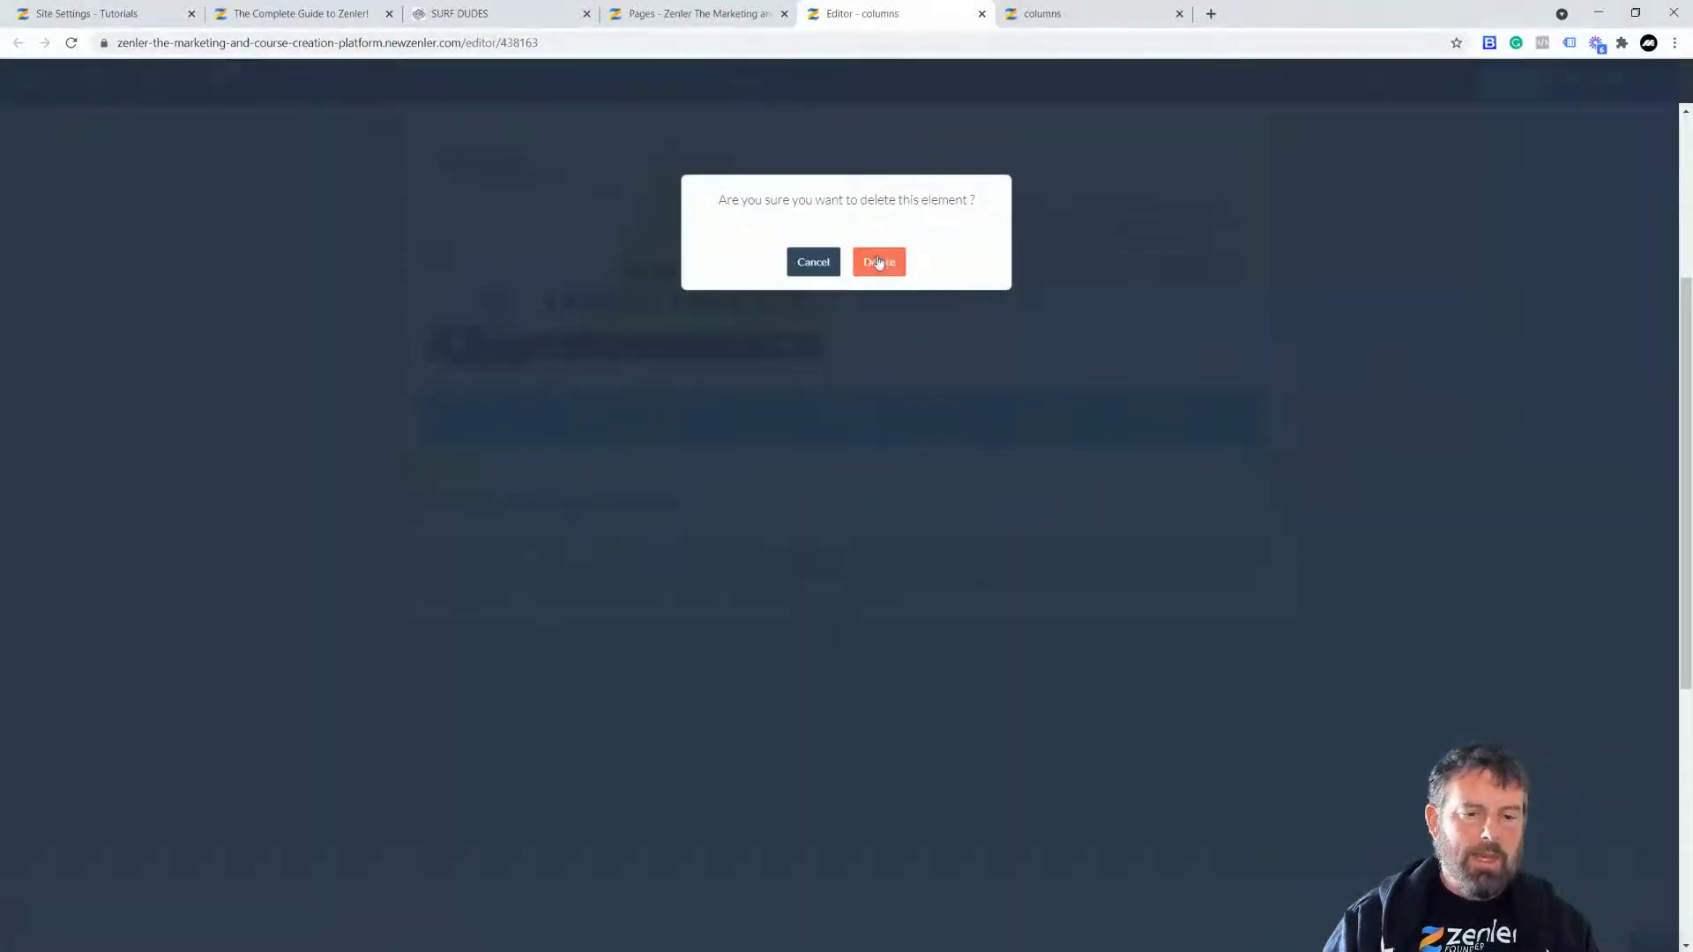
click(879, 263)
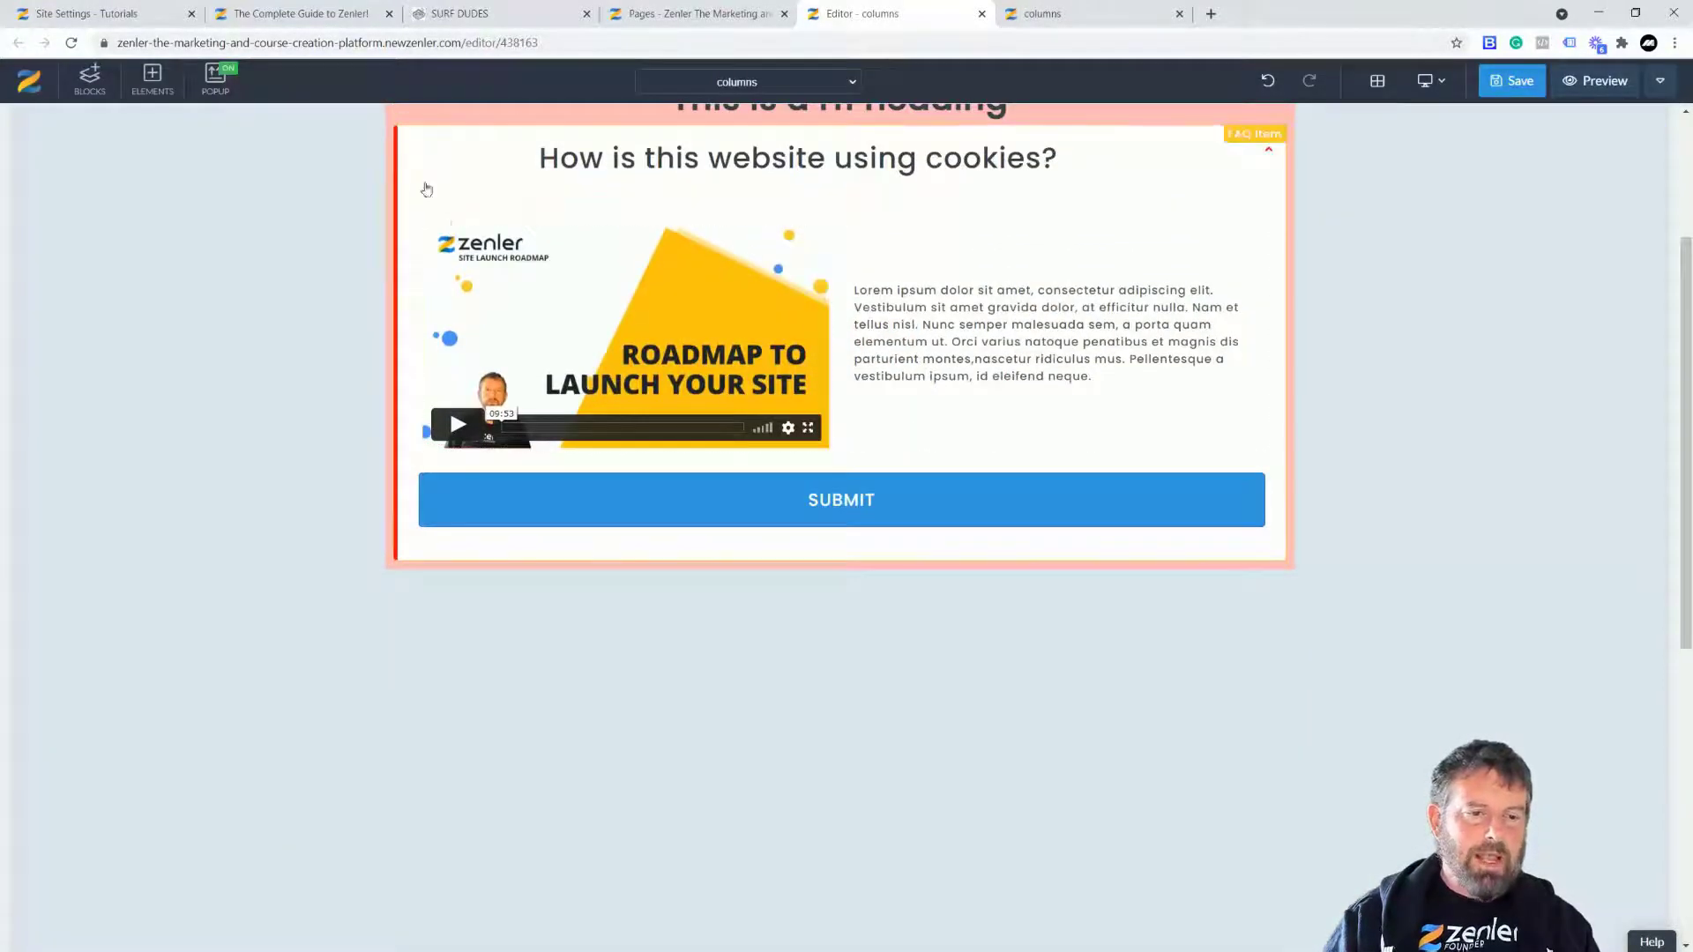
- Clone the remaining FAQ item with the video twice and save the page
click(430, 112)
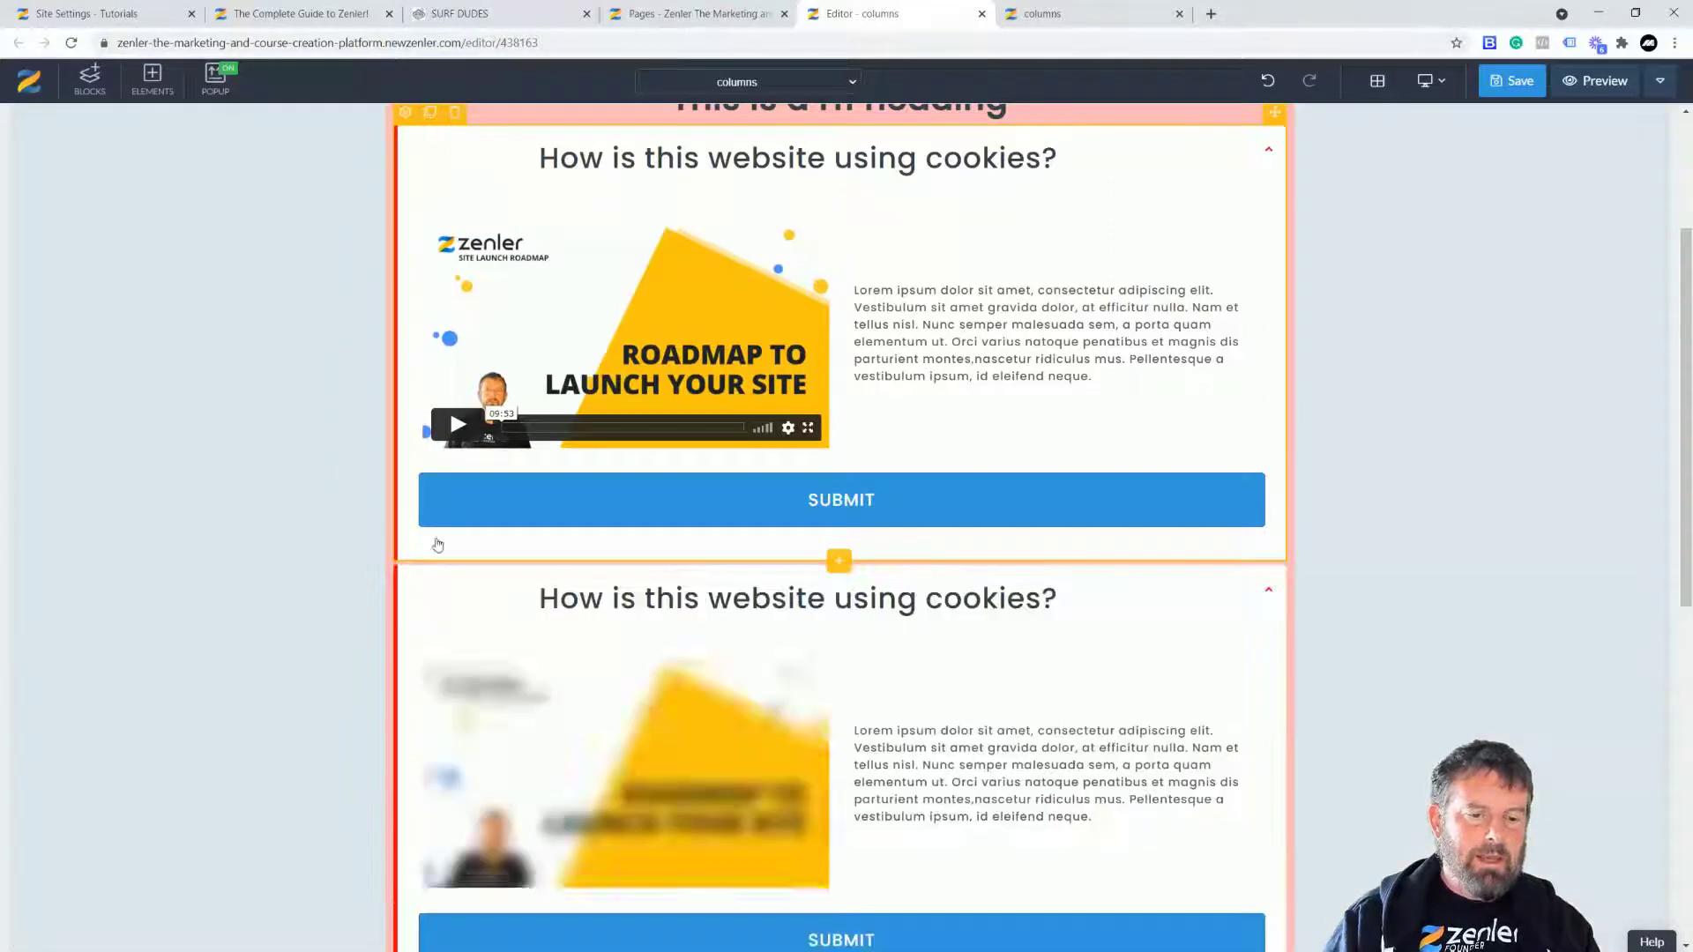
scroll(882, 662, down, 4)
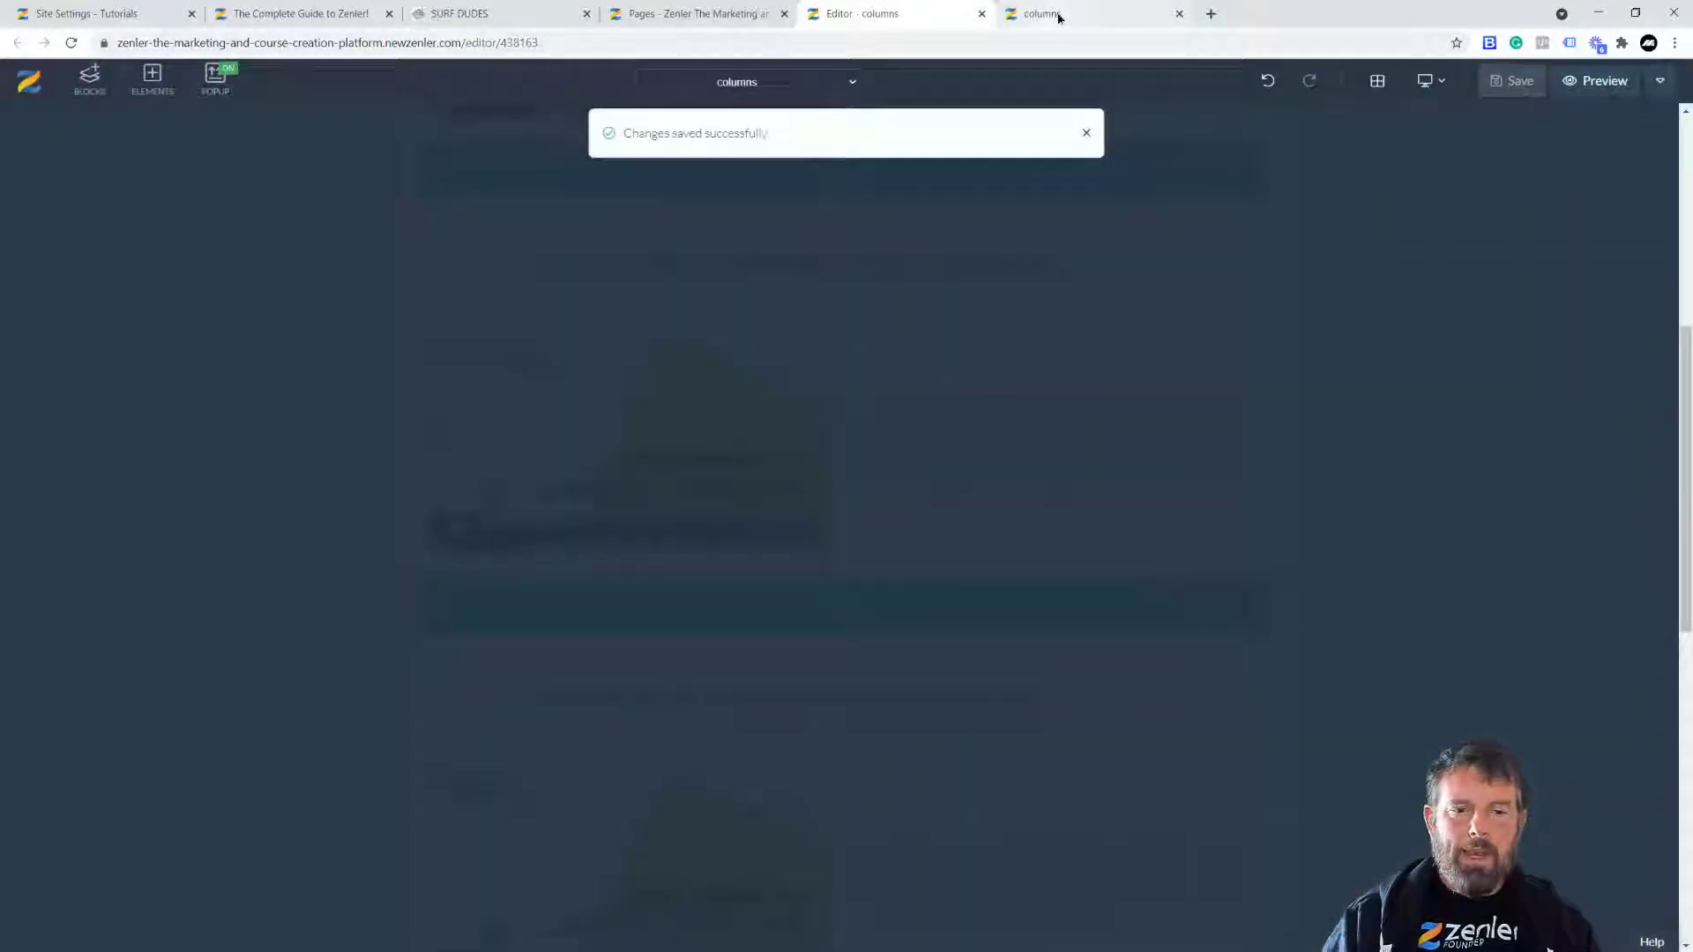
- Reload the page preview and test expanding and collapsing the FAQ items with the video content
click(1058, 15)
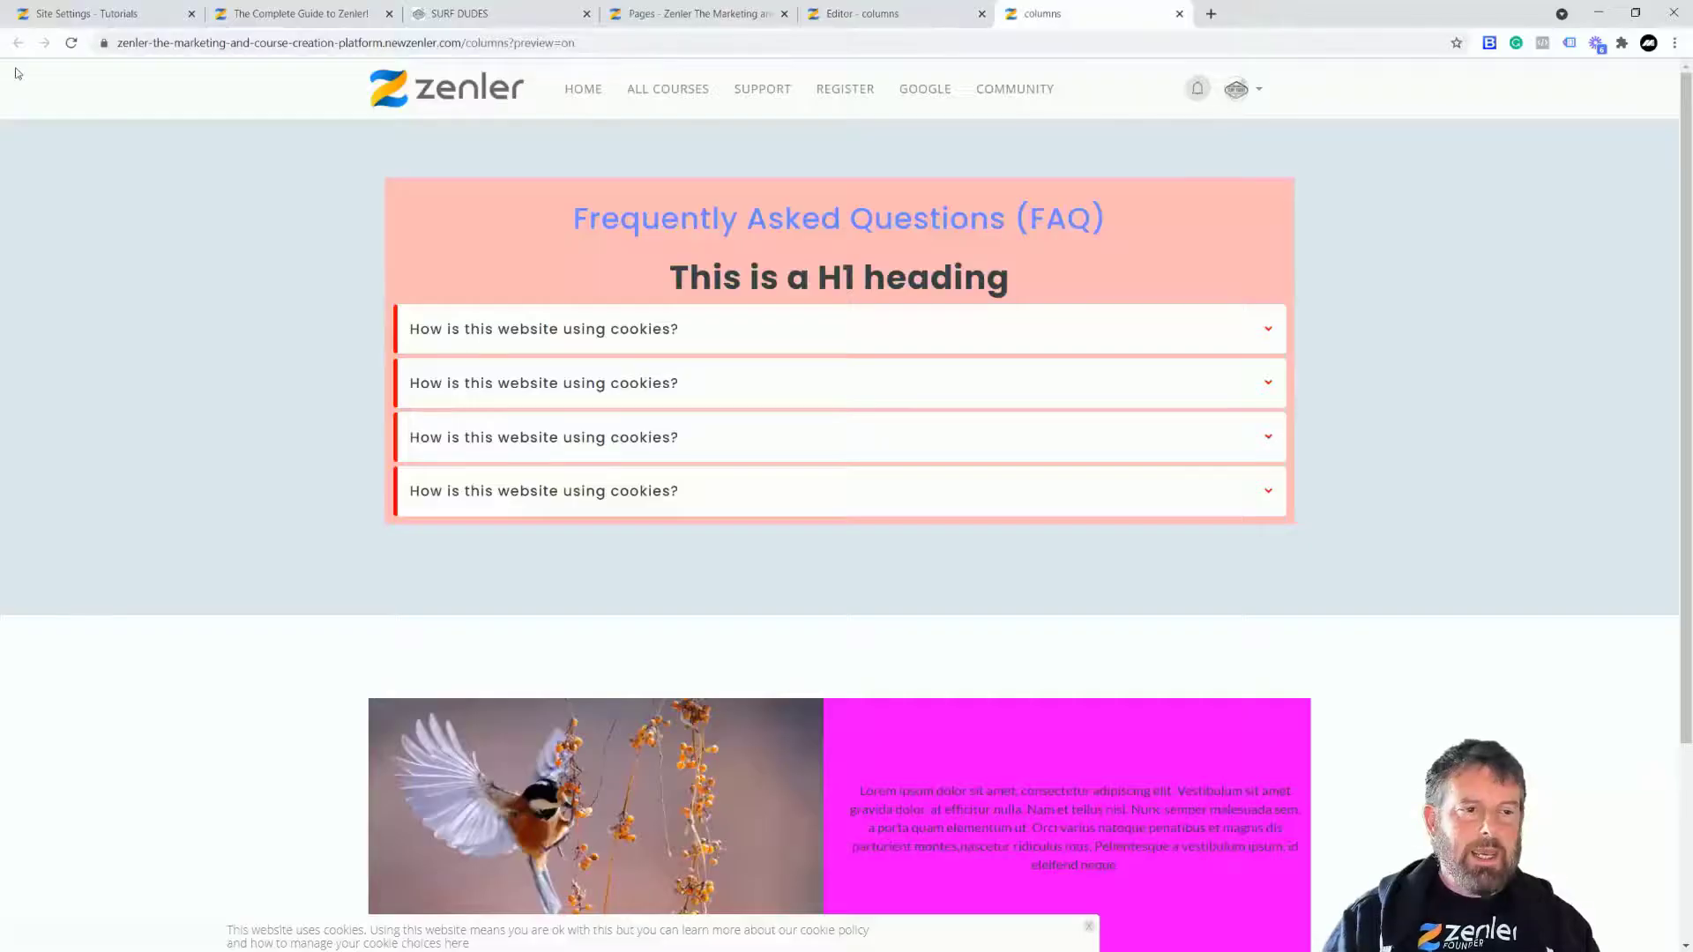
click(78, 45)
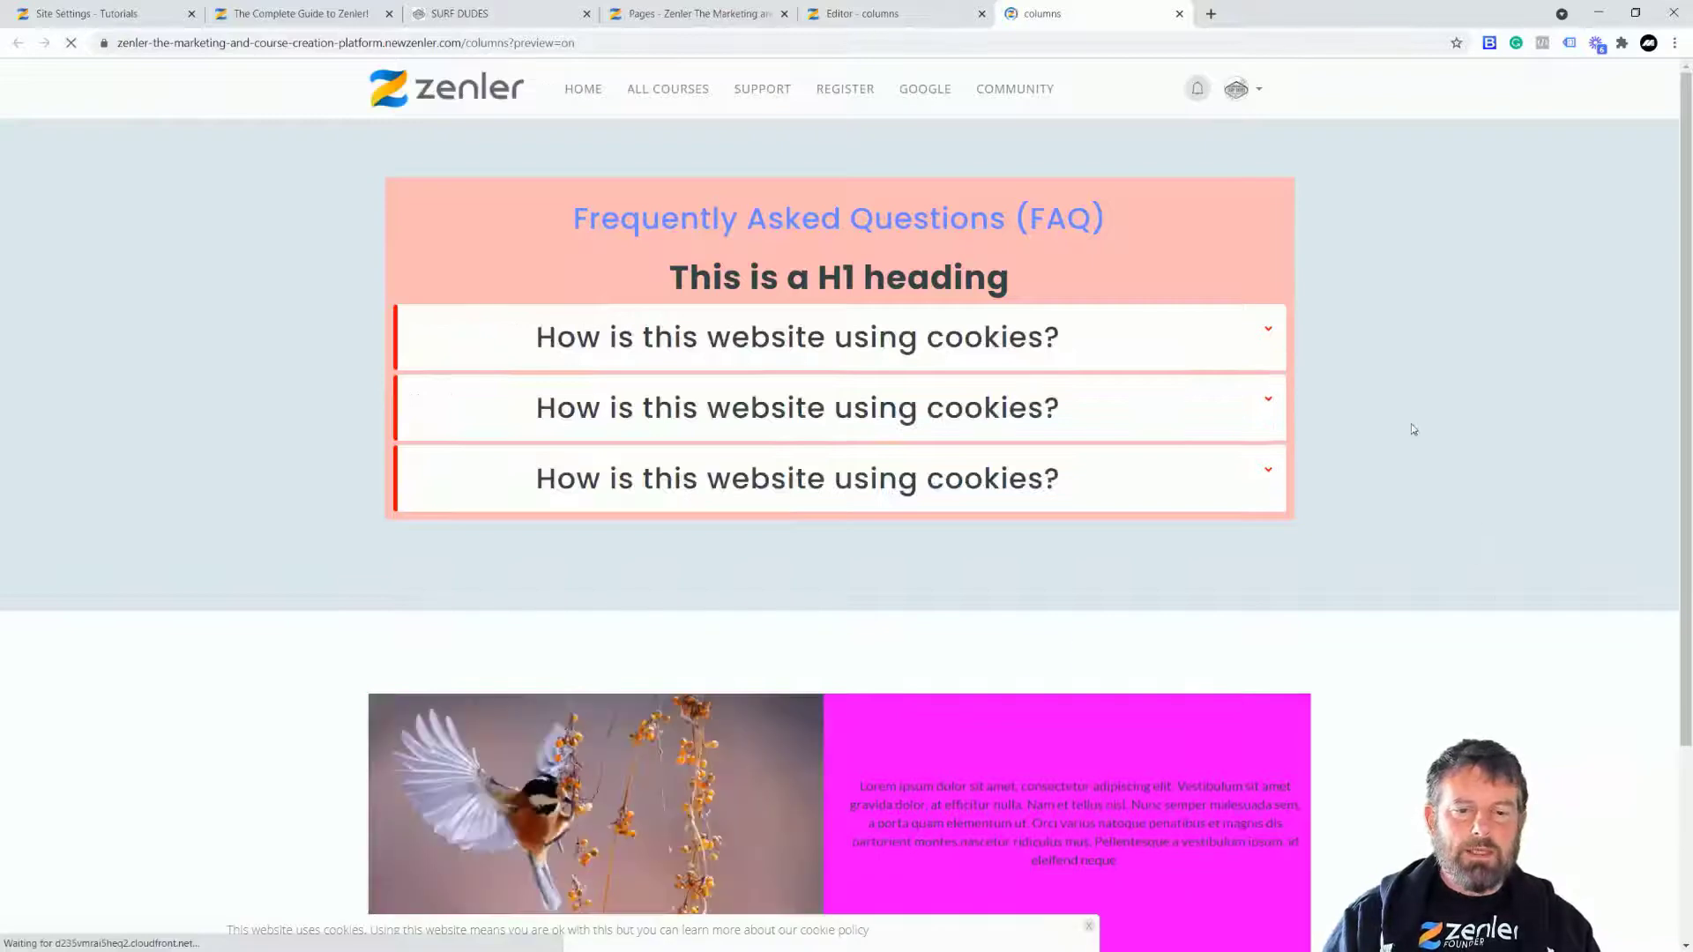
click(1269, 333)
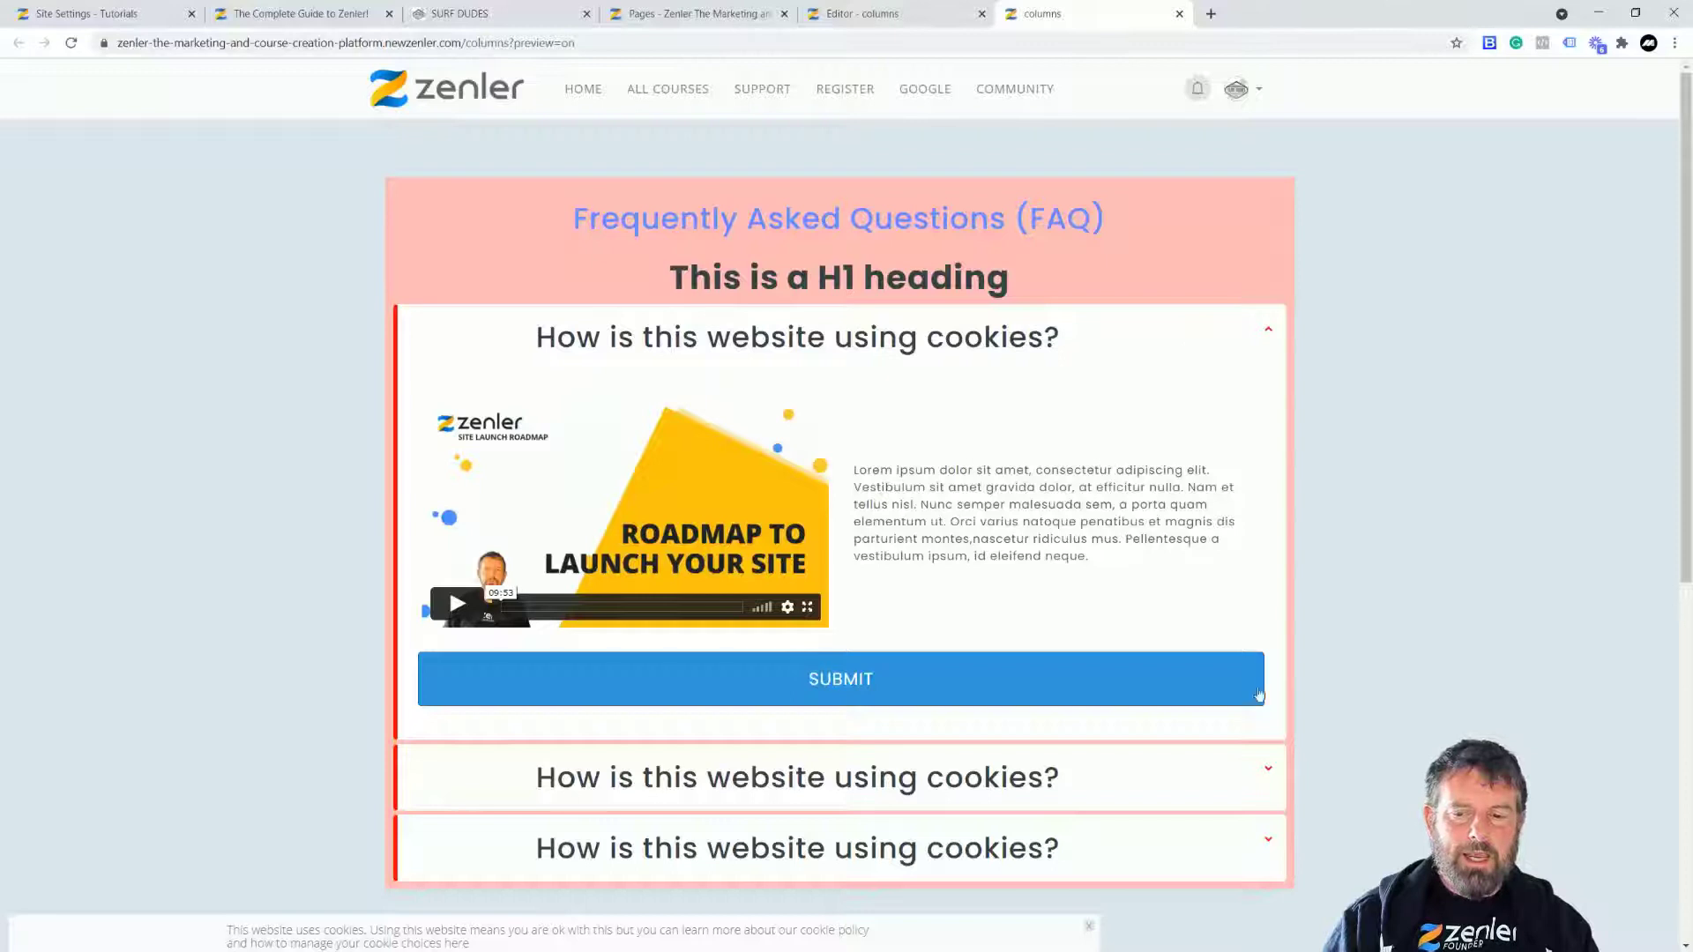
click(1270, 772)
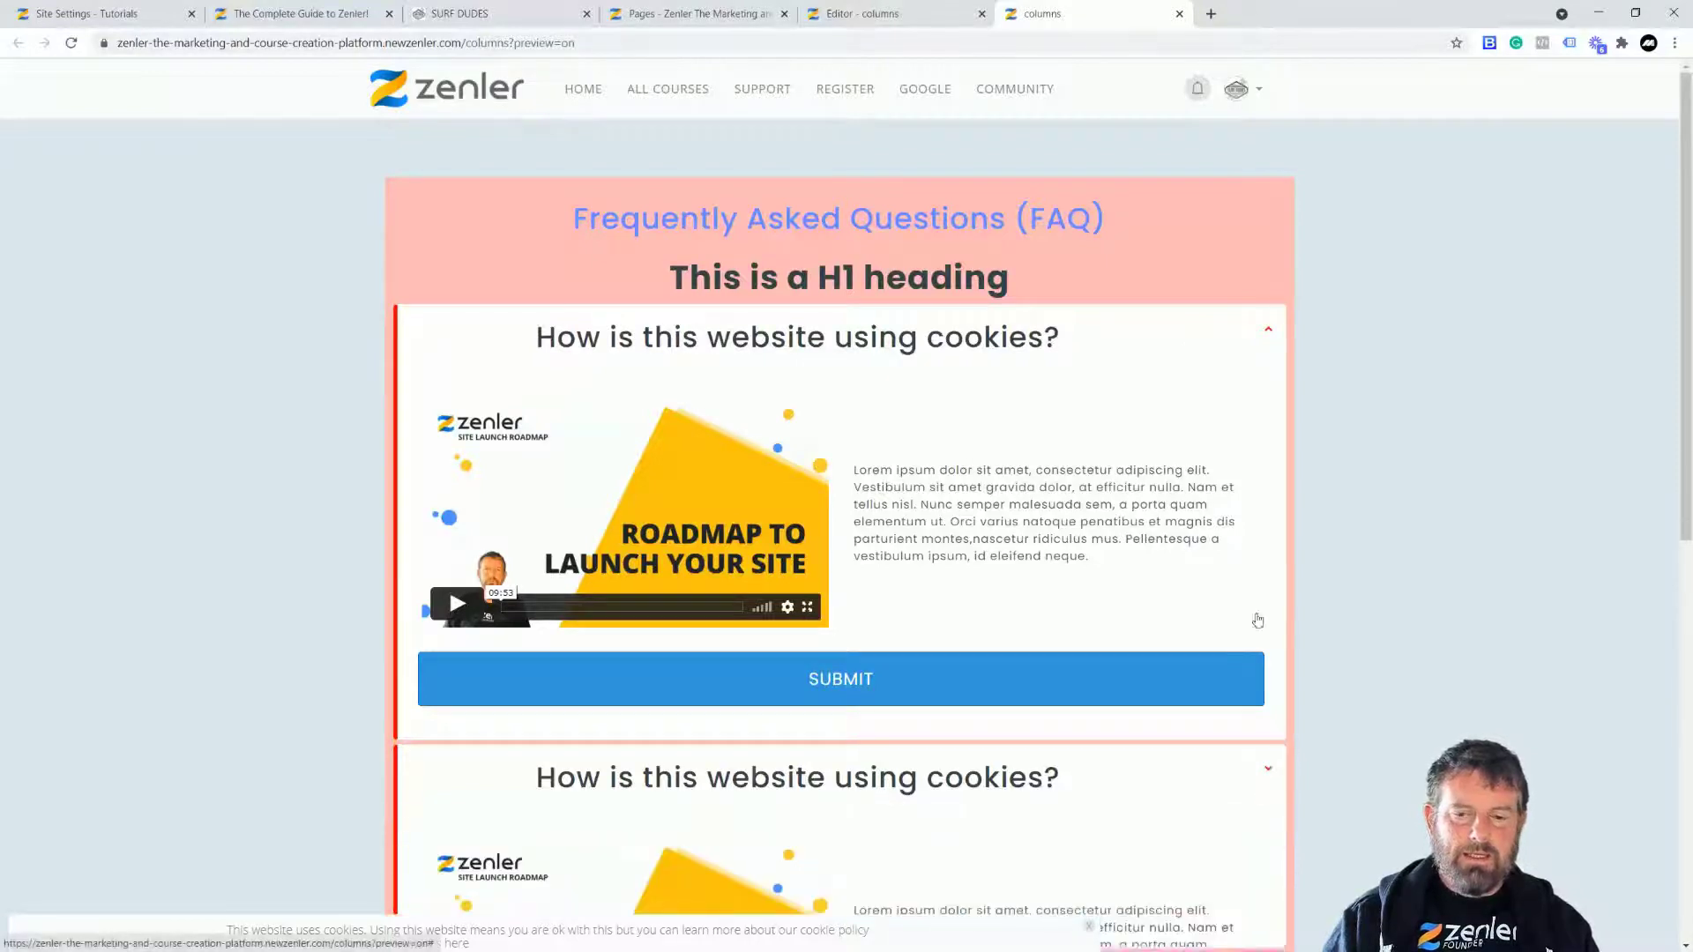
click(1269, 337)
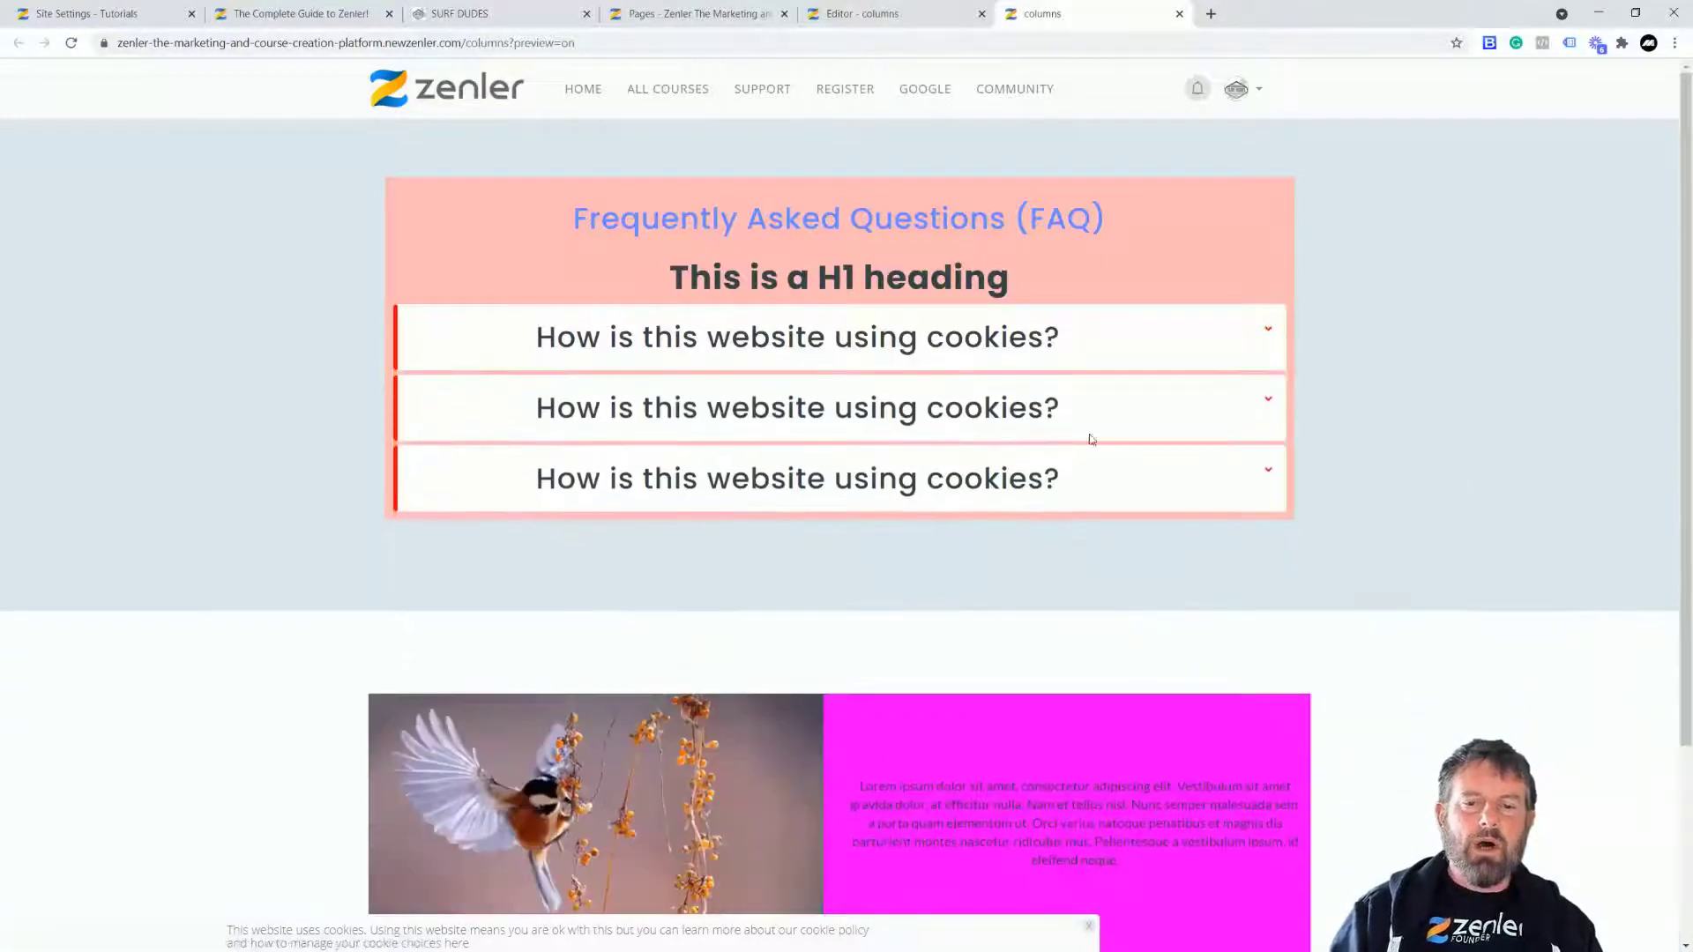
- Back in the editor, change the text color of the 'Frequently Asked Questions (FAQ)' title to white
click(876, 15)
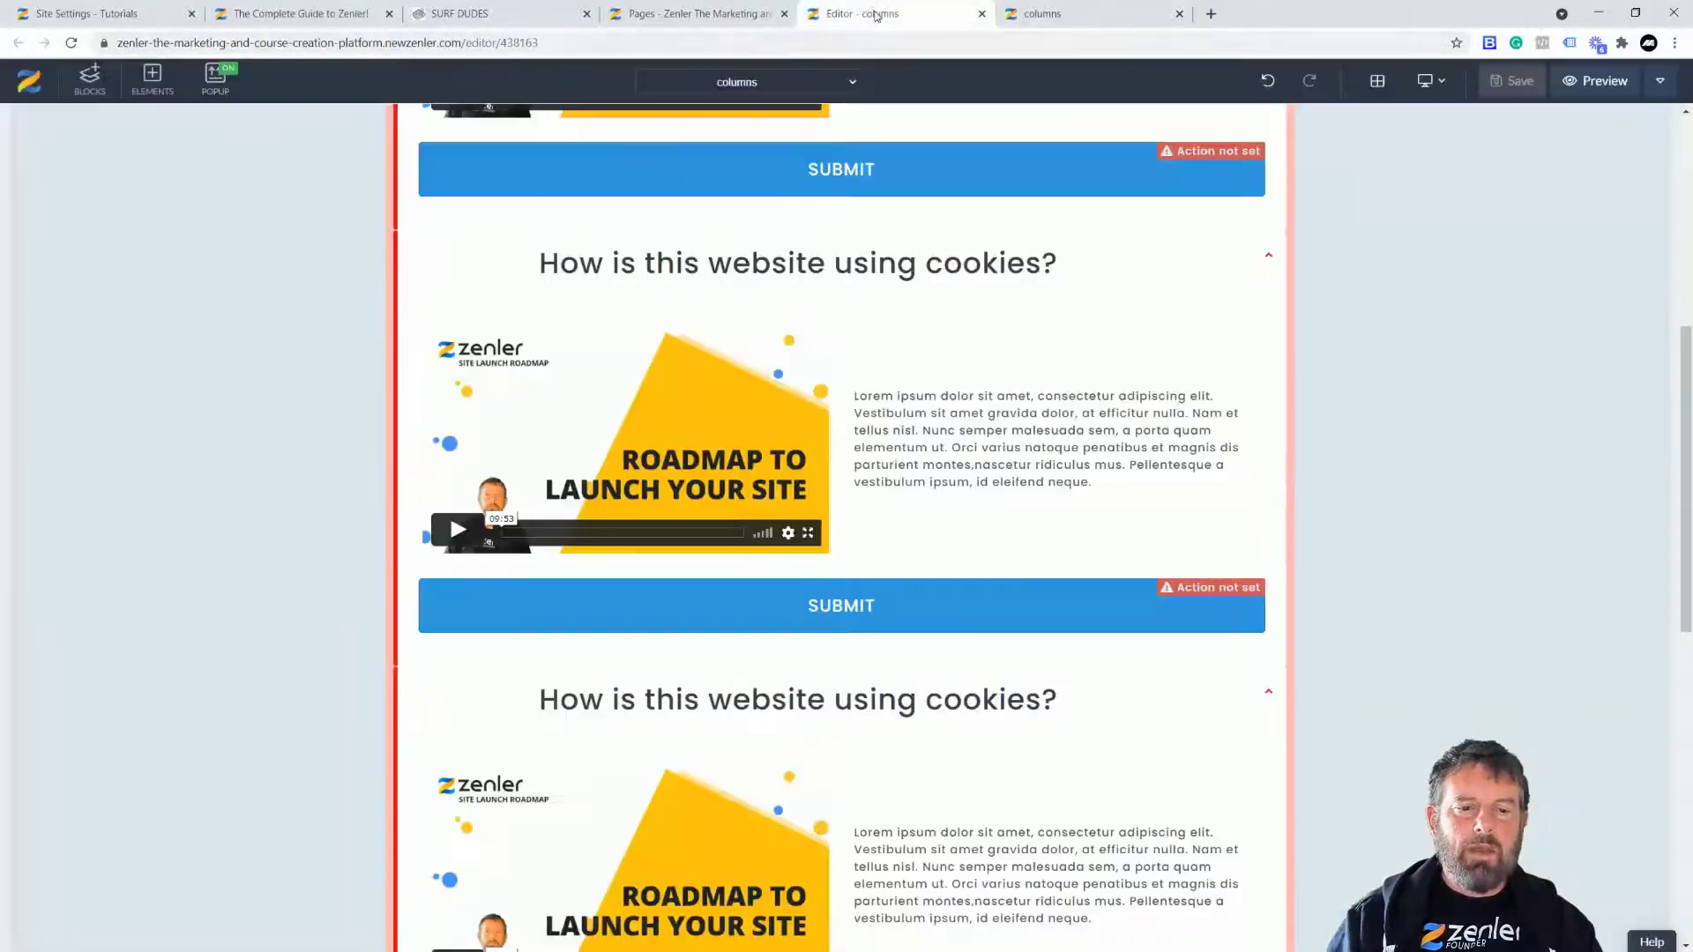
scroll(1499, 453, up, 7)
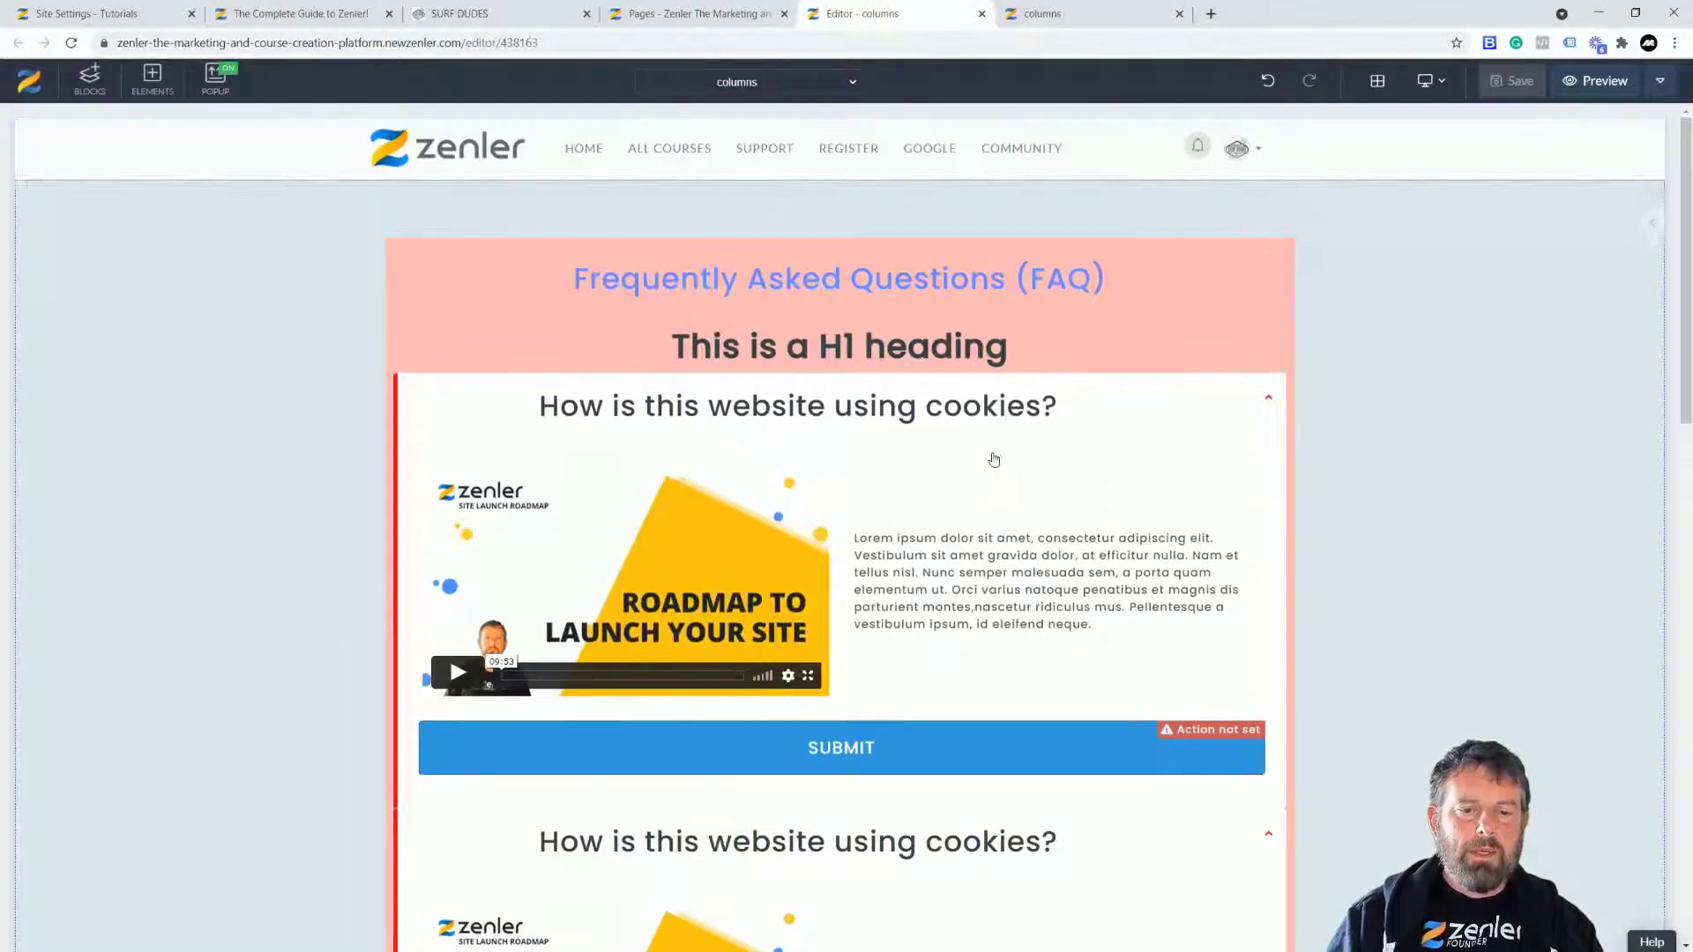
click(662, 278)
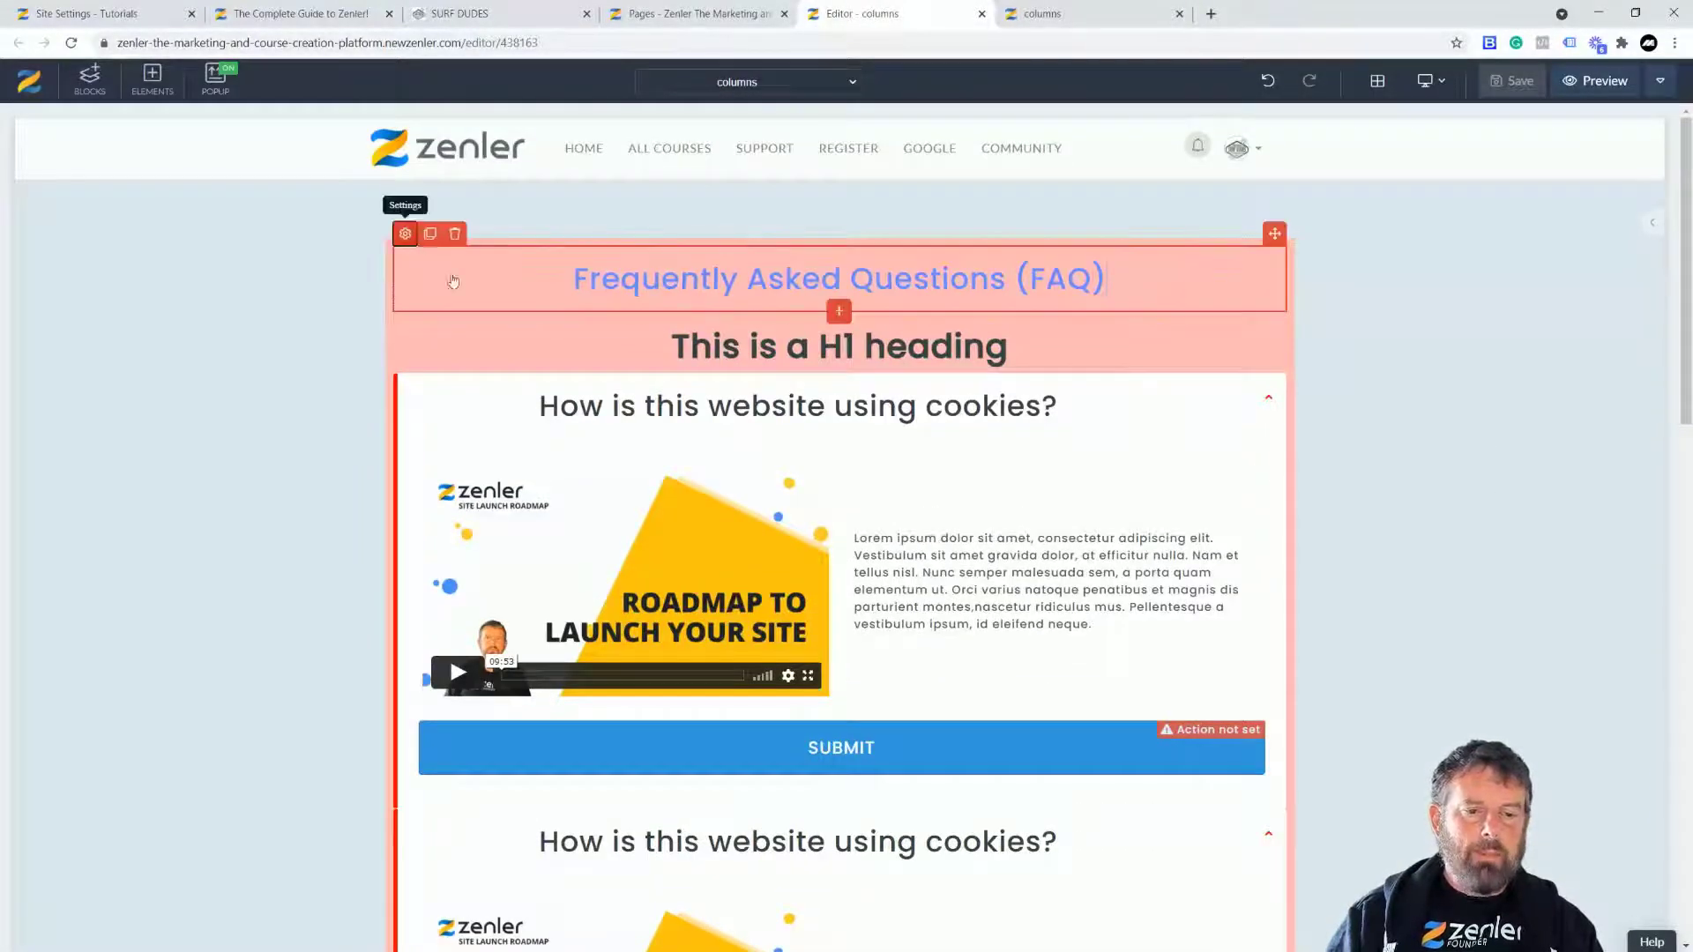
click(405, 233)
click(1660, 809)
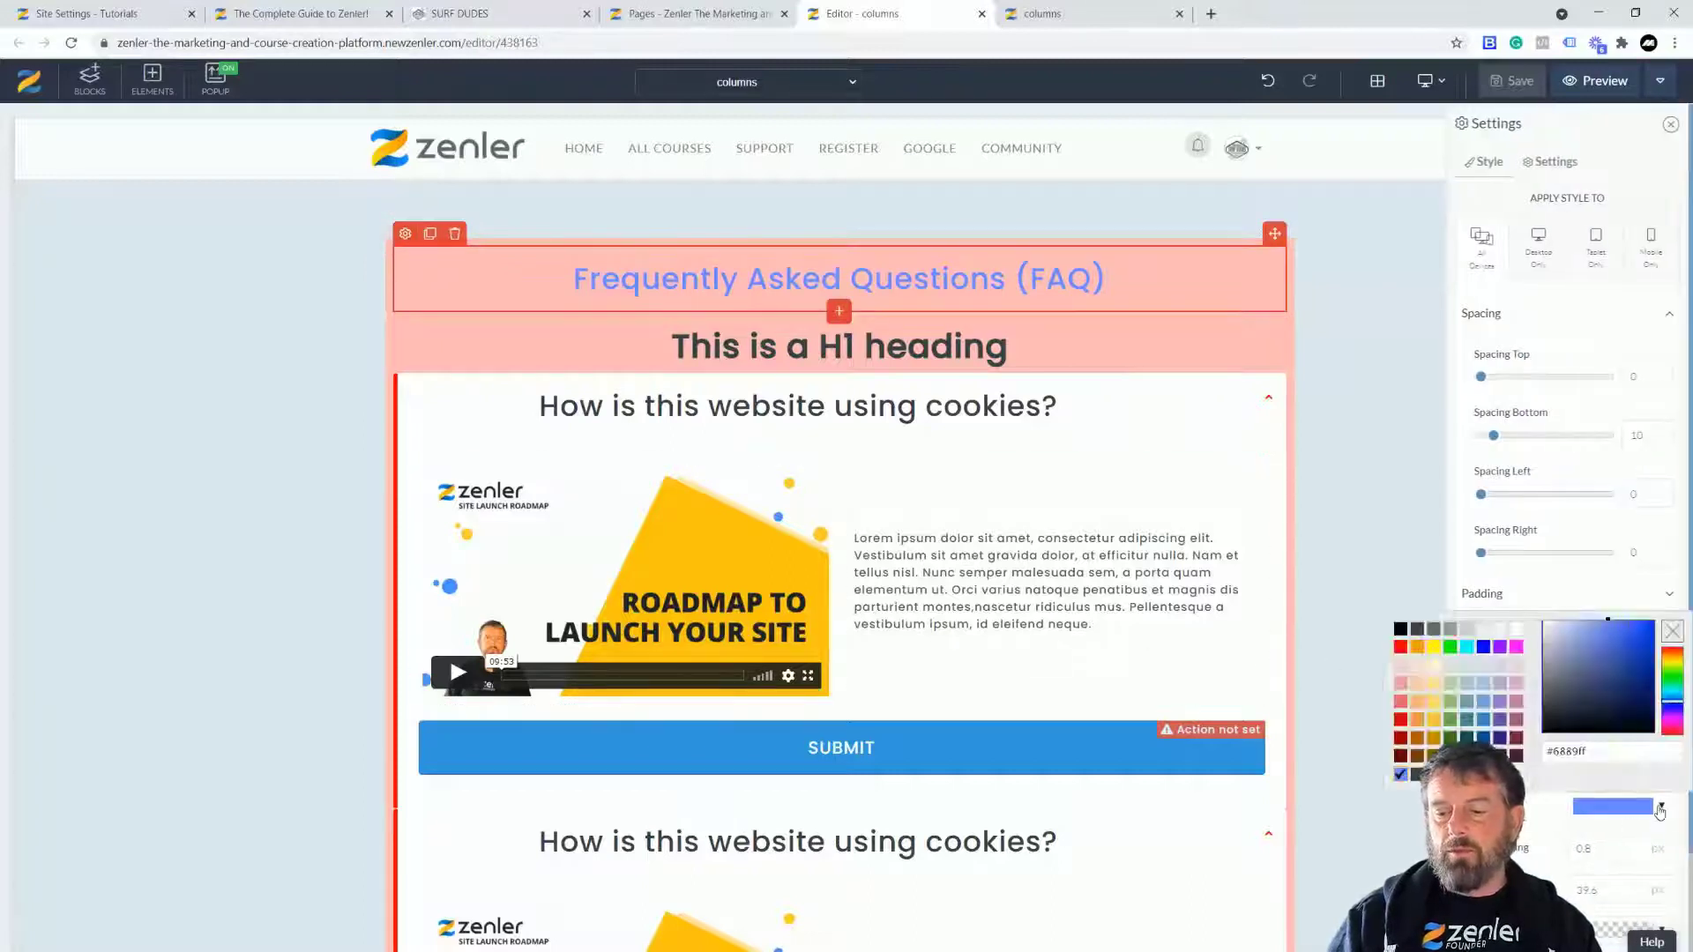
drag(1576, 660, 1505, 596)
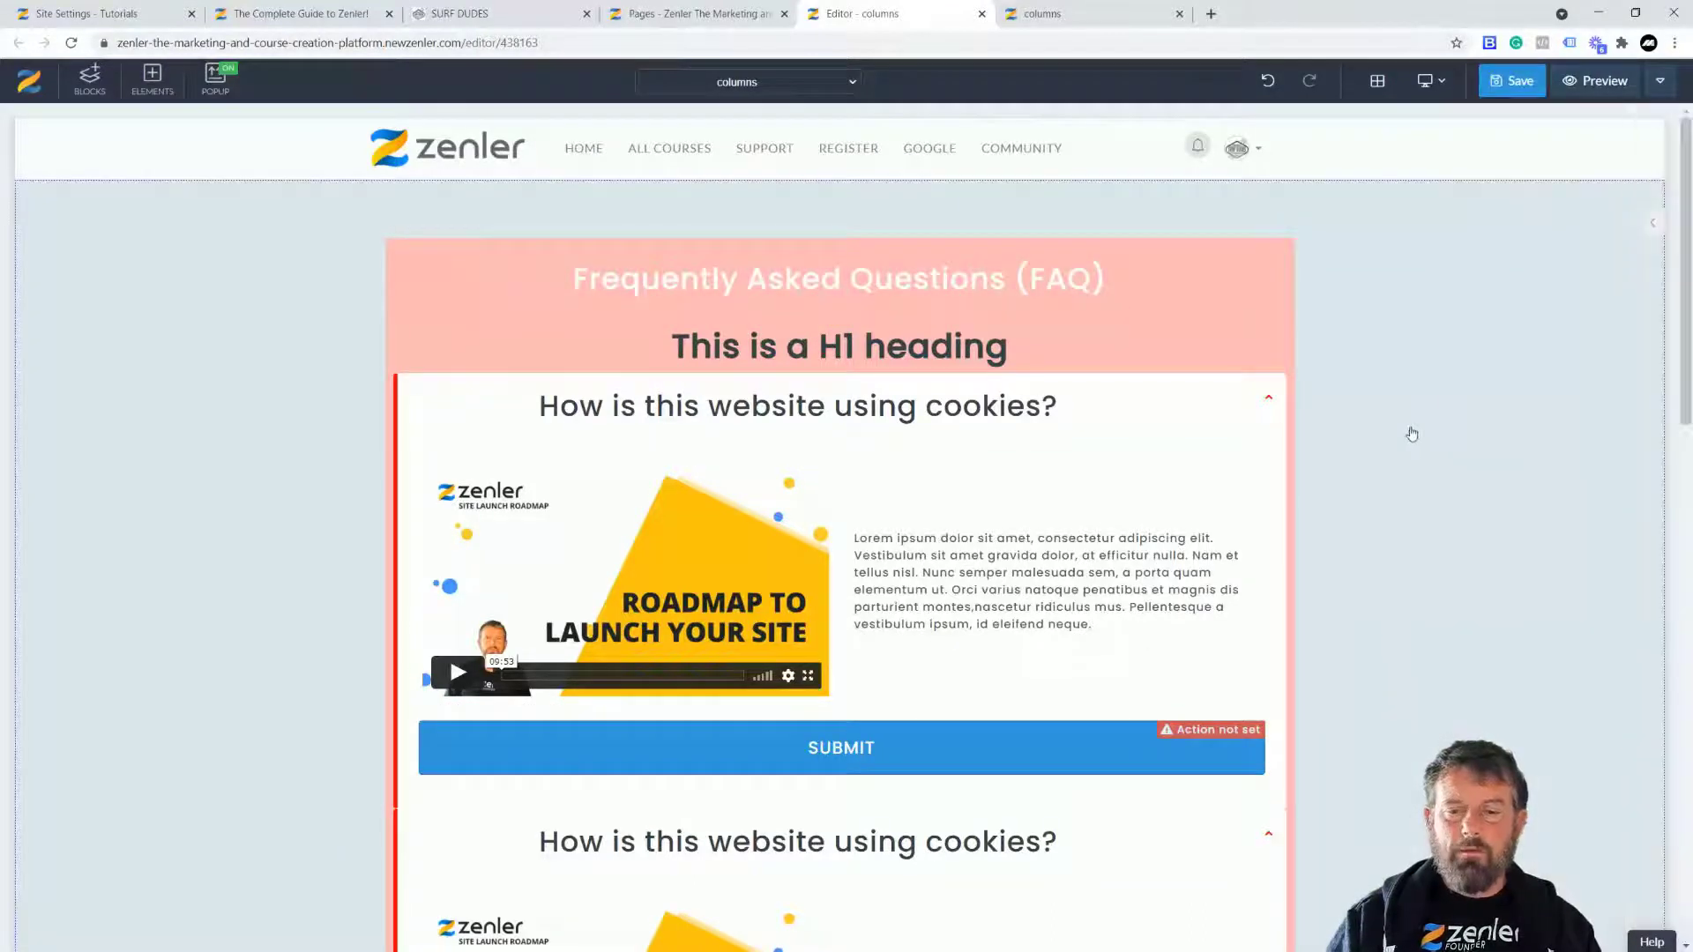
- Delete the 'This is a H1 heading' element below the FAQ title
click(865, 347)
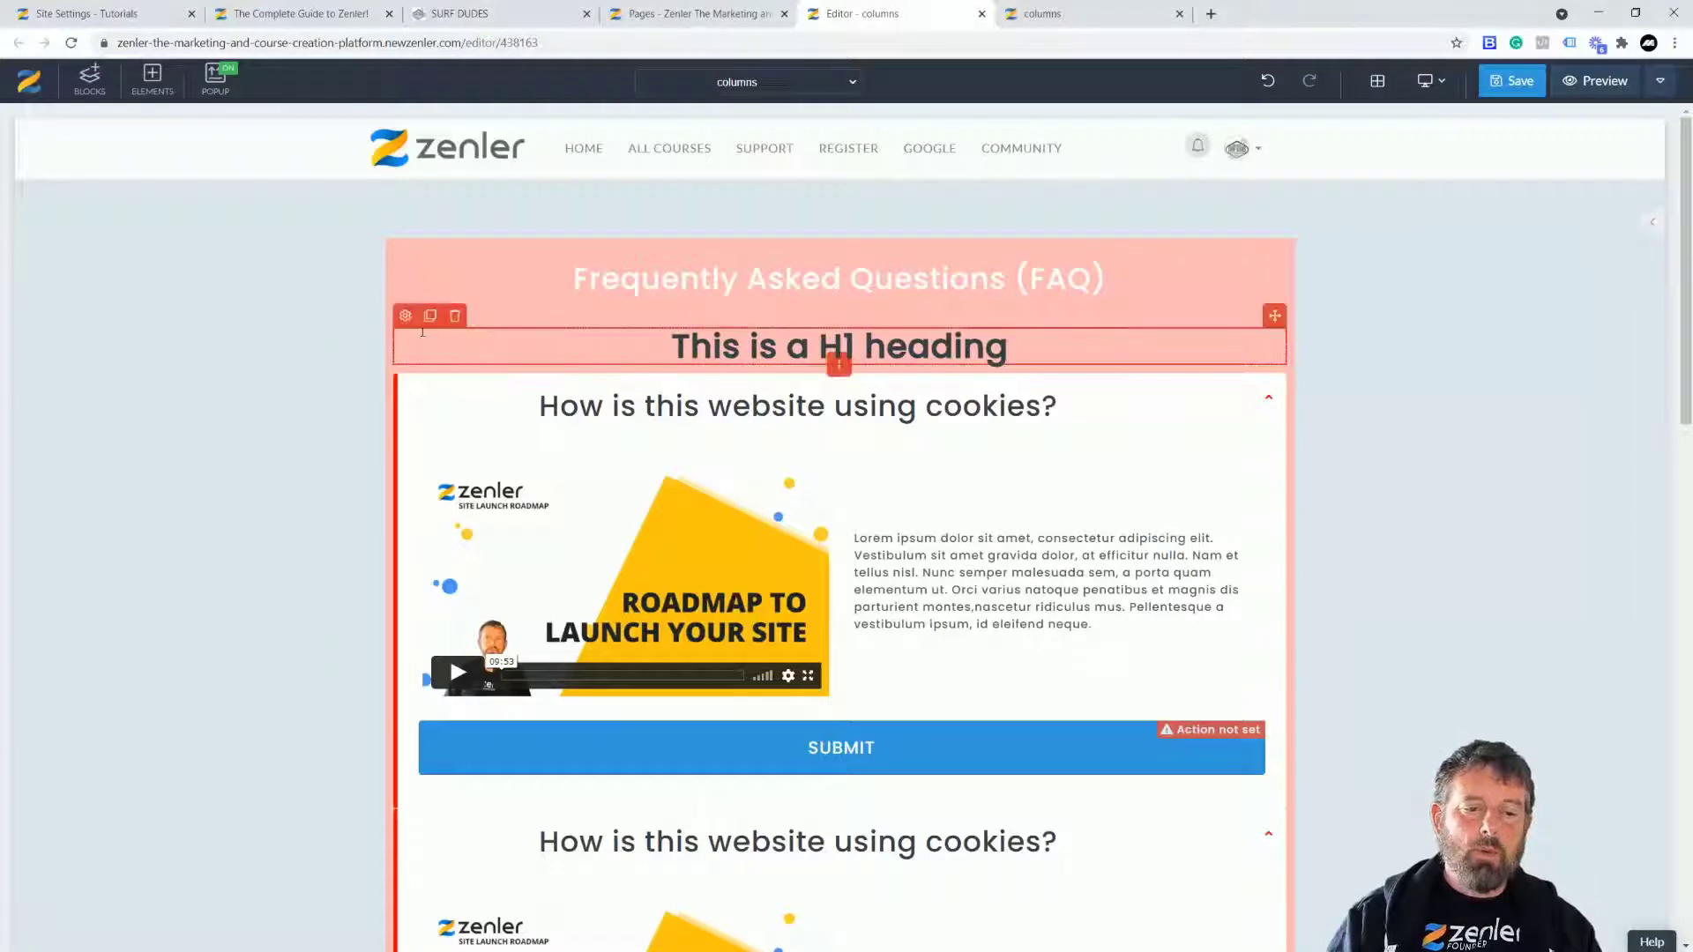
click(456, 317)
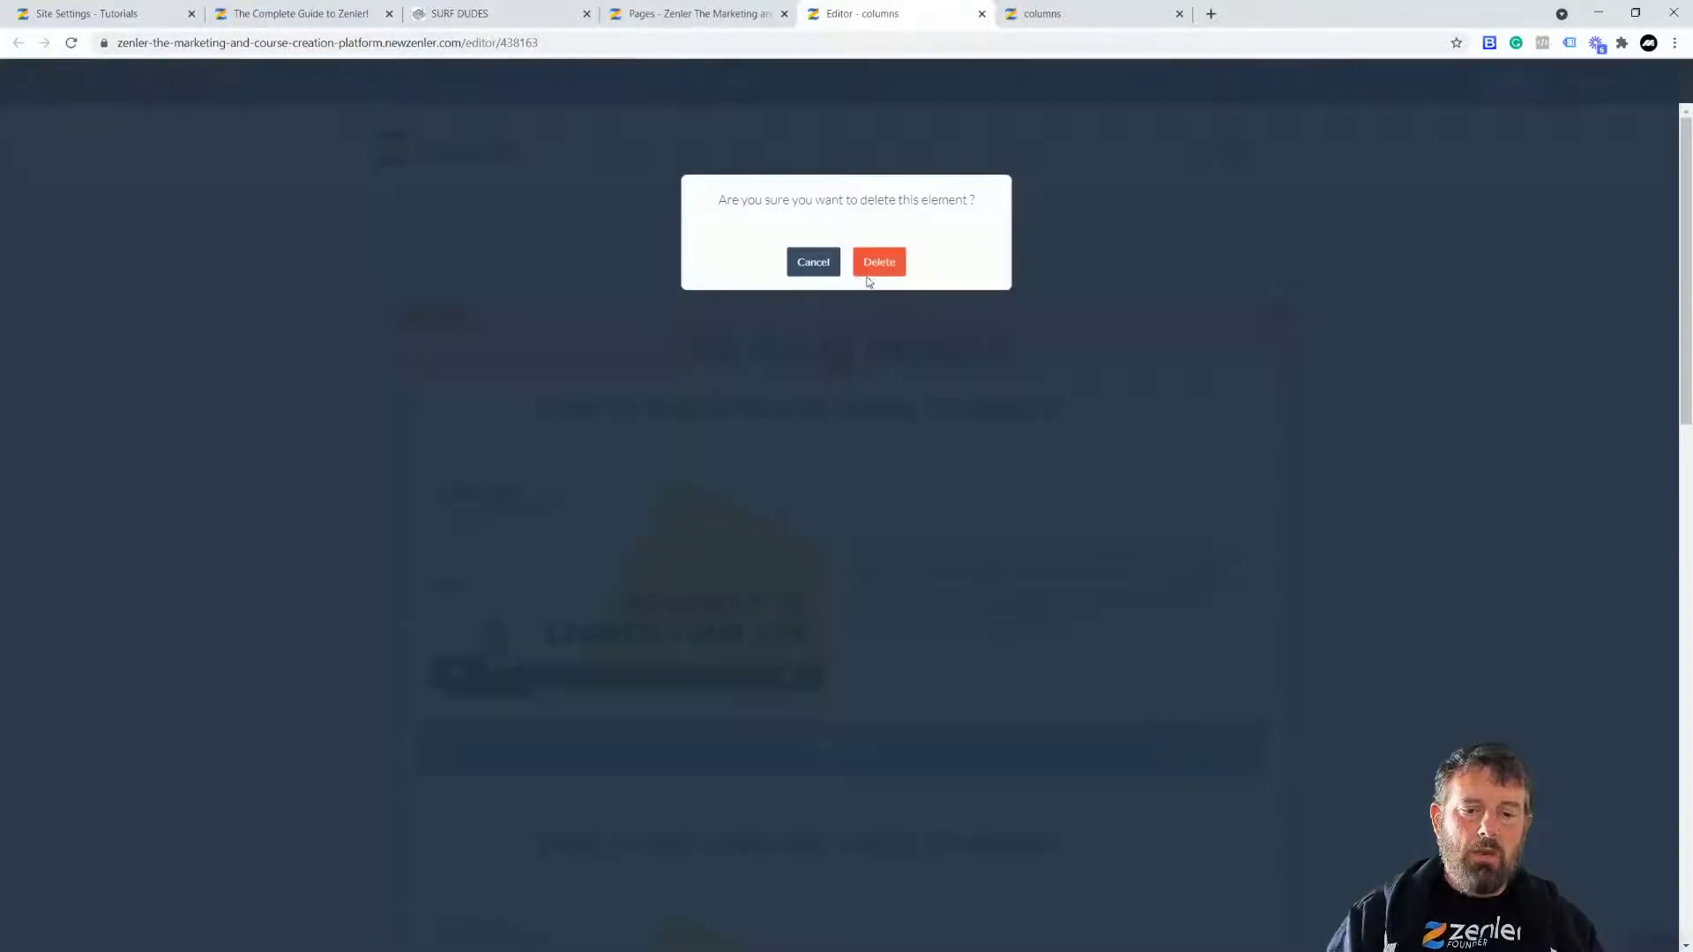
click(878, 263)
- Change the background color of the pink FAQ container to white
click(390, 270)
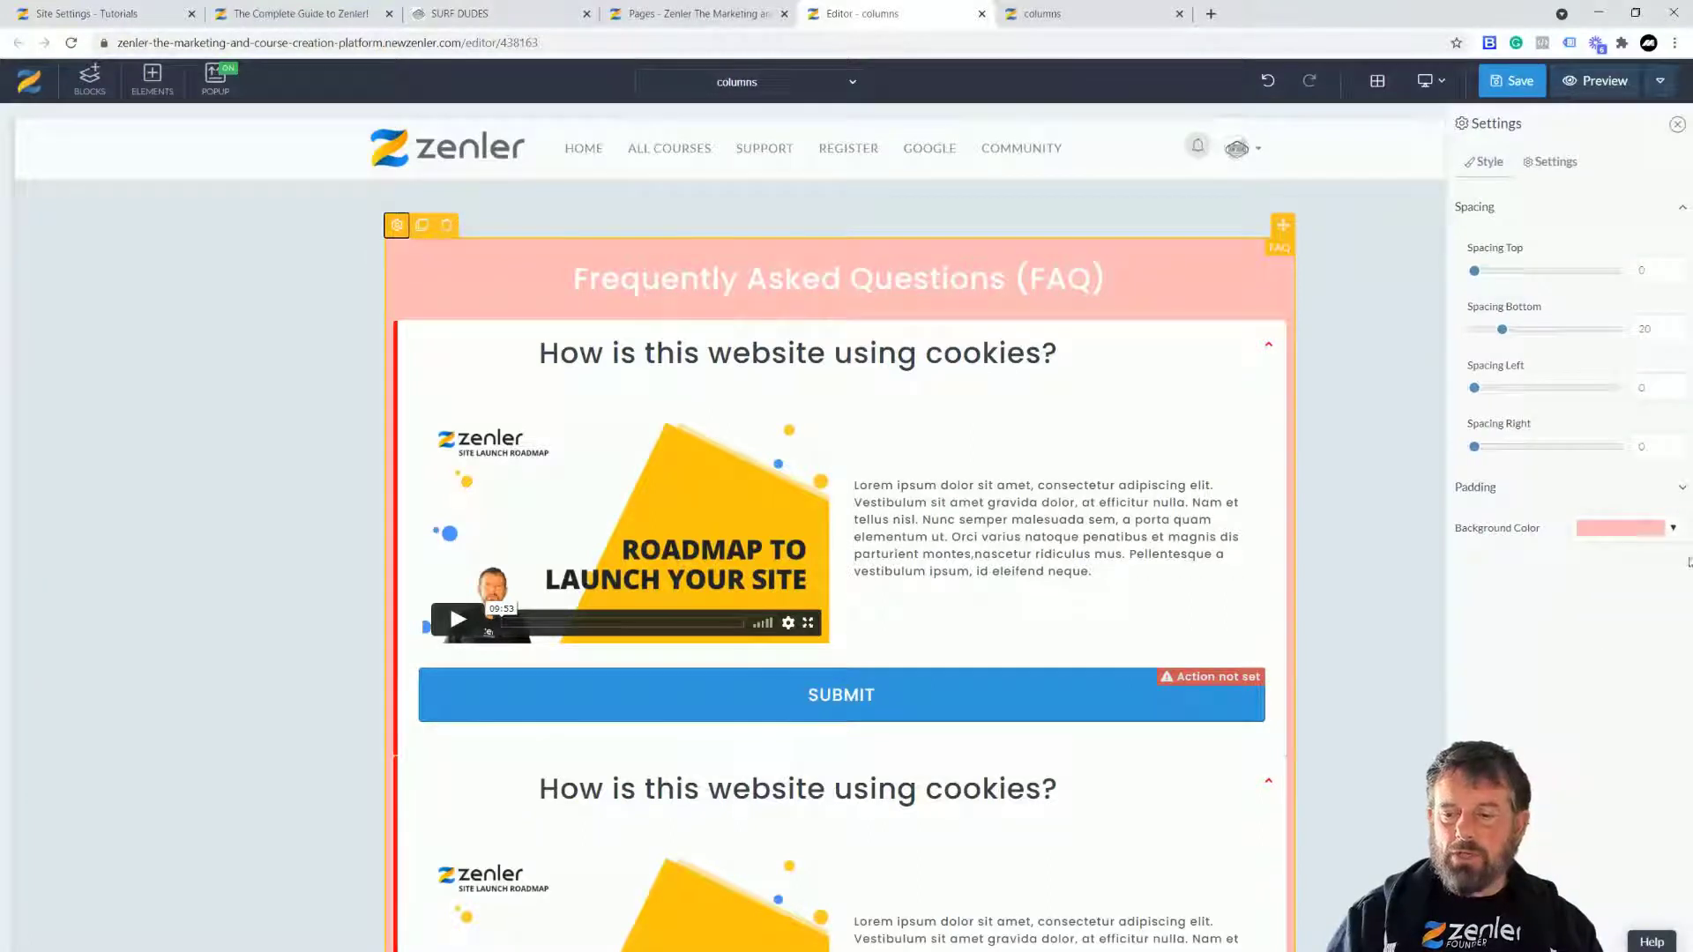
click(1673, 536)
click(1549, 574)
click(1366, 444)
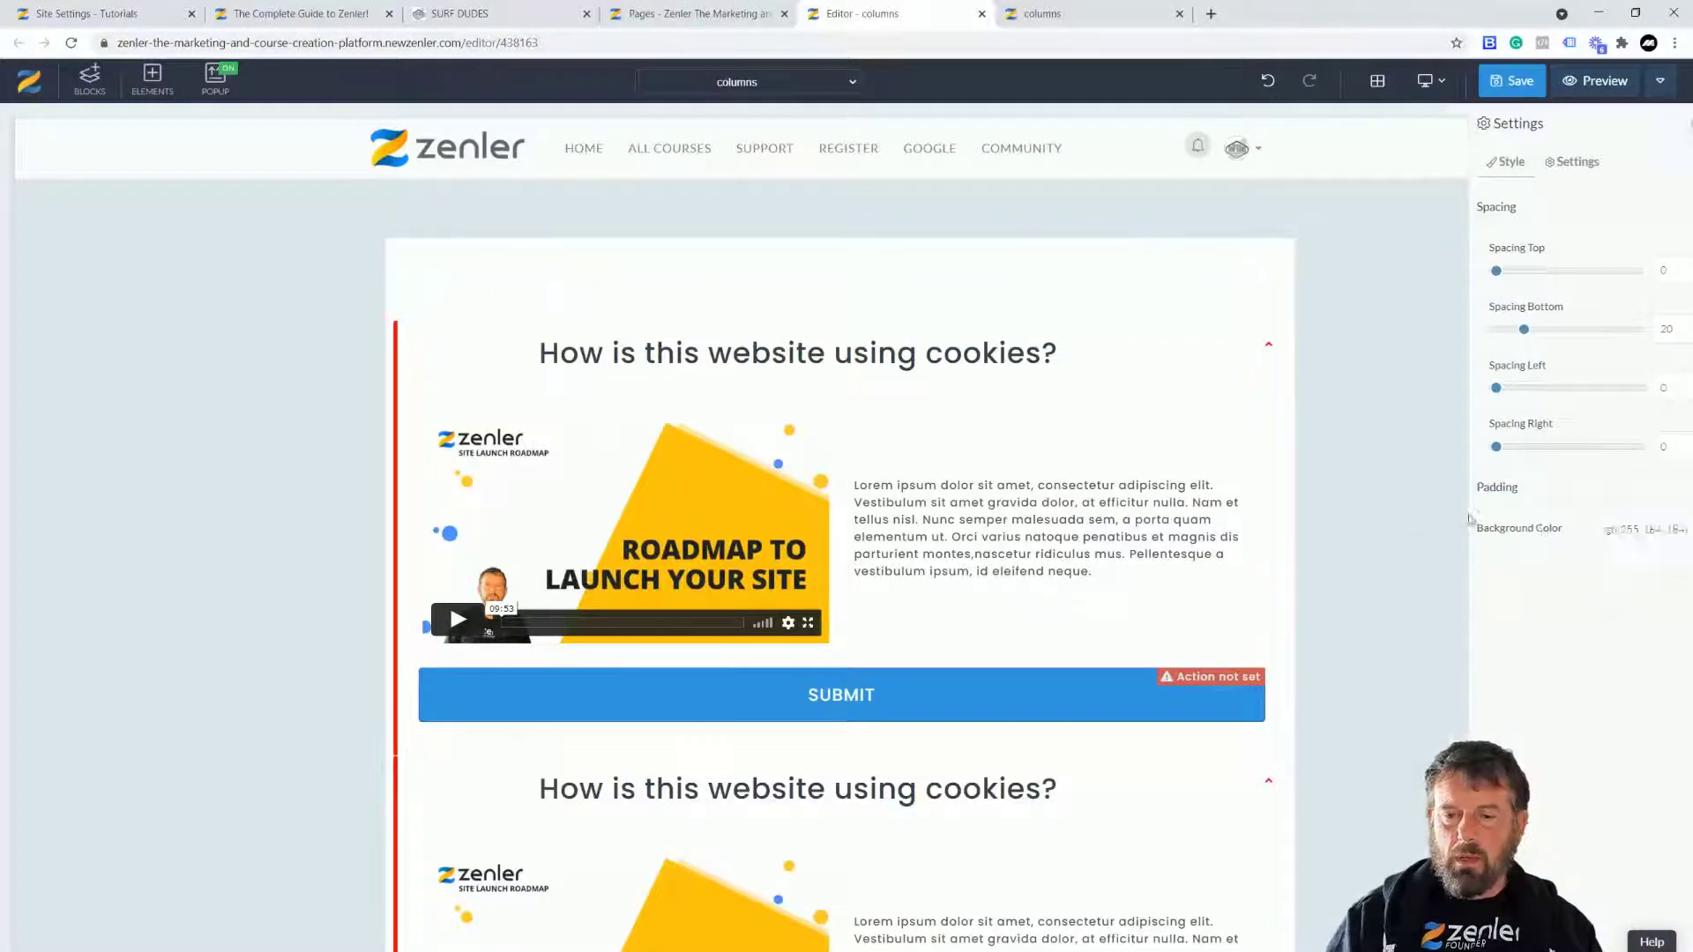
- Set the background color of the whole block surrounding the FAQ to white
click(27, 193)
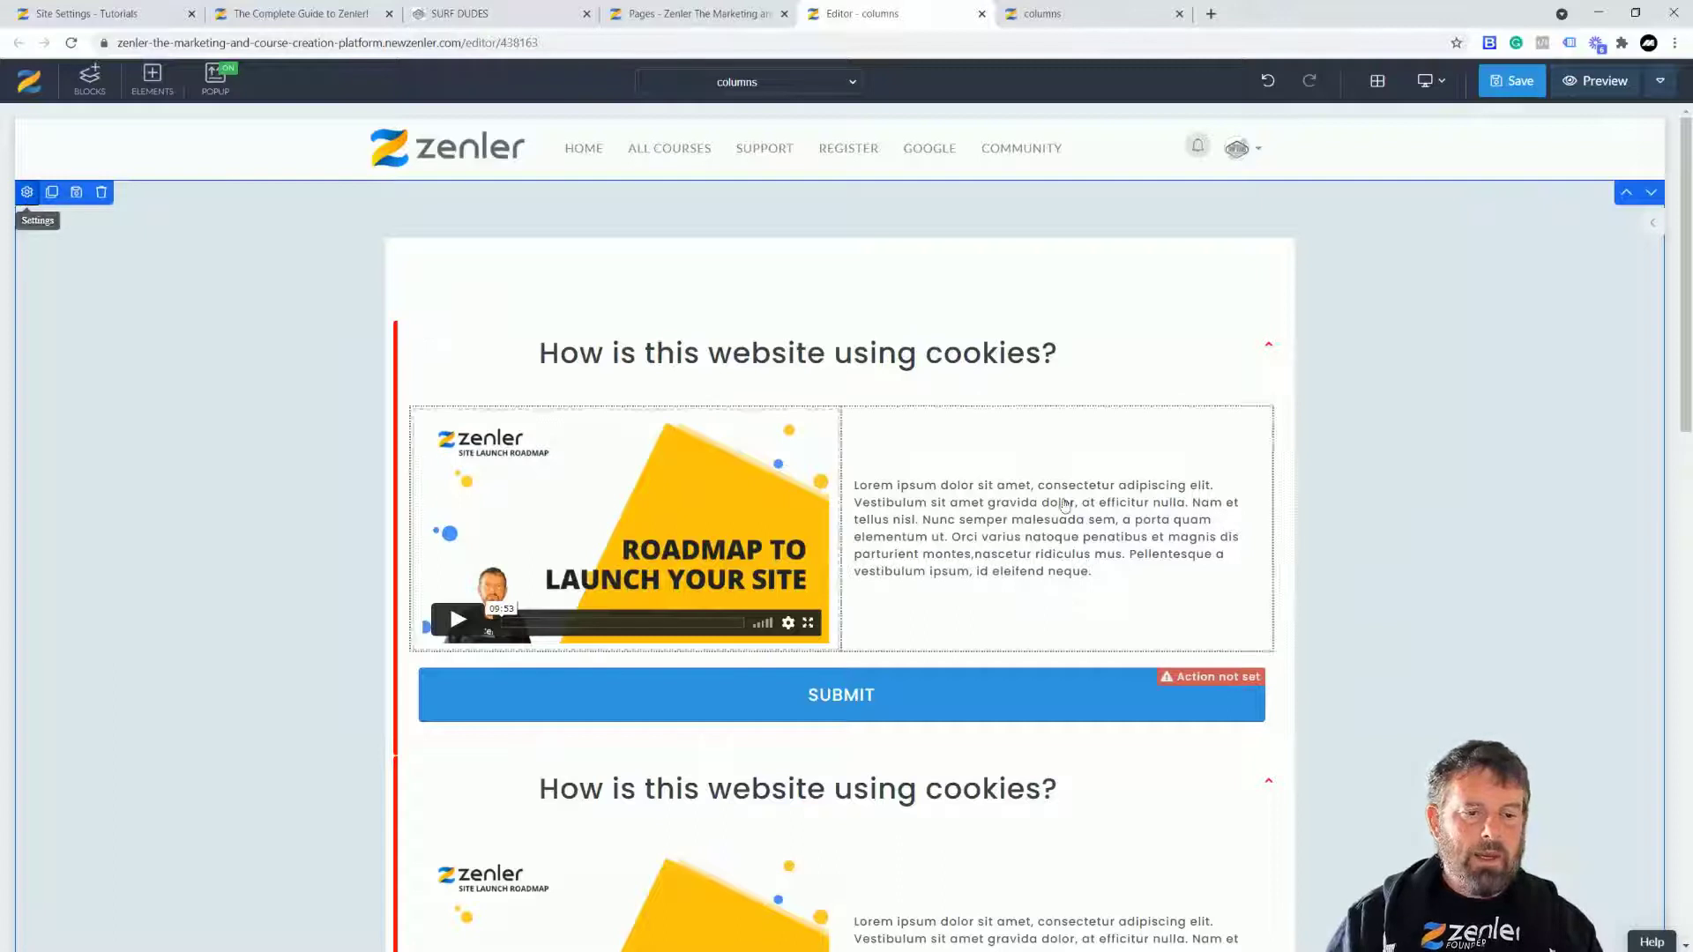
click(1670, 399)
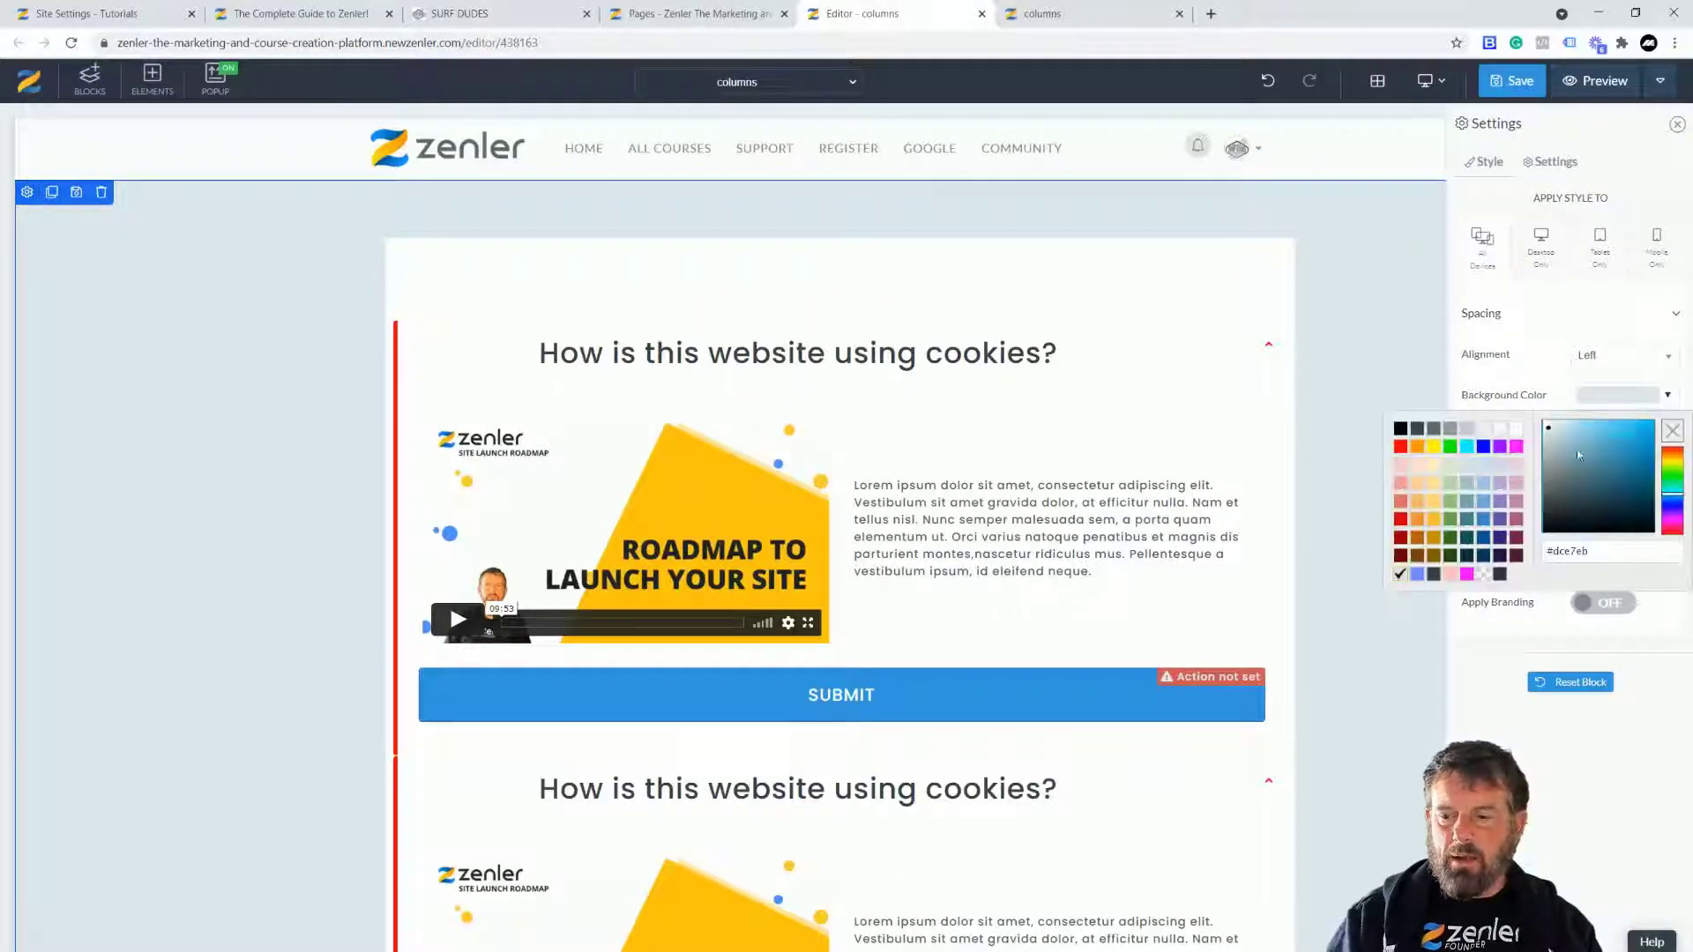
click(1435, 389)
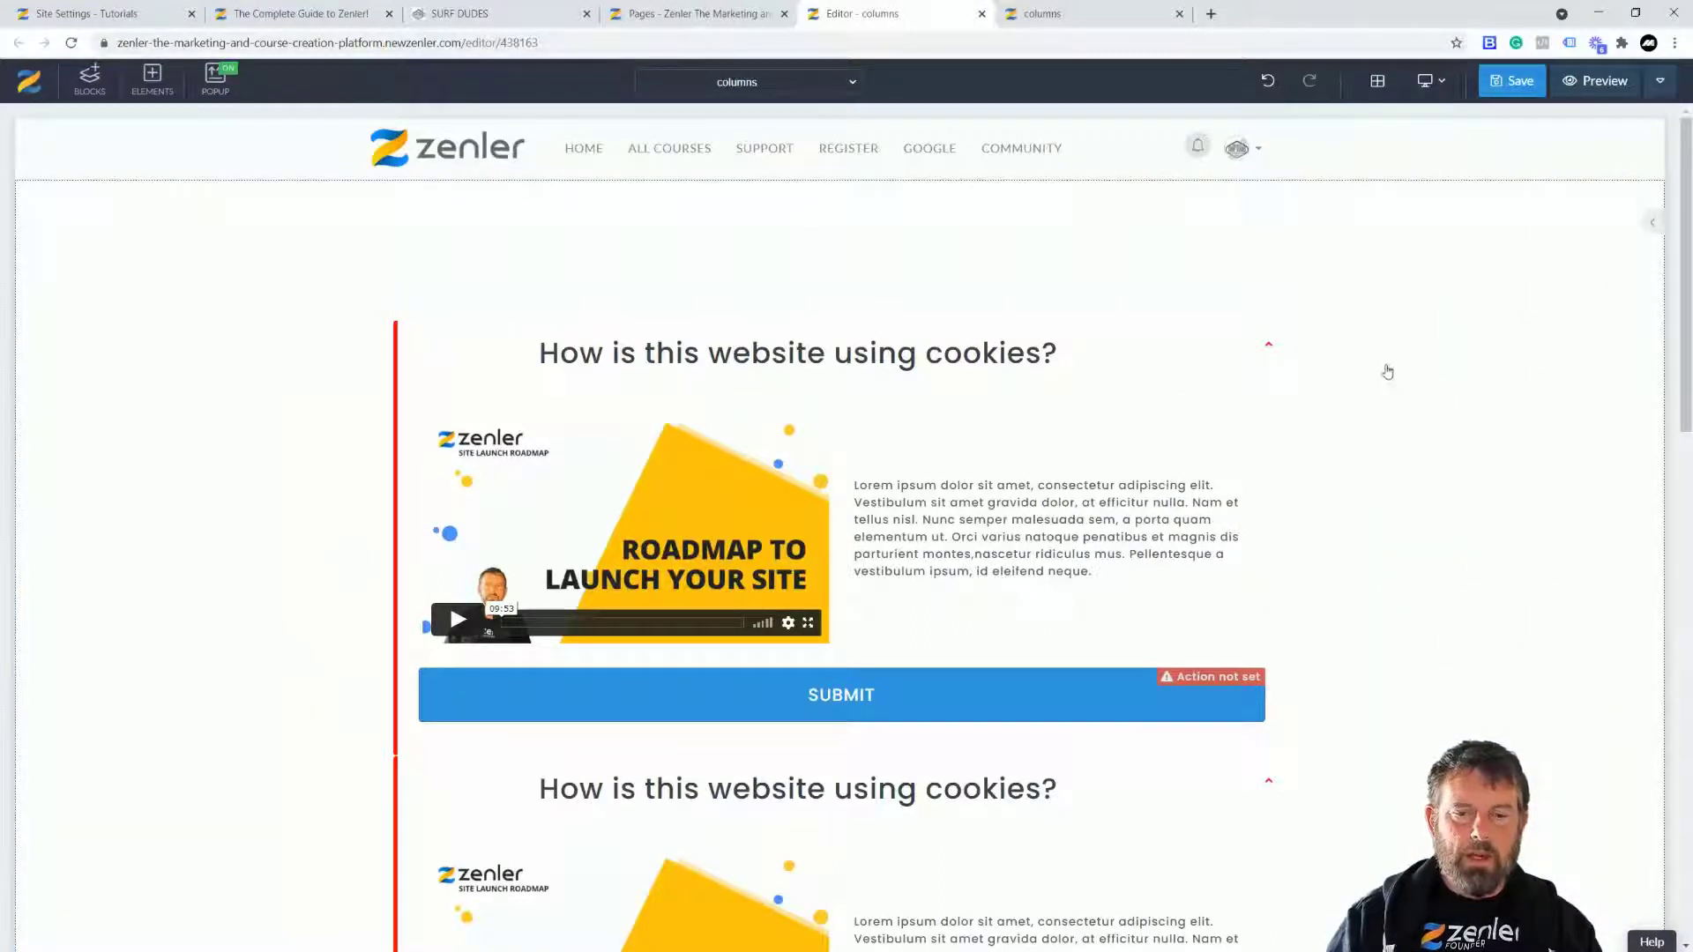
- Save the page, refresh its live preview, and expand and collapse the first FAQ item there
click(1499, 87)
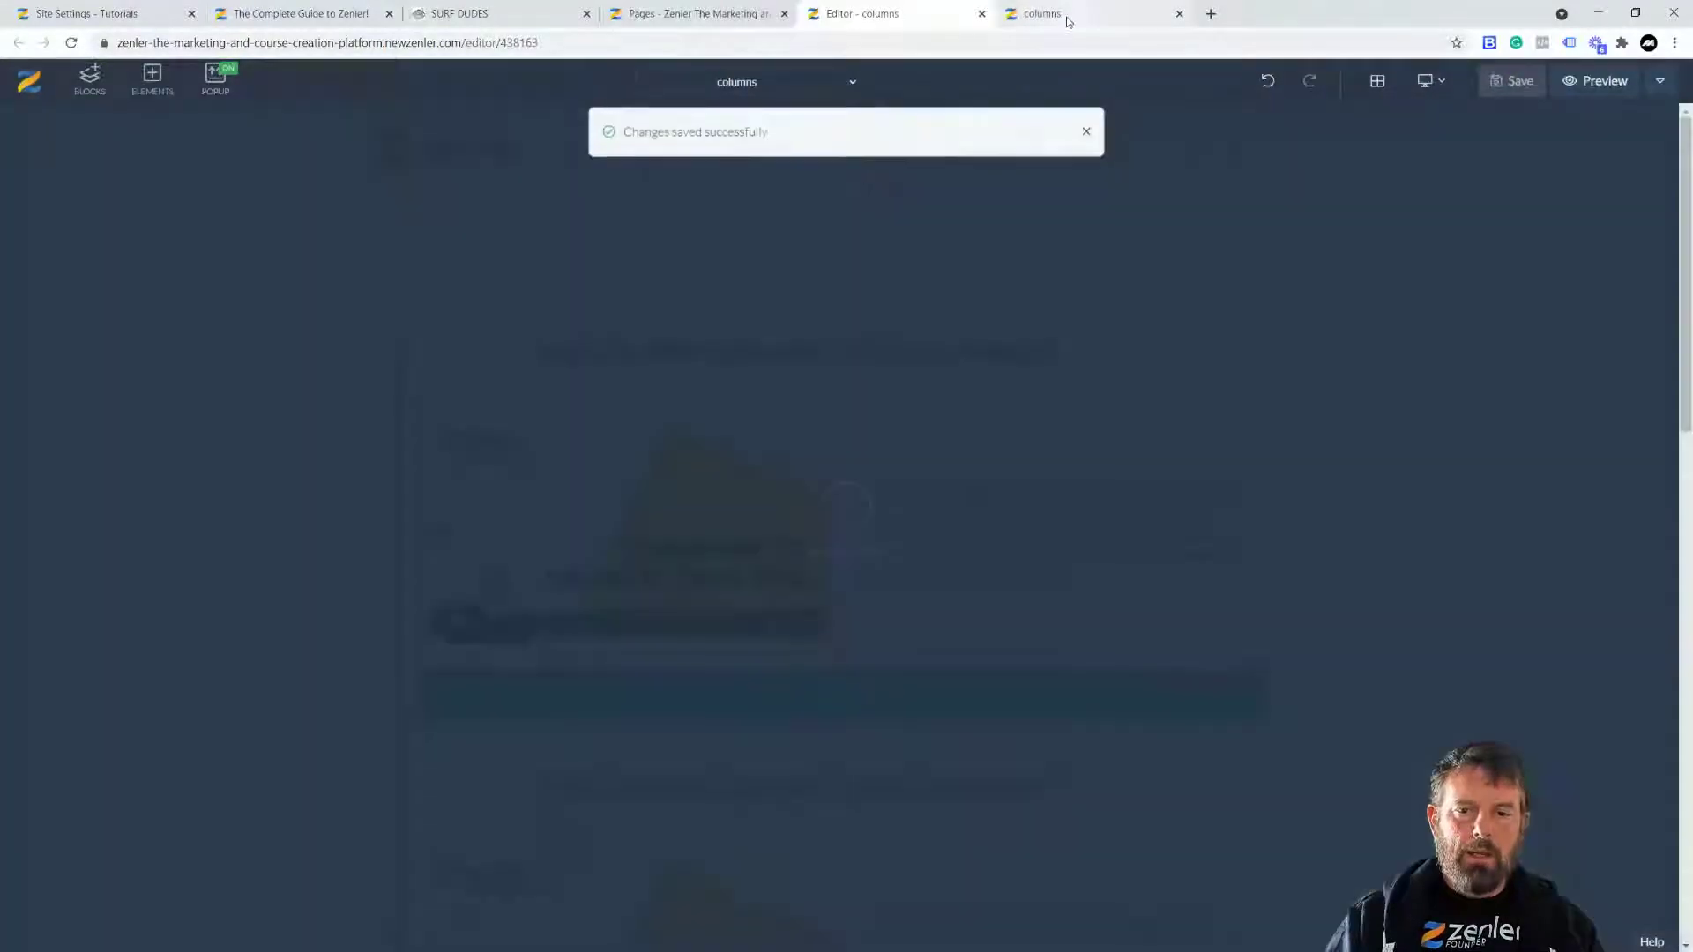
click(1066, 17)
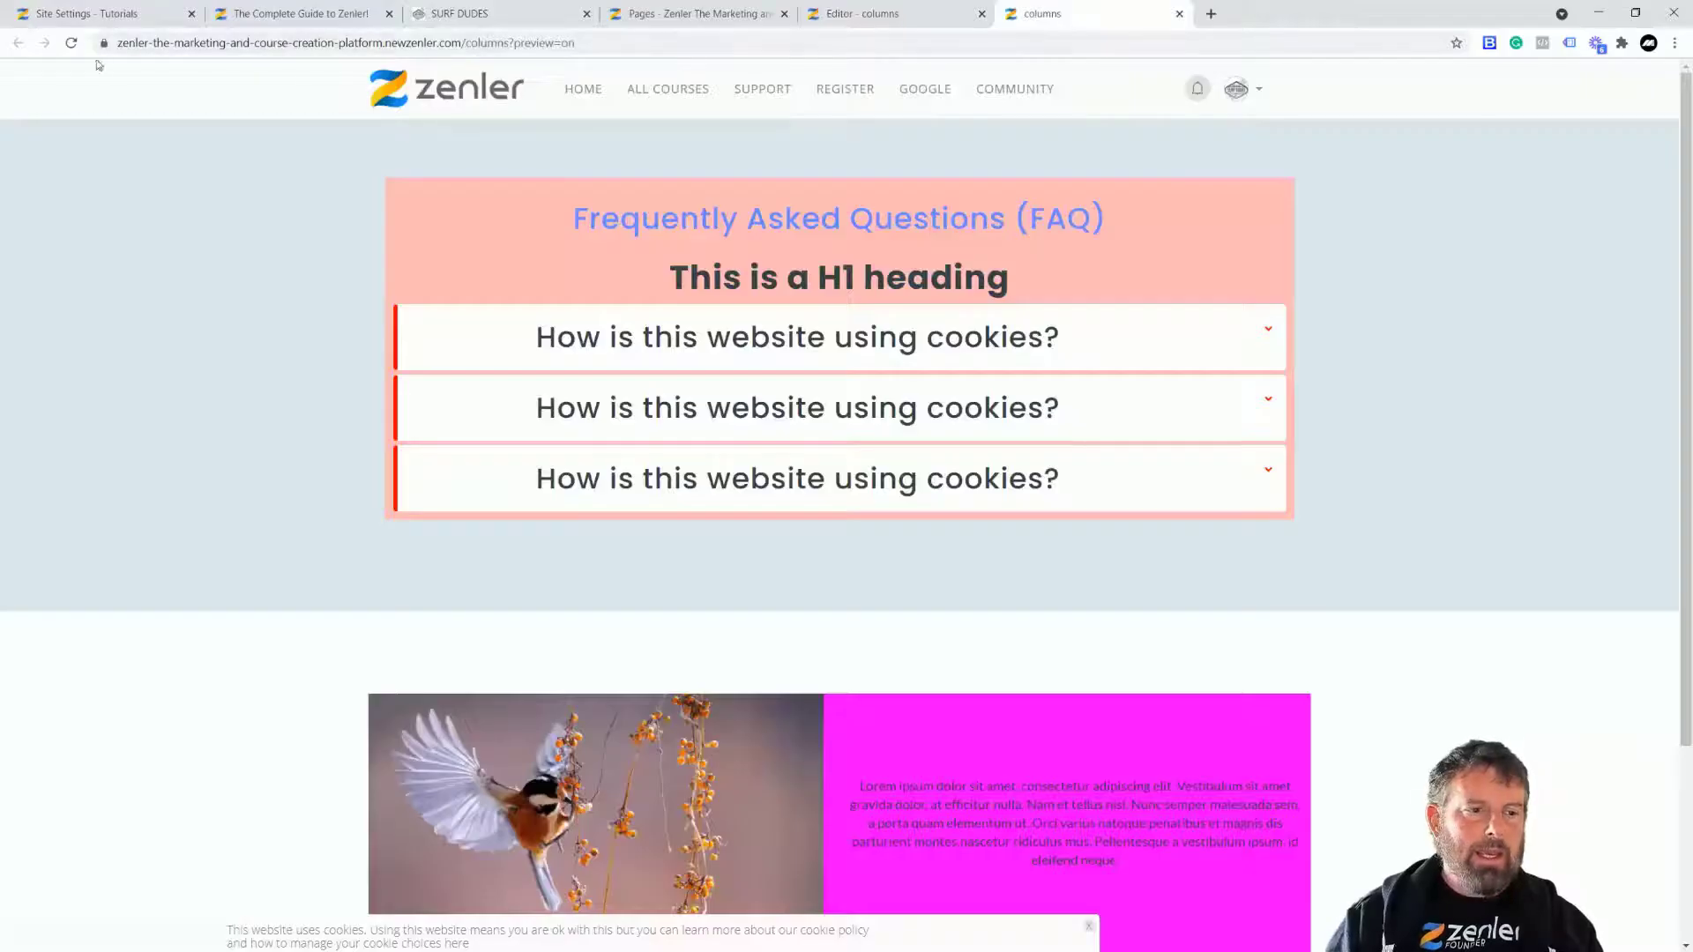
click(74, 44)
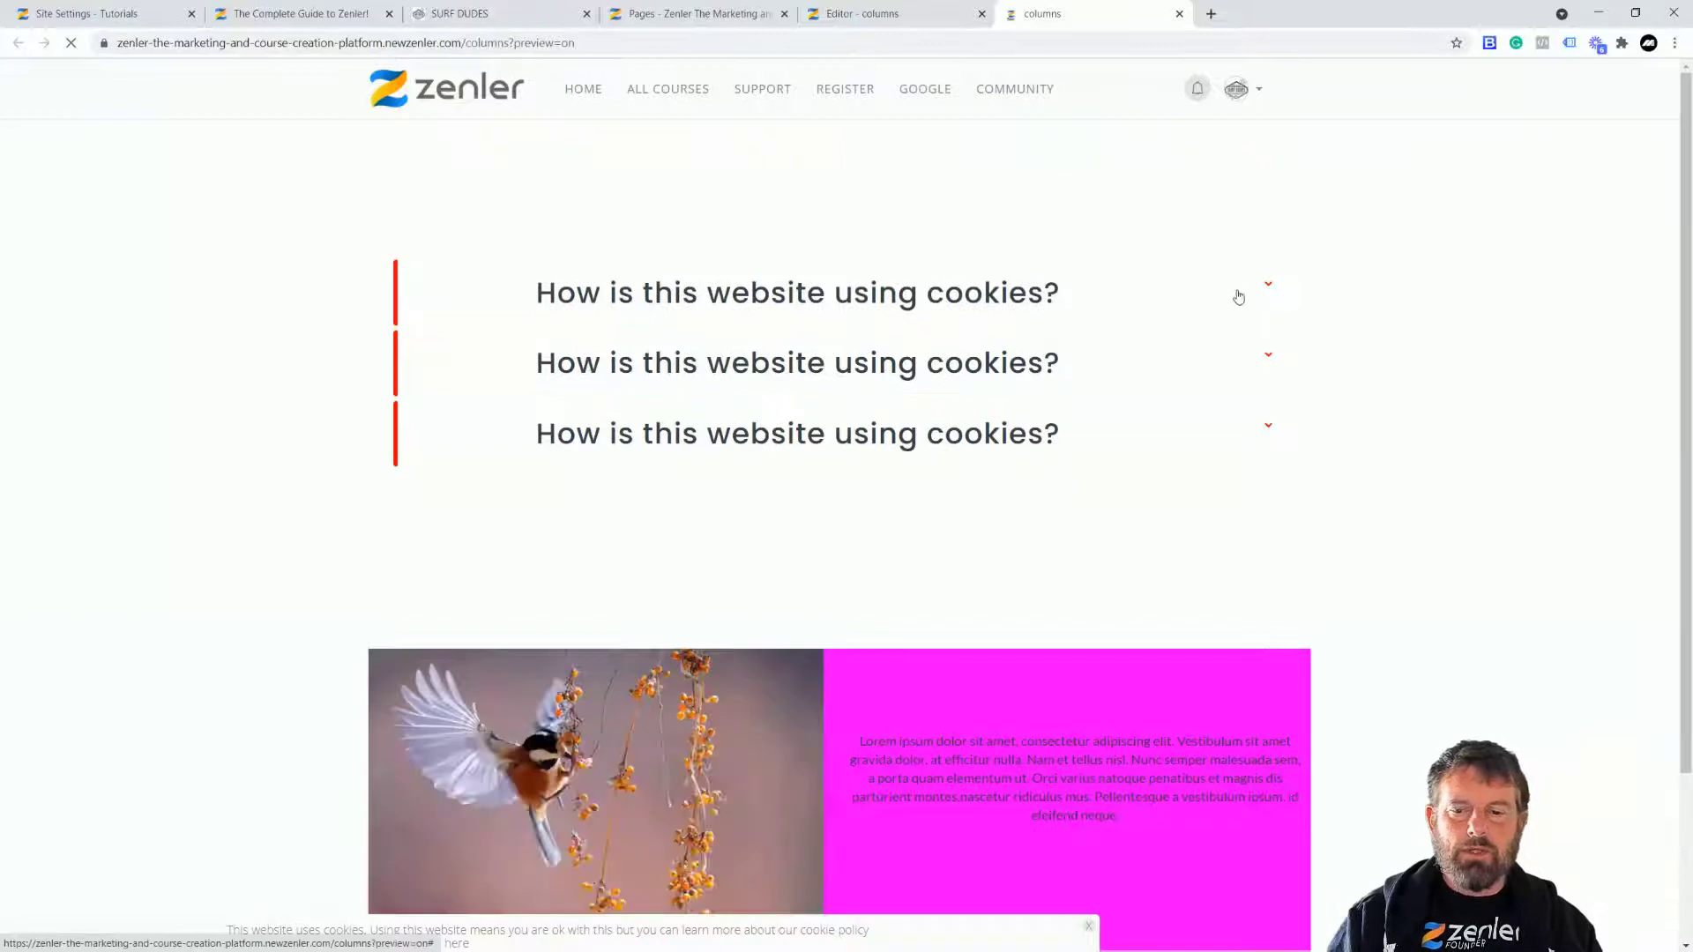
click(1269, 289)
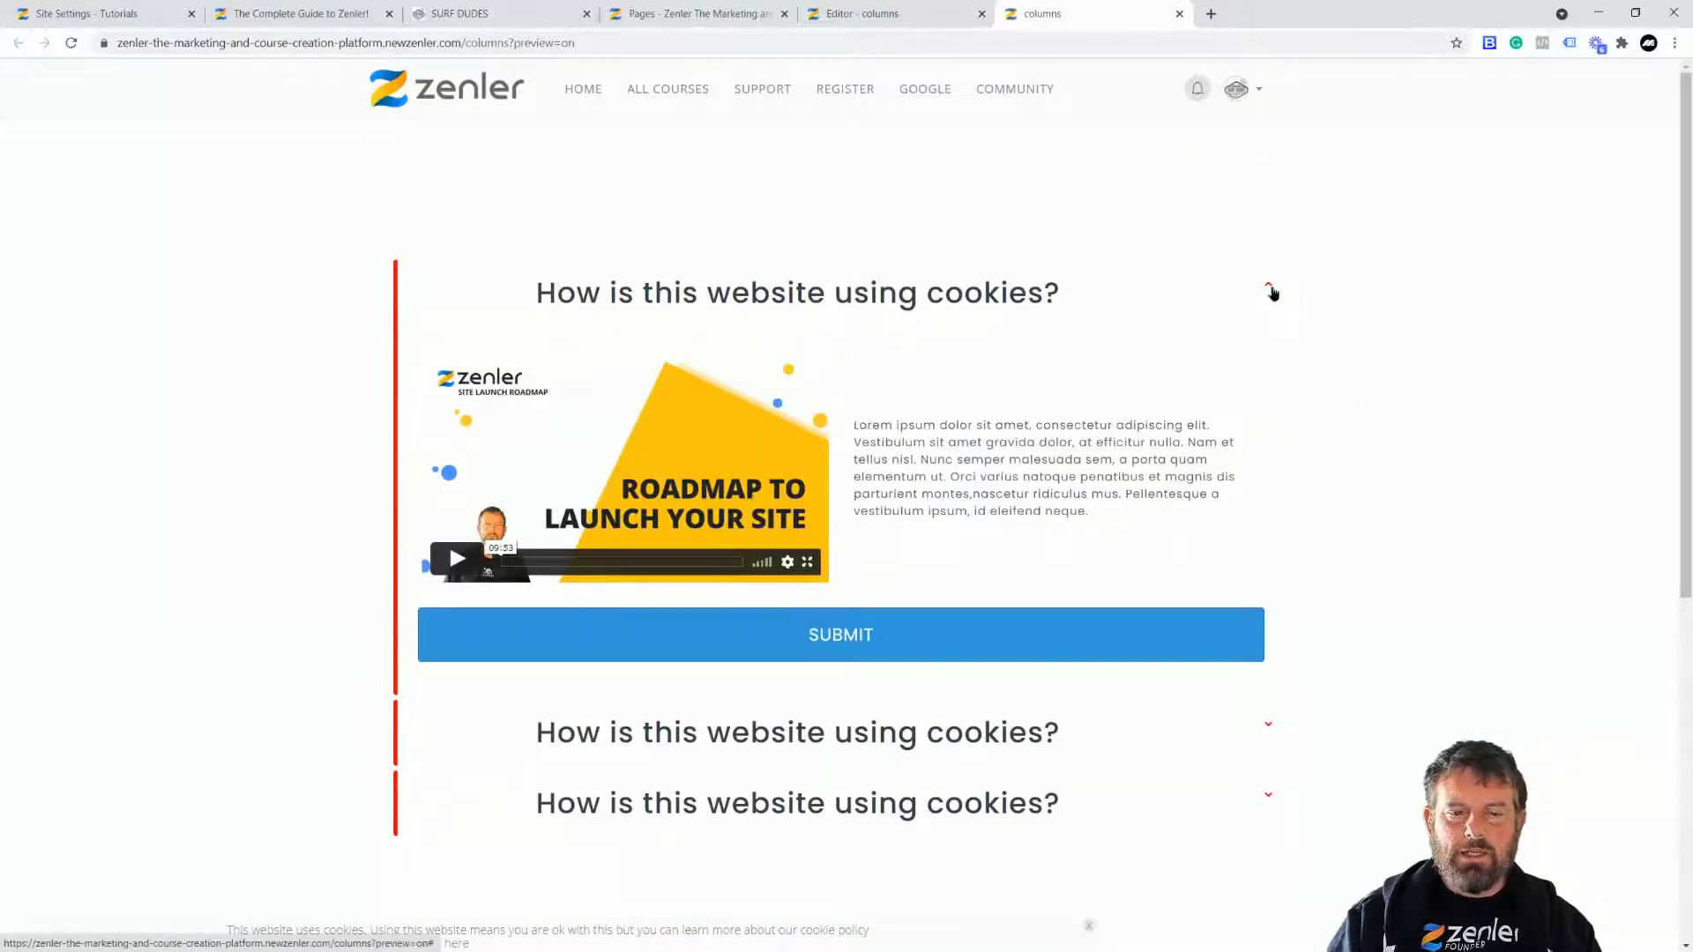
click(1270, 291)
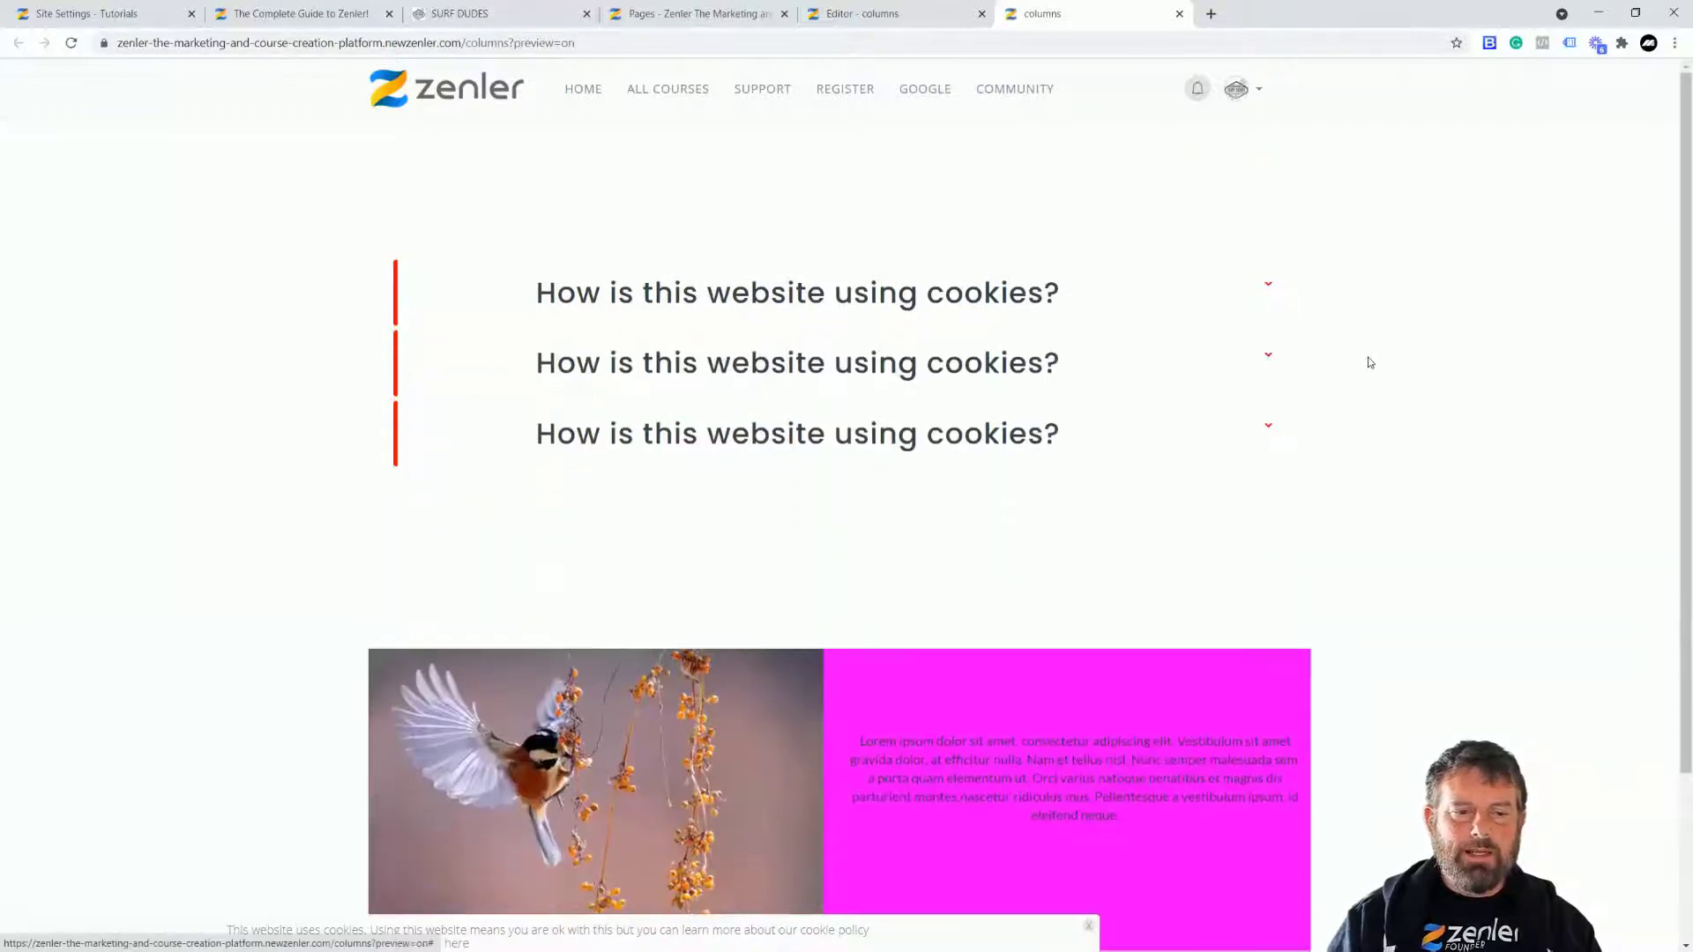
- Back in the editor, set the first FAQ item's background color to the pale pink #f3e9e9
click(857, 15)
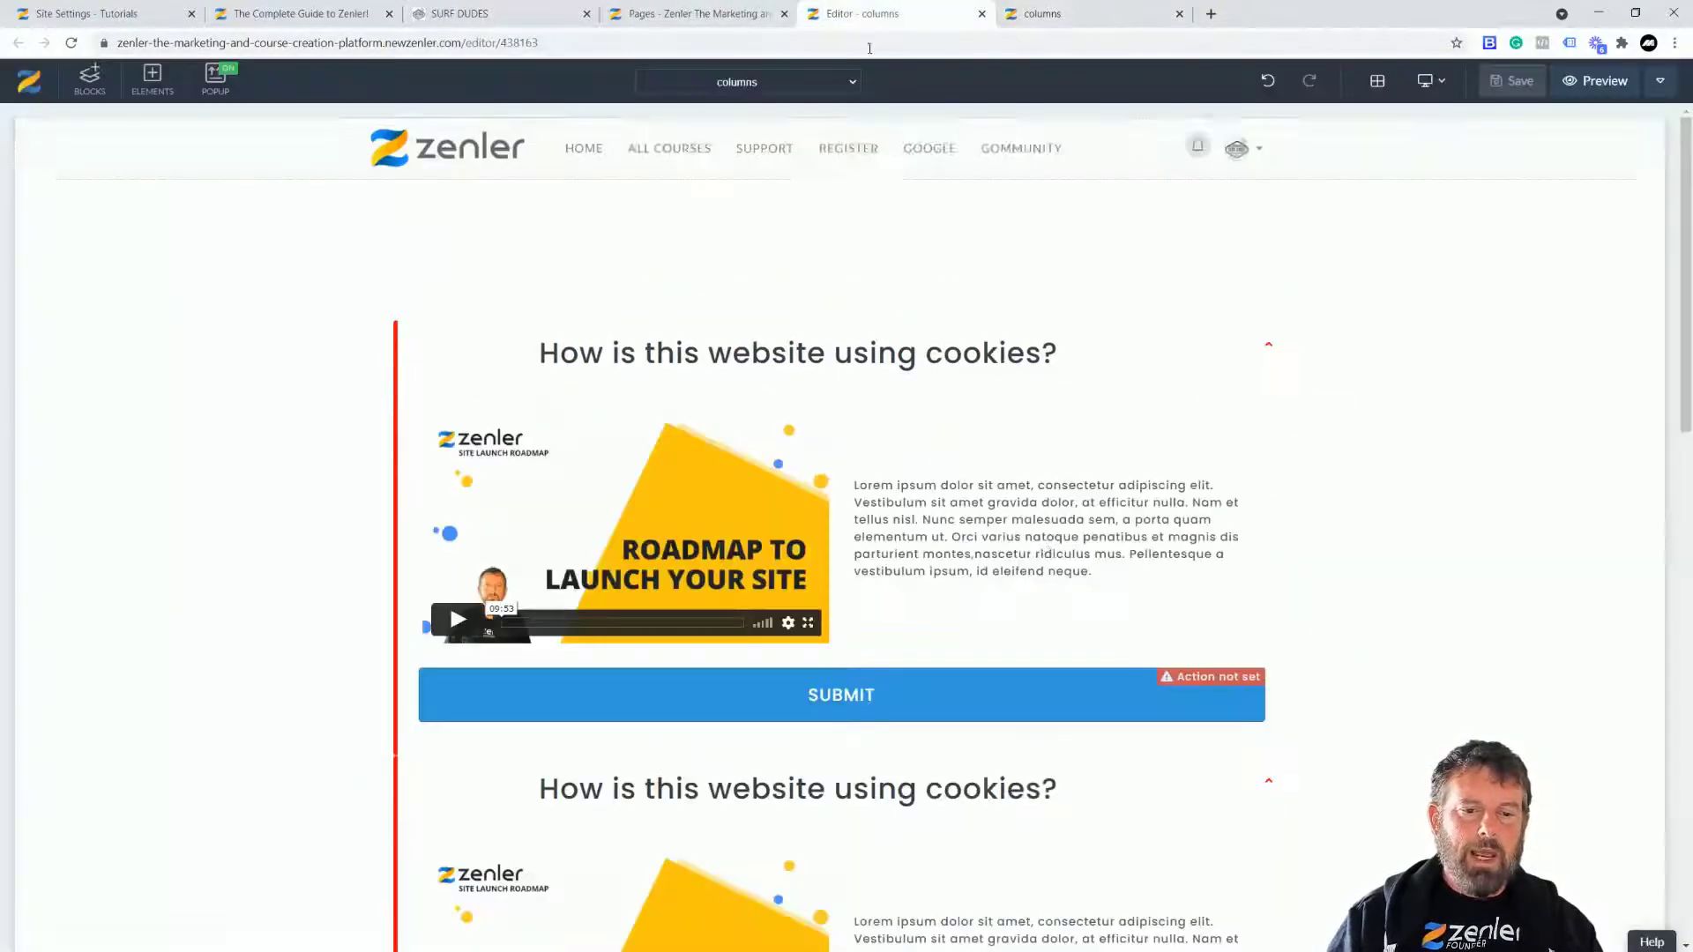
click(396, 360)
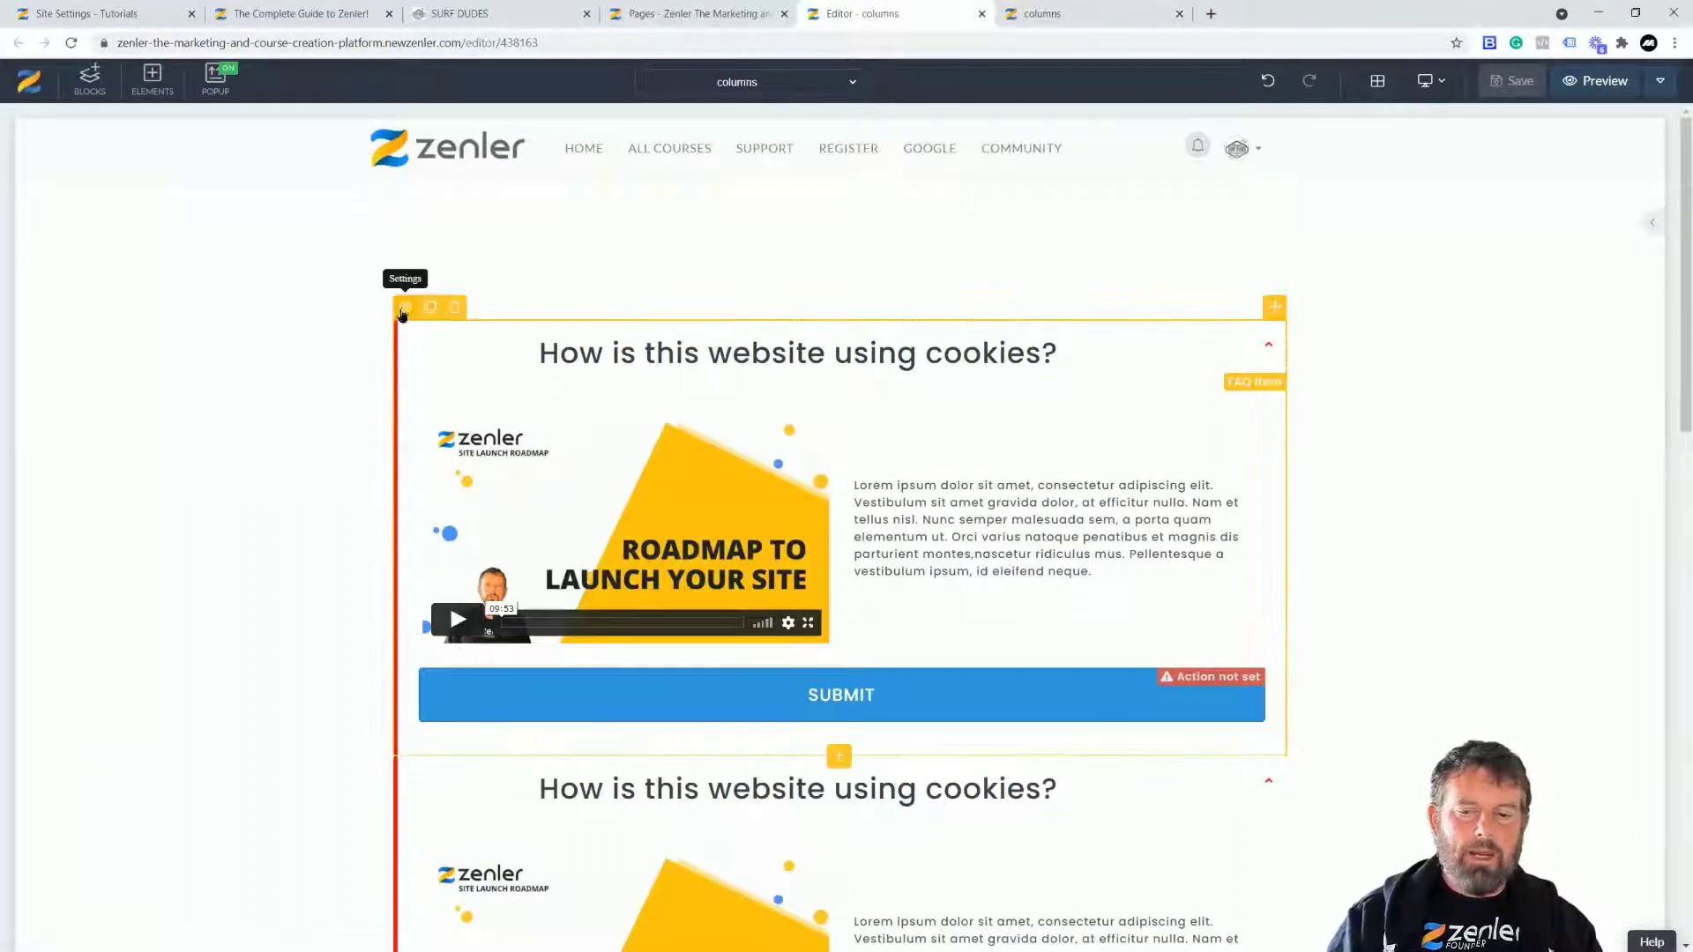
click(403, 308)
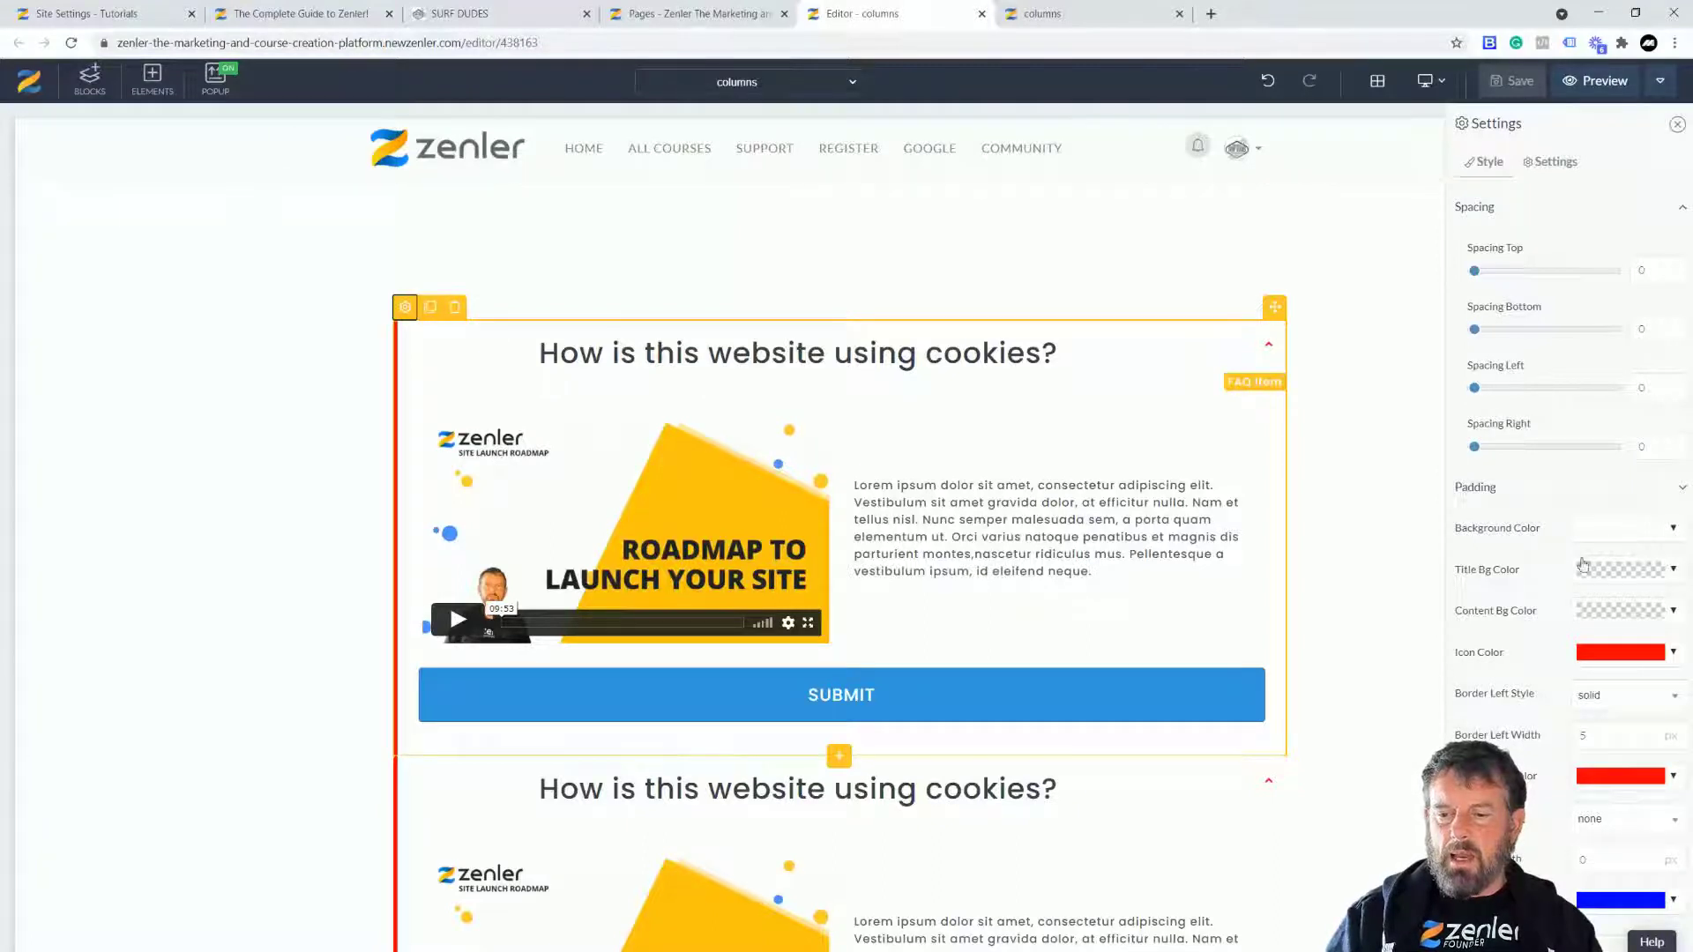
click(1673, 530)
drag(1554, 564, 1547, 558)
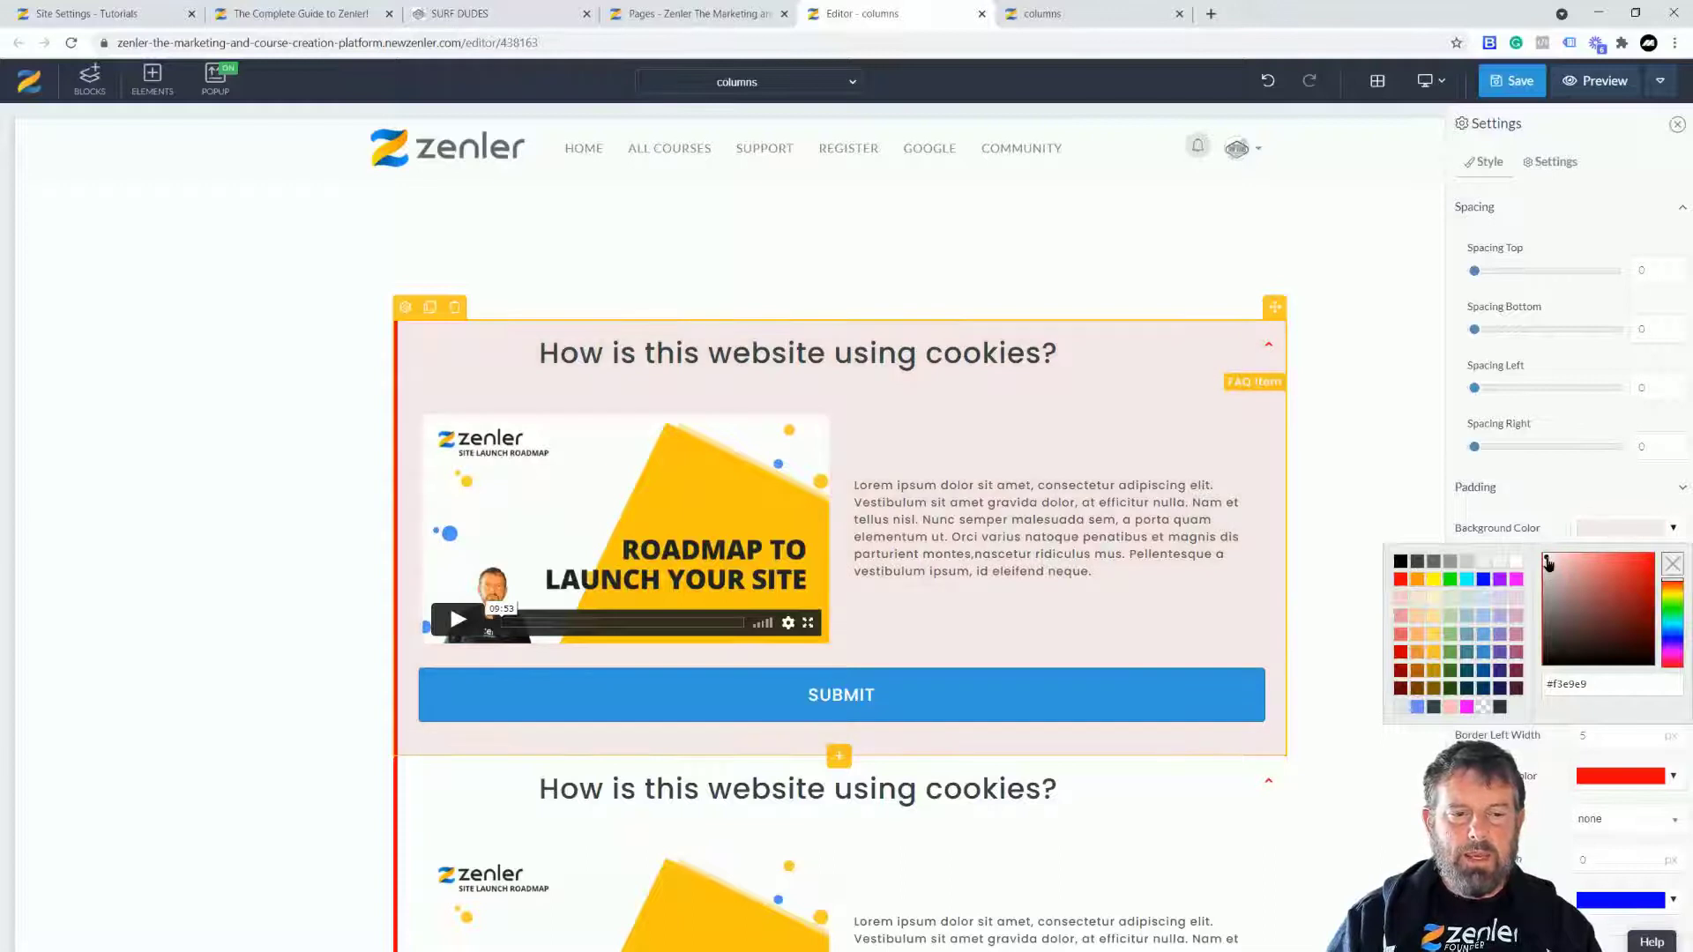
- Change the text color of the invisible FAQ title above the items to gray, save the page and view the preview
click(739, 296)
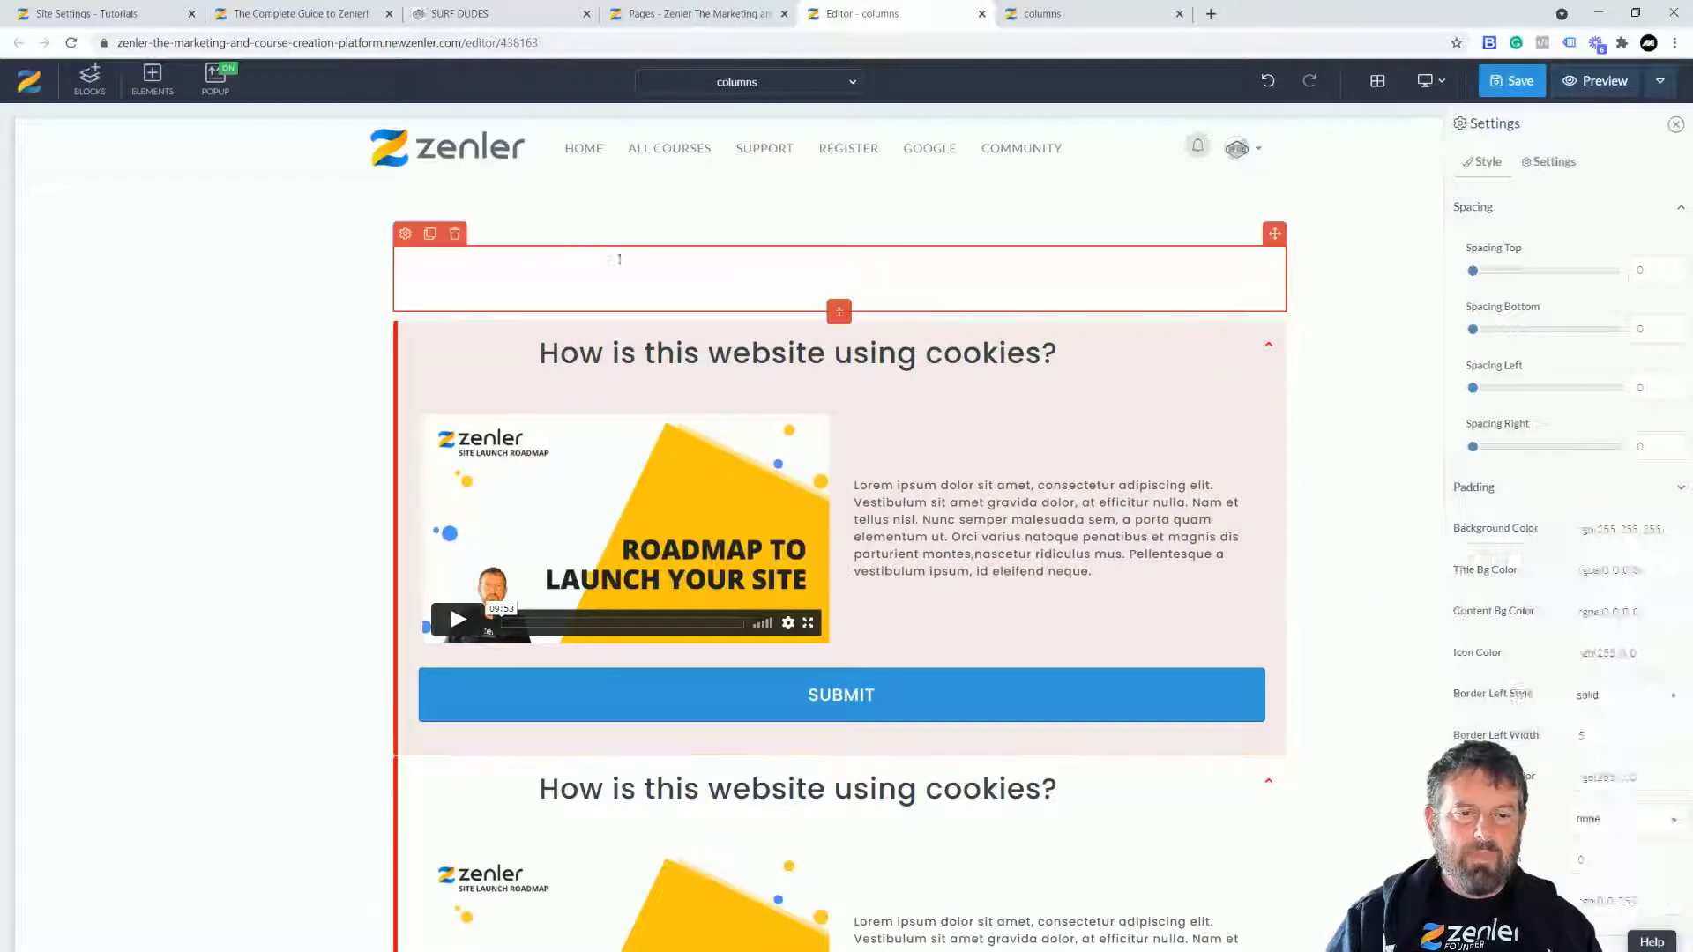
click(406, 234)
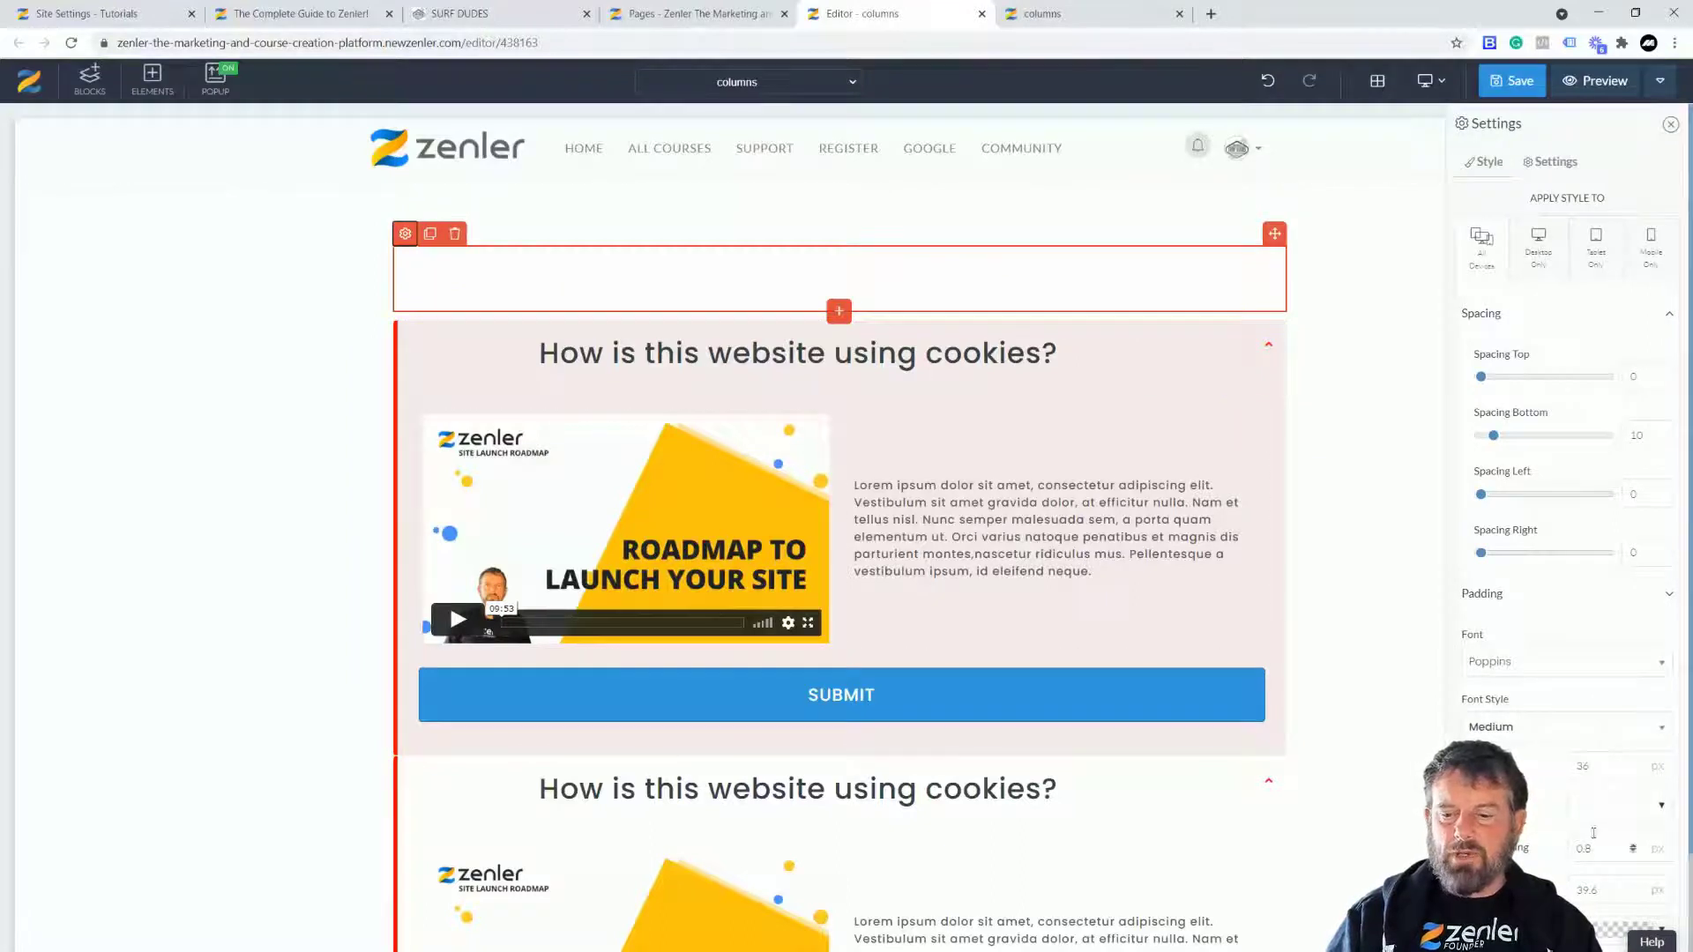
click(1663, 809)
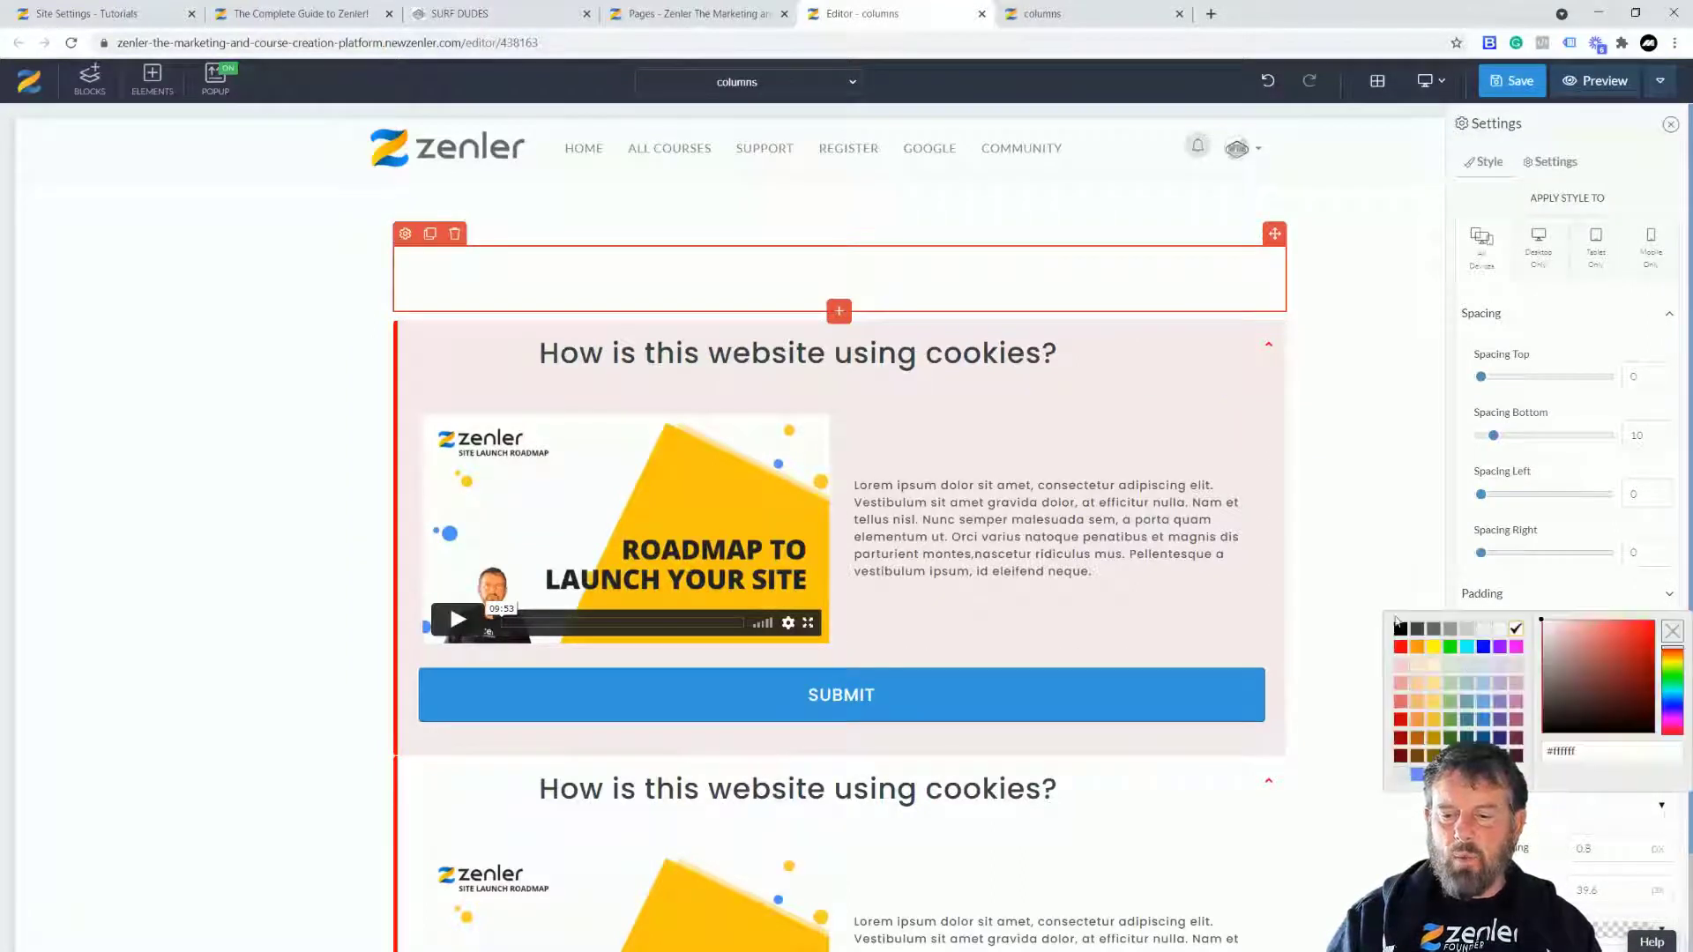
click(1451, 629)
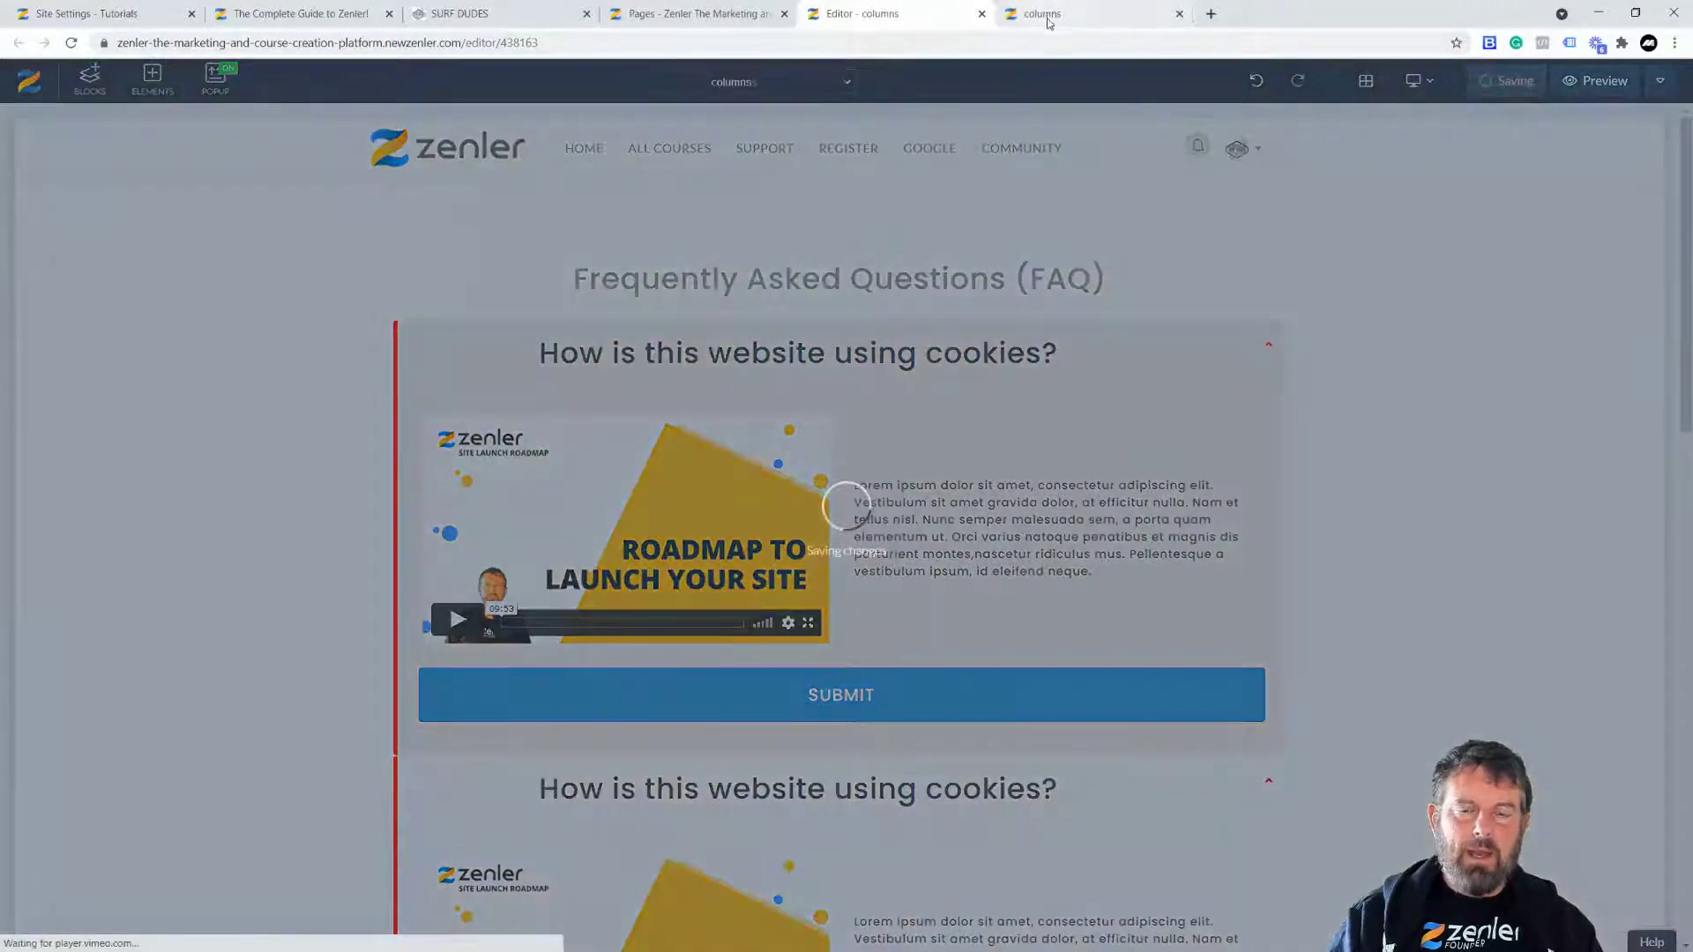
click(1004, 16)
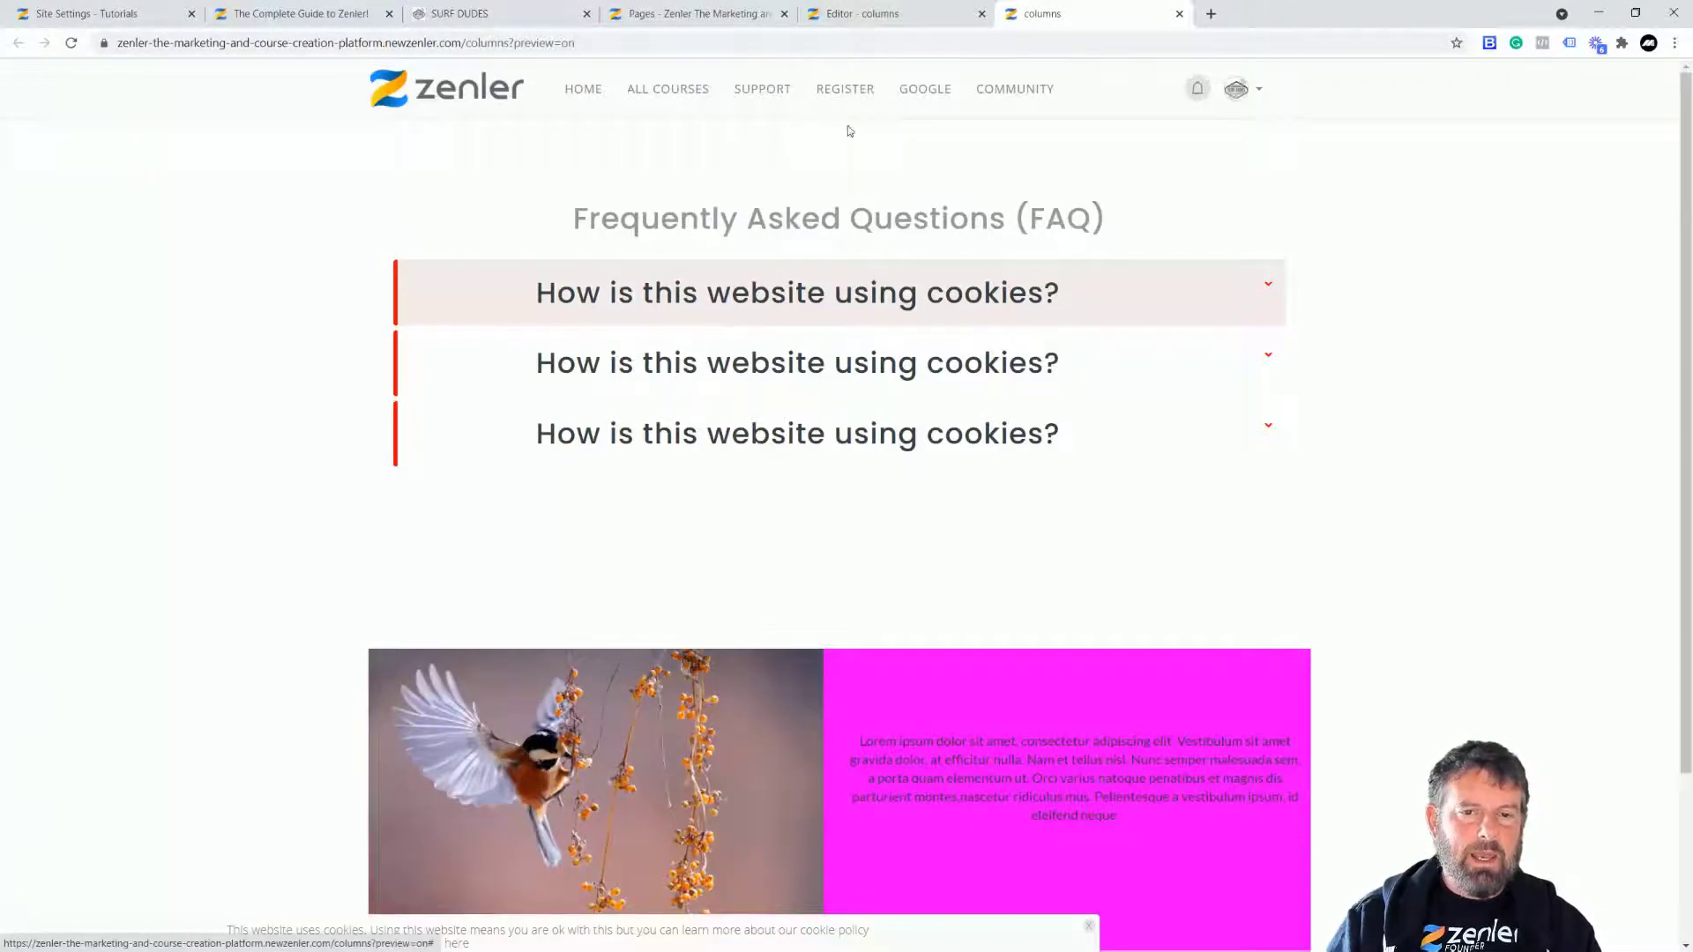
- Back in the editor, set the content background color of the last FAQ item to #dfd8d8
click(860, 14)
scroll(991, 598, down, 5)
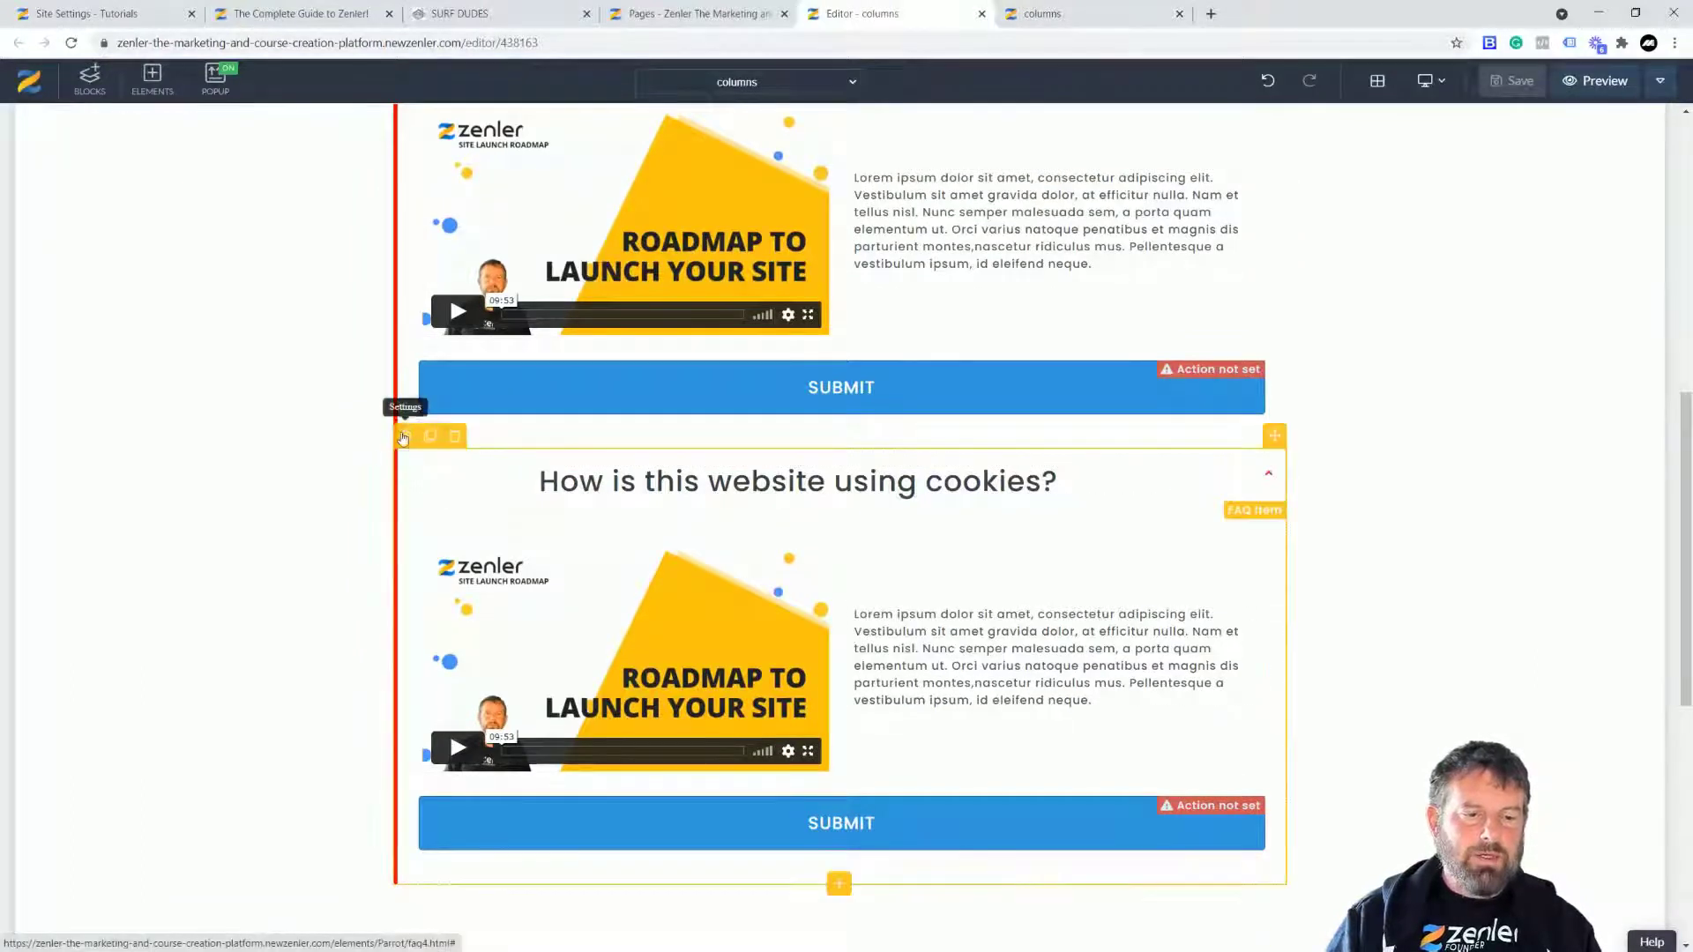
click(404, 436)
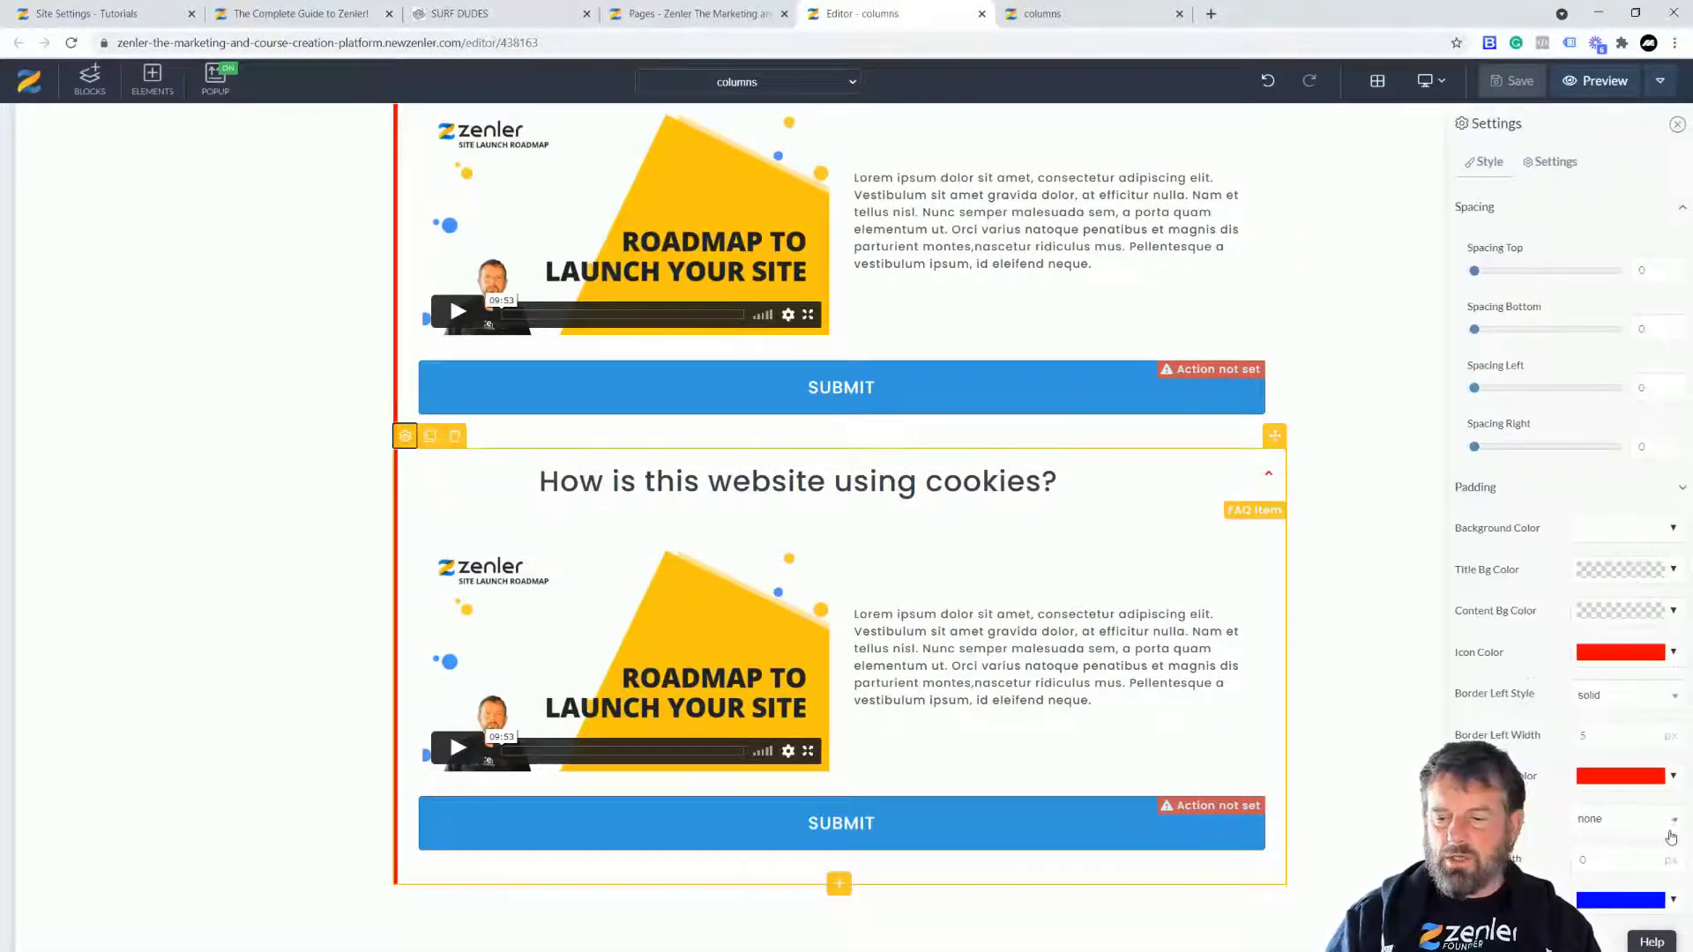
click(1673, 613)
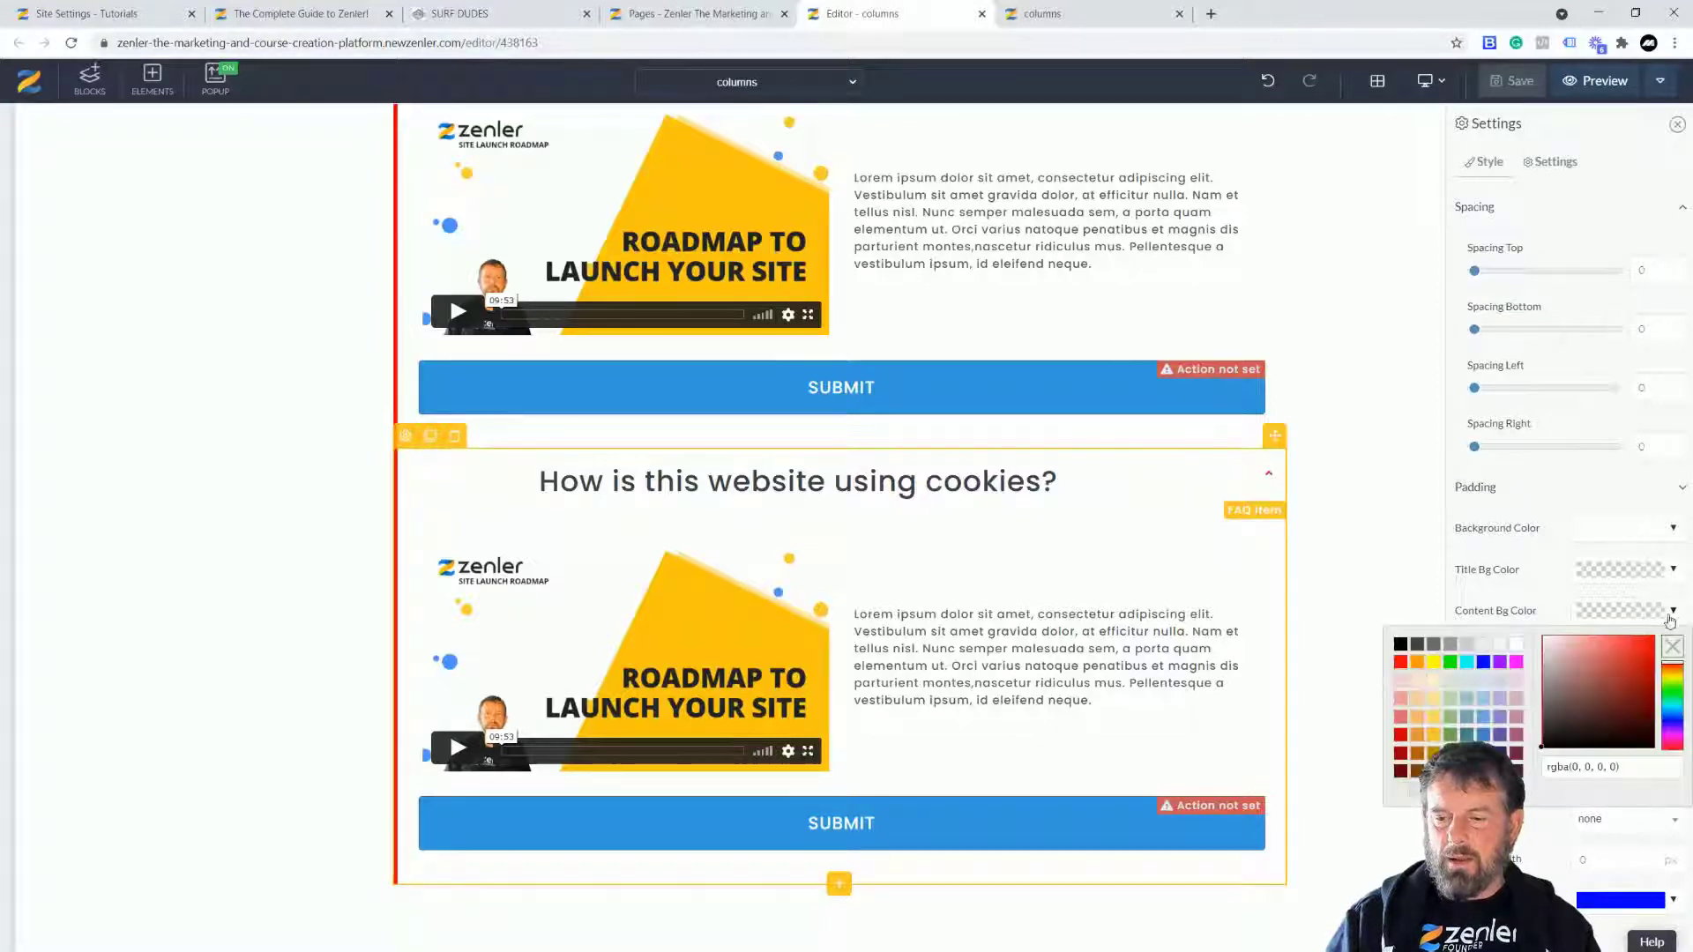
click(1541, 650)
drag(1541, 645, 1543, 648)
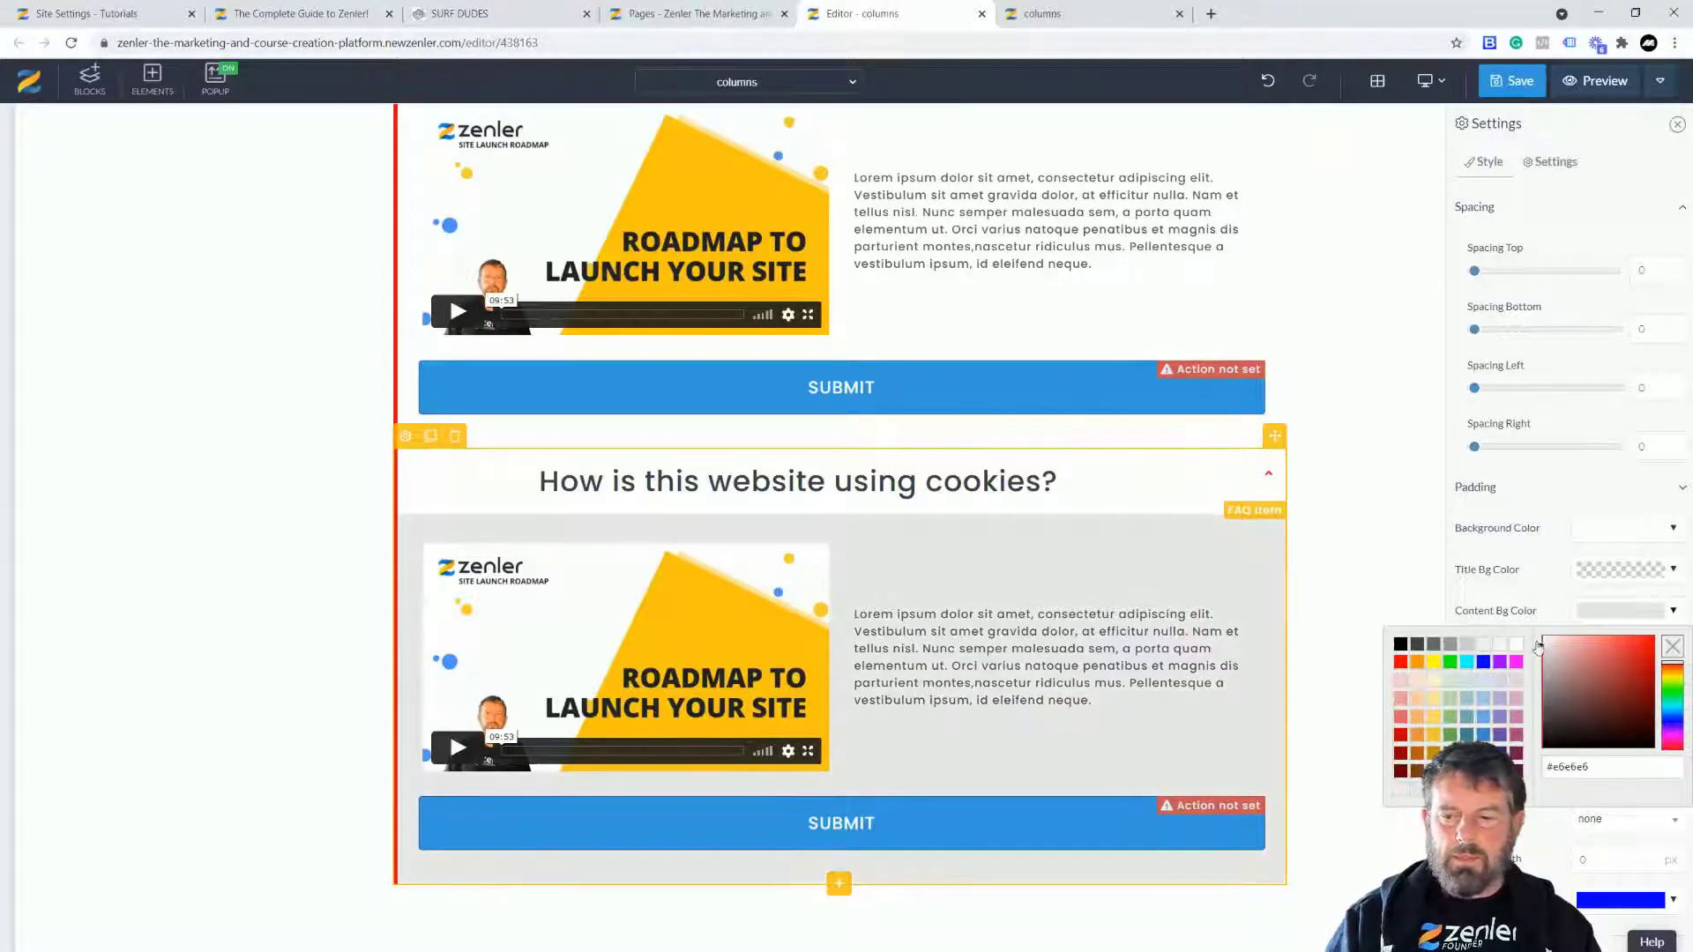
drag(1543, 646, 1545, 653)
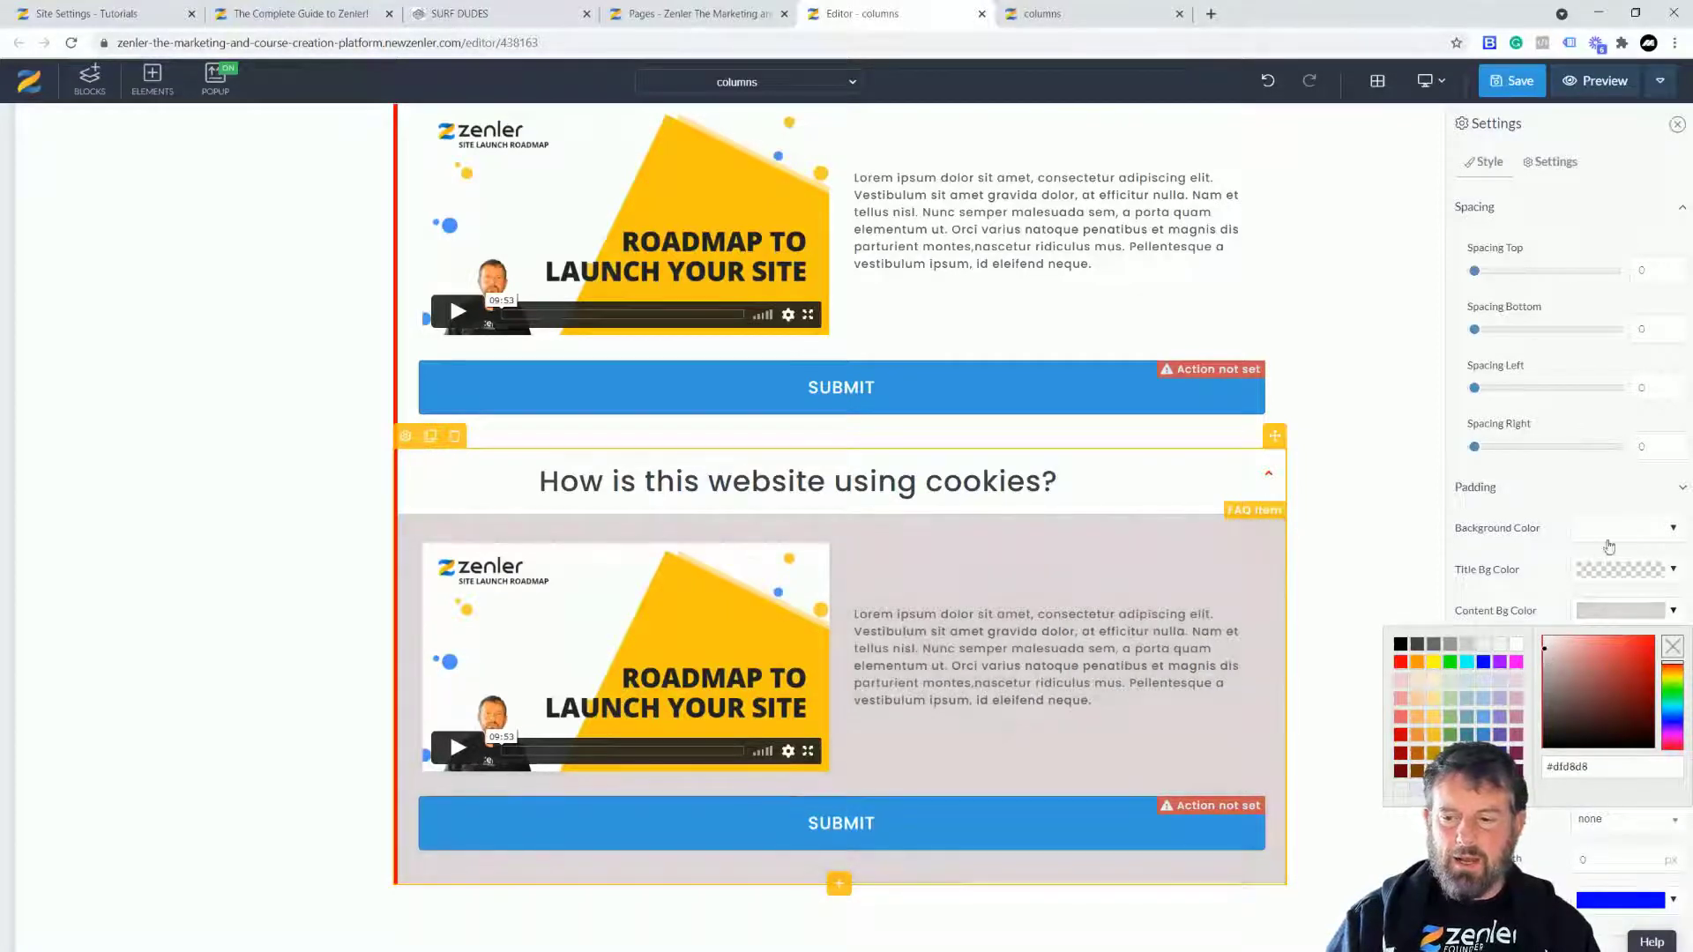
- Set the last FAQ item's background color to #9b9494 and its question text color to white
click(1674, 530)
drag(1552, 571, 1548, 603)
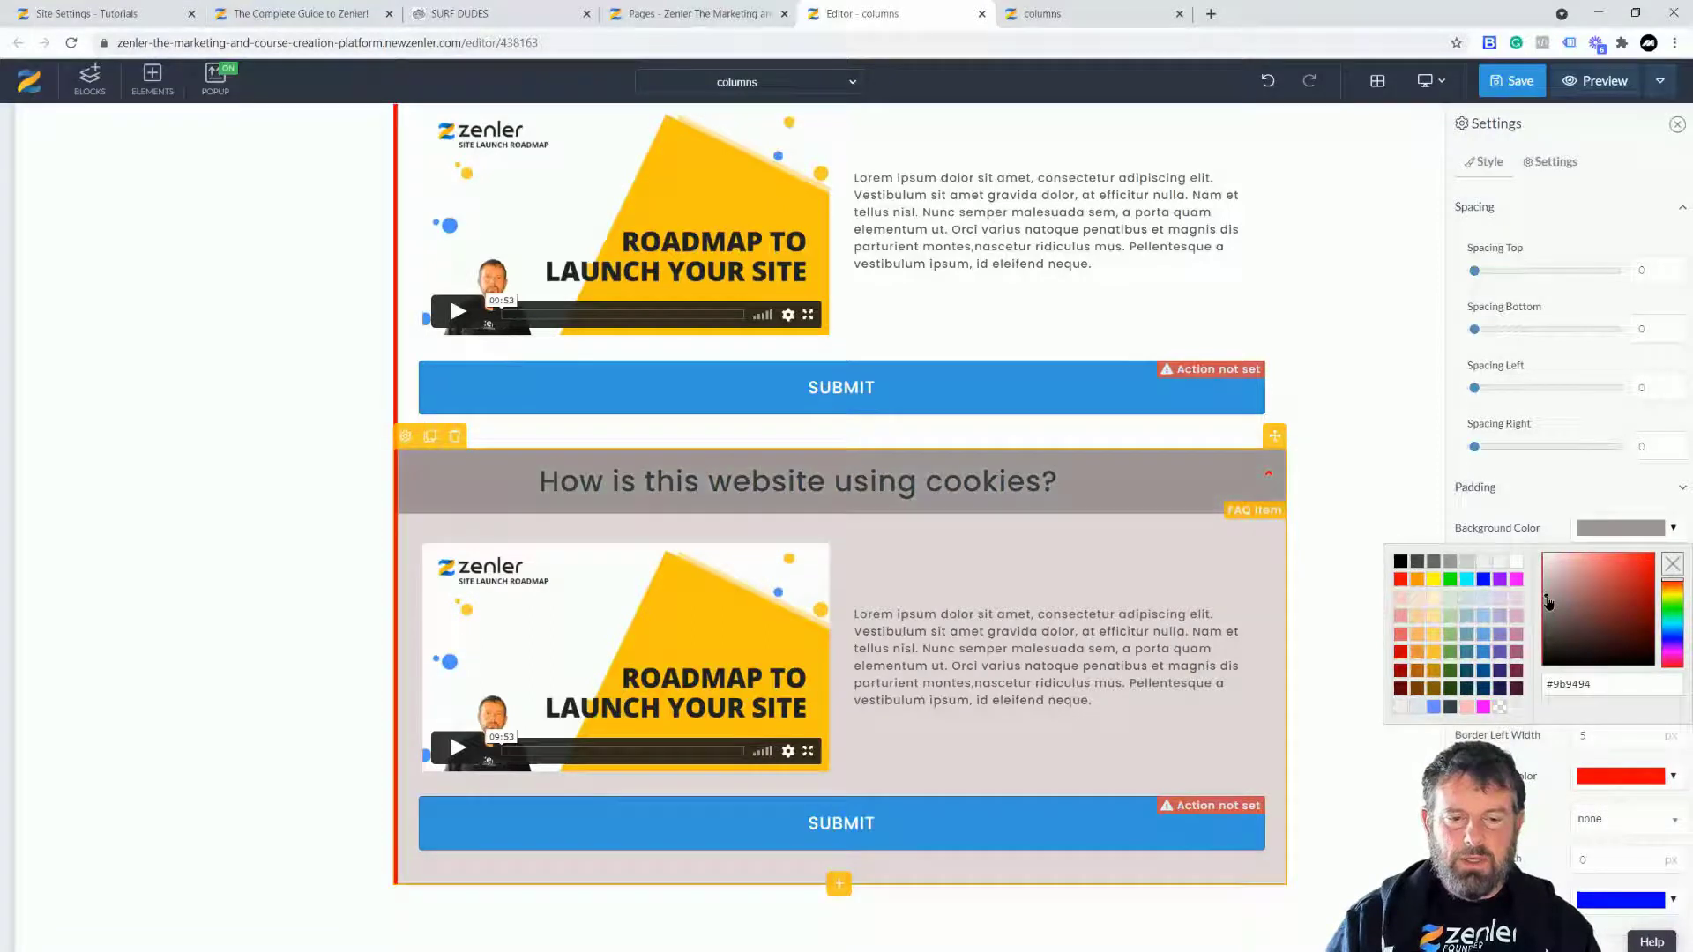
click(789, 487)
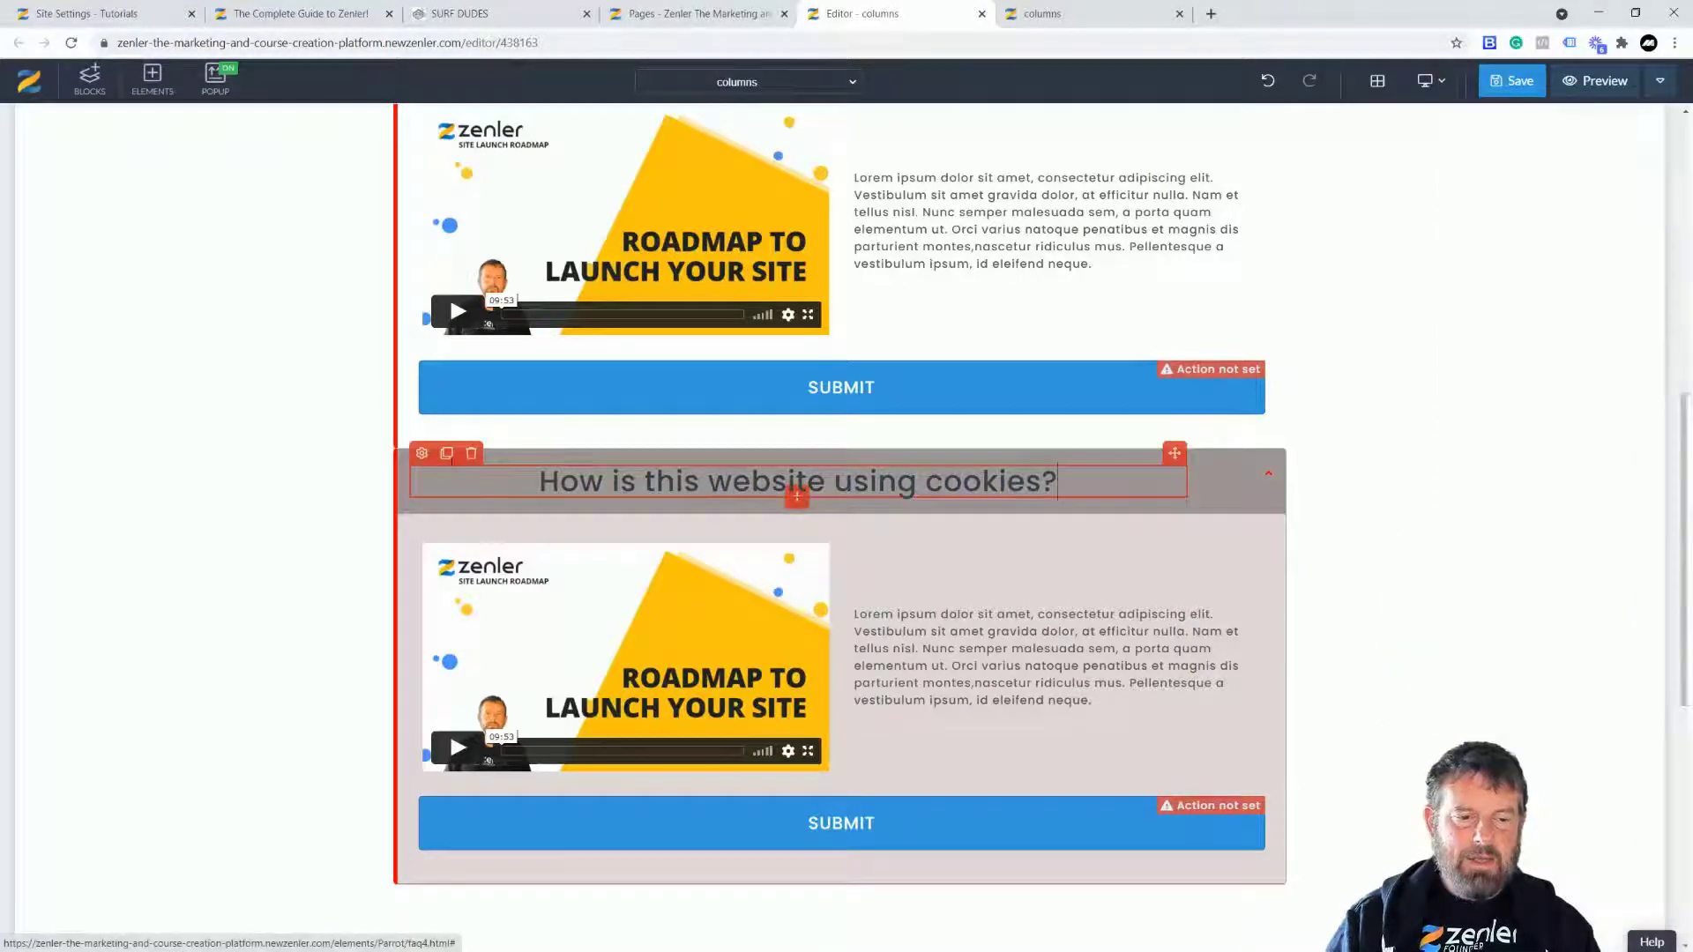
click(421, 453)
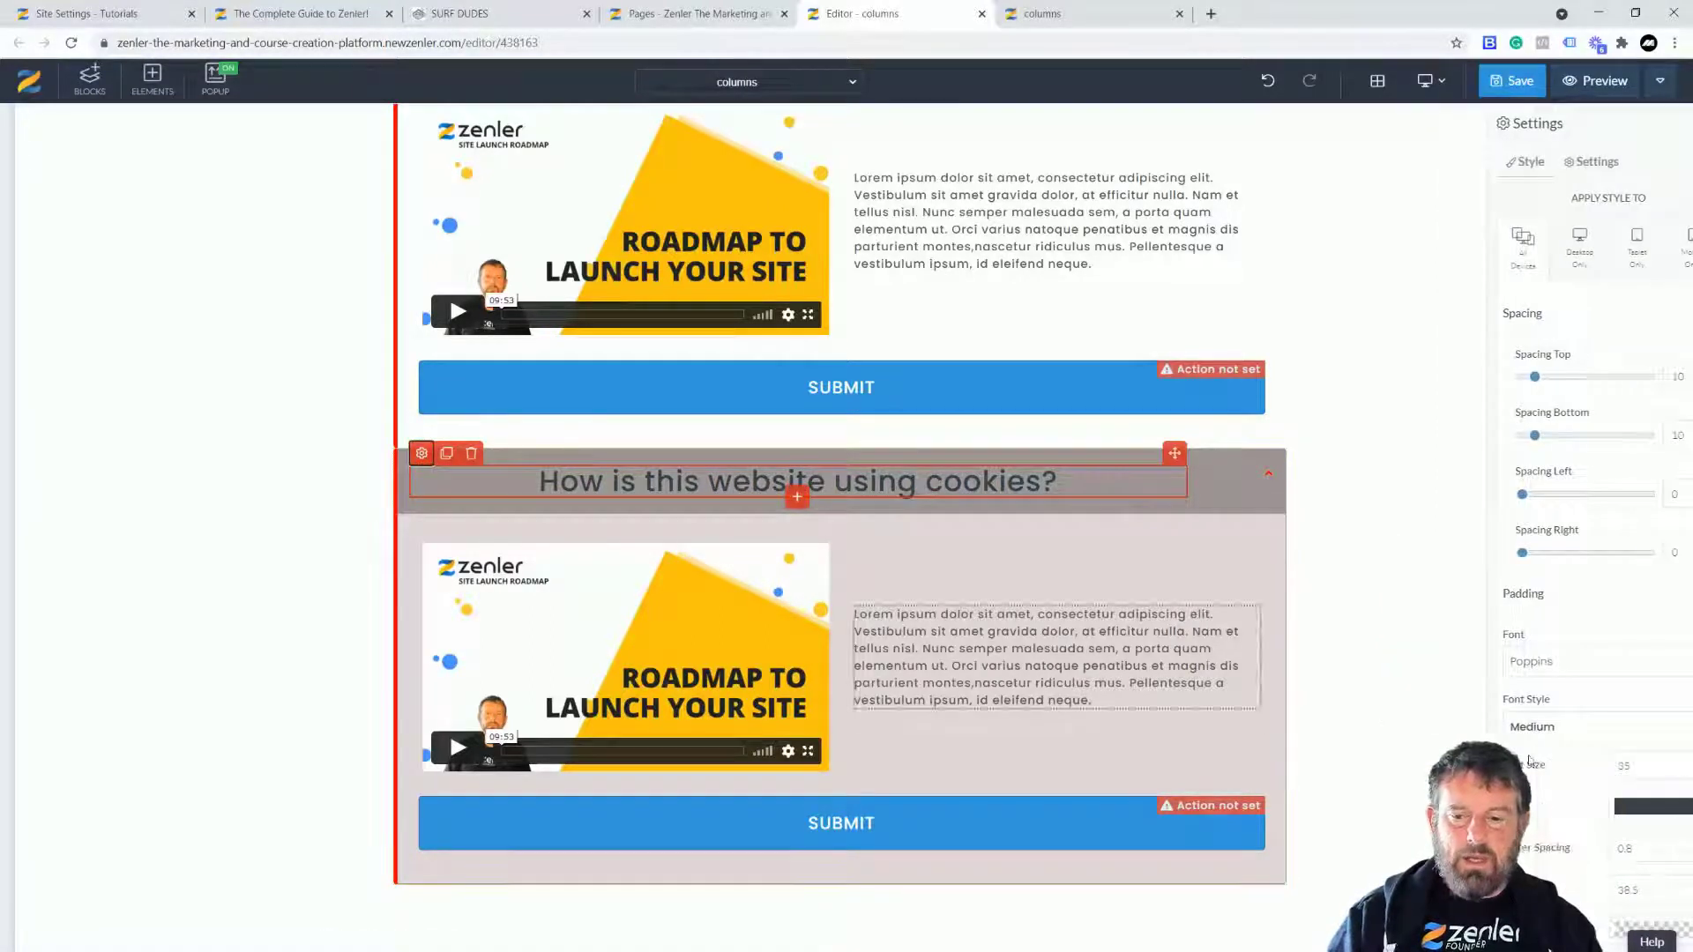
click(1662, 809)
click(1499, 628)
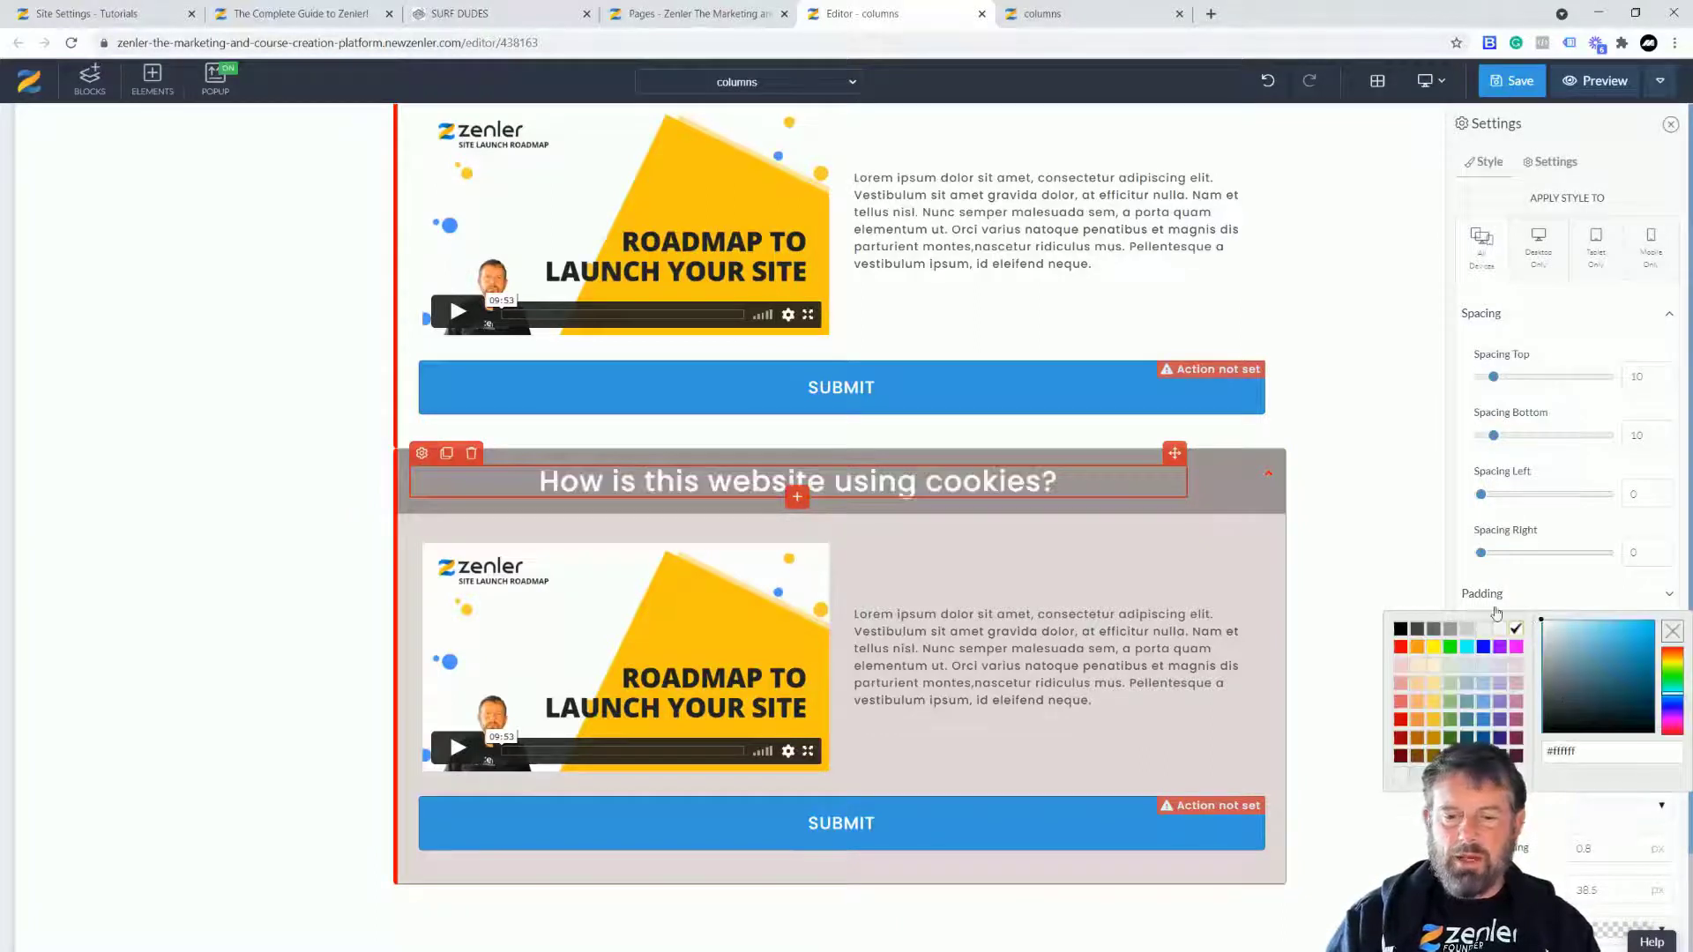
- Save the page and refresh the live preview to load the restyled last FAQ item
click(1521, 83)
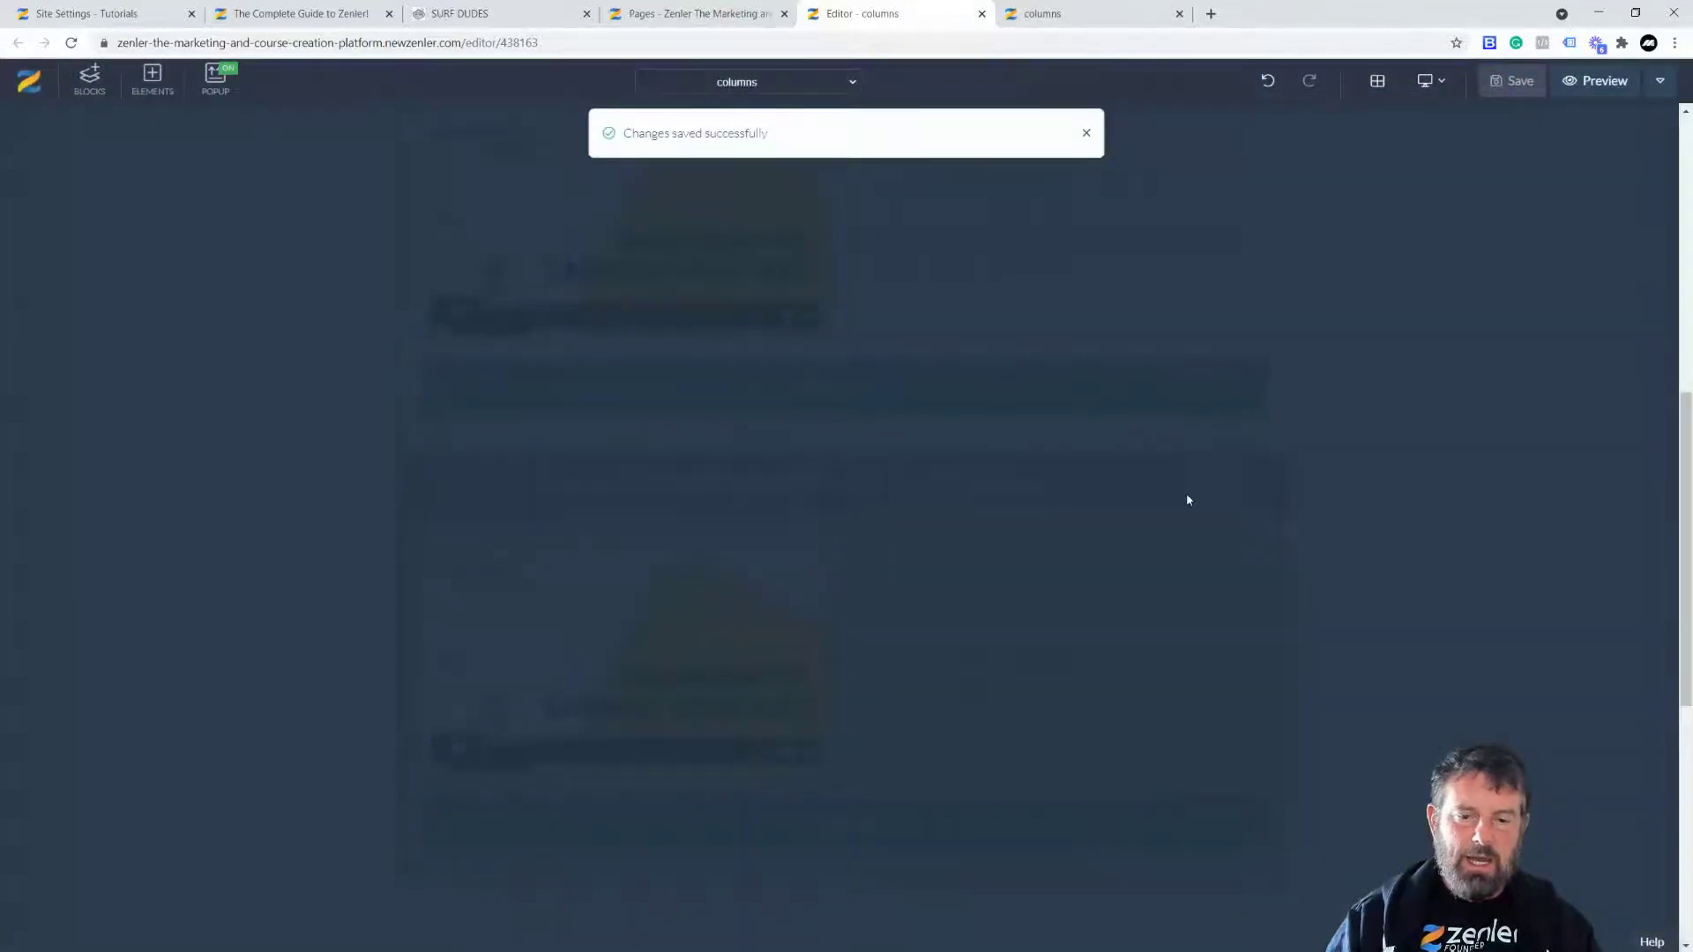
scroll(1300, 510, up, 3)
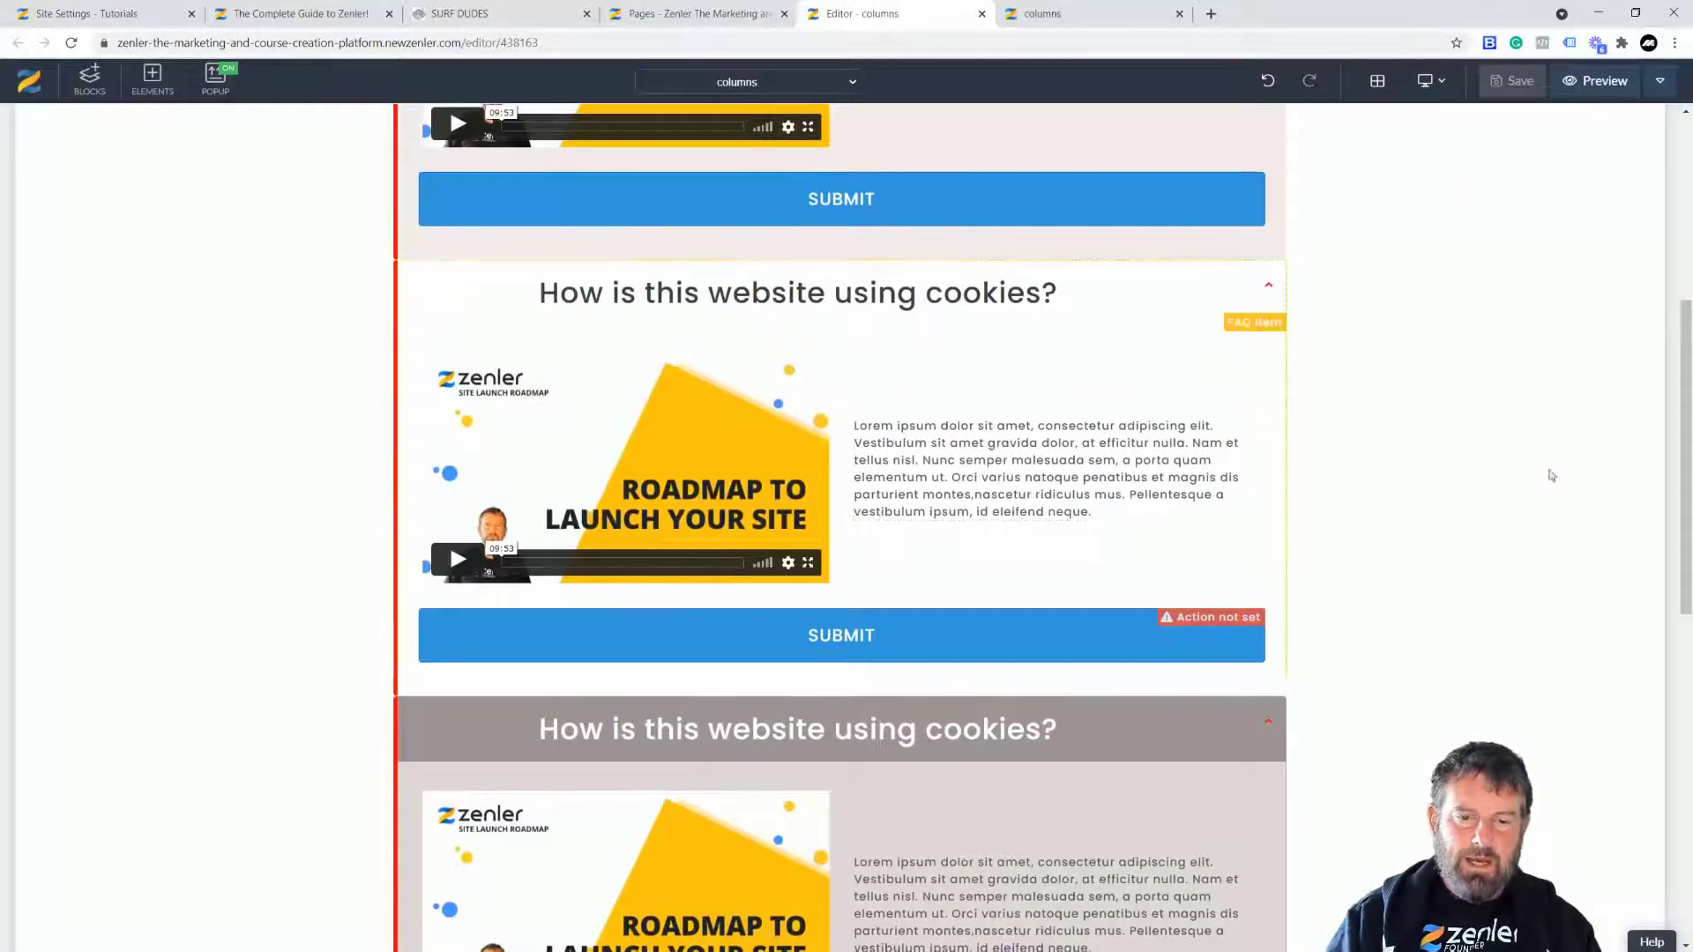
scroll(1500, 468, up, 3)
click(1093, 15)
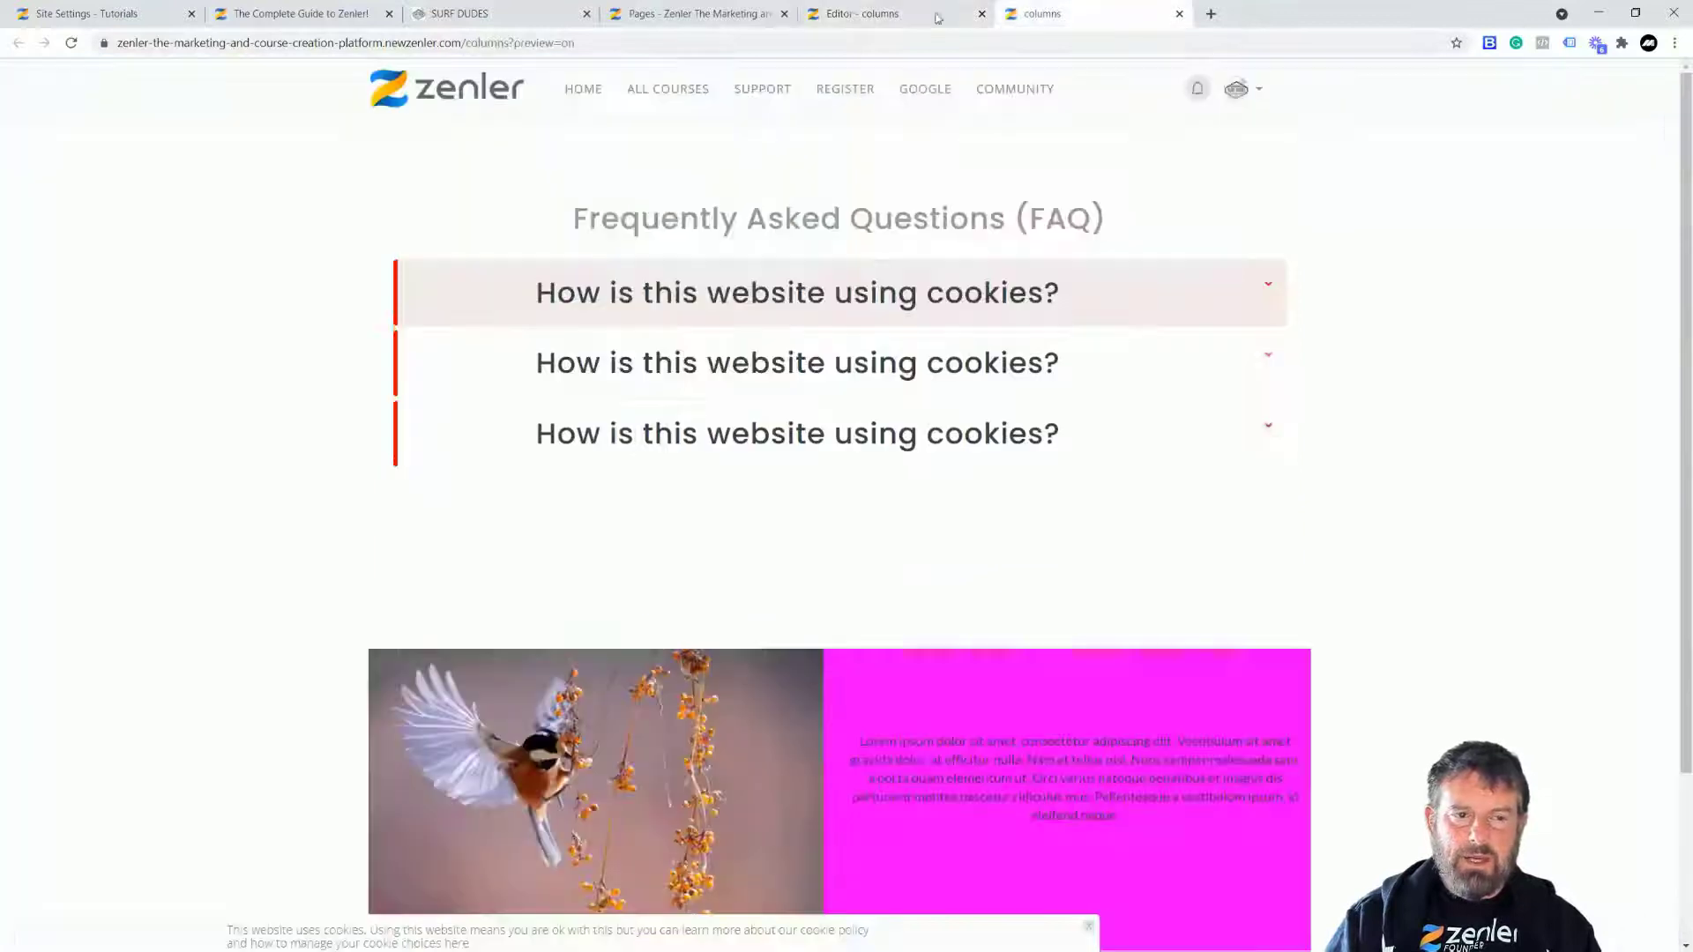
click(73, 44)
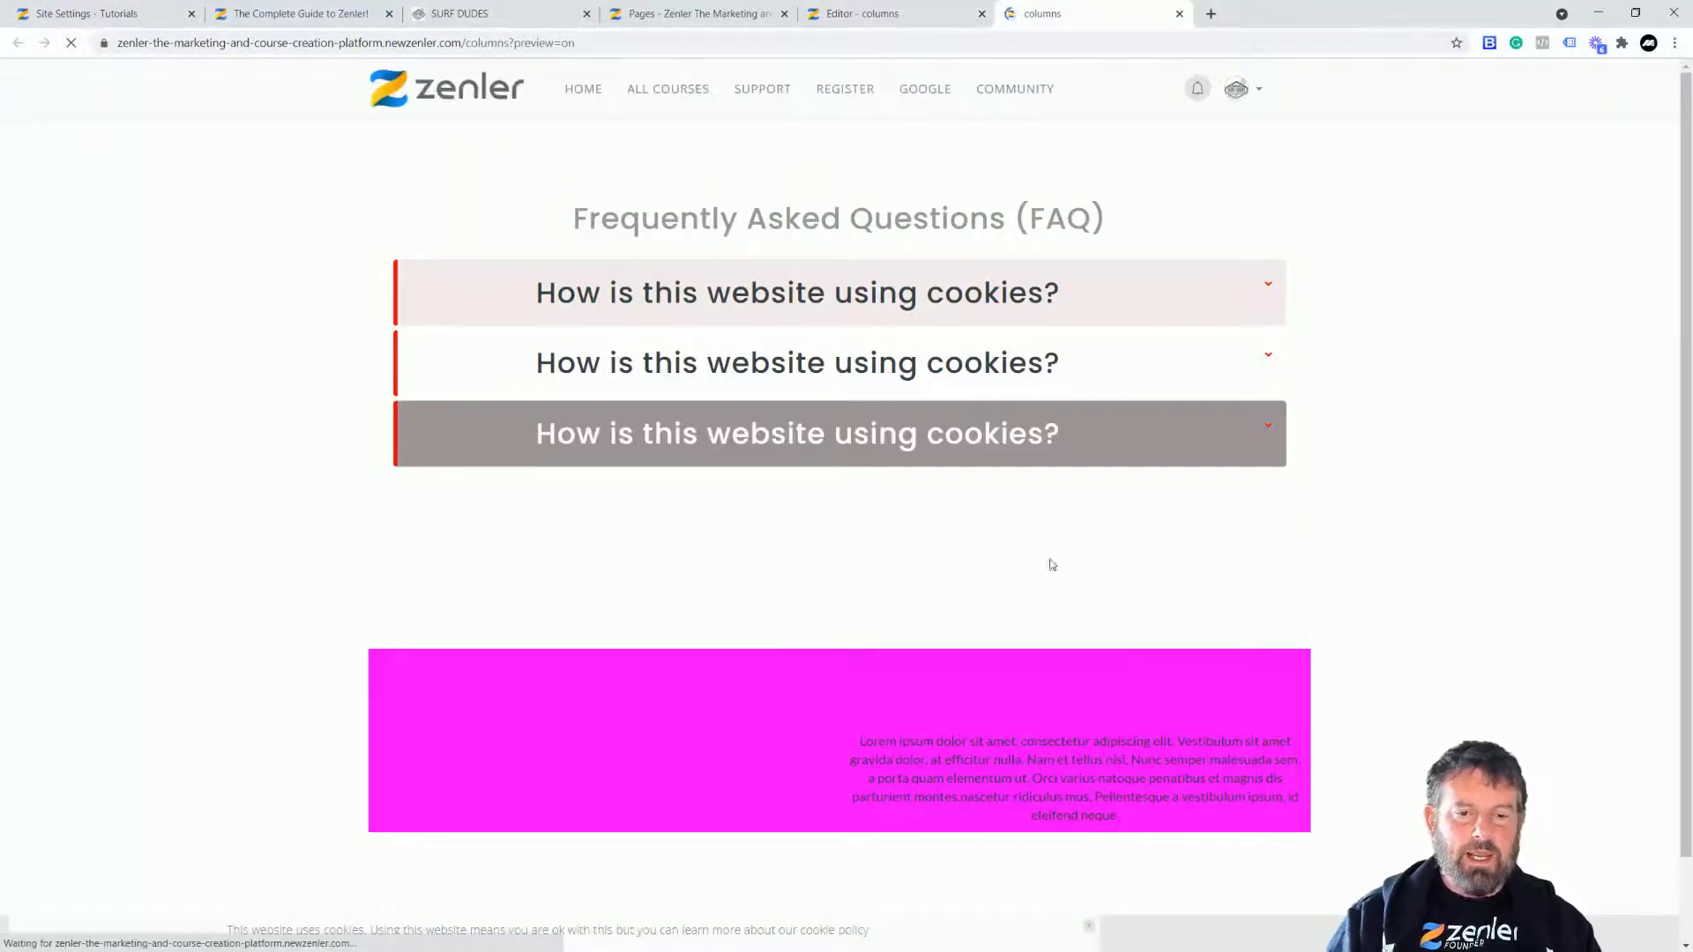
- Expand and collapse the FAQ items in the preview to check how their answers look
click(1271, 429)
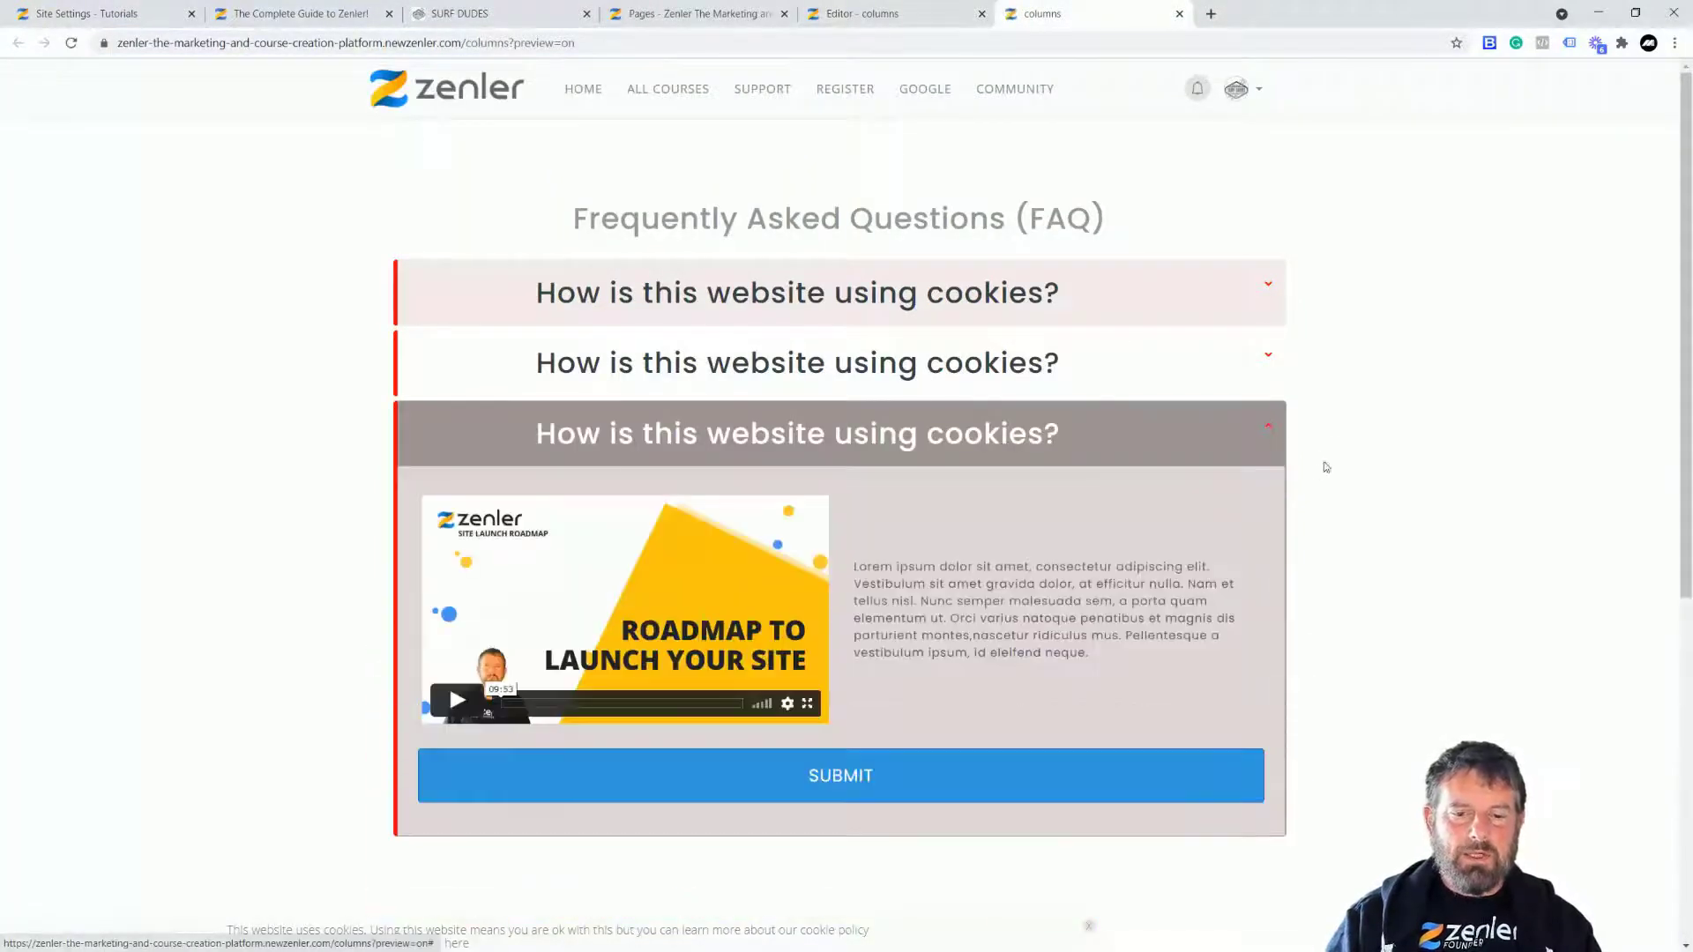
click(1270, 362)
click(1274, 367)
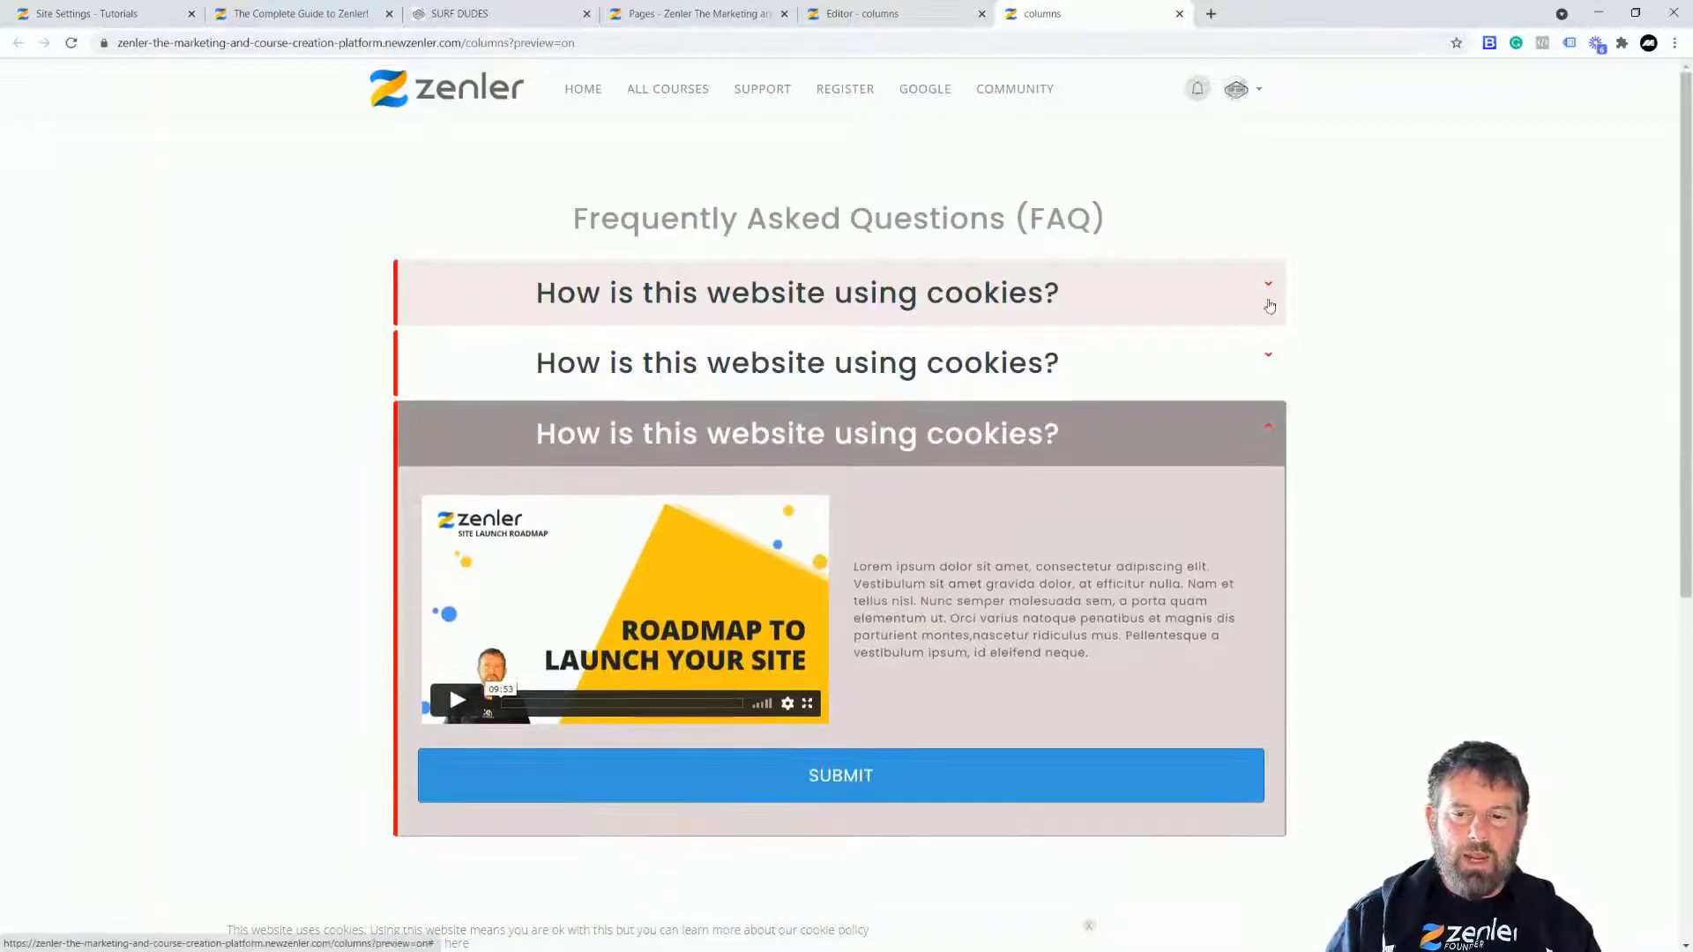
click(1268, 287)
click(1269, 288)
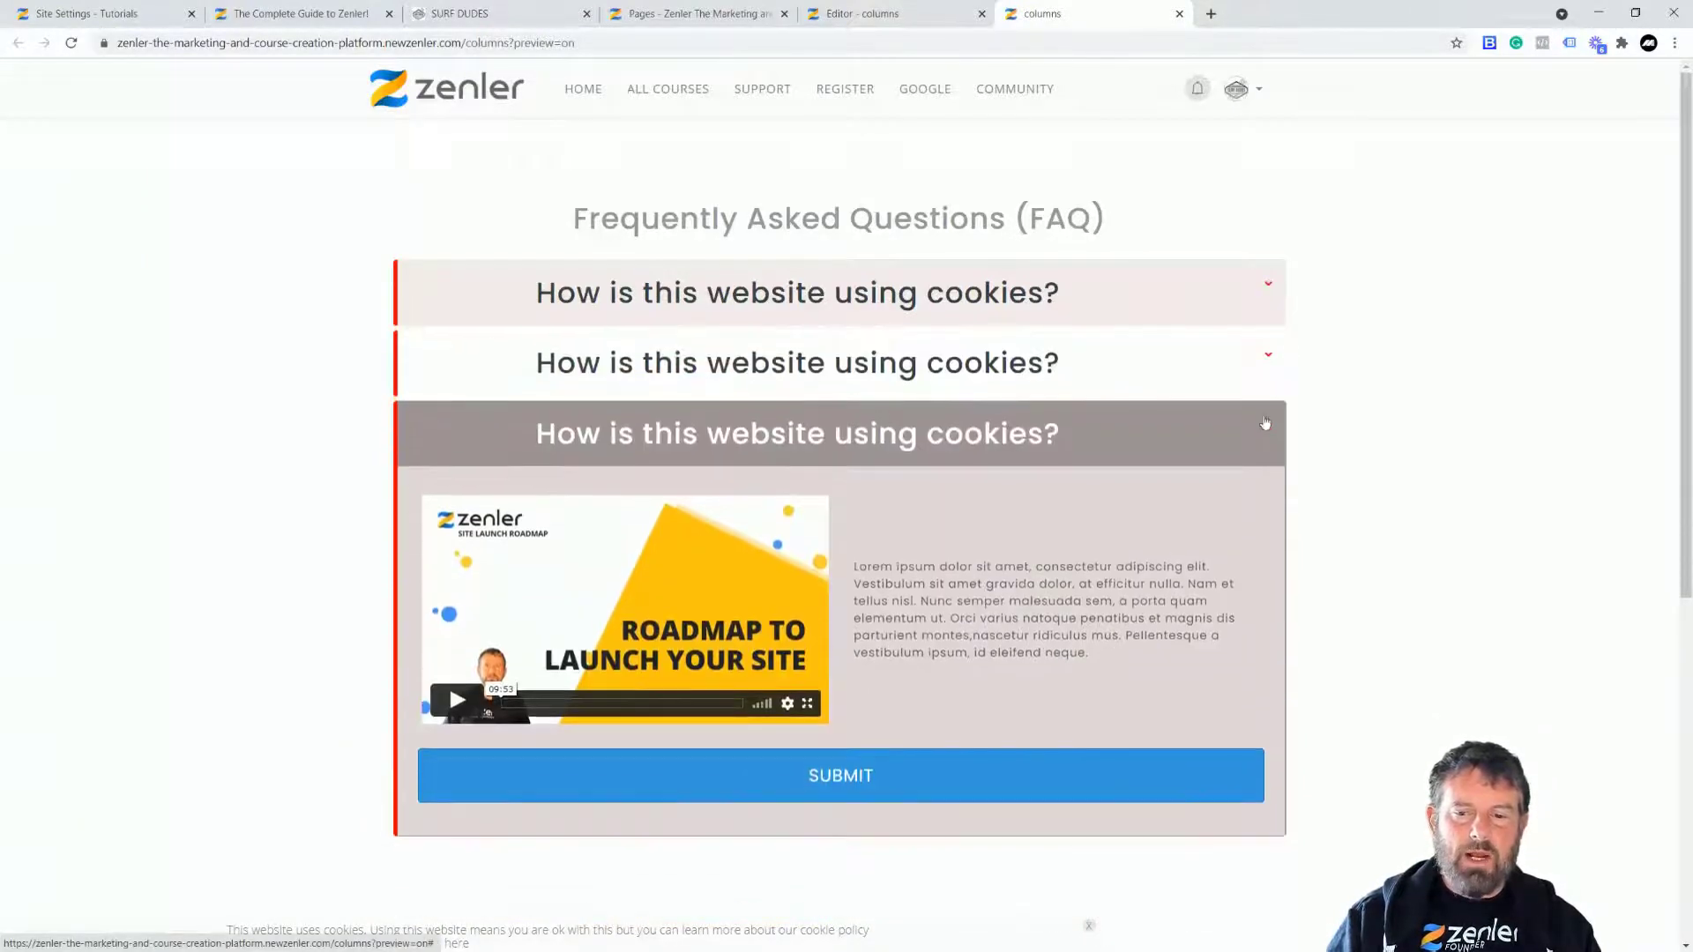
click(1270, 289)
click(1271, 290)
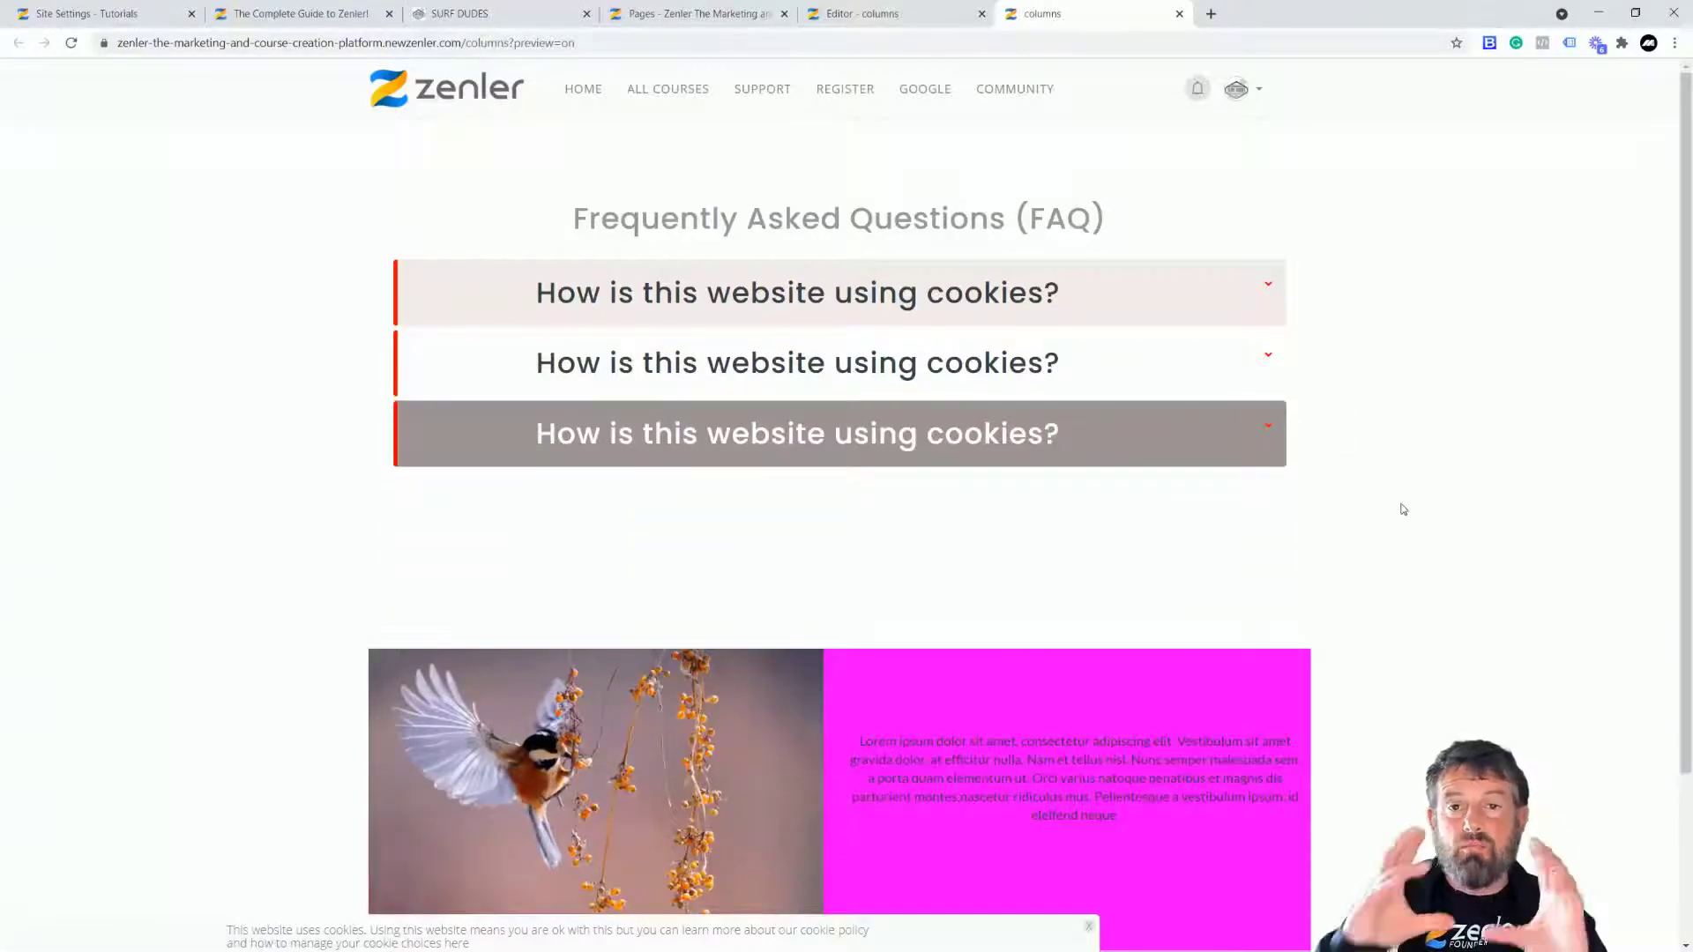
- Back in the editor, turn on Full Width for the whole FAQ block, save the page and return to the preview
click(924, 25)
scroll(250, 303, up, 3)
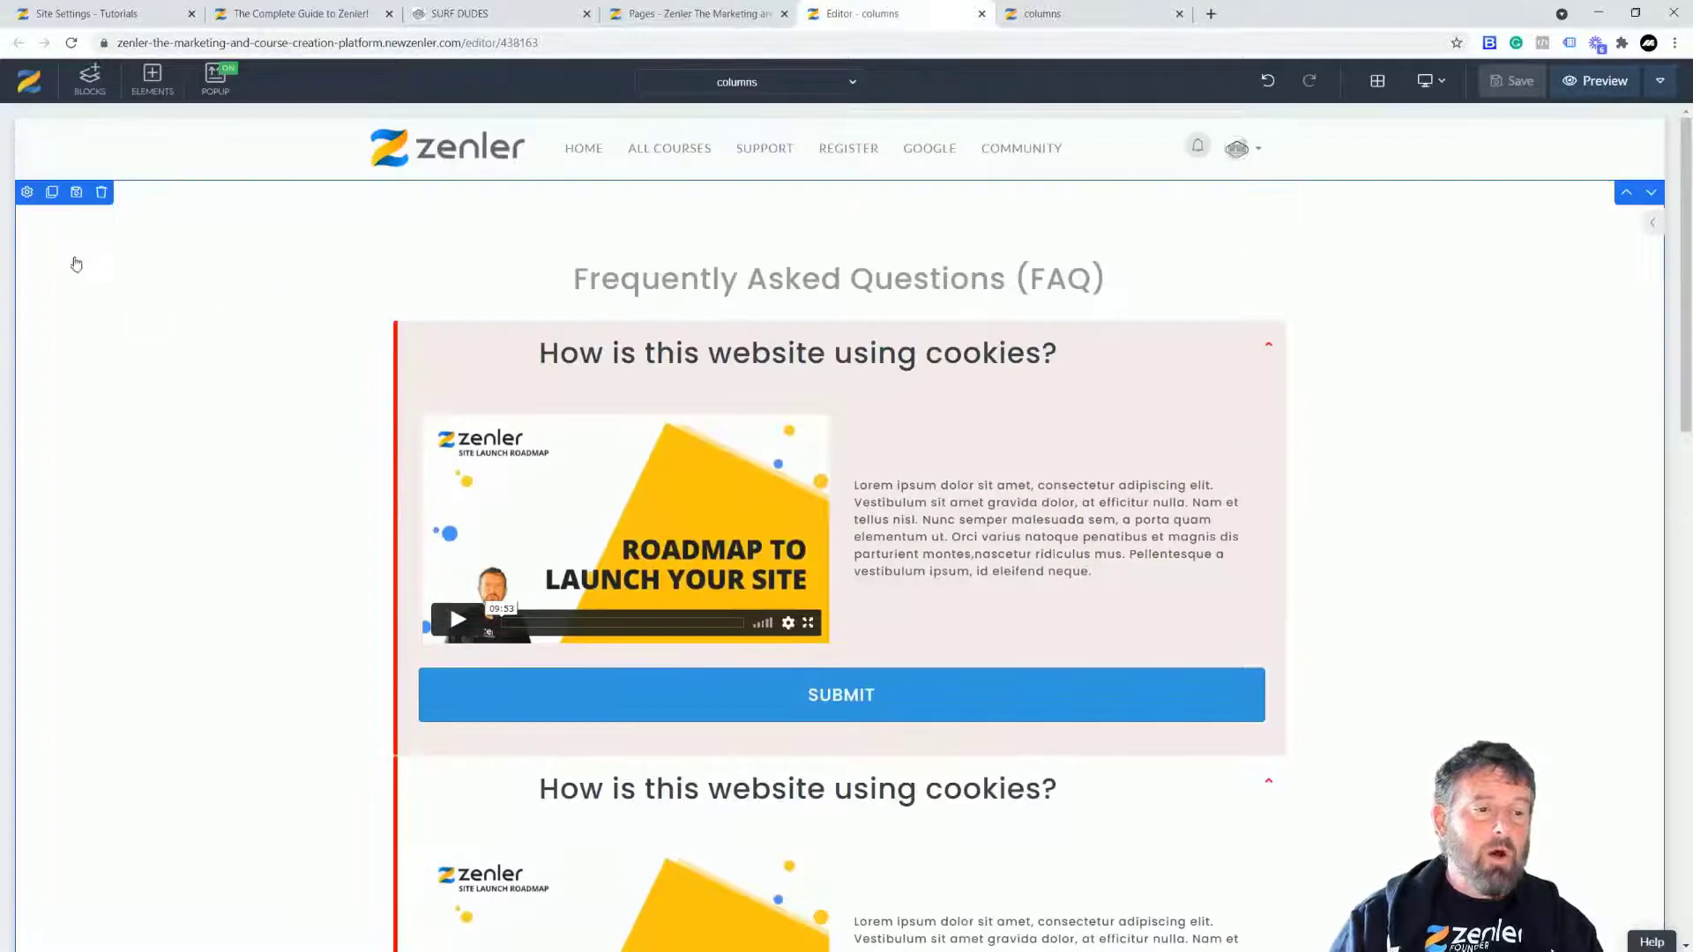
click(27, 192)
click(1601, 561)
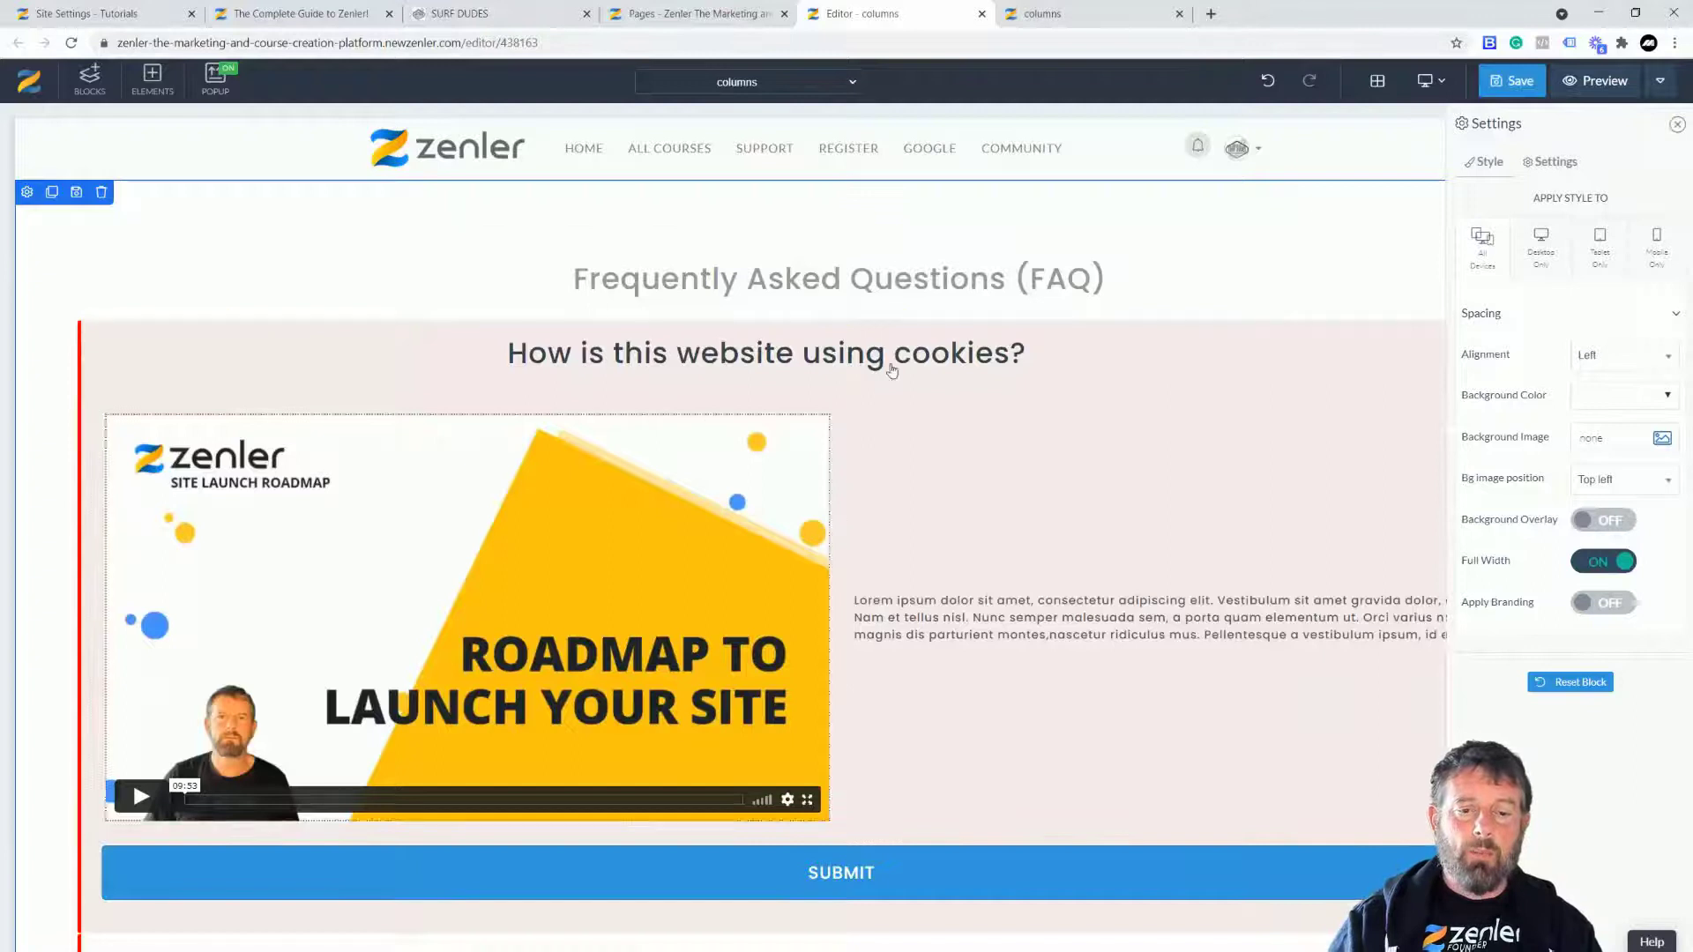
click(1511, 80)
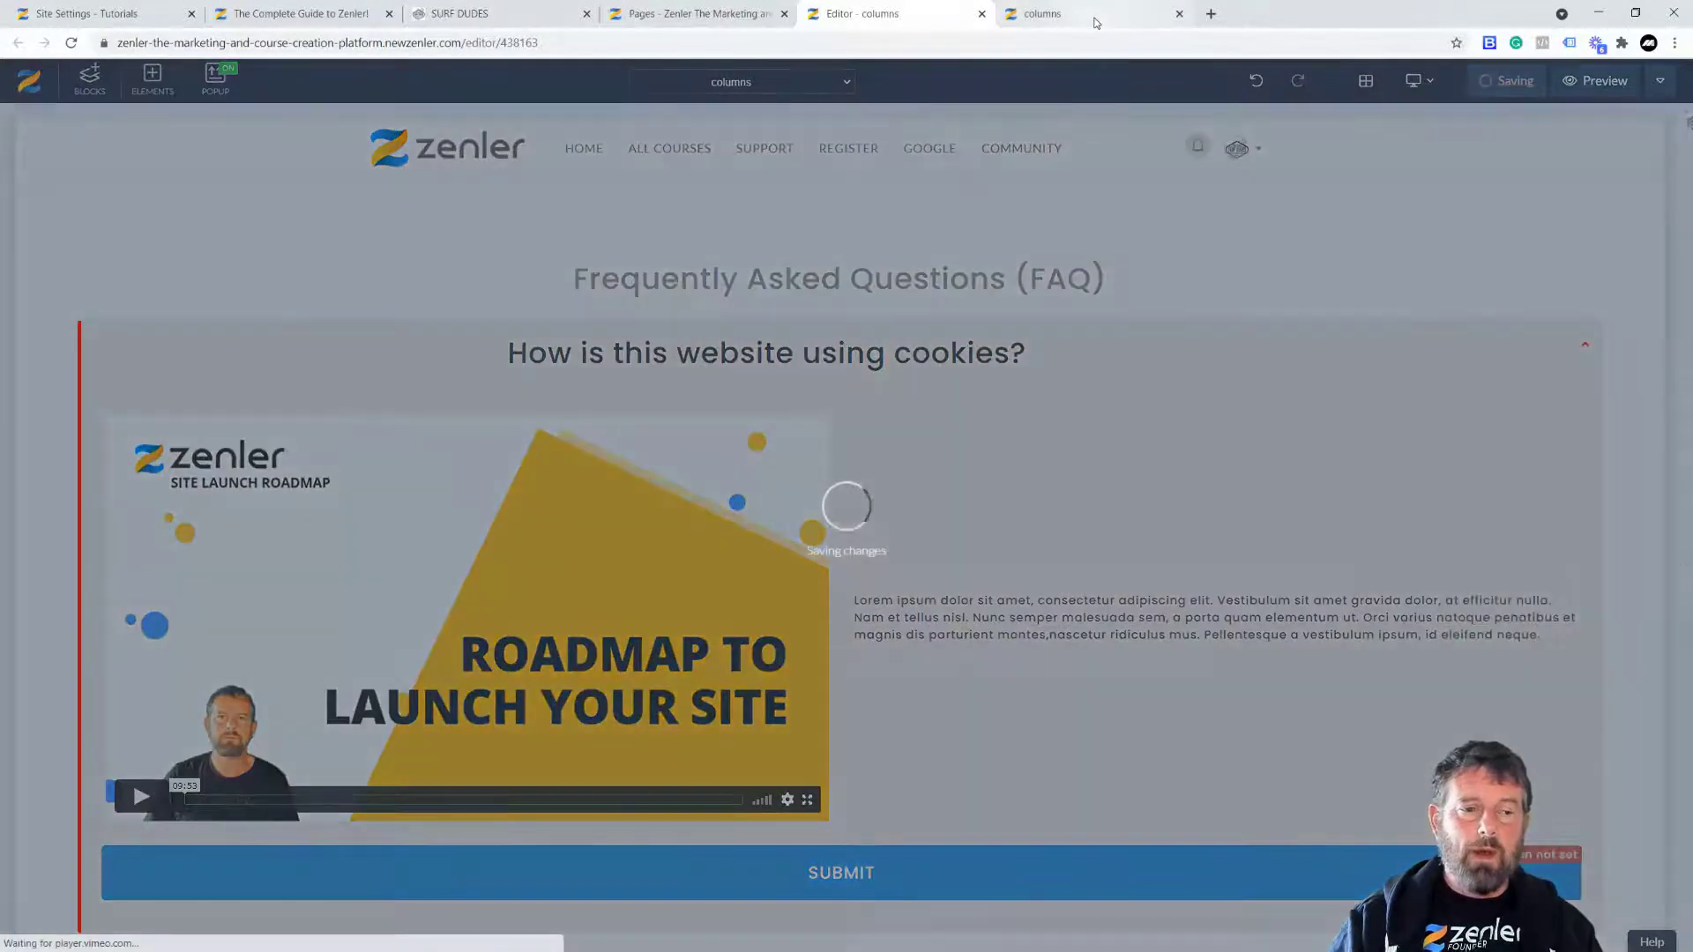
click(1076, 23)
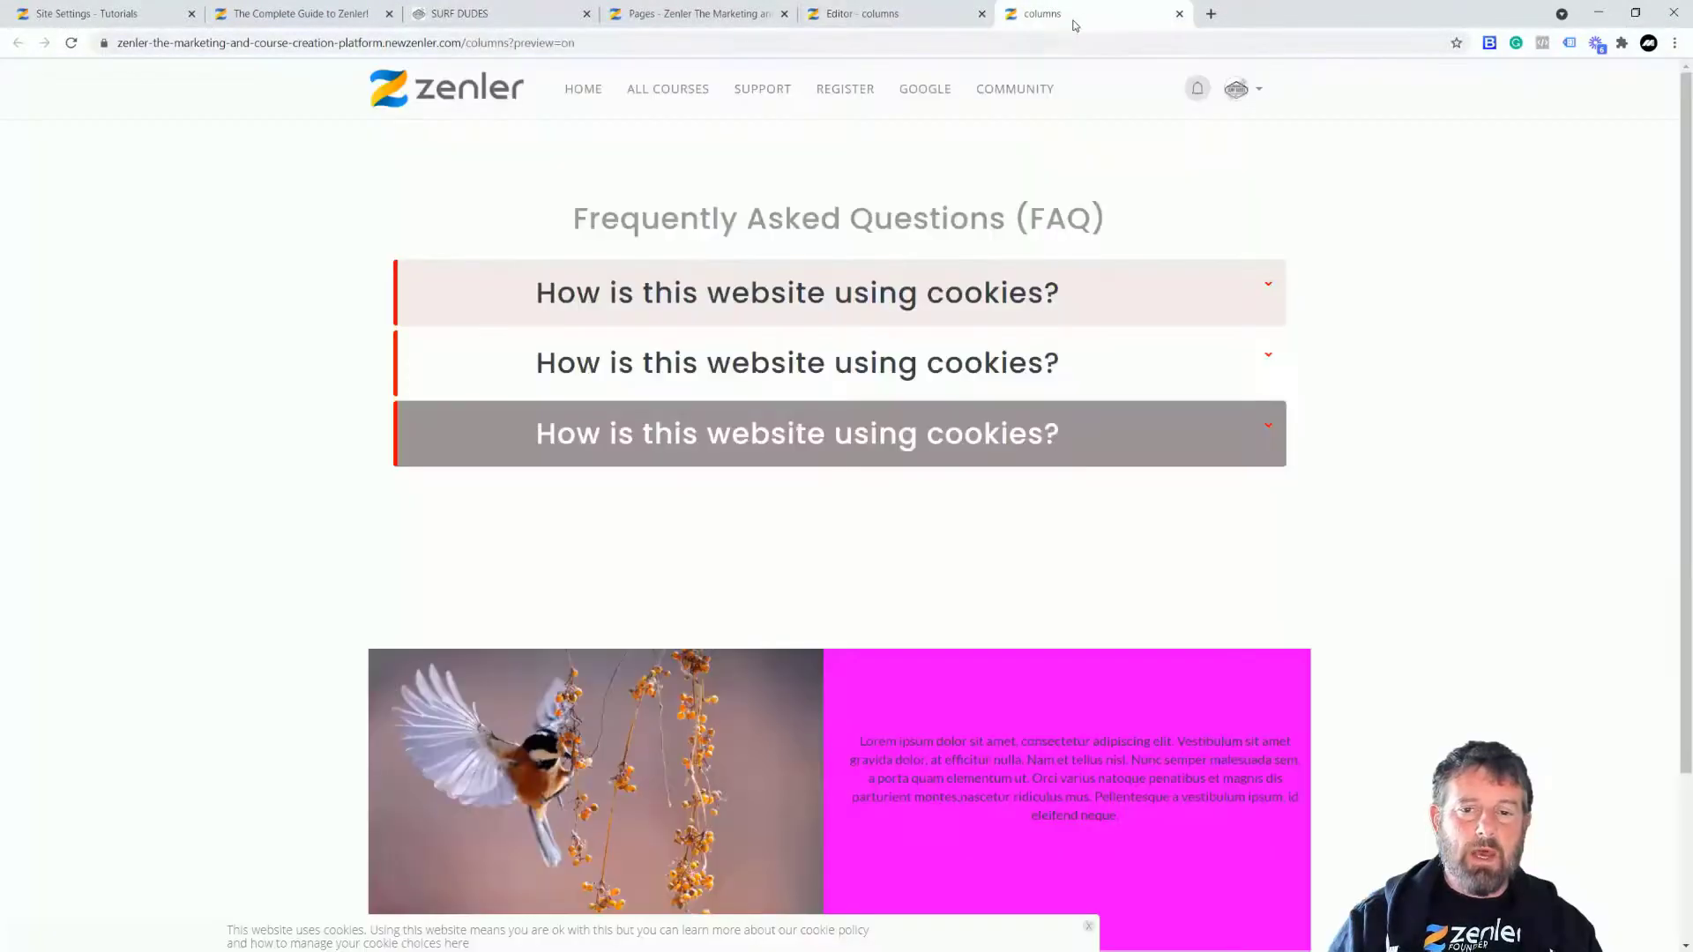
- Reload the preview with the full-width FAQ block, and expand and collapse the first two items to check their answers
click(72, 43)
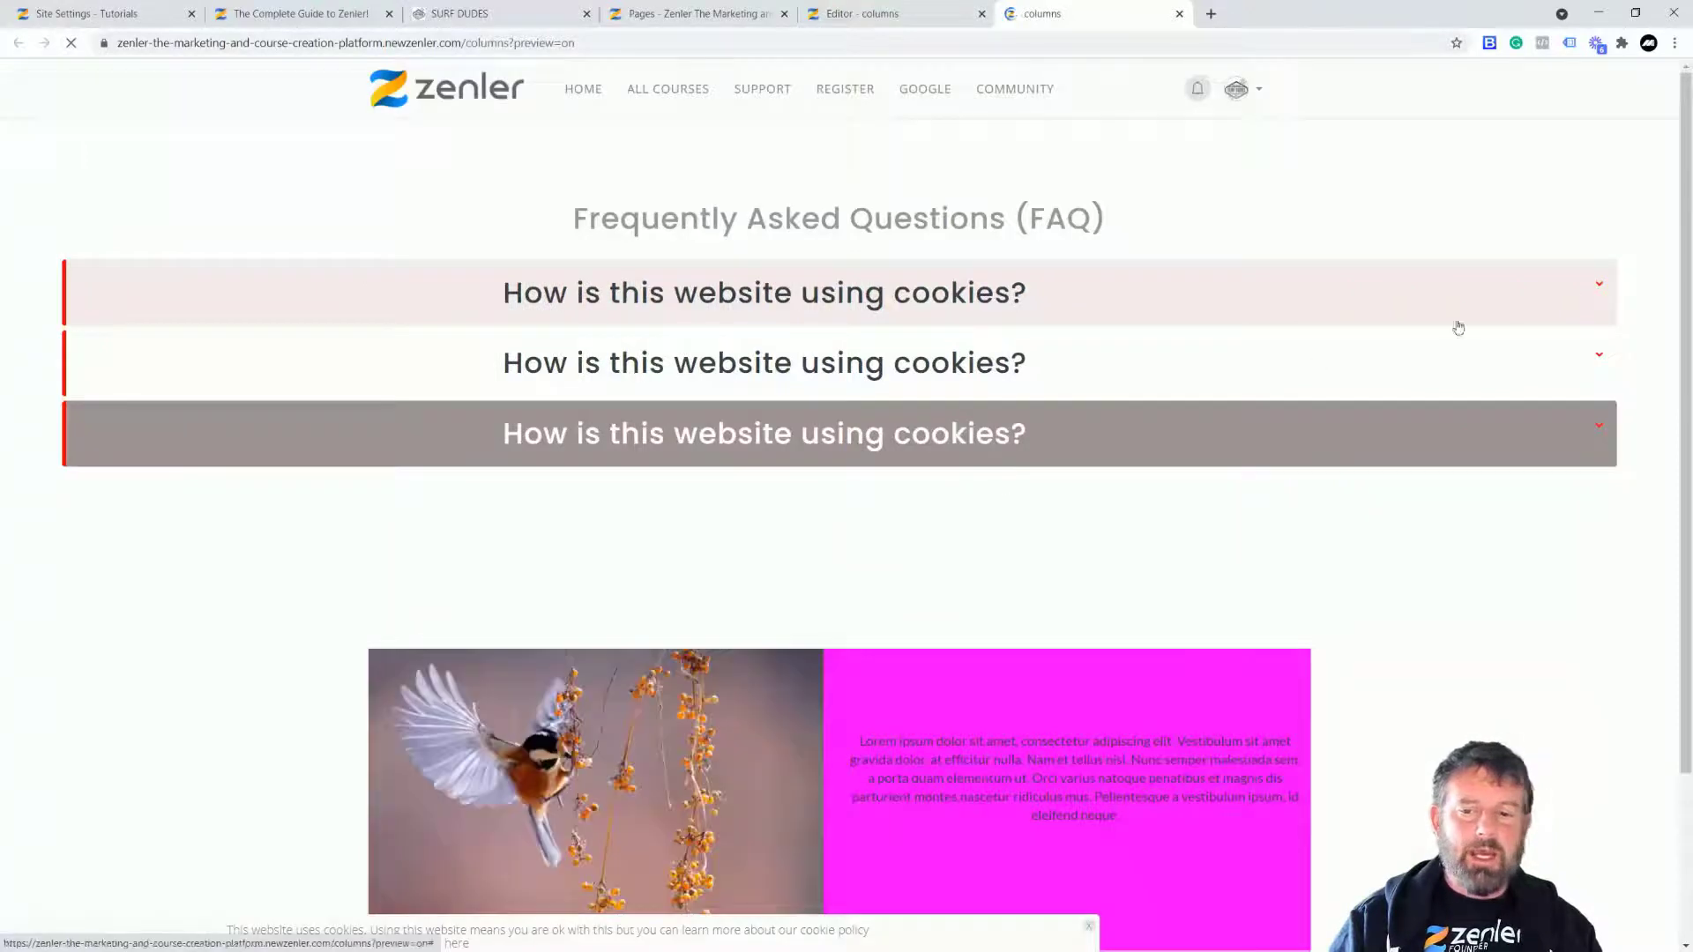
click(1599, 286)
click(1599, 286)
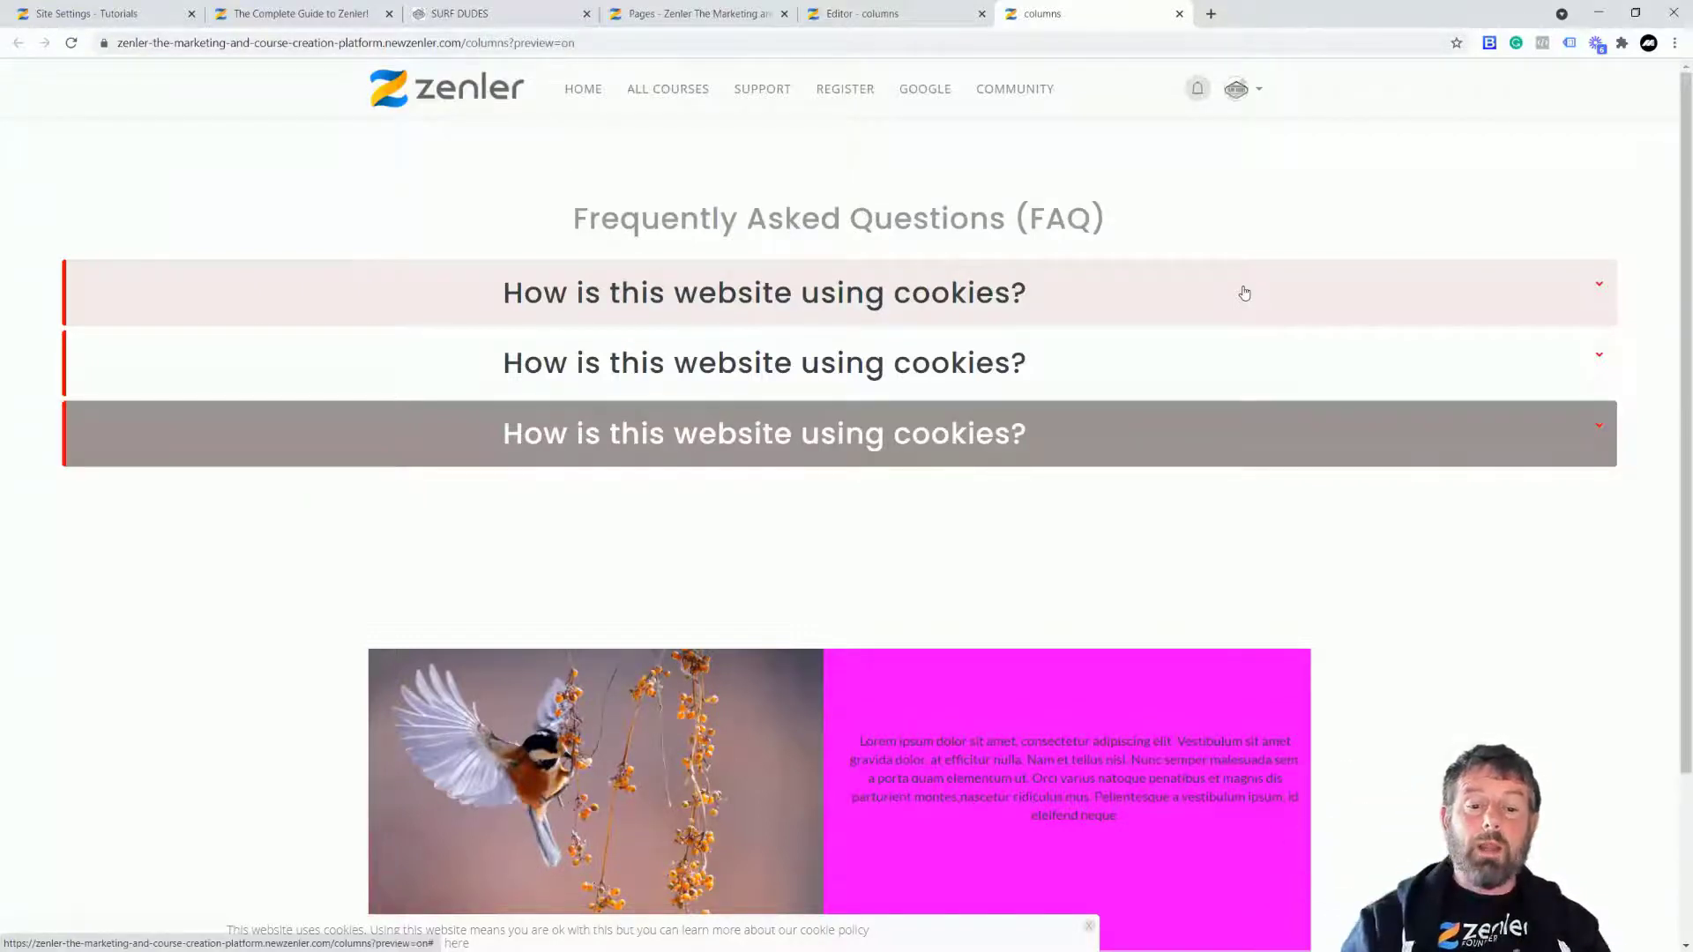
click(1601, 358)
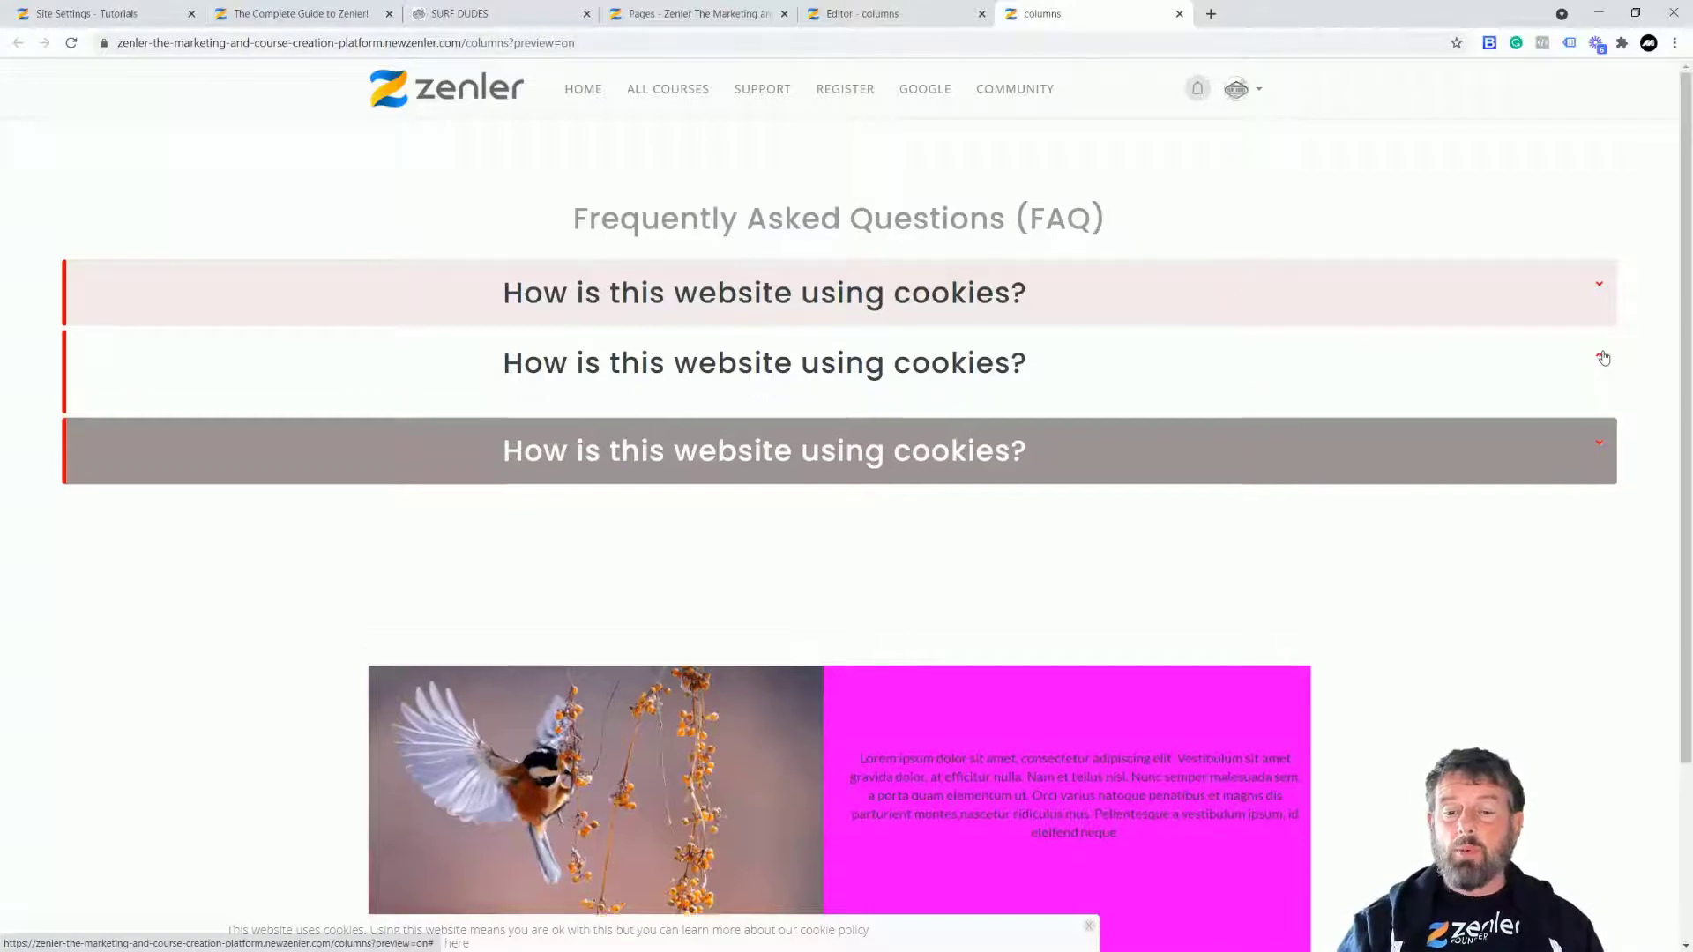
click(1602, 357)
click(1592, 287)
click(1599, 291)
click(1599, 360)
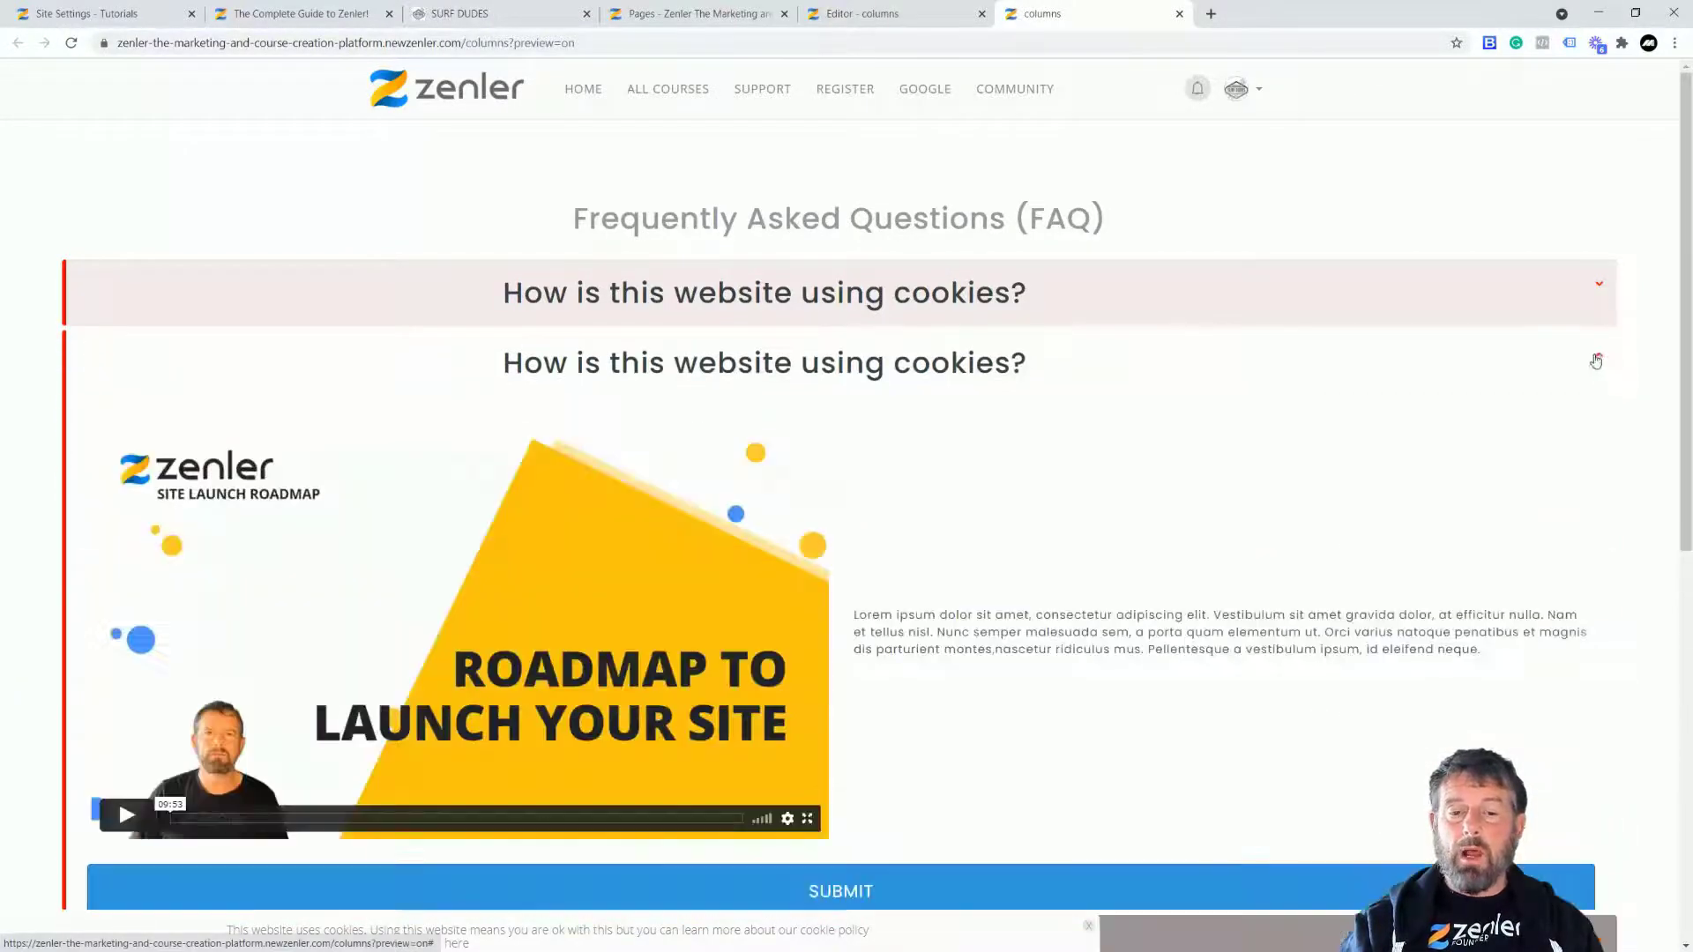
click(1600, 290)
click(1600, 289)
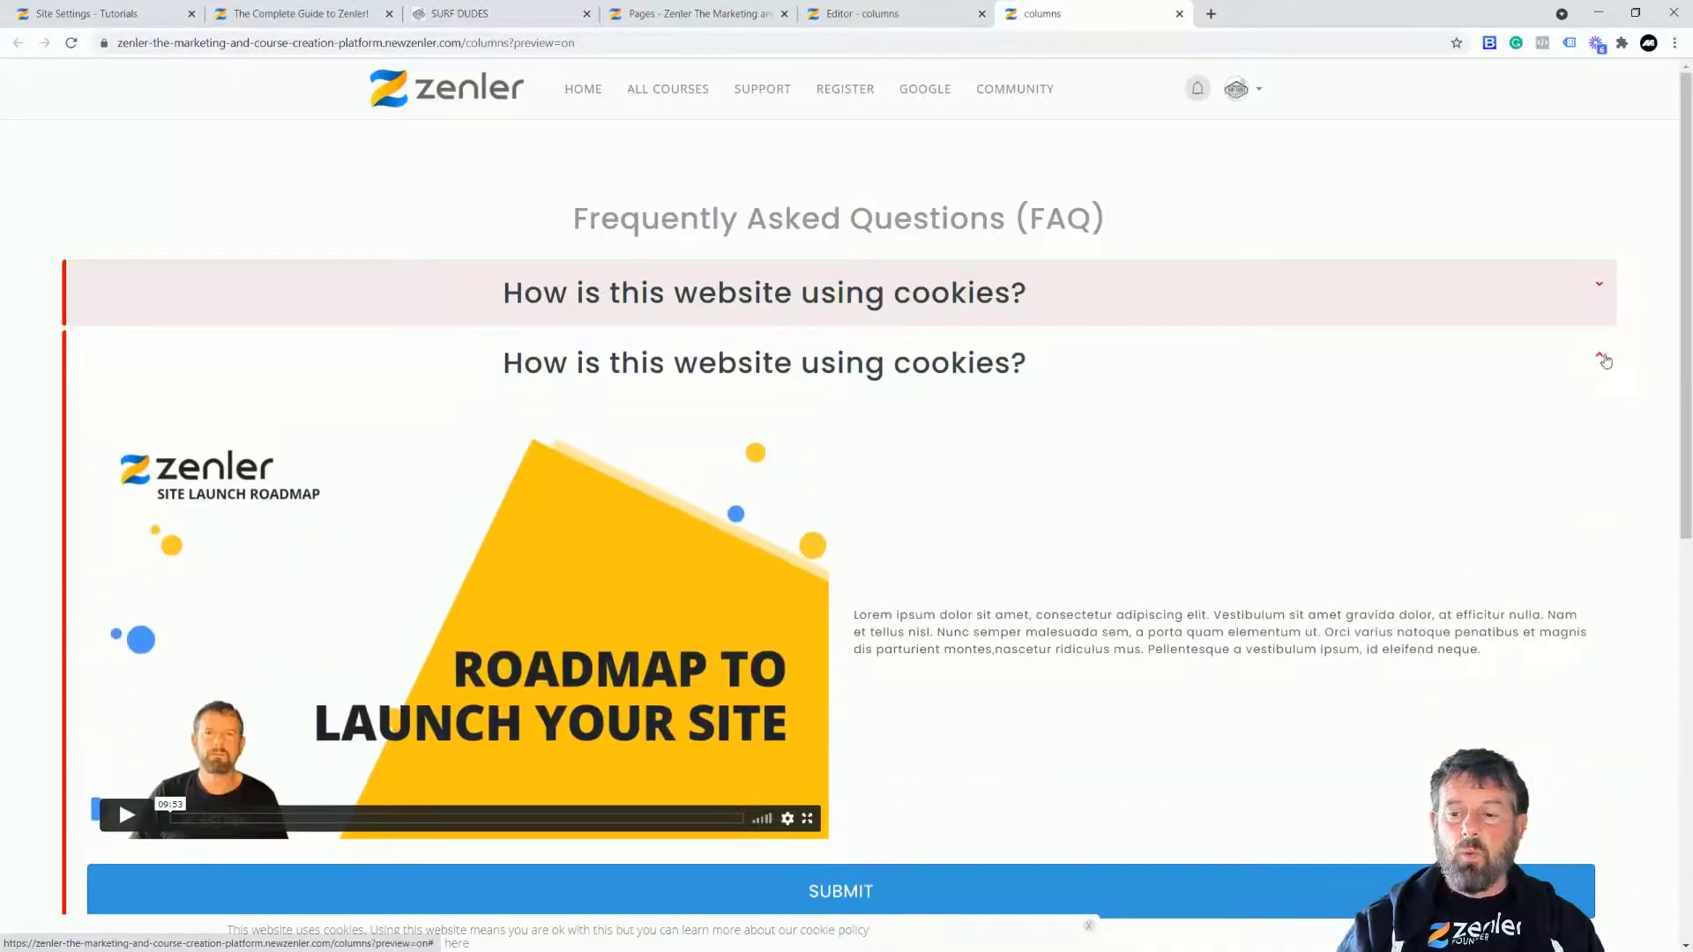
click(1602, 361)
- Back in the editor, turn off Multiple Expand for the FAQ element, save the page and reload the preview
click(862, 14)
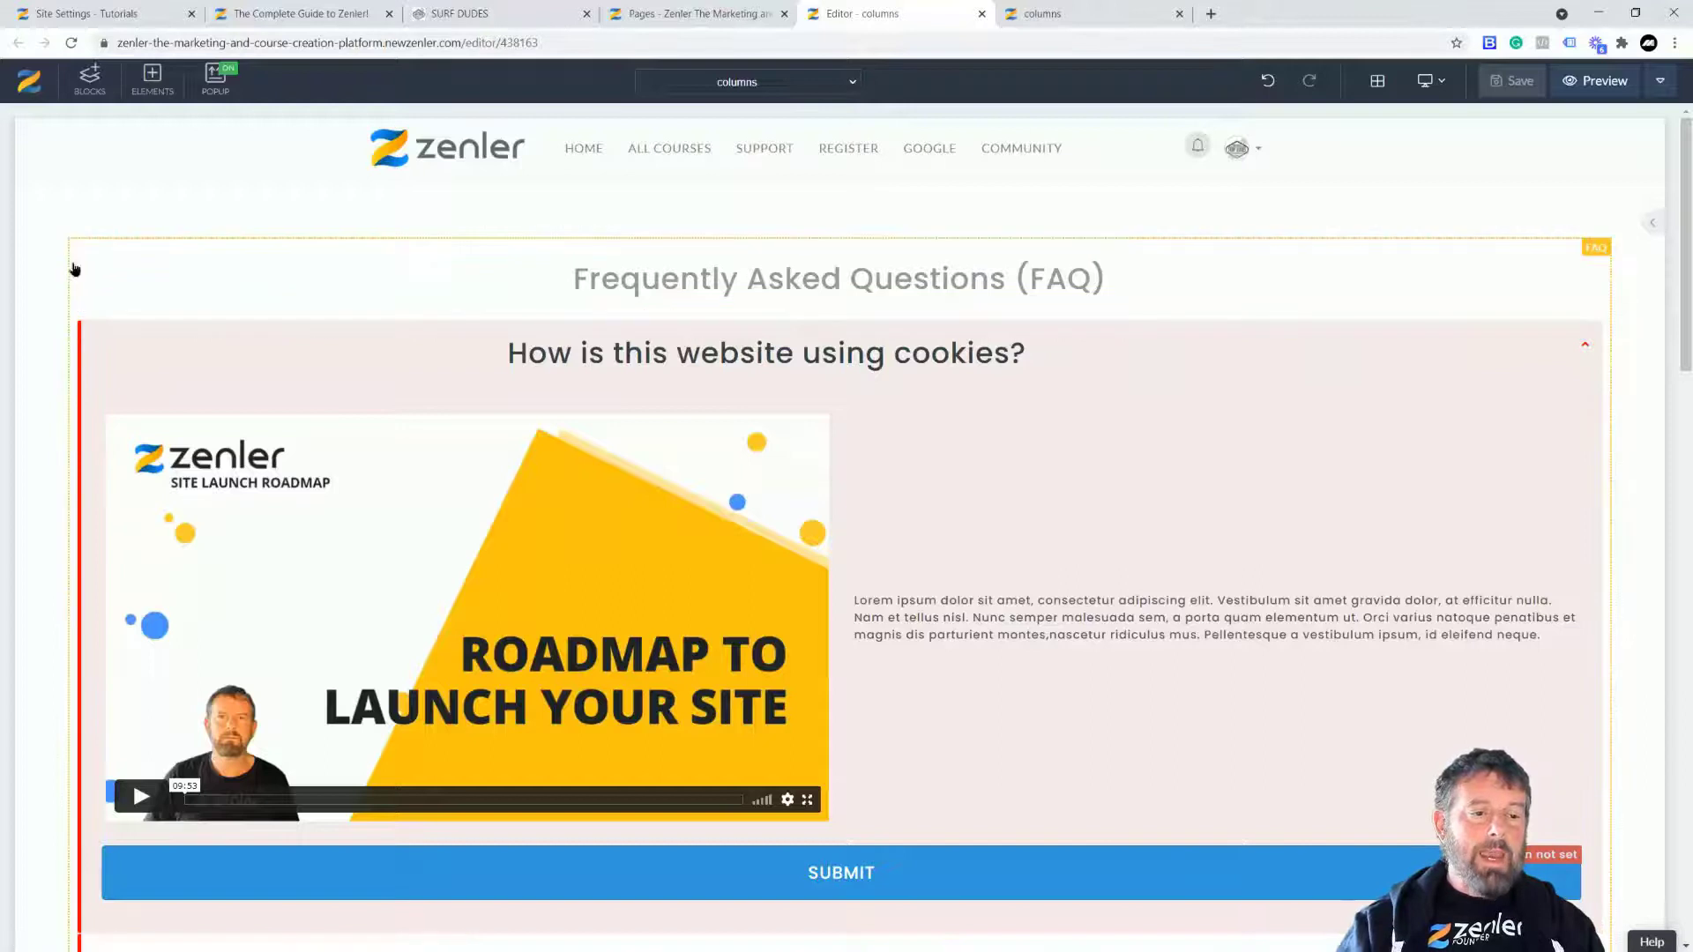
click(81, 226)
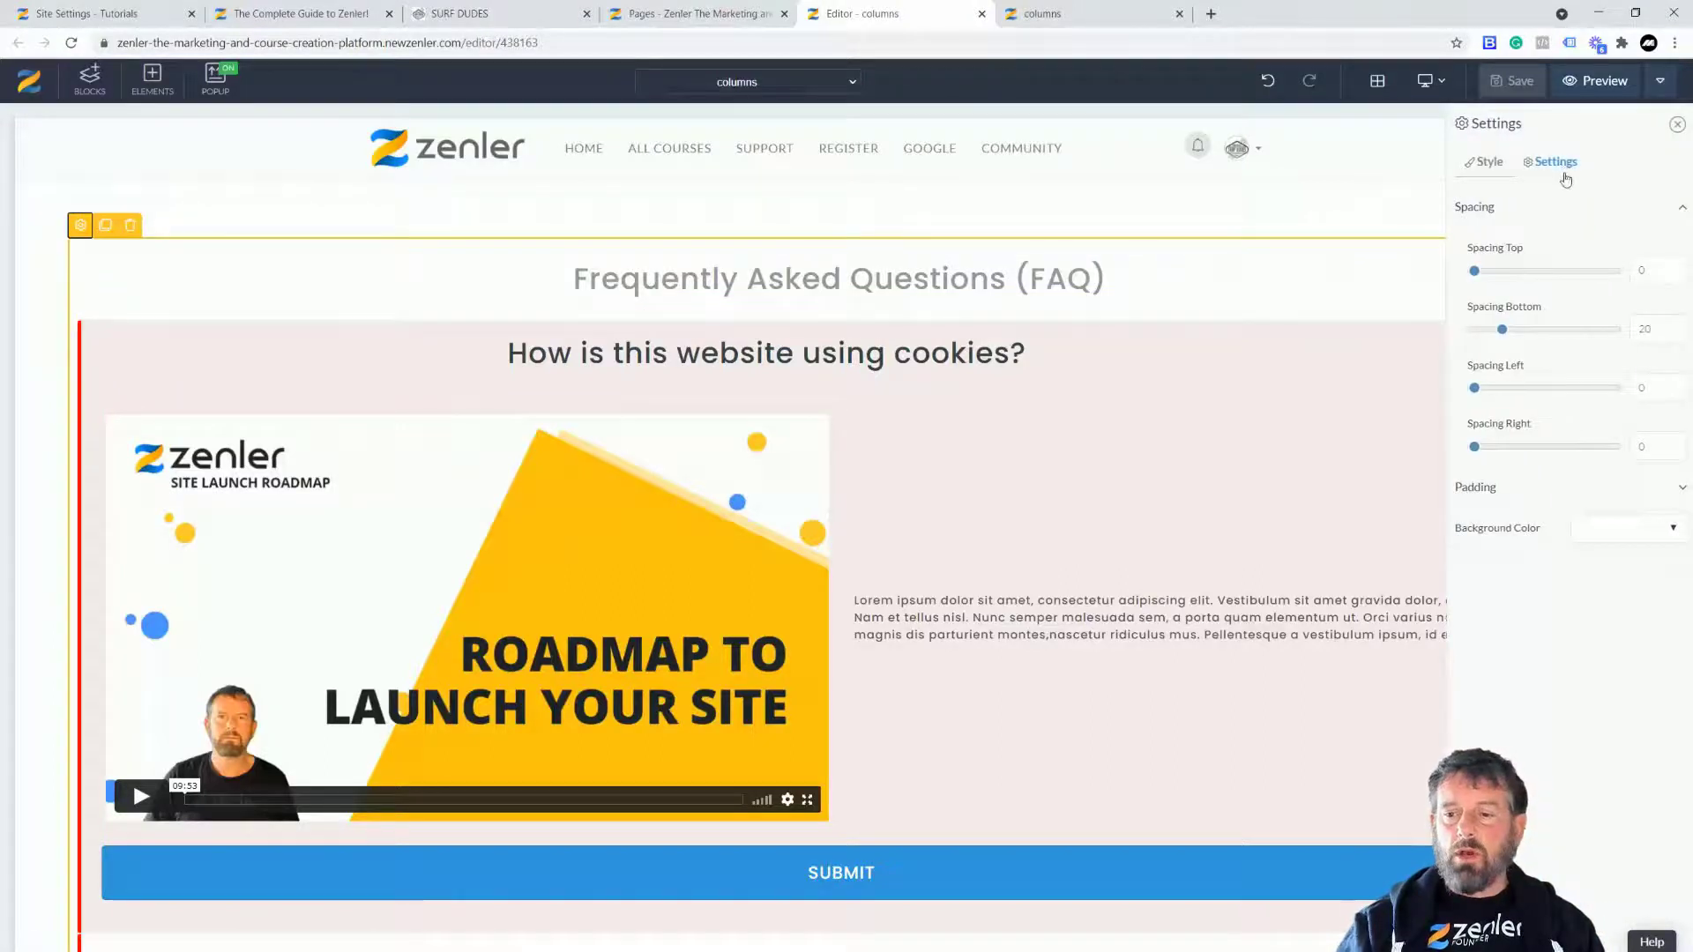
click(1554, 162)
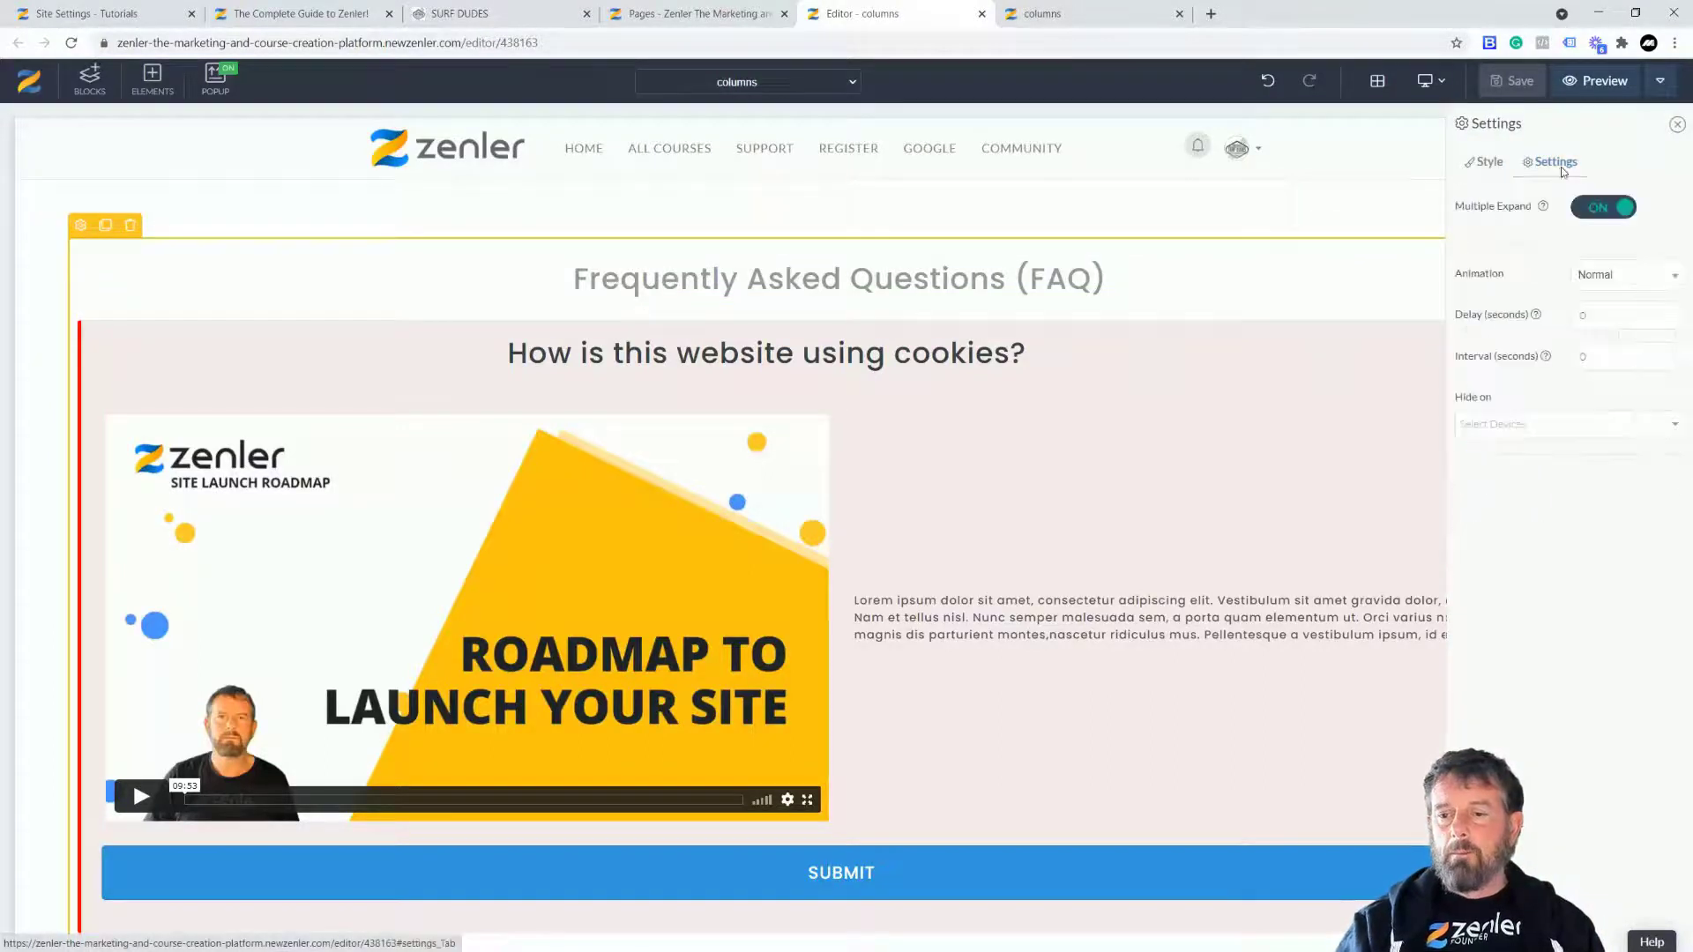
click(1592, 215)
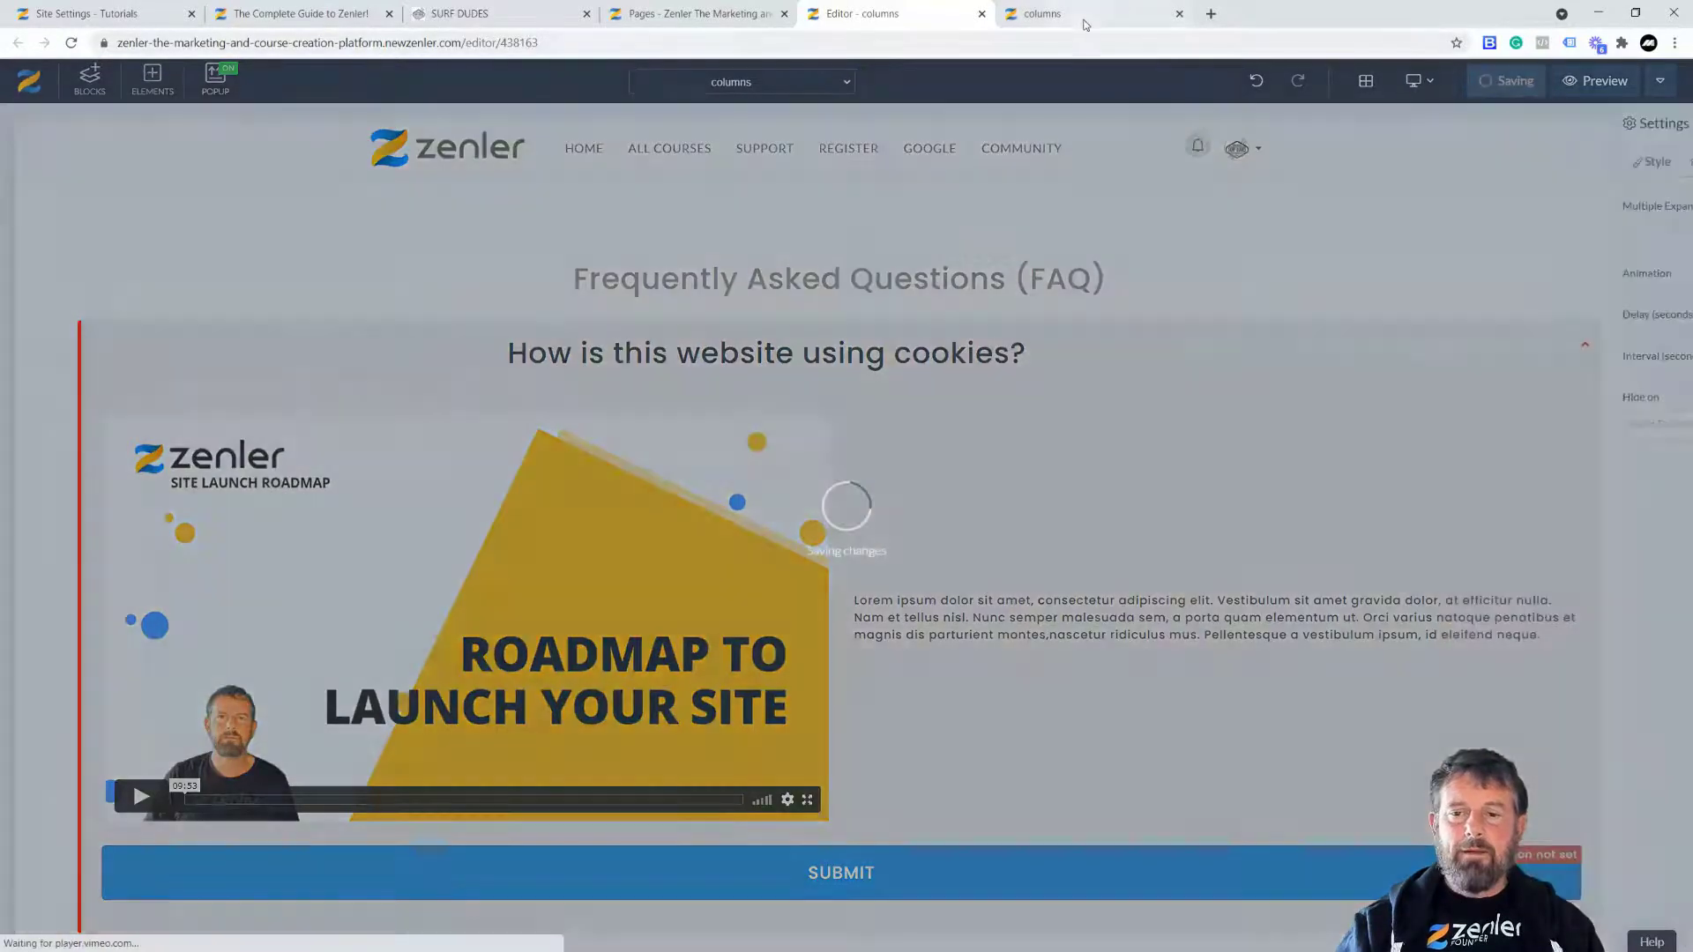
click(1094, 12)
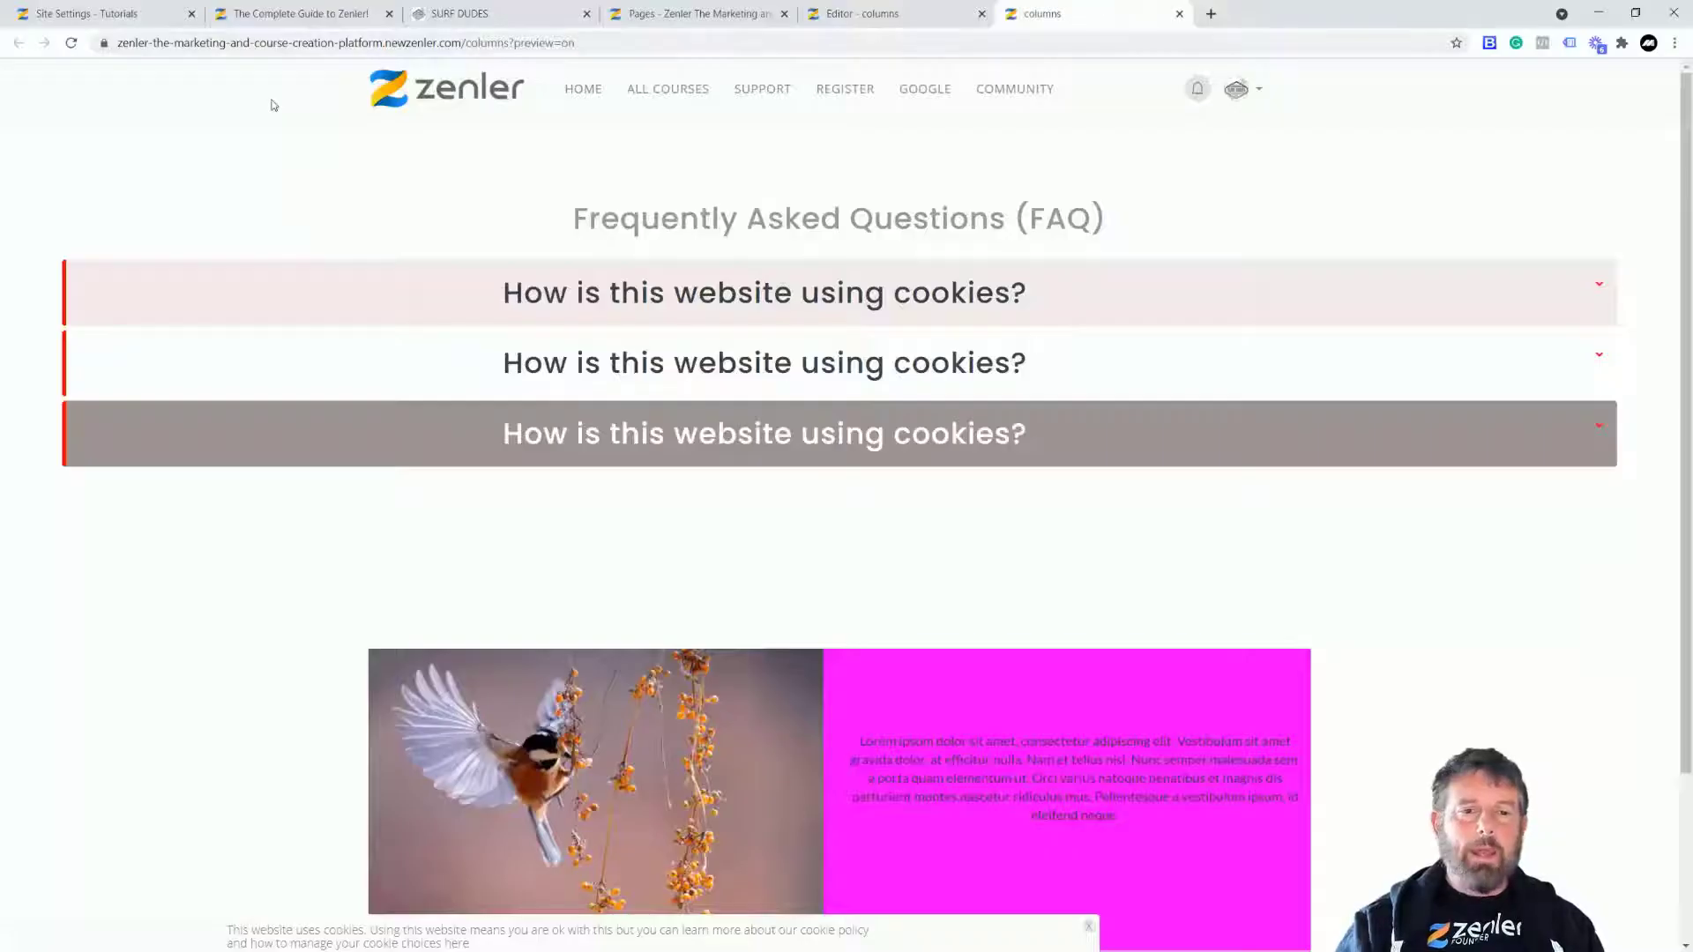
click(70, 43)
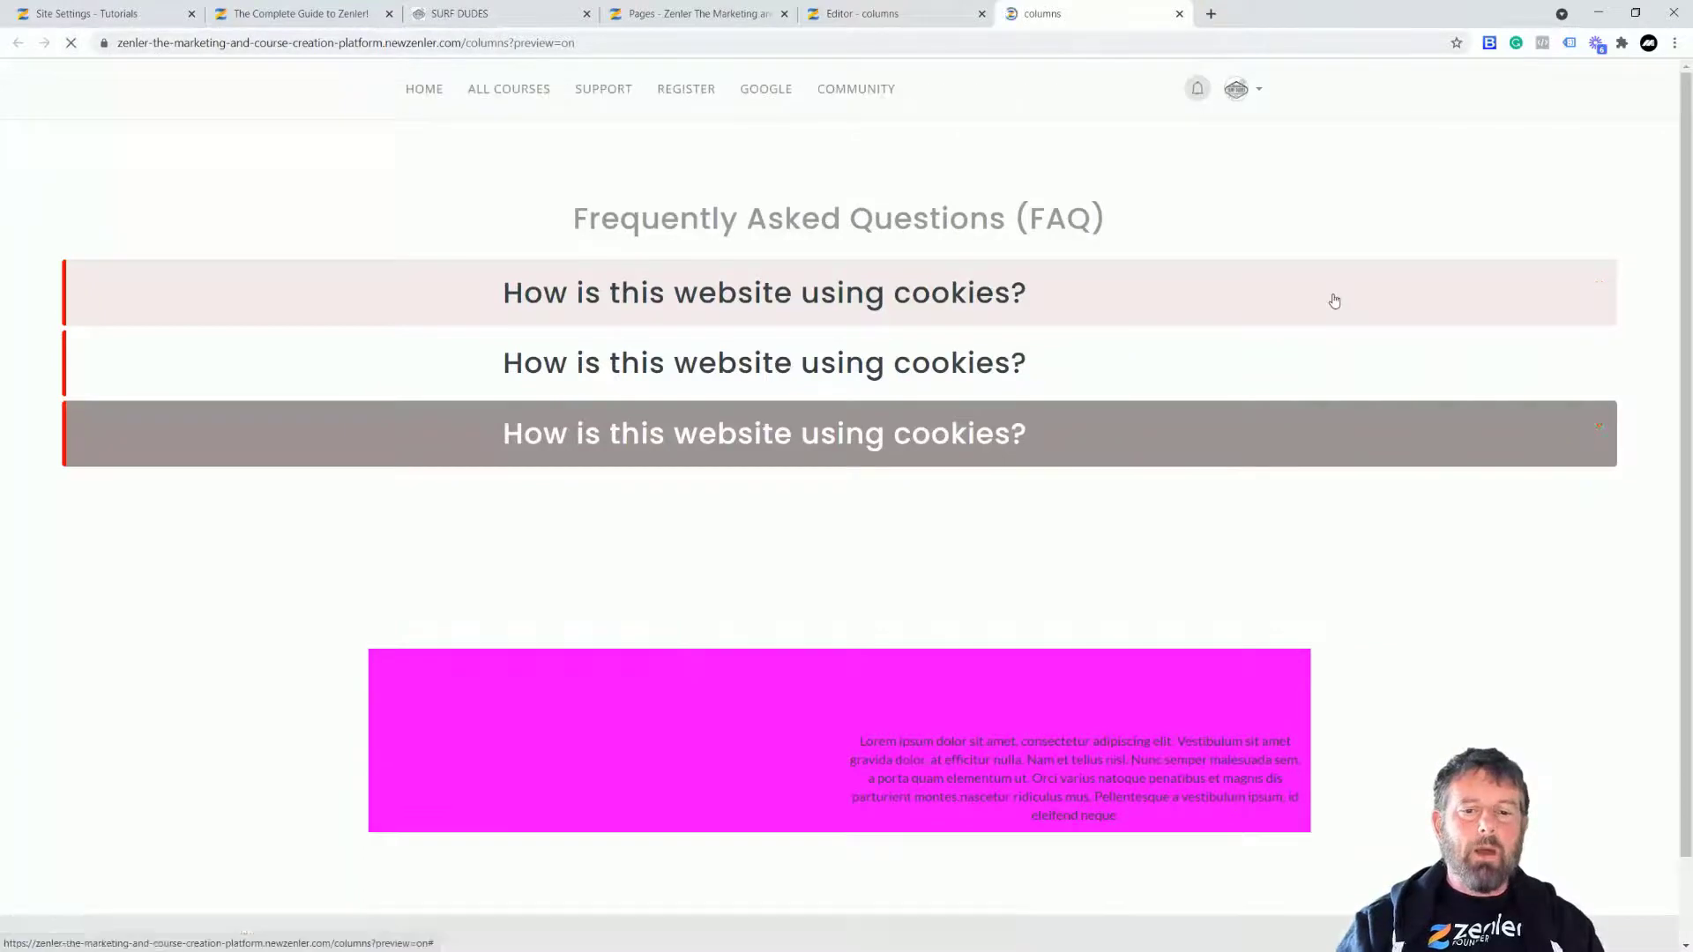
- Expand the first FAQ item and the second one in the preview to check whether several answers can stay open together
click(1611, 298)
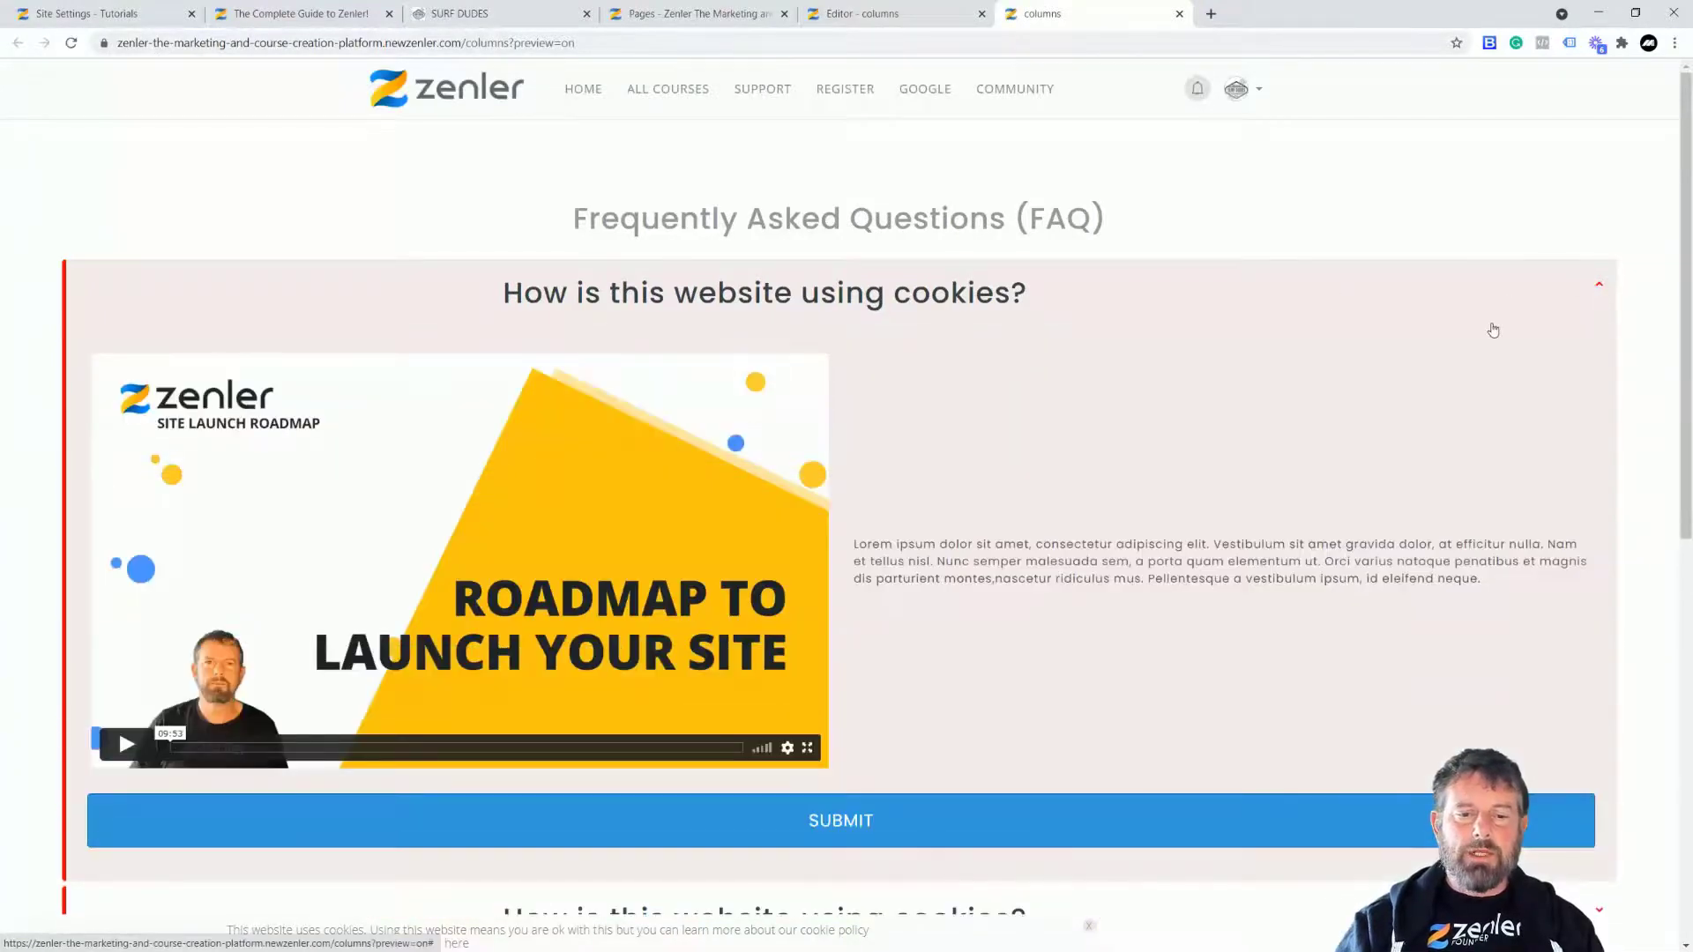
scroll(1495, 327, down, 2)
scroll(1403, 308, down, 1)
scroll(1270, 265, down, 2)
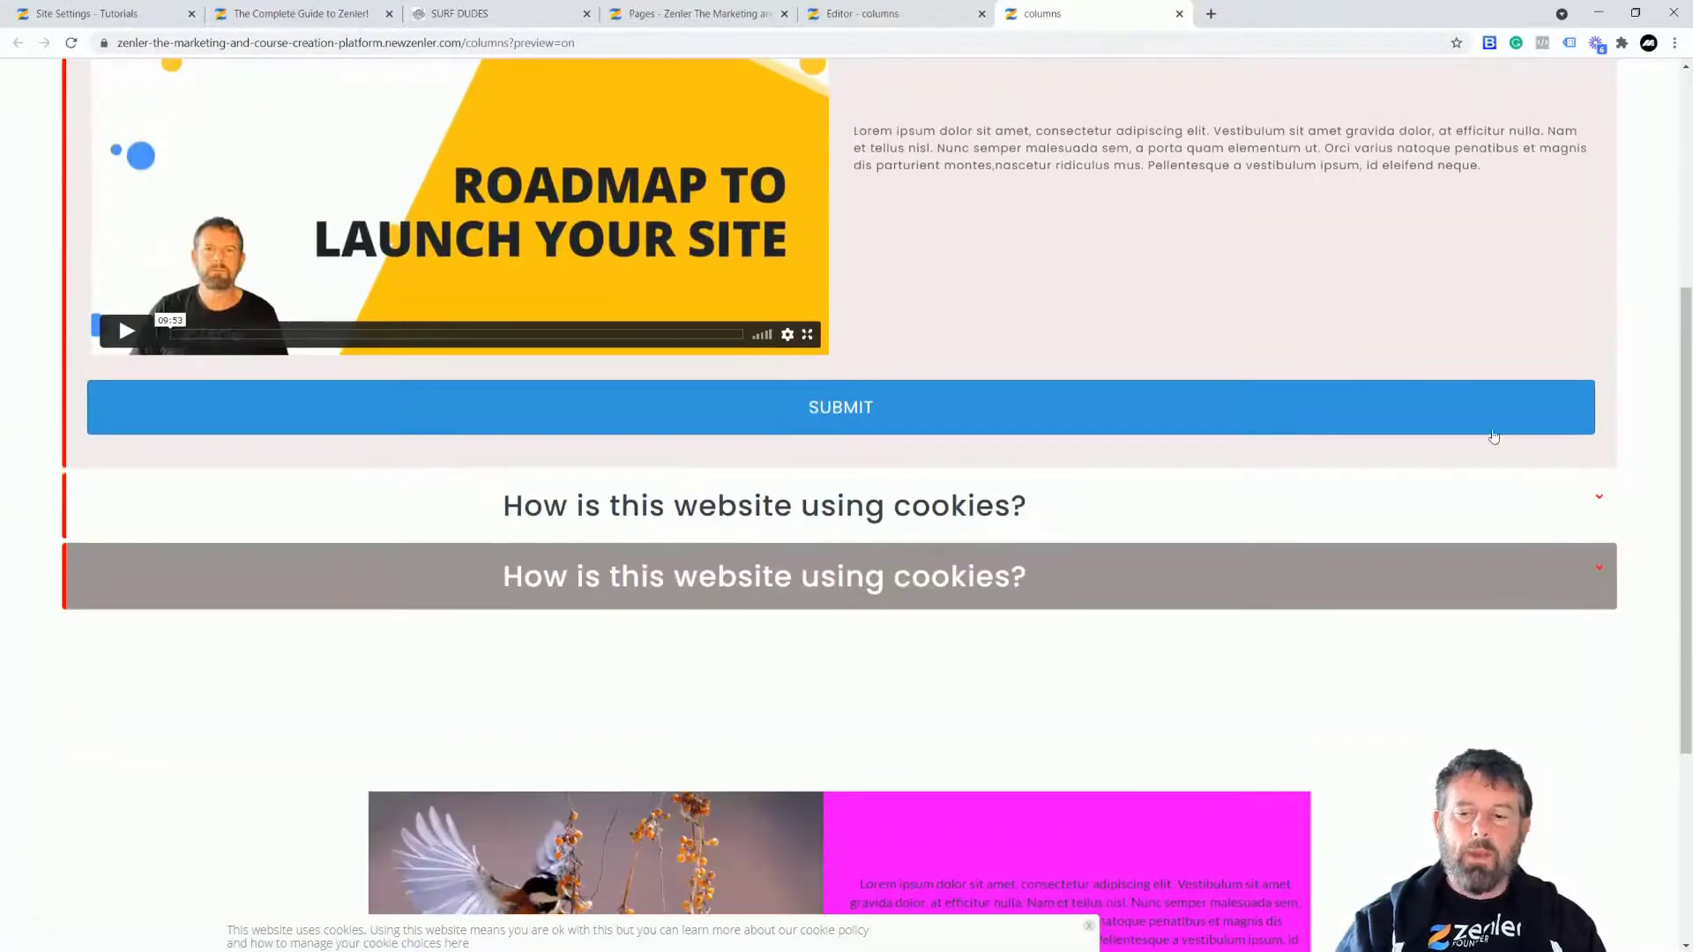
click(1600, 508)
scroll(1297, 415, up, 5)
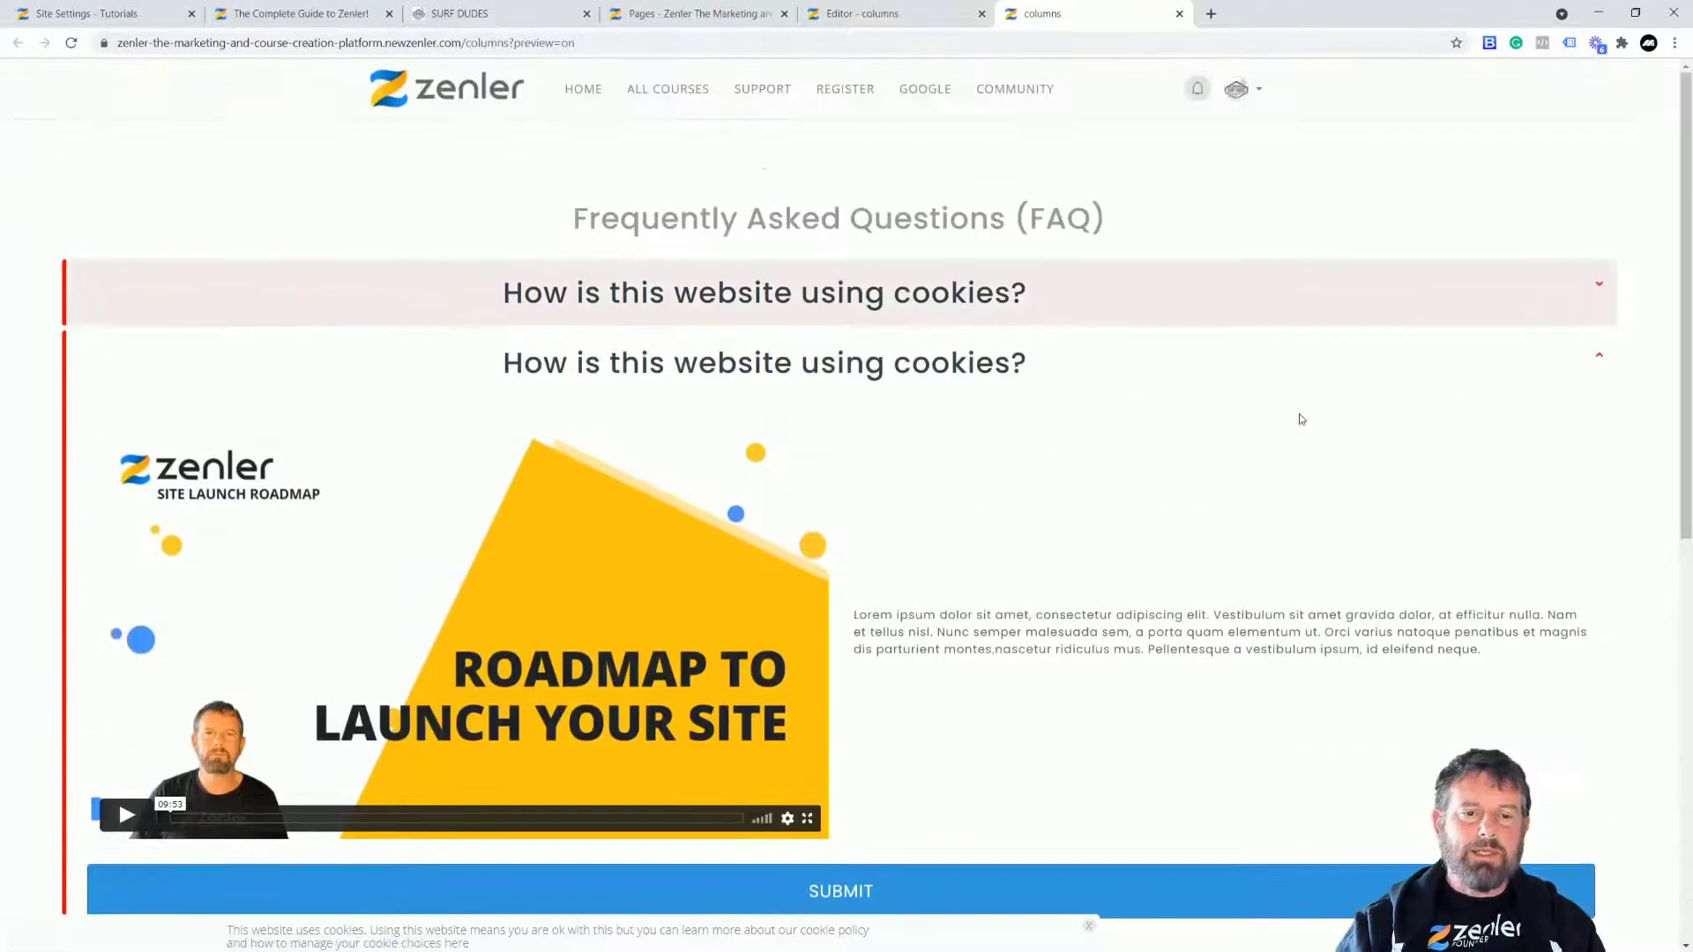
scroll(1107, 394, down, 4)
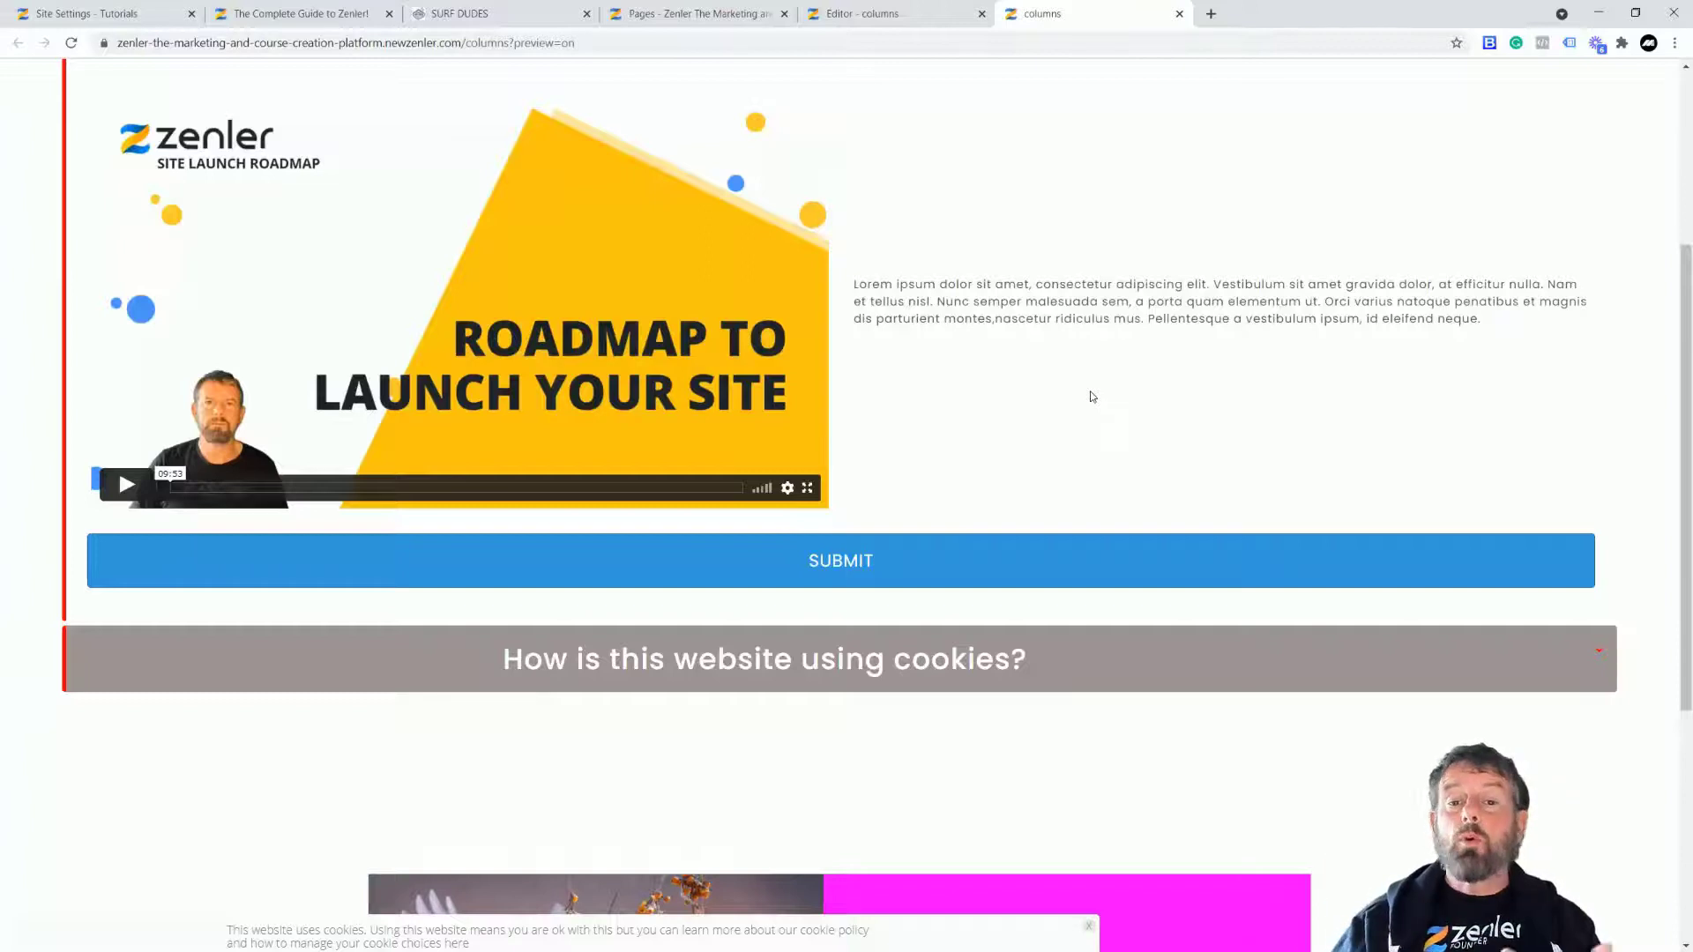
- Back in the editor, view the FAQ section's Save Block As Template dialog without saving, and look over the available FAQ blocks
click(860, 13)
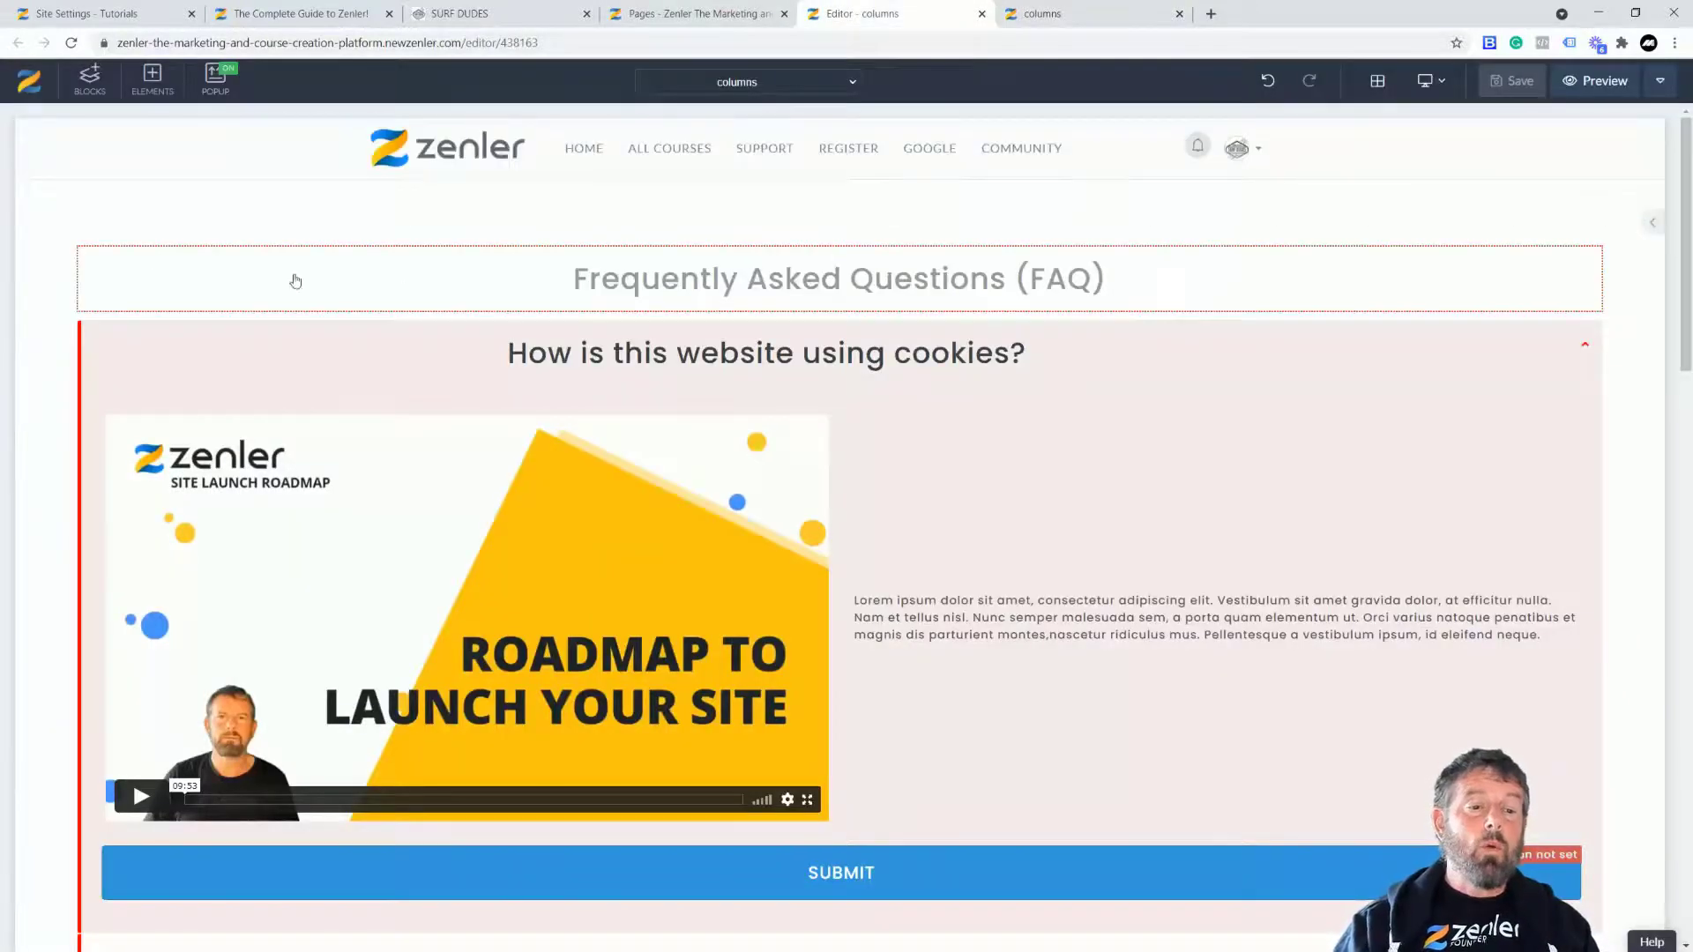
click(43, 233)
click(32, 215)
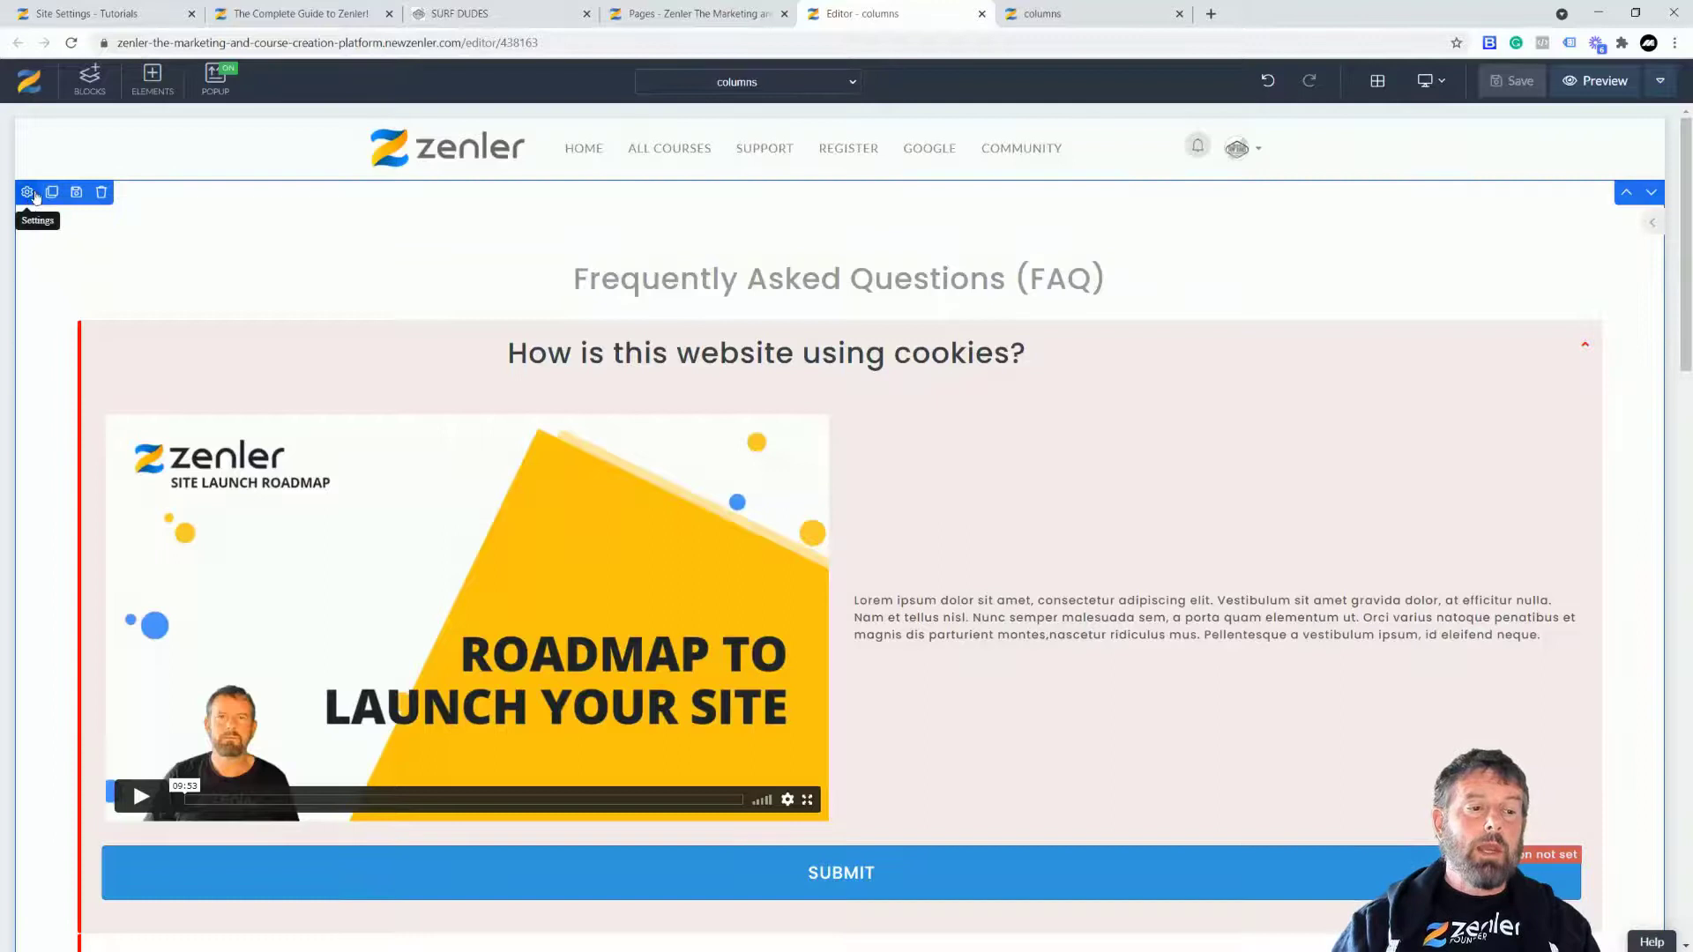
click(76, 191)
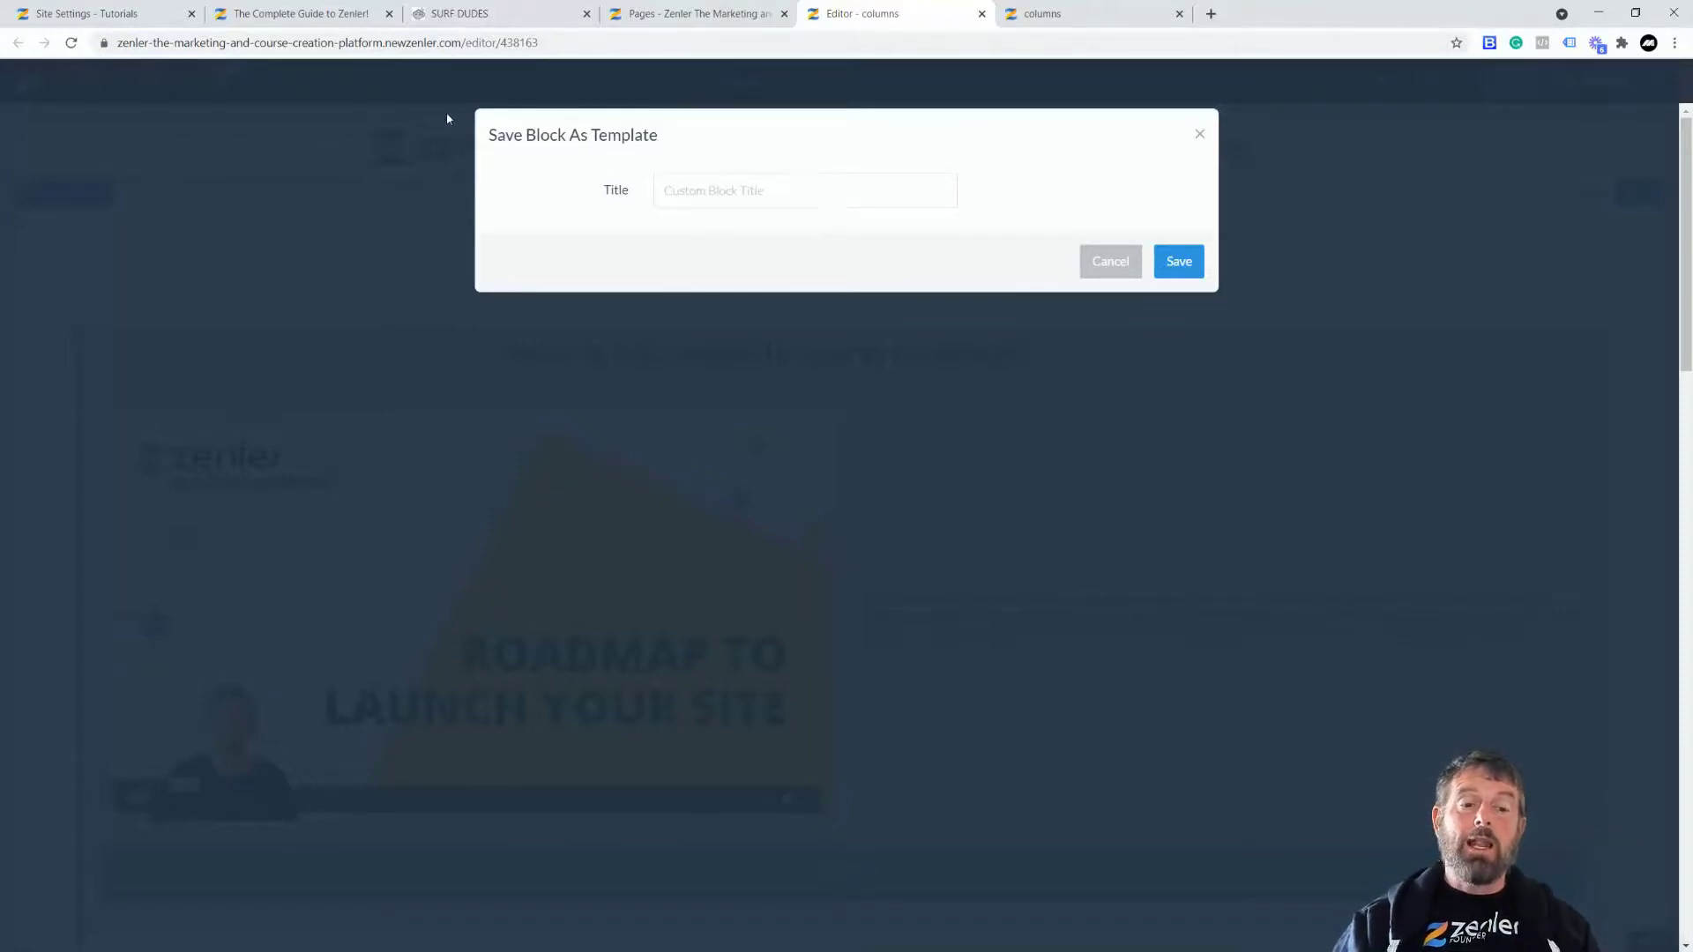
click(1109, 261)
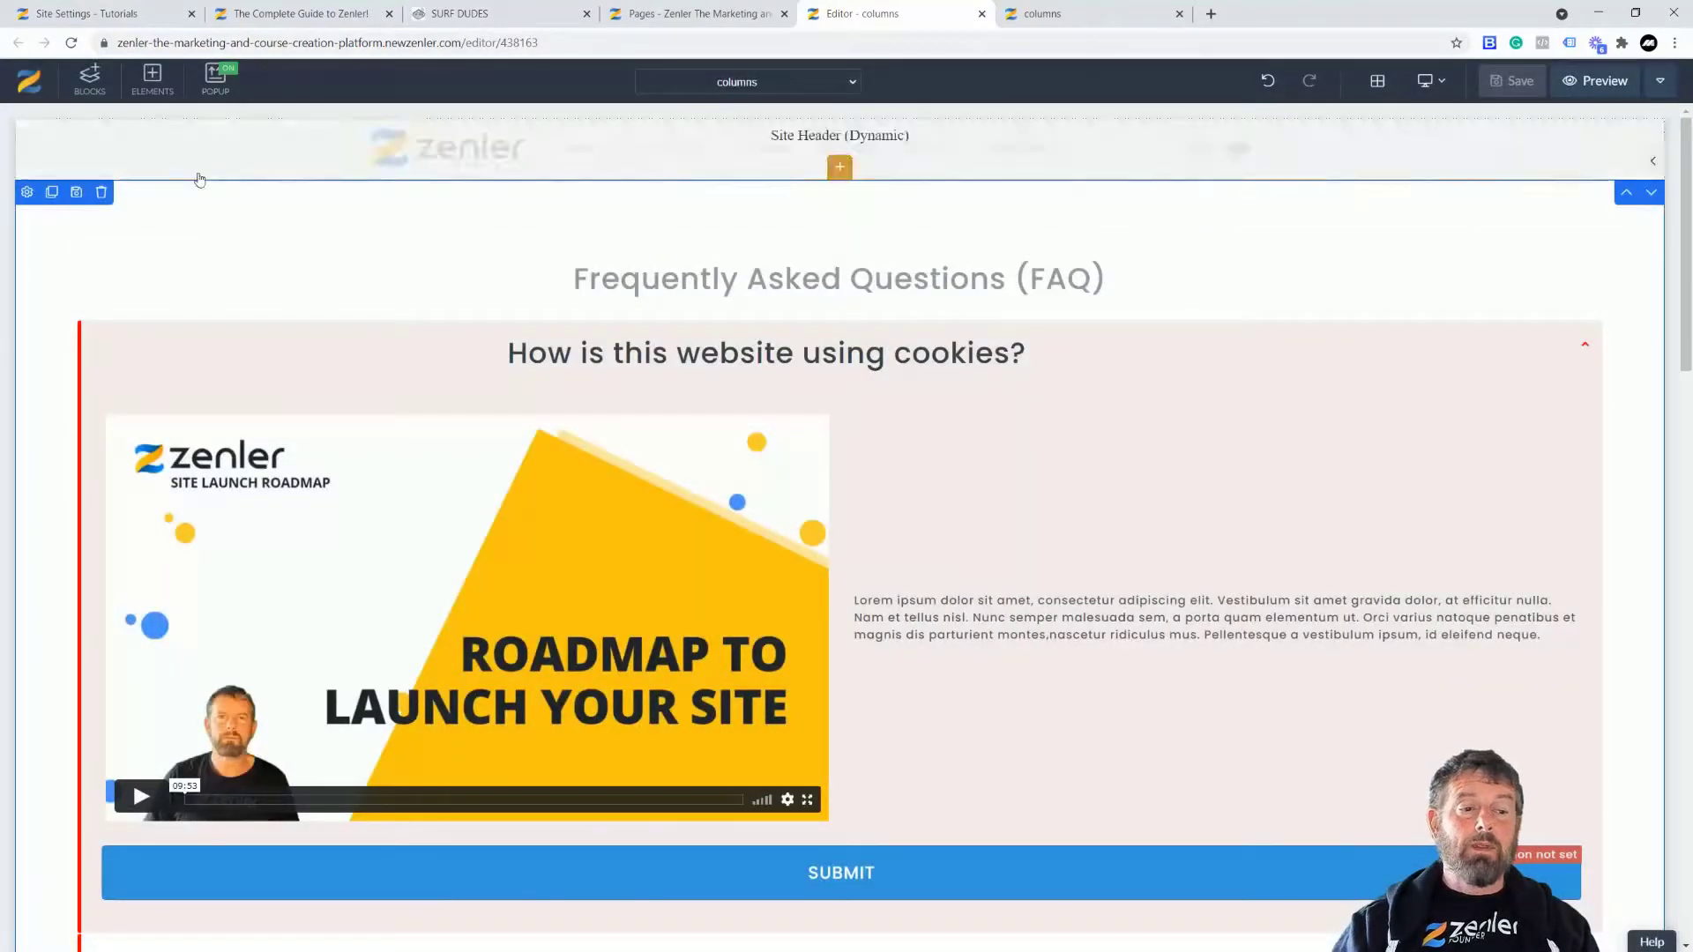
click(79, 82)
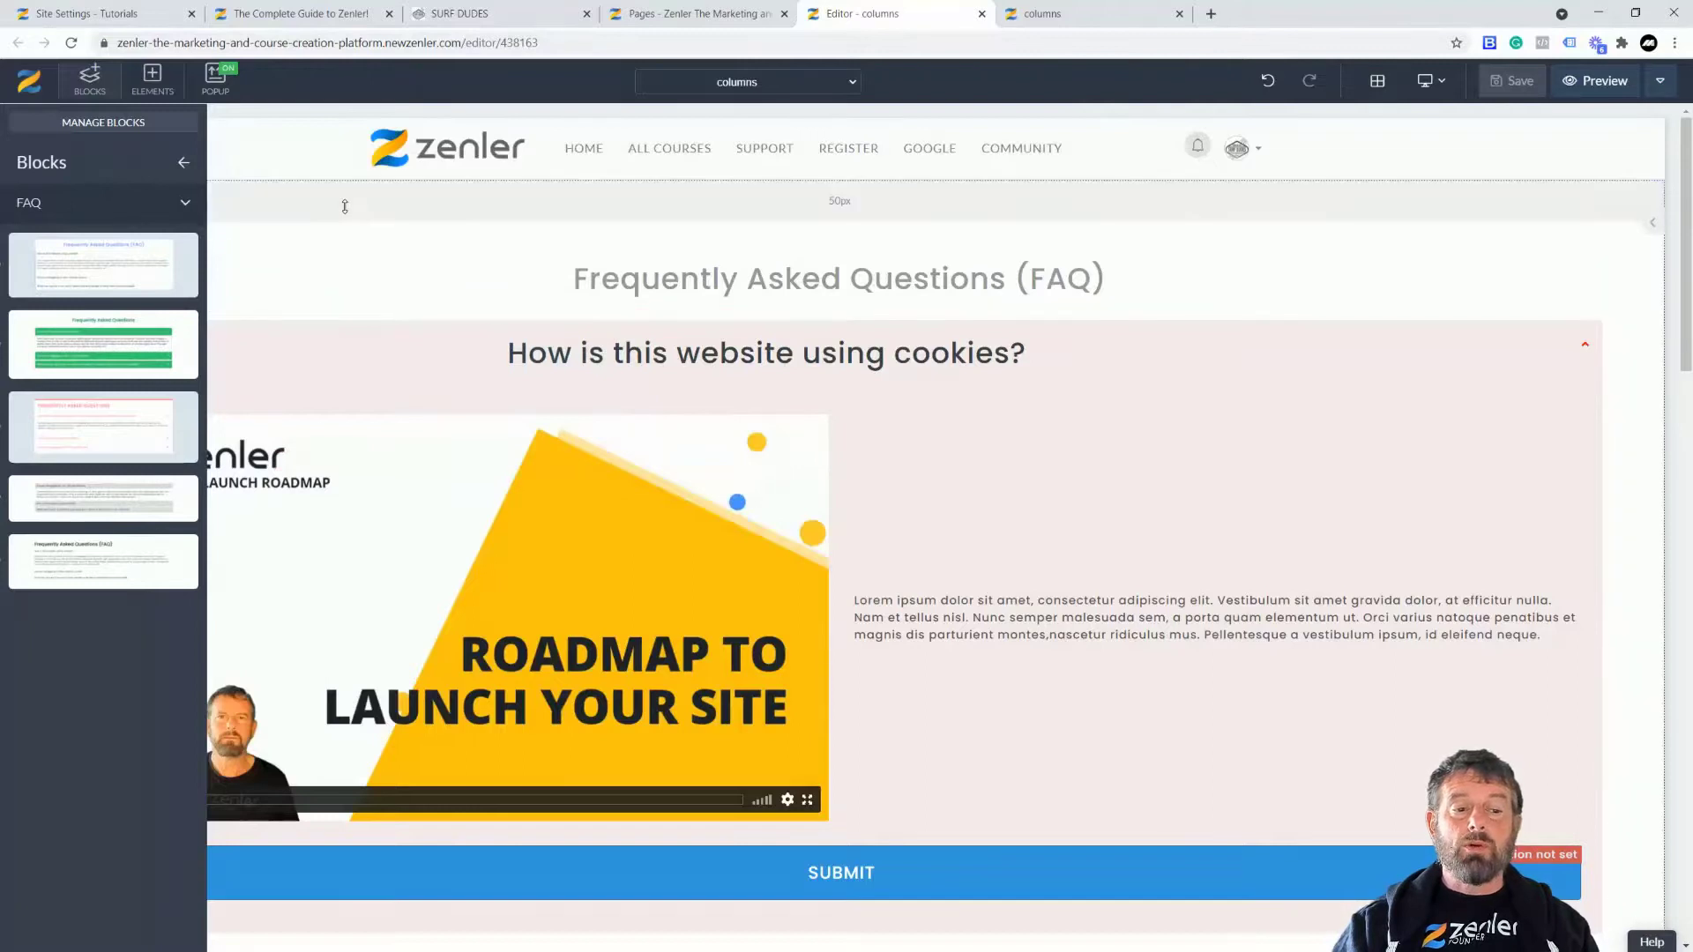
click(341, 208)
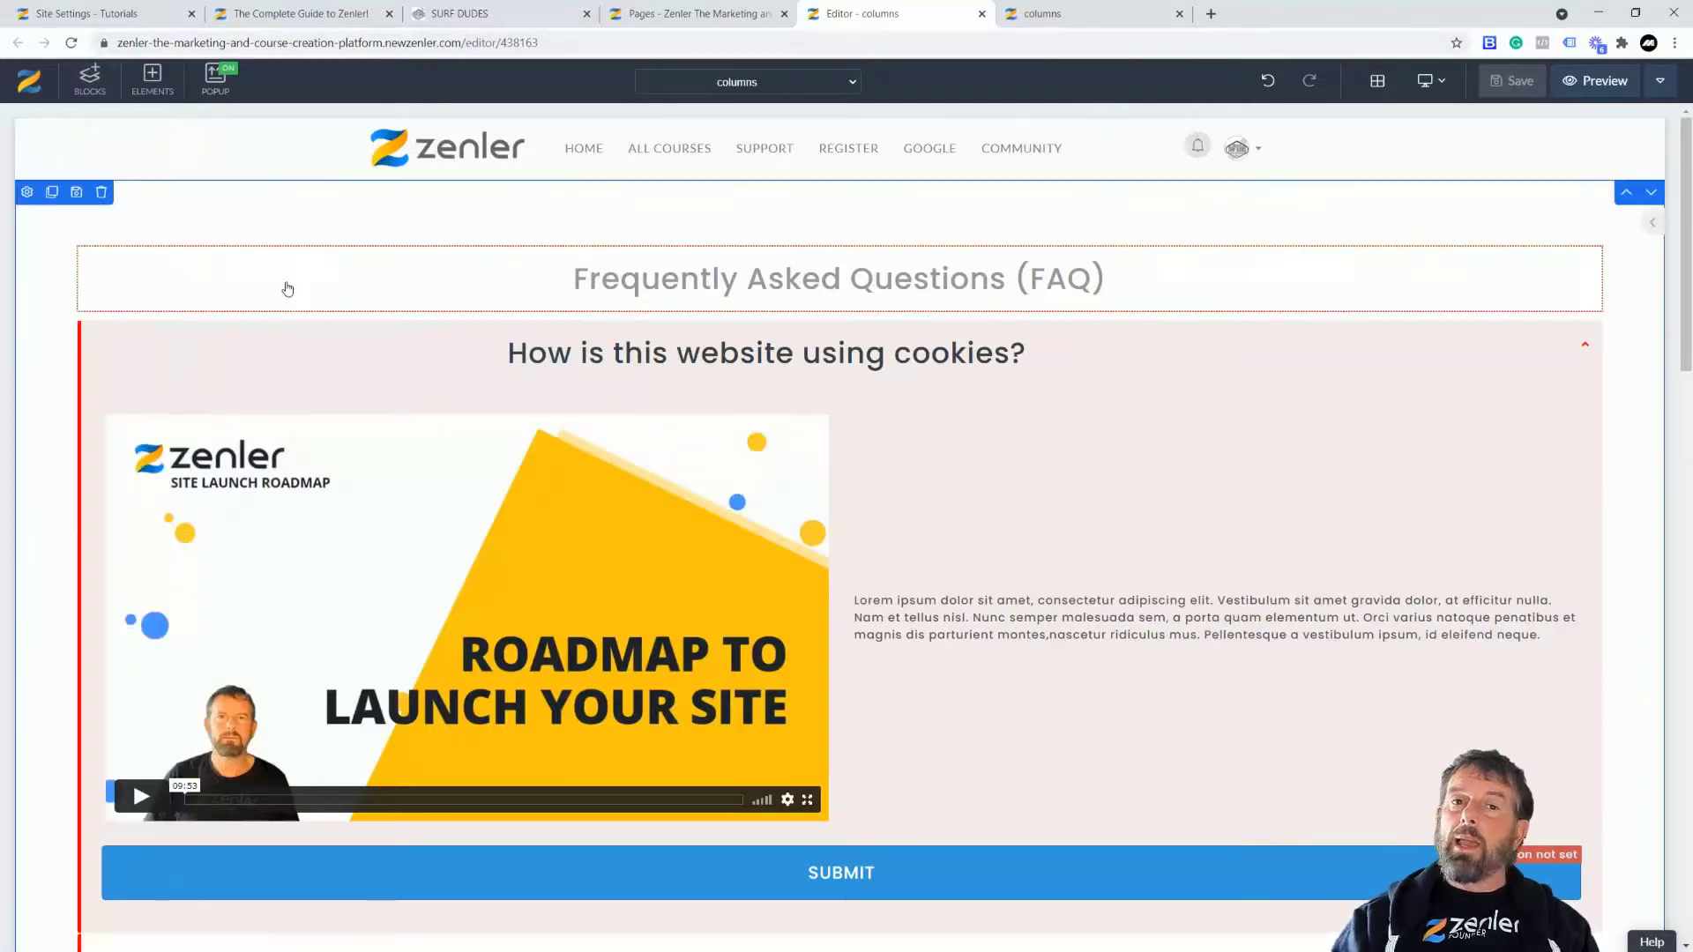